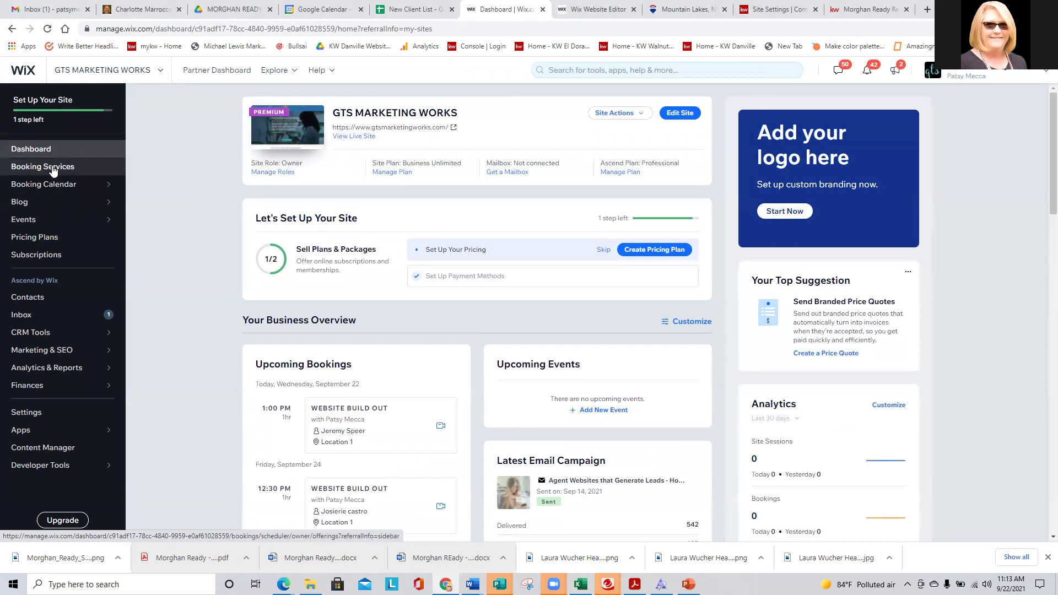
Open the site's list of all contacts
mouse_move(49, 183)
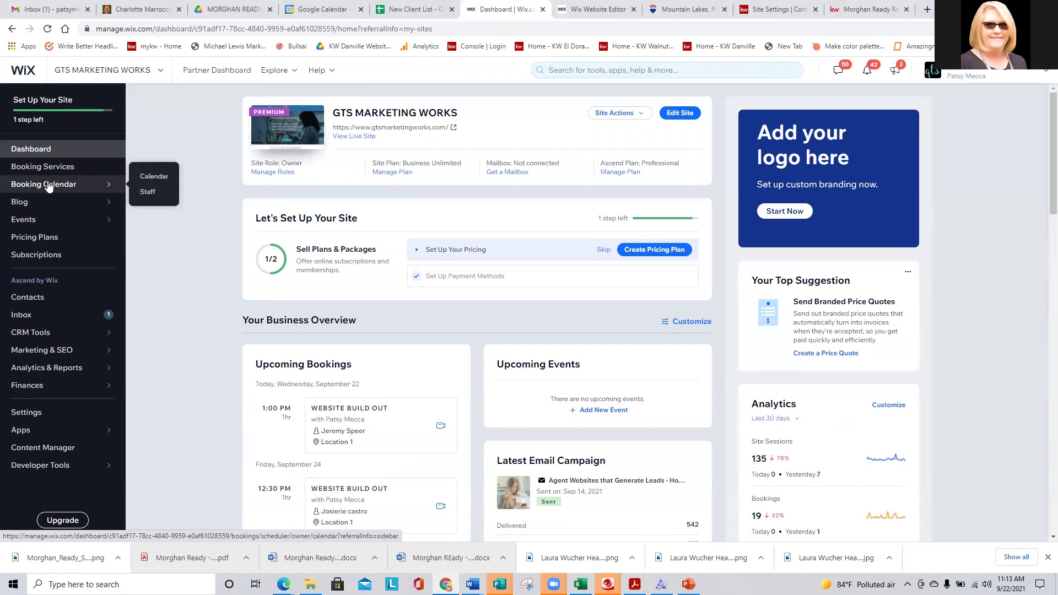
mouse_move(30, 208)
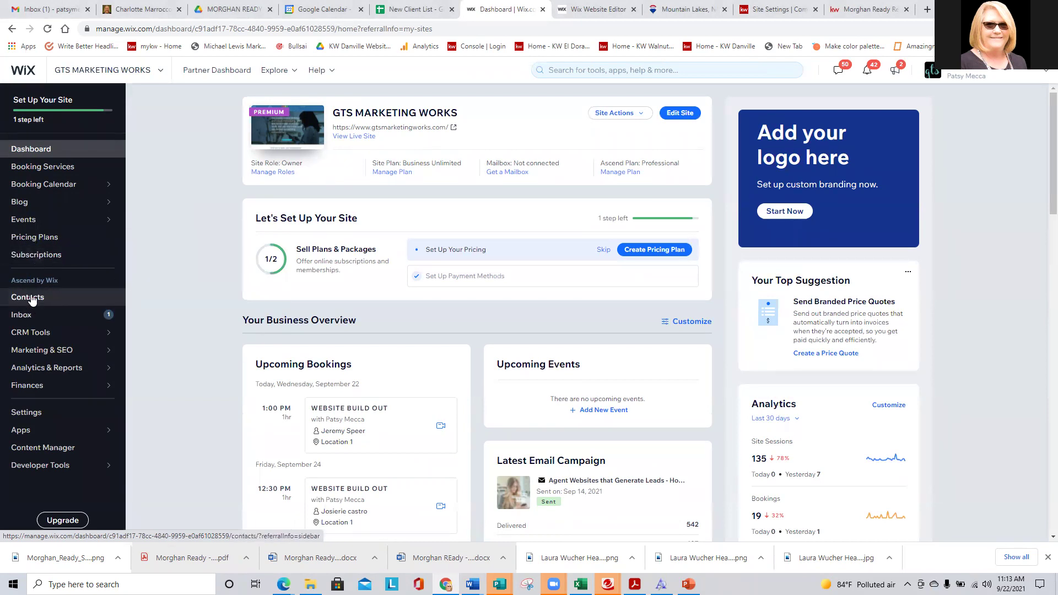
left_click(32, 299)
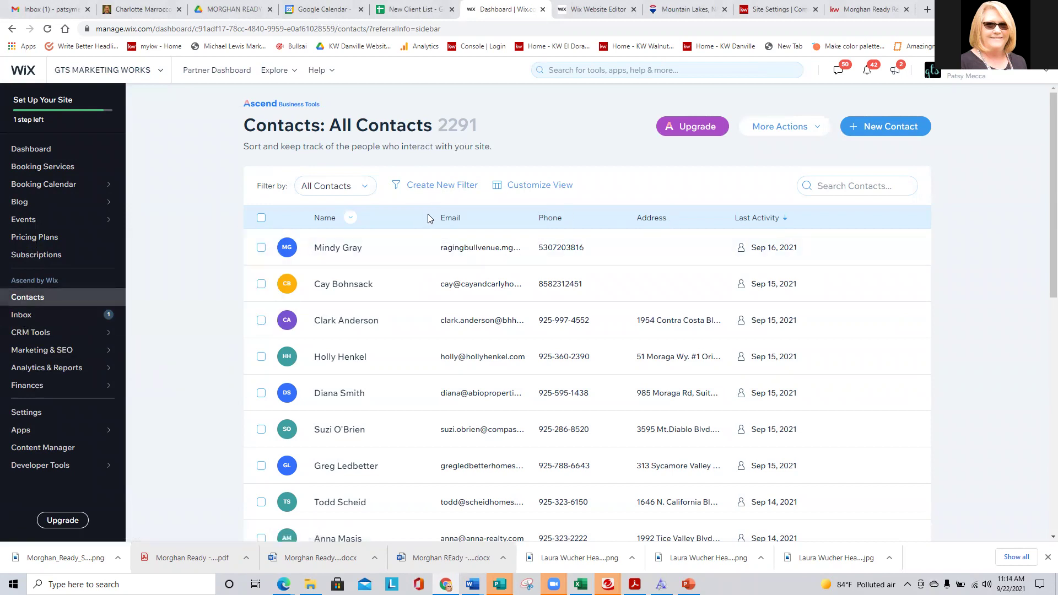
Examine the available contact filters, from the label groups down to the subscribed-status options, leaving the list on All Contacts
left_click(367, 188)
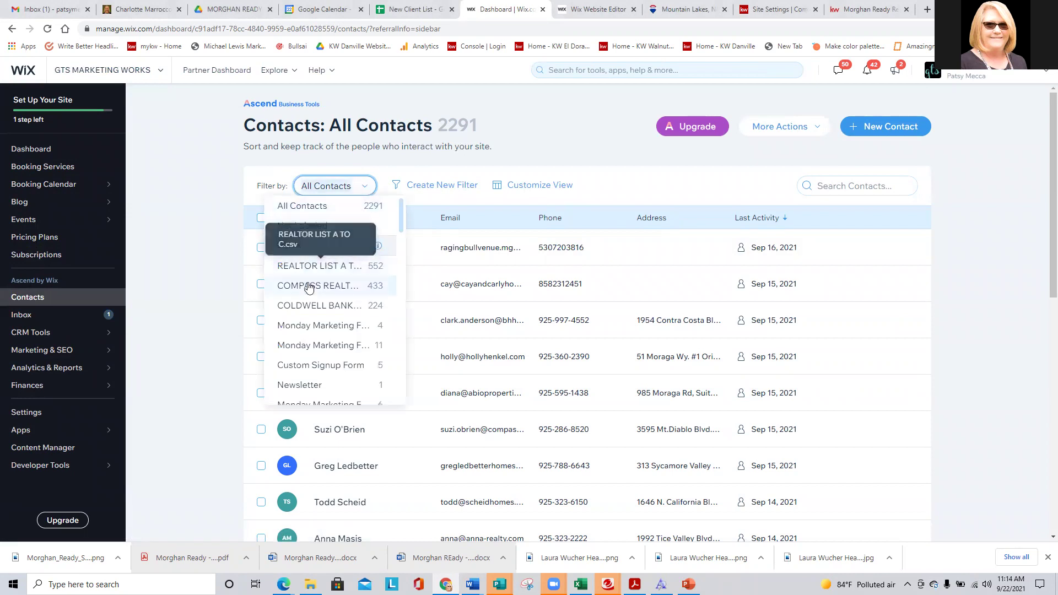
scroll(316, 313, "down", 3)
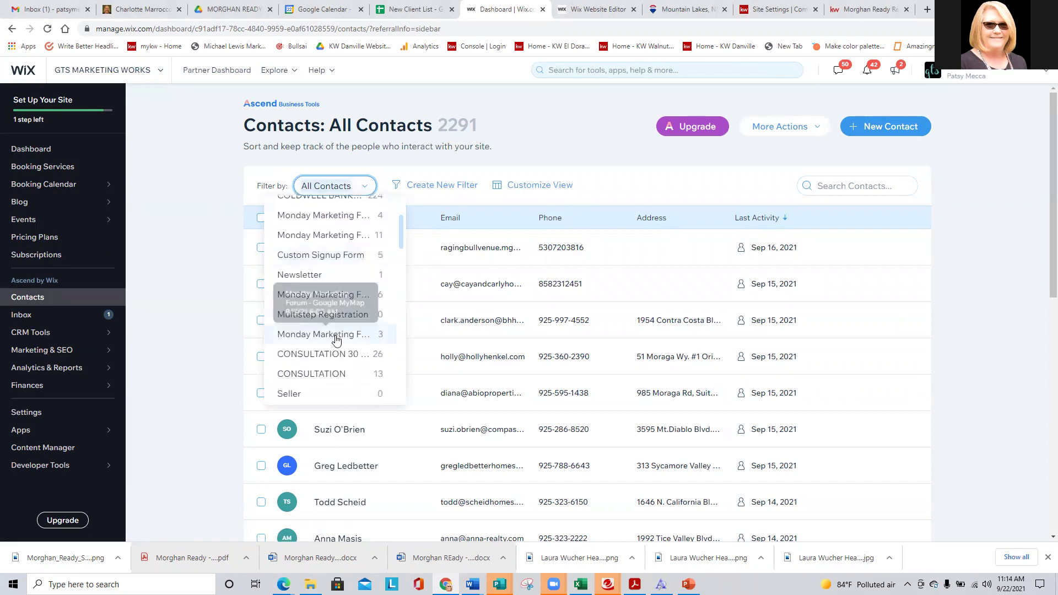
scroll(332, 361, "down", 1)
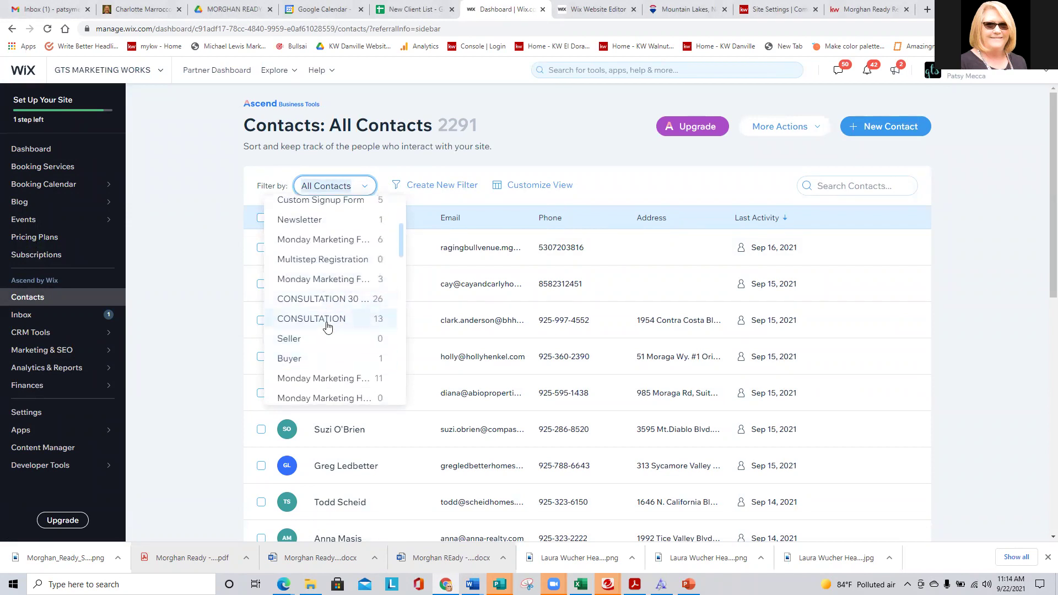
scroll(329, 300, "down", 2)
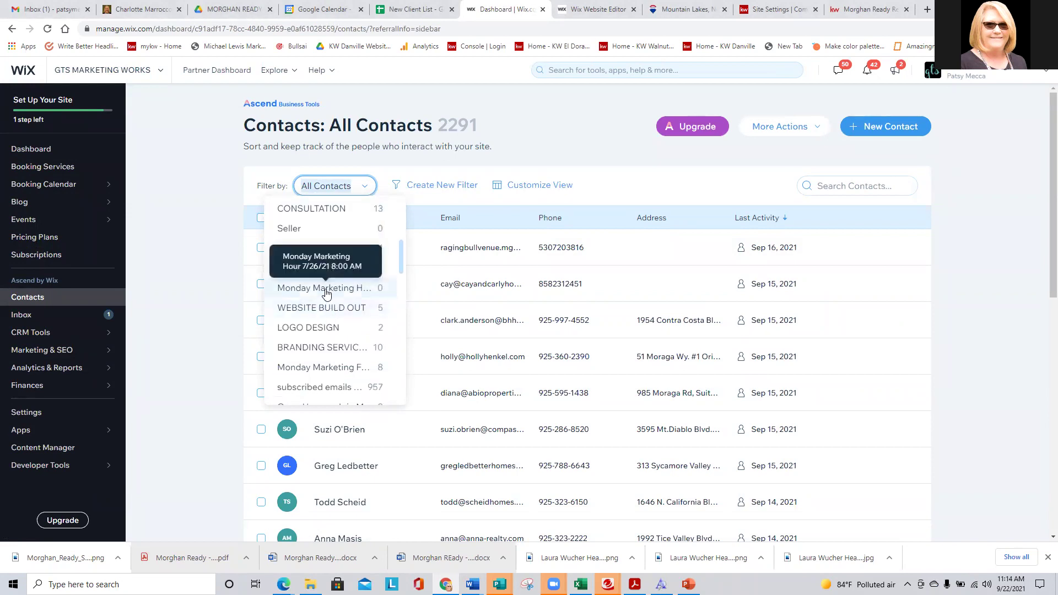
scroll(327, 297, "down", 1)
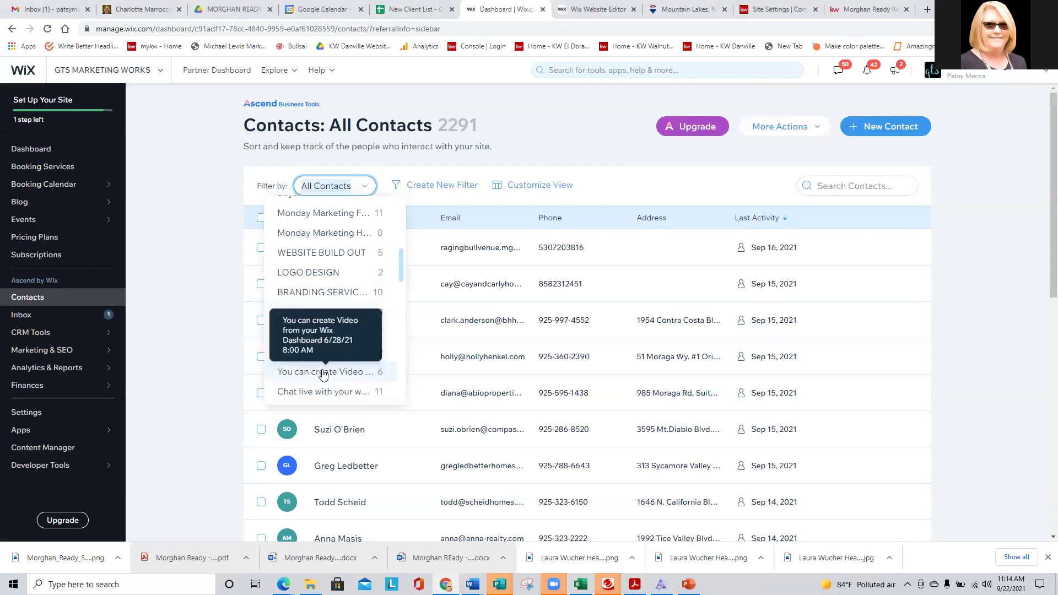
scroll(323, 374, "down", 5)
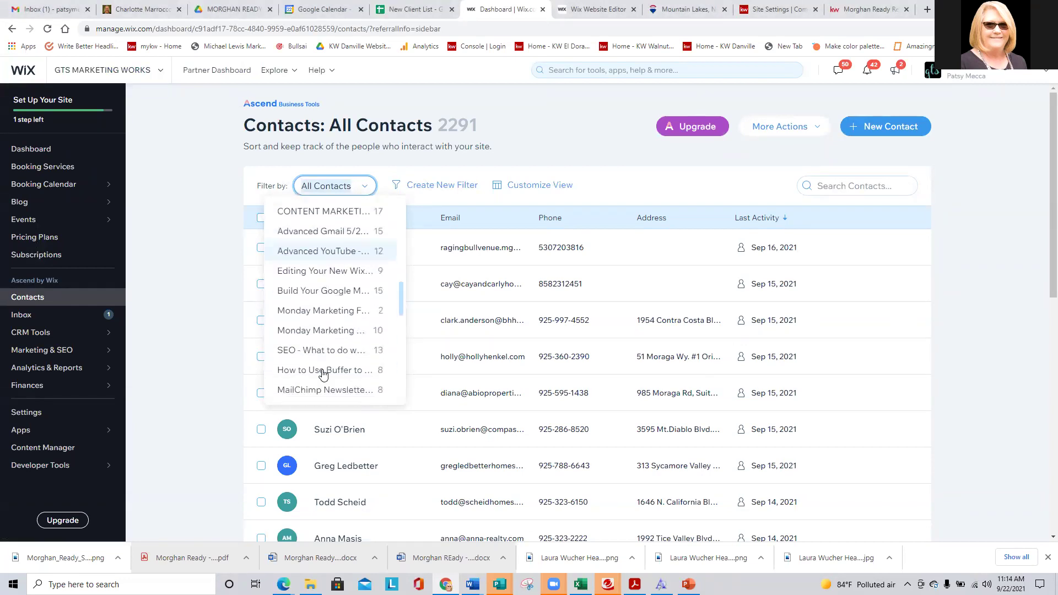
scroll(324, 374, "down", 5)
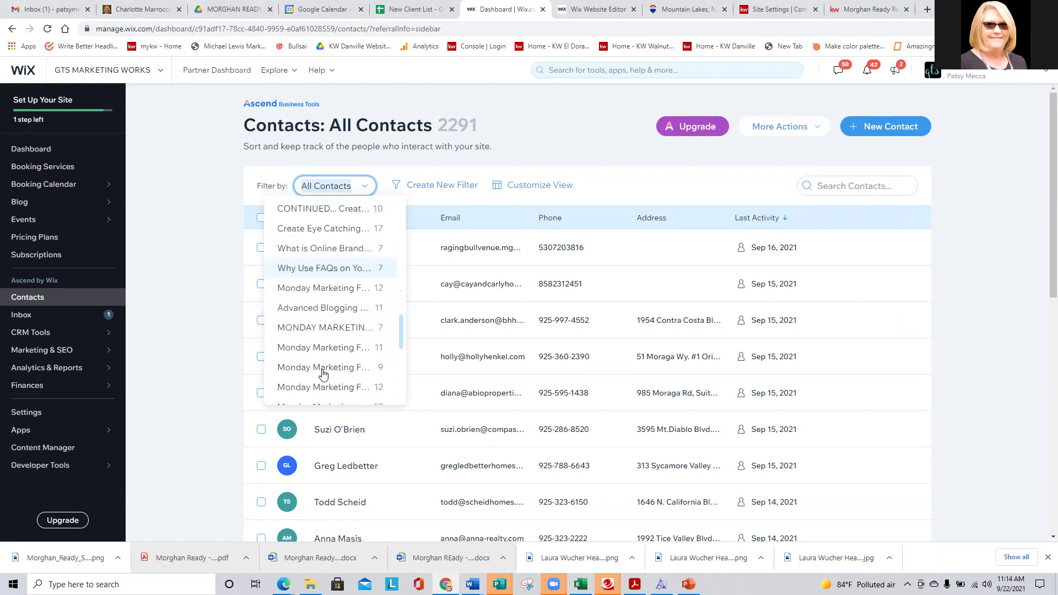
scroll(323, 374, "down", 8)
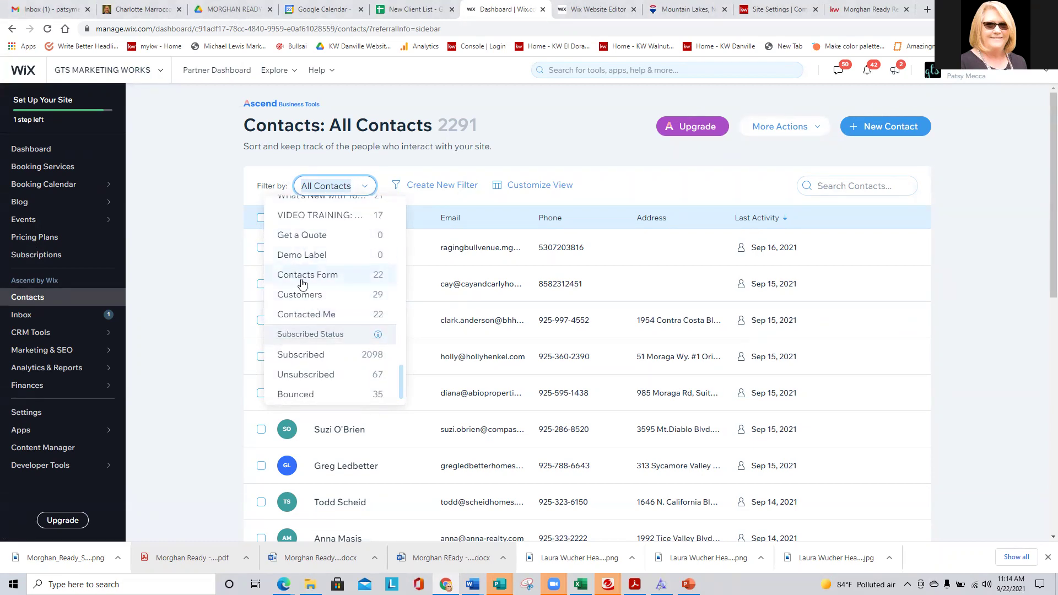
scroll(315, 277, "down", 1)
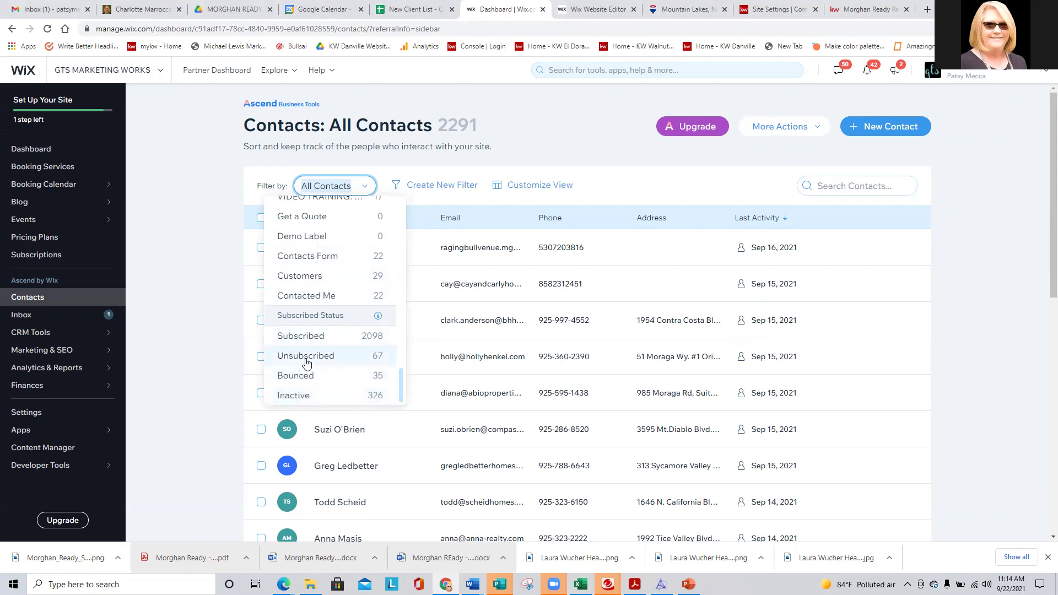
scroll(323, 359, "up", 5)
scroll(324, 359, "up", 3)
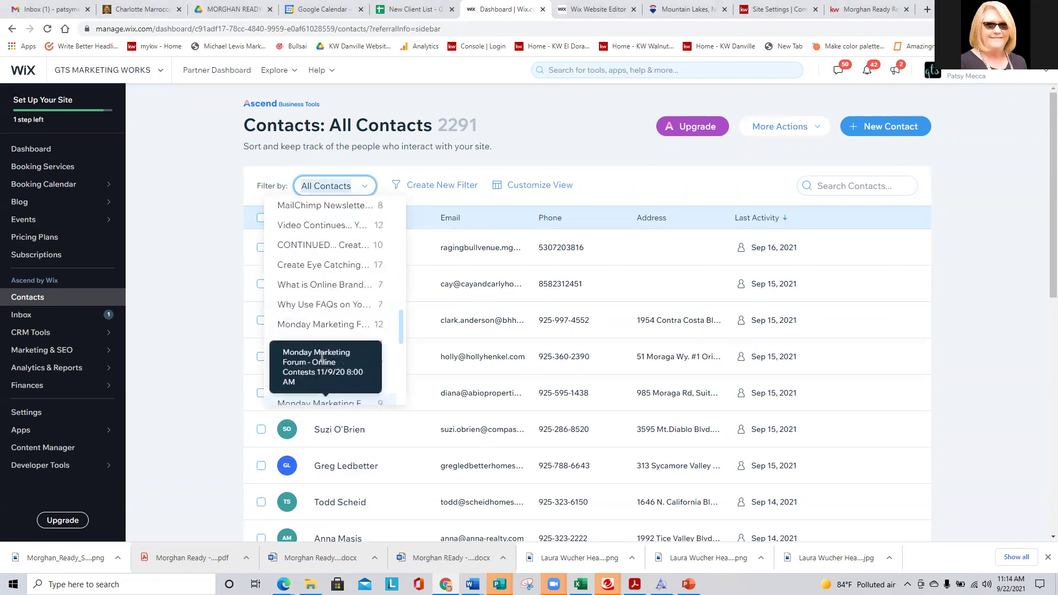
scroll(331, 223, "up", 2)
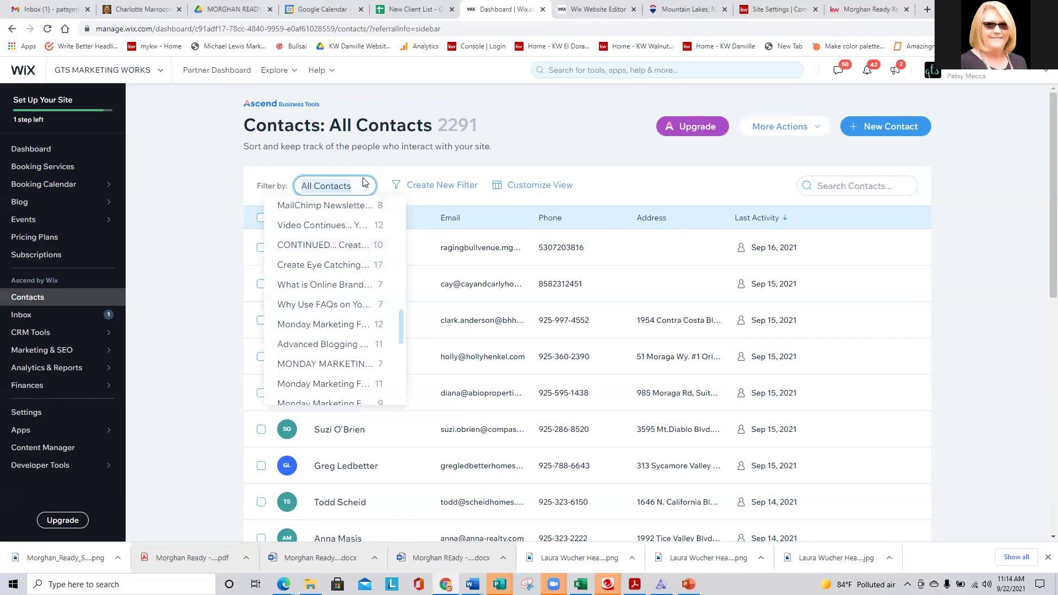
left_click(245, 175)
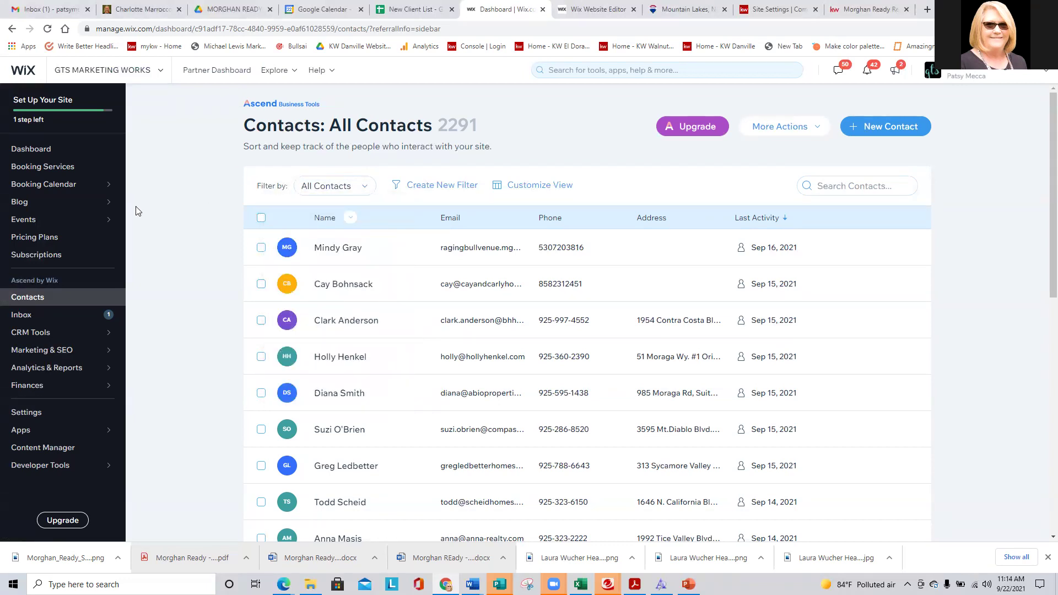
Return to the site dashboard and review its business overview cards, including bookings, email campaign, blog posts, contacts and analytics insights
mouse_move(22, 227)
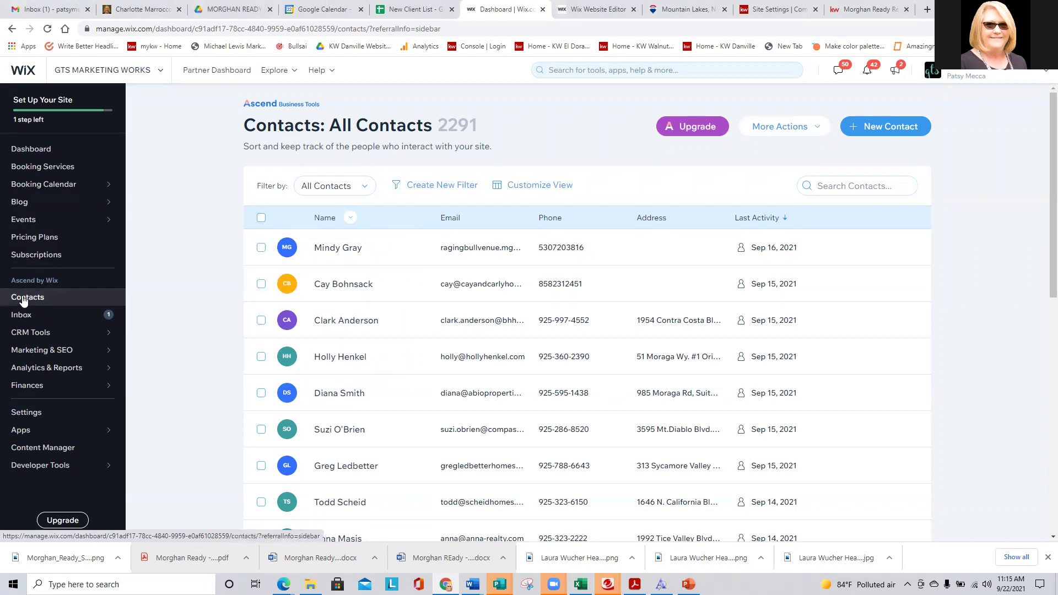
left_click(32, 150)
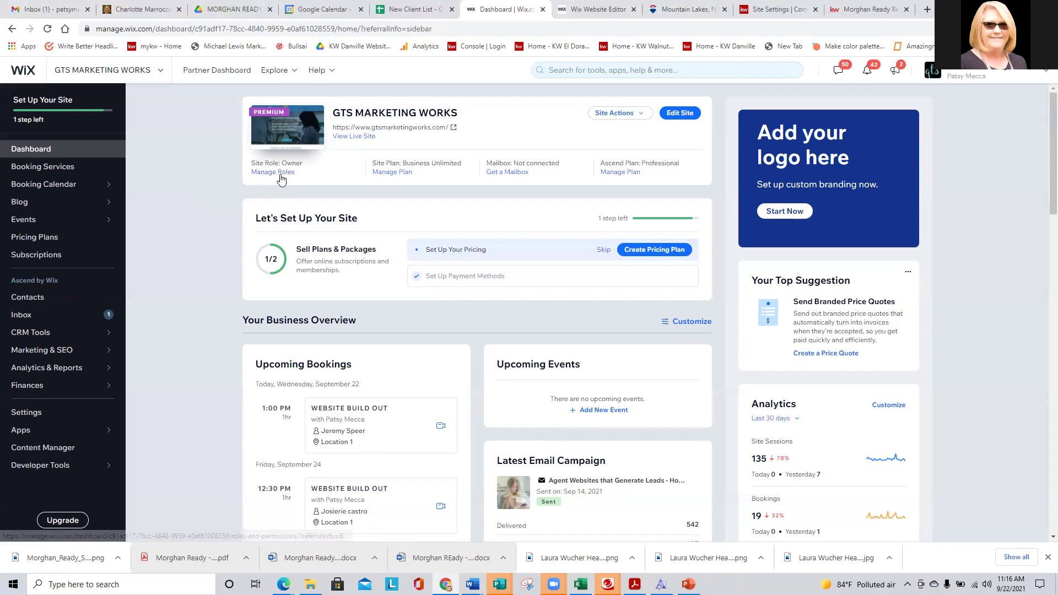
left_click(643, 114)
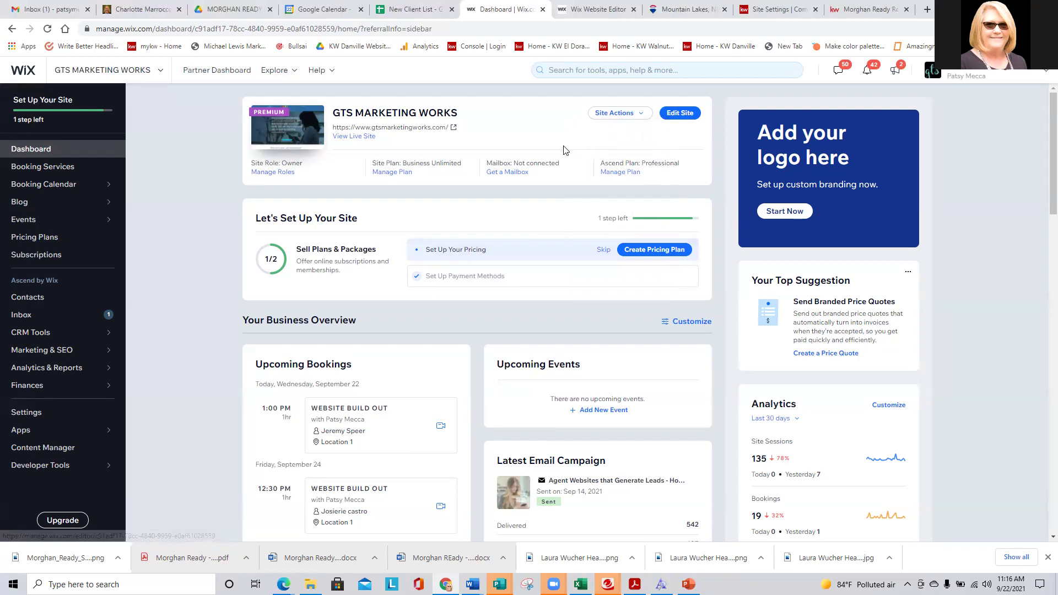
scroll(563, 149, "down", 3)
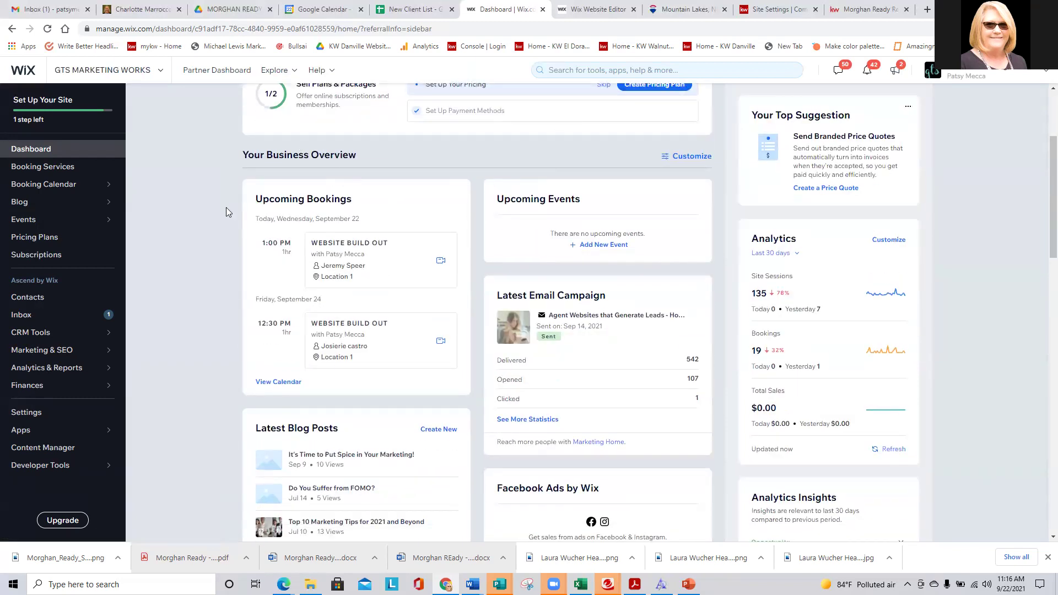
scroll(227, 207, "down", 2)
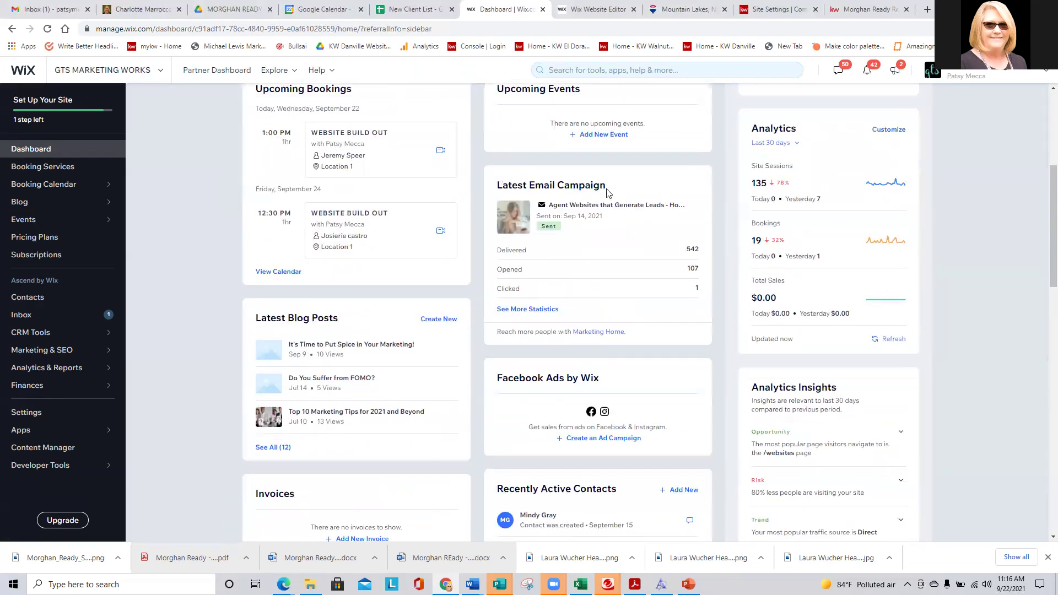
scroll(211, 279, "down", 4)
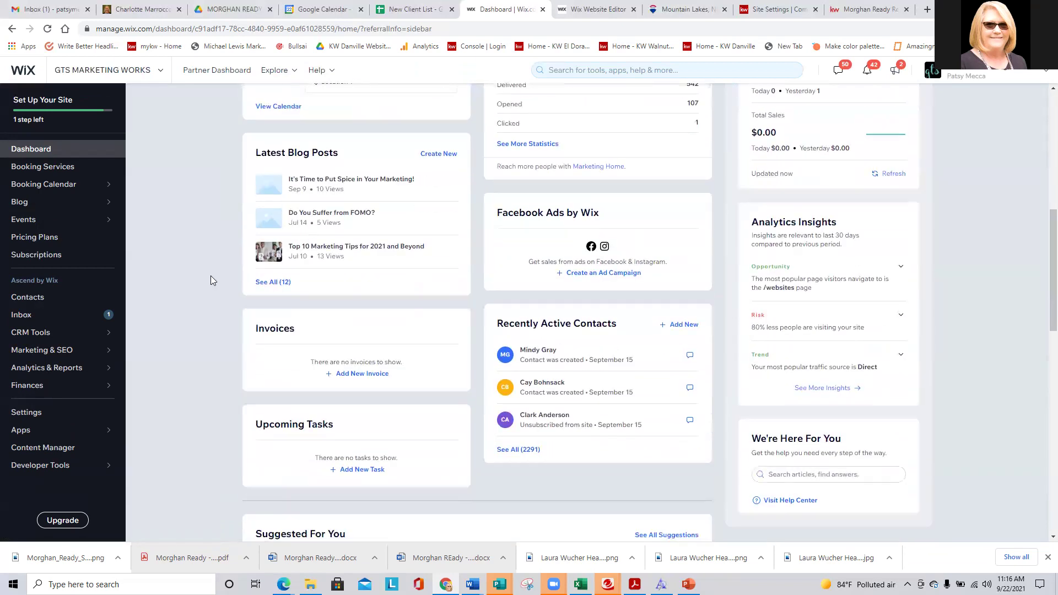
scroll(209, 274, "down", 2)
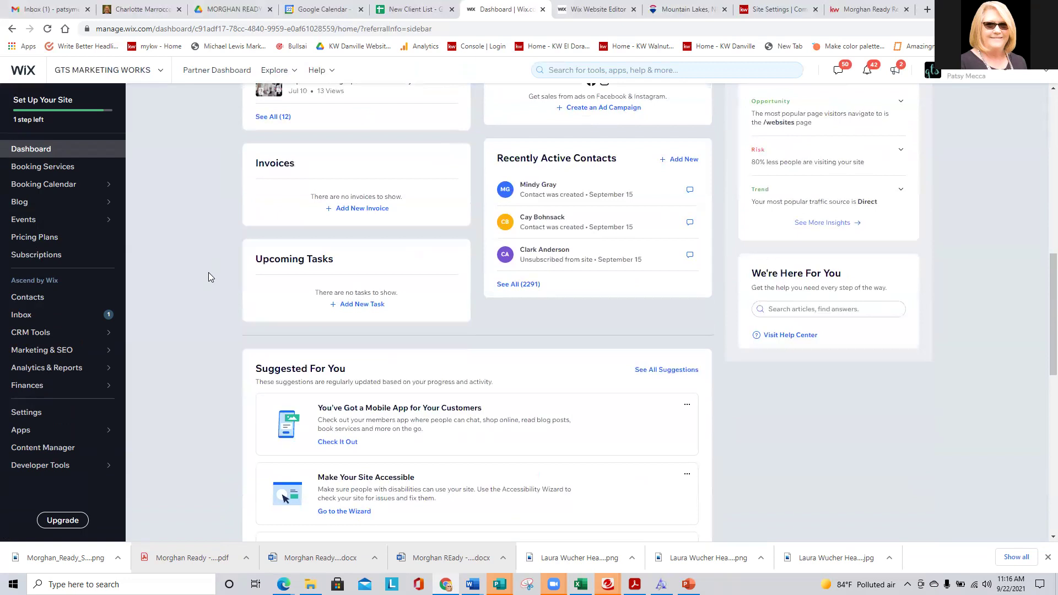
scroll(208, 272, "up", 2)
scroll(208, 273, "up", 2)
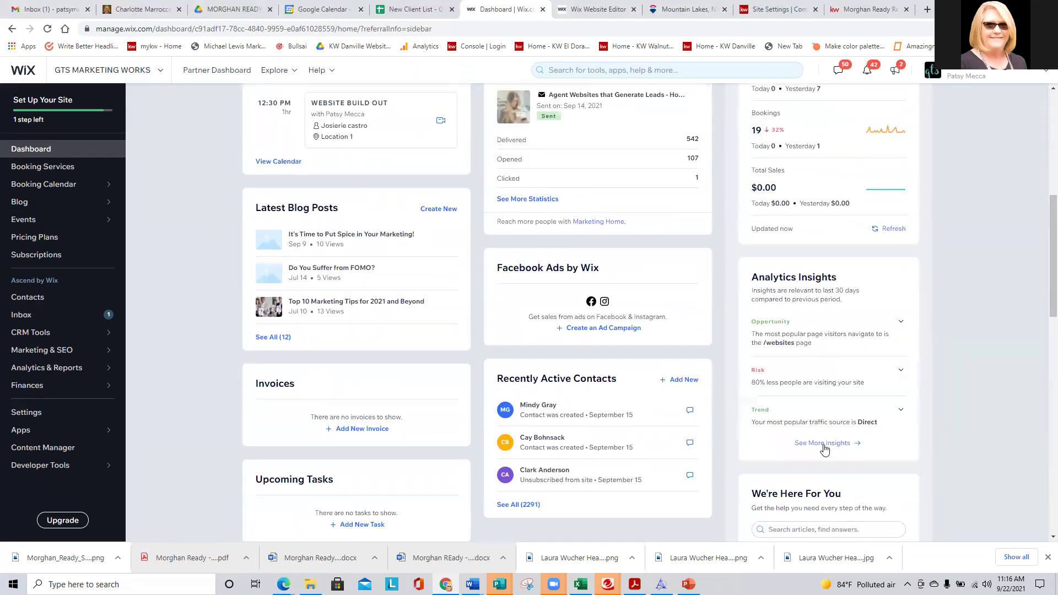
Open the Traffic Overview report and set its date range to Last 90 days
mouse_move(44, 279)
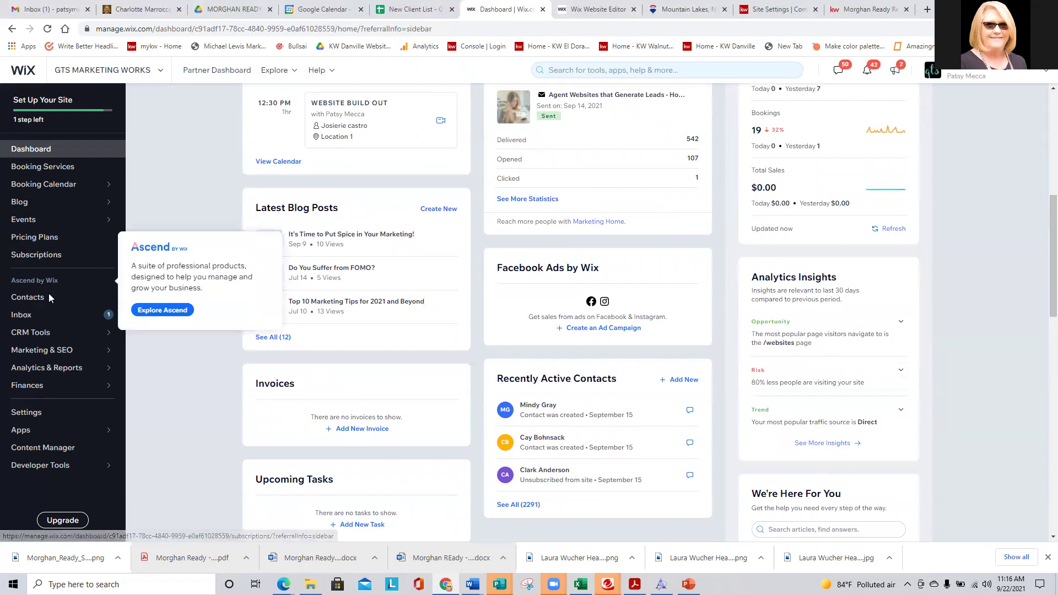
mouse_move(55, 371)
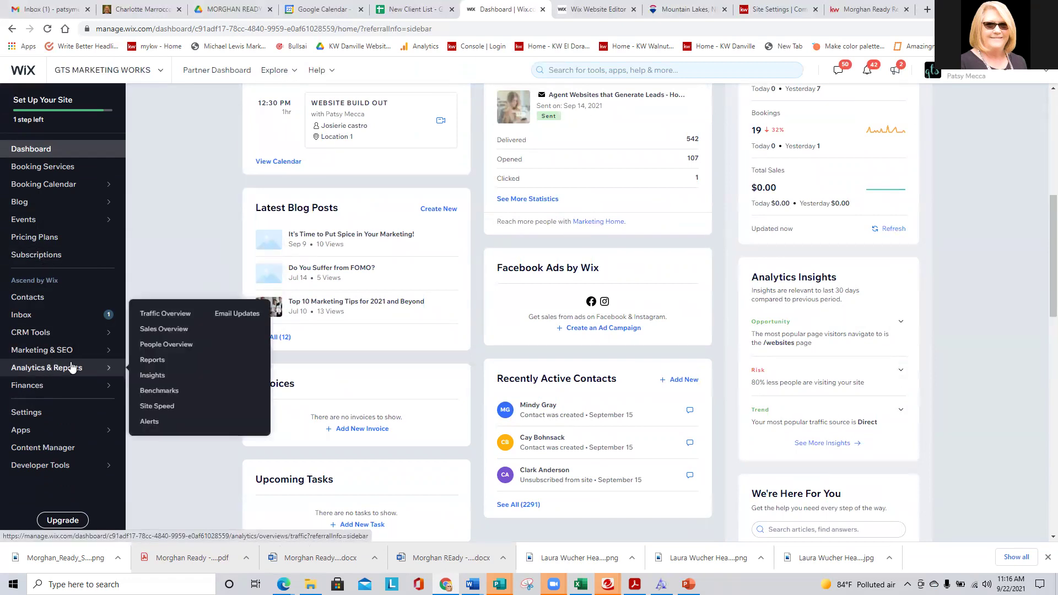
left_click(165, 313)
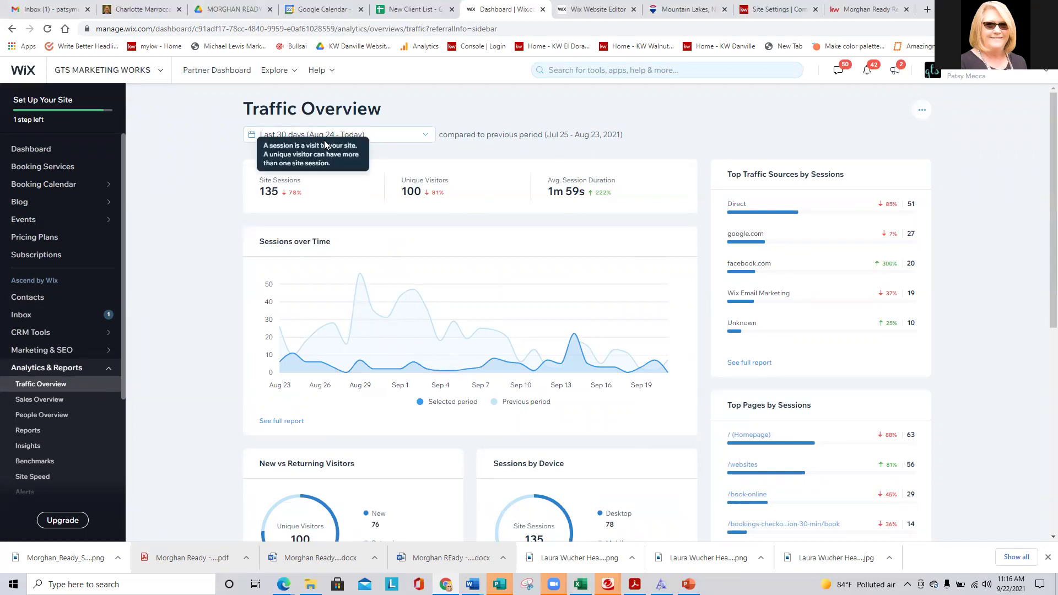
left_click(393, 139)
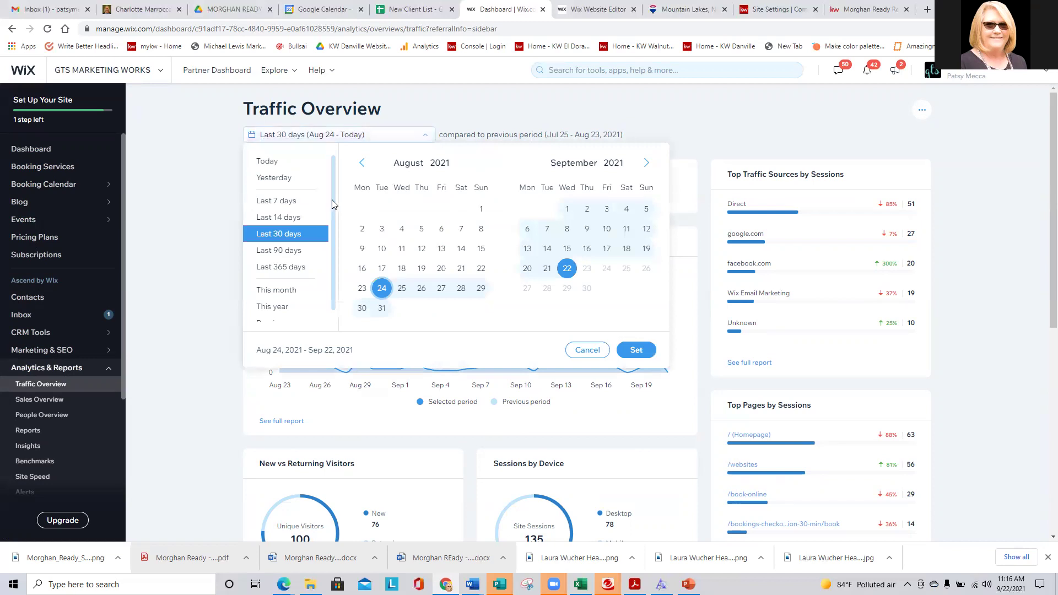
left_click(279, 249)
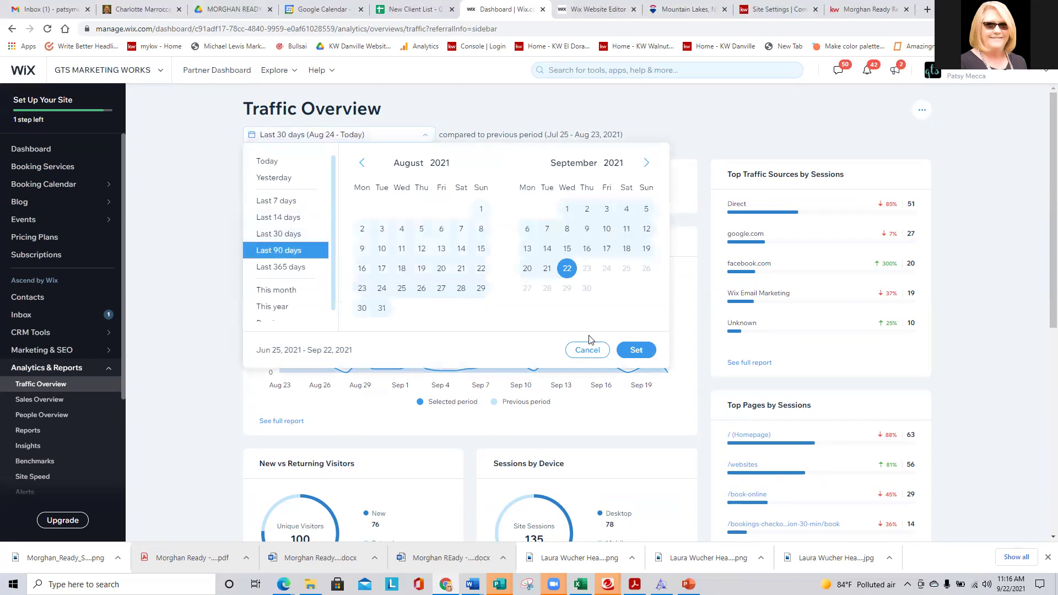
left_click(637, 350)
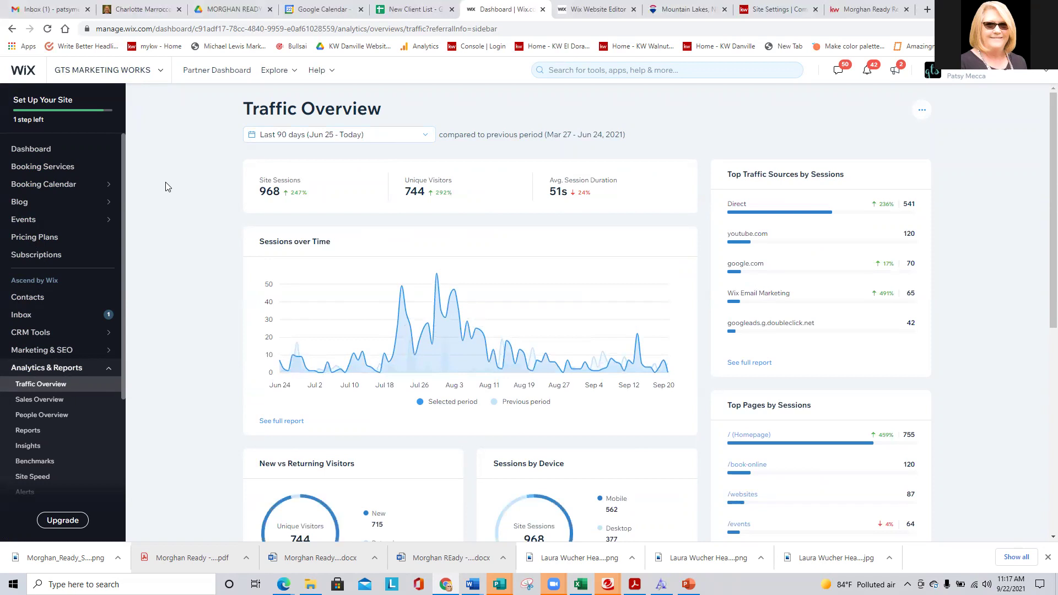
Examine the traffic report's sessions over time, top sources, top pages, visitor types, devices and sessions by country
mouse_move(413, 308)
mouse_move(885, 449)
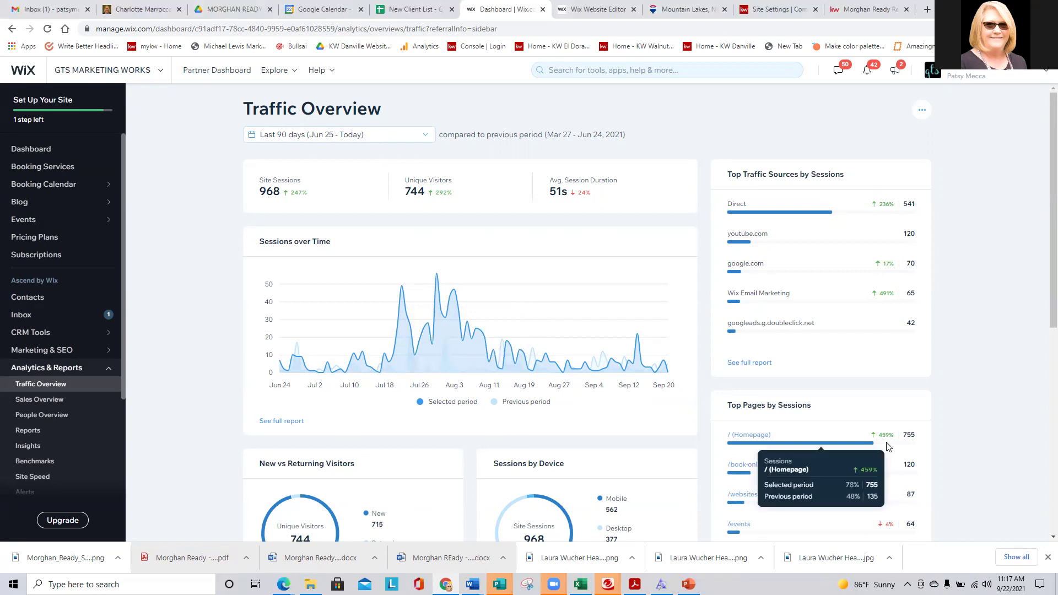
mouse_move(874, 212)
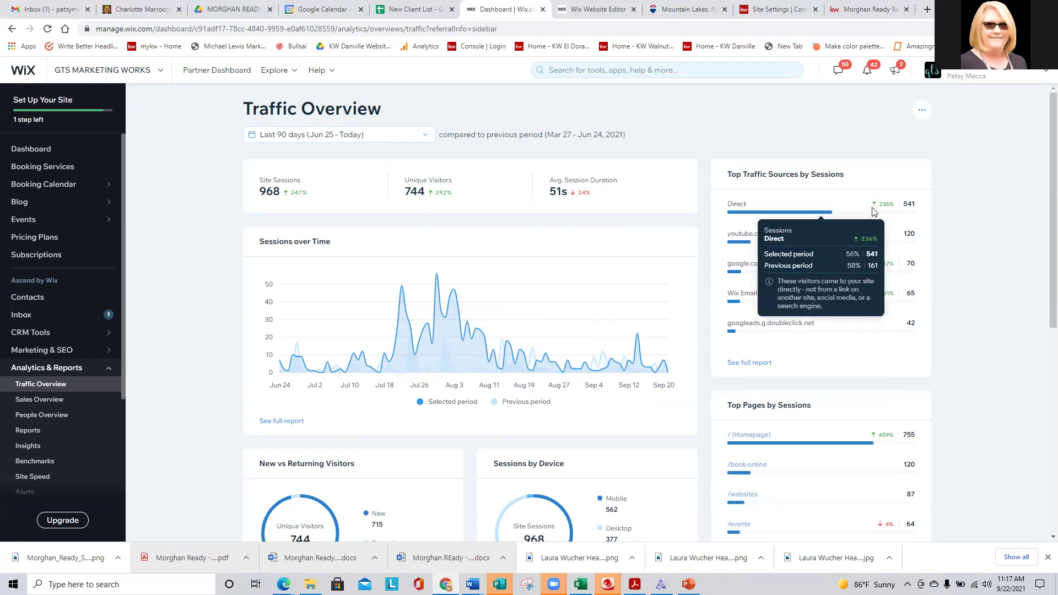
mouse_move(889, 326)
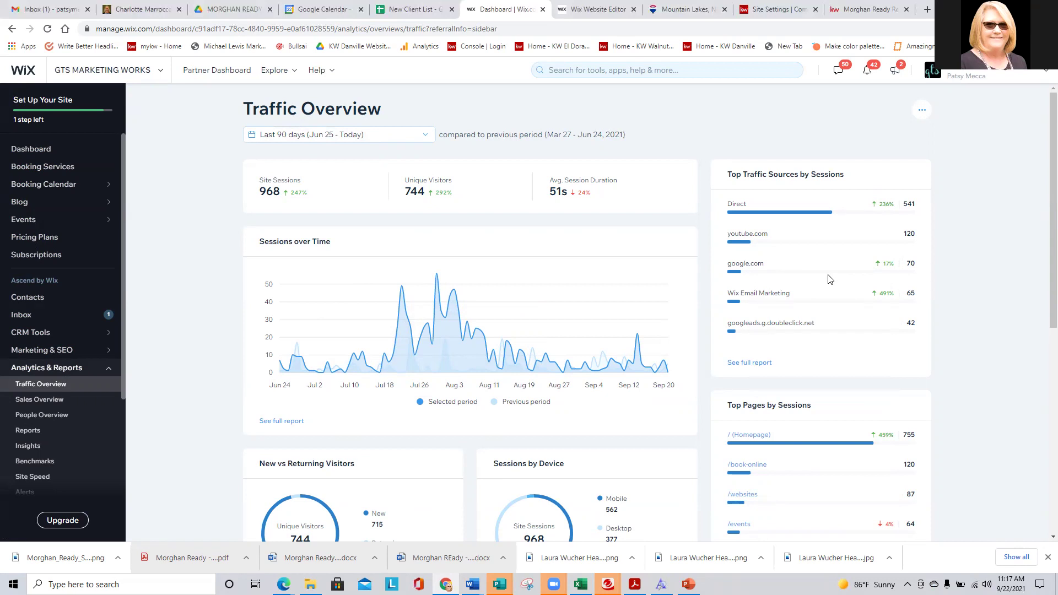
scroll(829, 279, "down", 3)
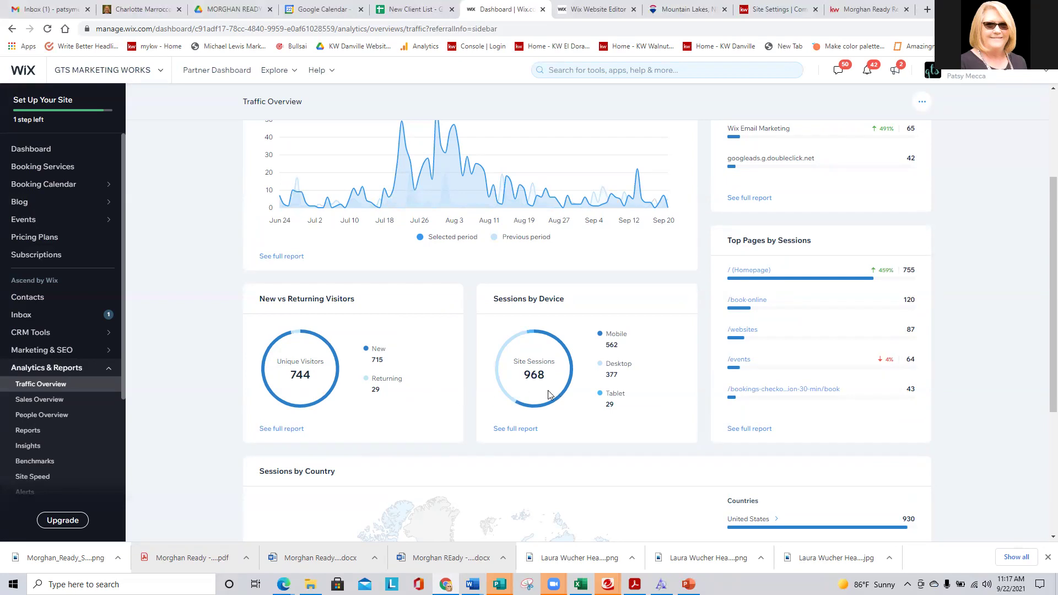
scroll(545, 394, "down", 4)
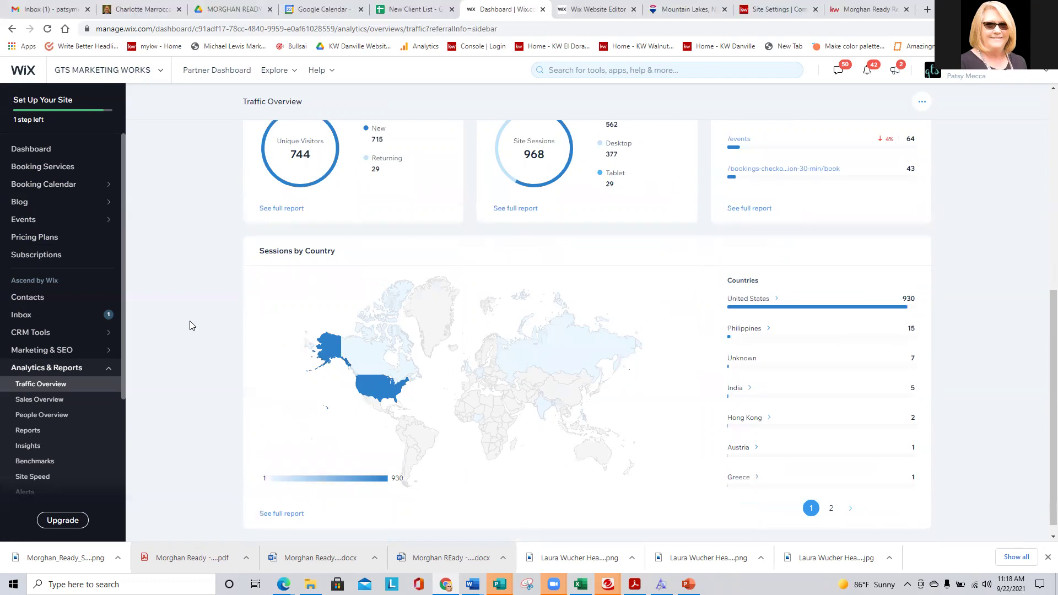
scroll(219, 338, "up", 5)
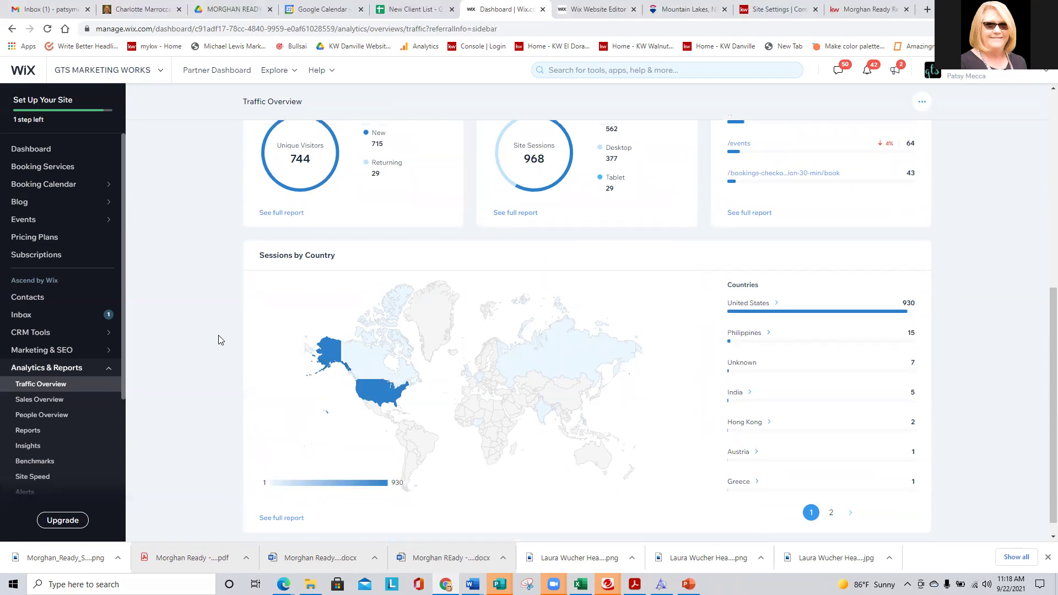
Open the Inbox and review the Aug 20 Custom Signup Form contact's conversation history, along with the older conversations in the list
scroll(219, 338, "up", 3)
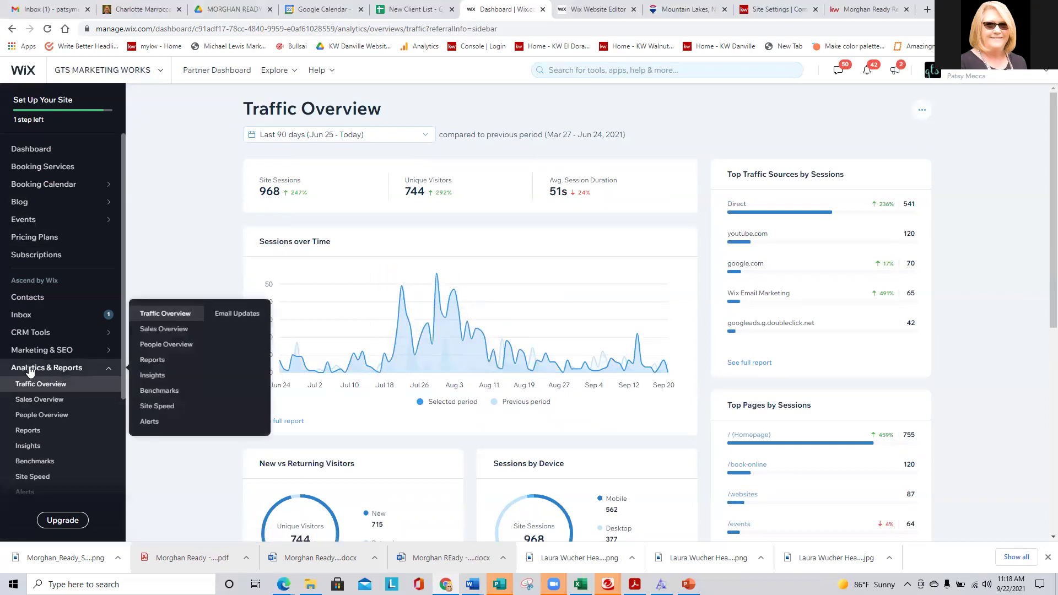
left_click(21, 316)
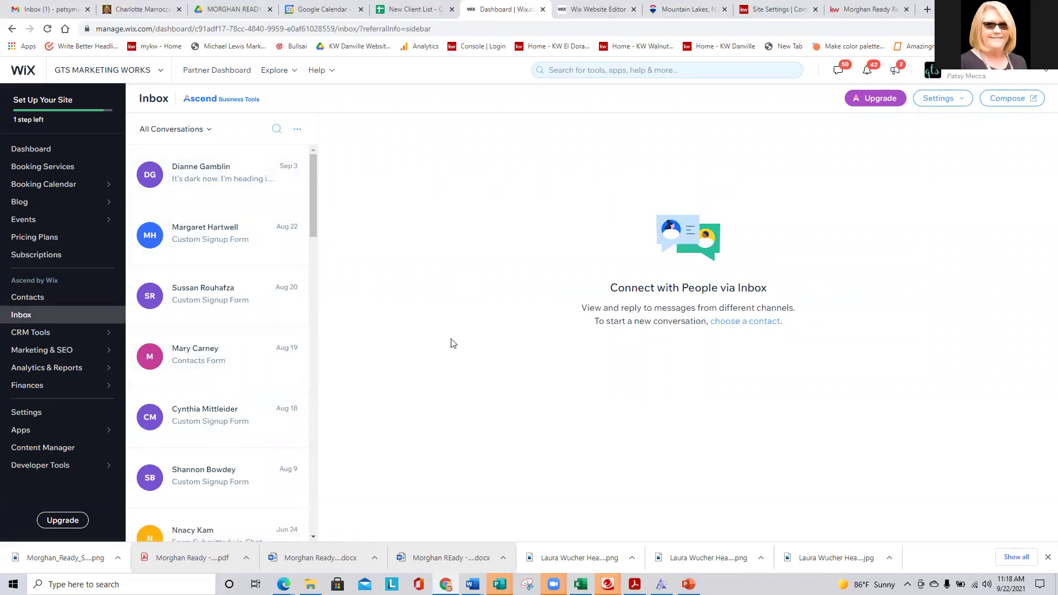
left_click(200, 292)
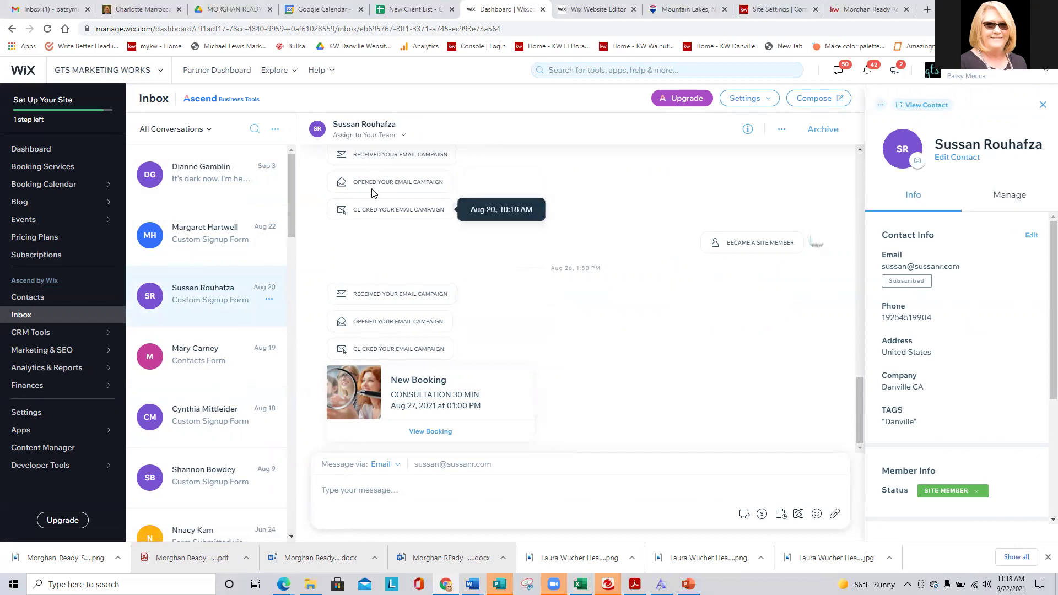
scroll(389, 248, "up", 2)
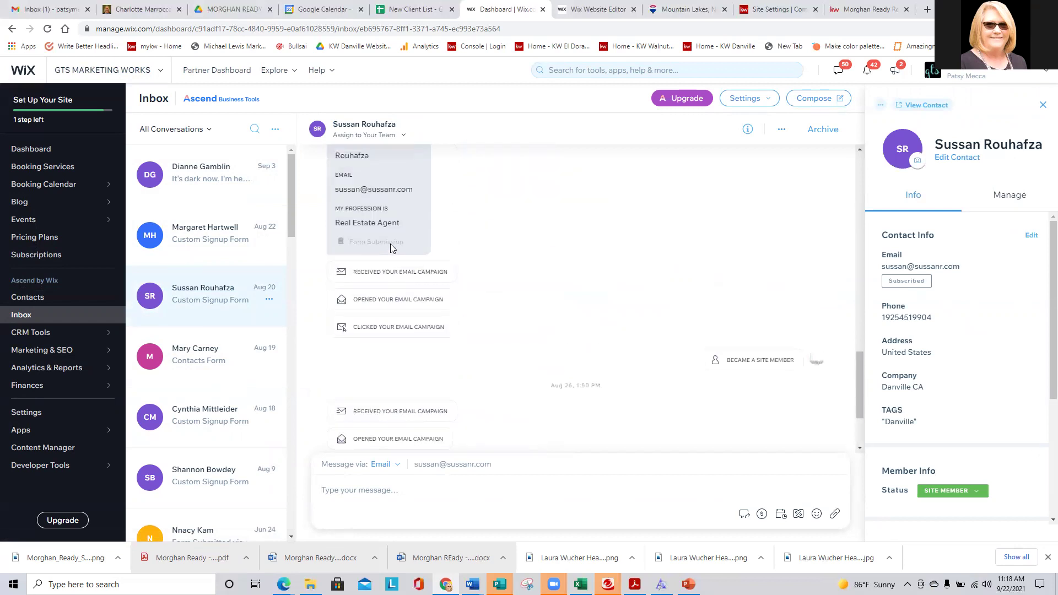
scroll(391, 248, "up", 10)
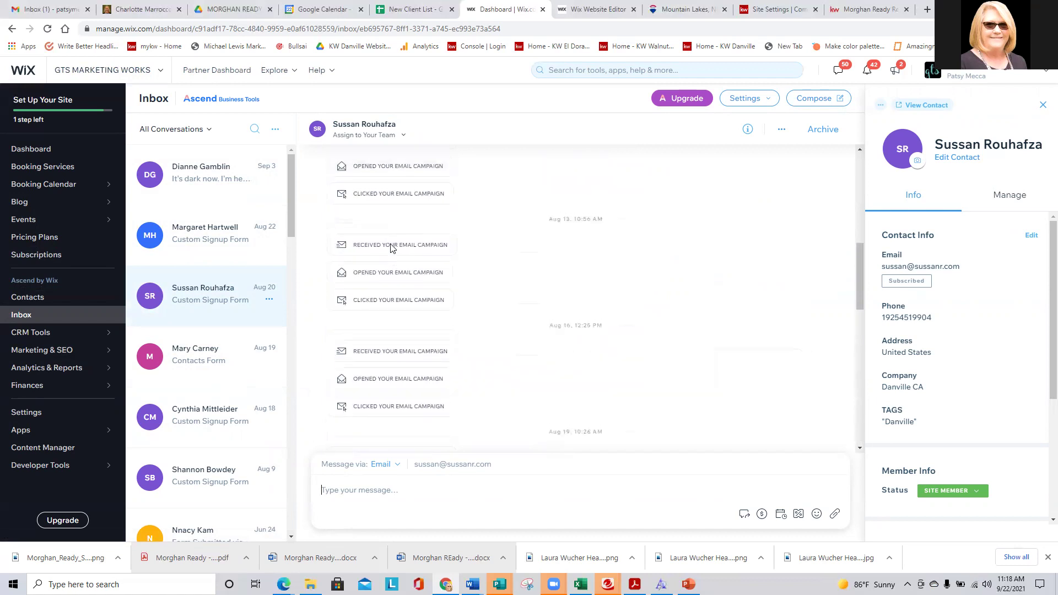
scroll(390, 248, "up", 10)
scroll(353, 245, "down", 7)
scroll(229, 258, "down", 5)
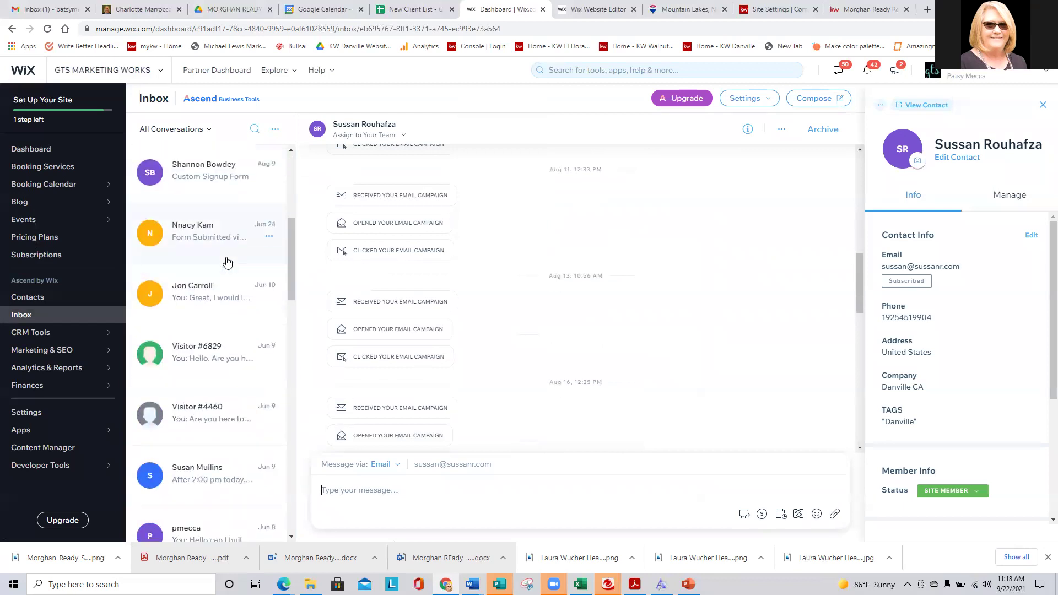
scroll(227, 262, "down", 1)
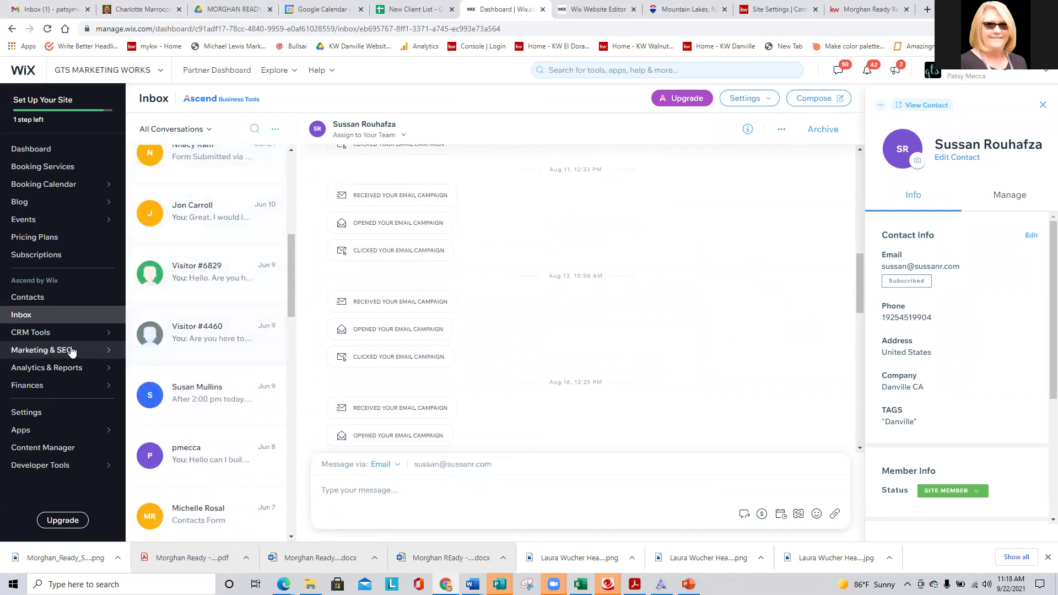
Open the CRM Automations page and review the automation analytics, active automations and the suggested automations for events, clients and members
left_click(22, 334)
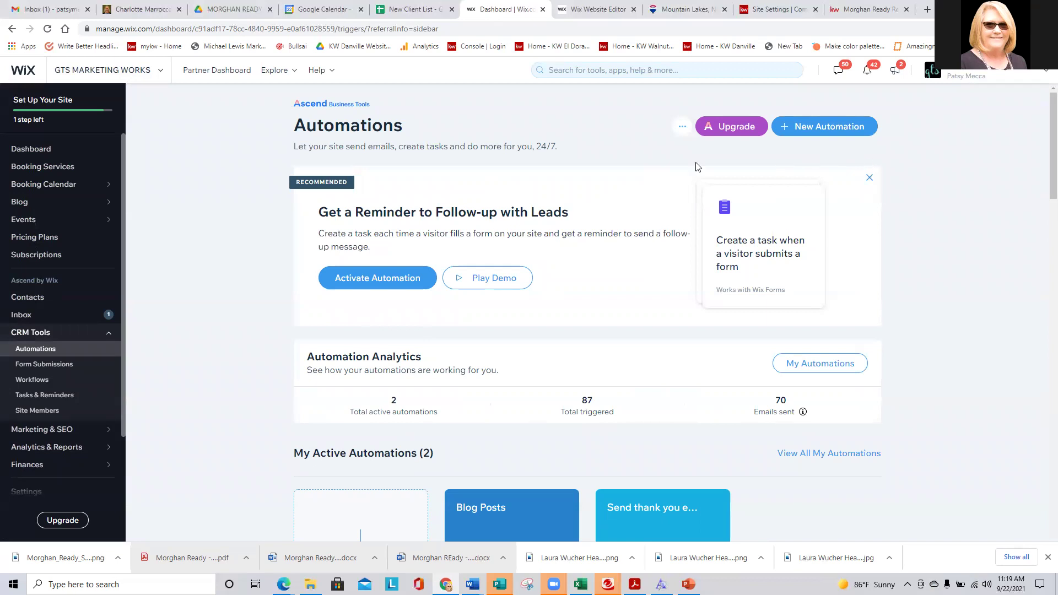
scroll(235, 273, "down", 2)
scroll(235, 270, "down", 3)
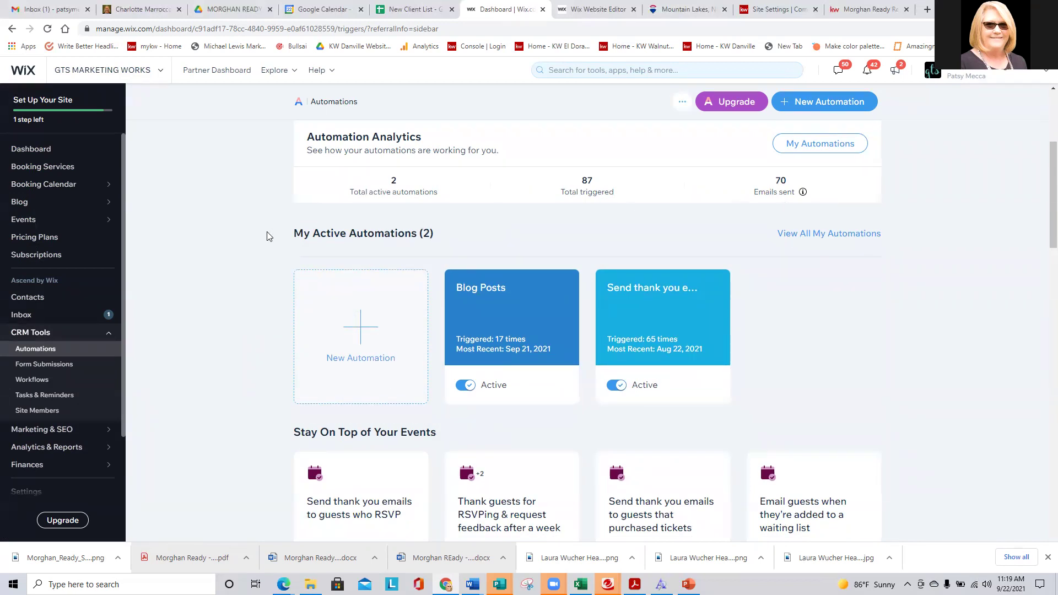
scroll(268, 237, "down", 4)
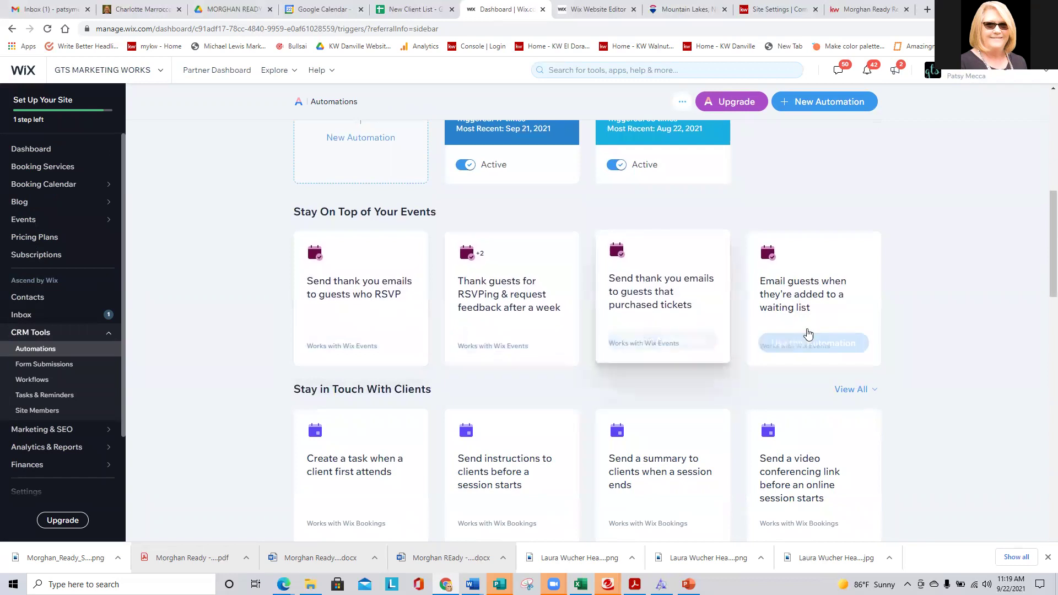
scroll(204, 349, "down", 7)
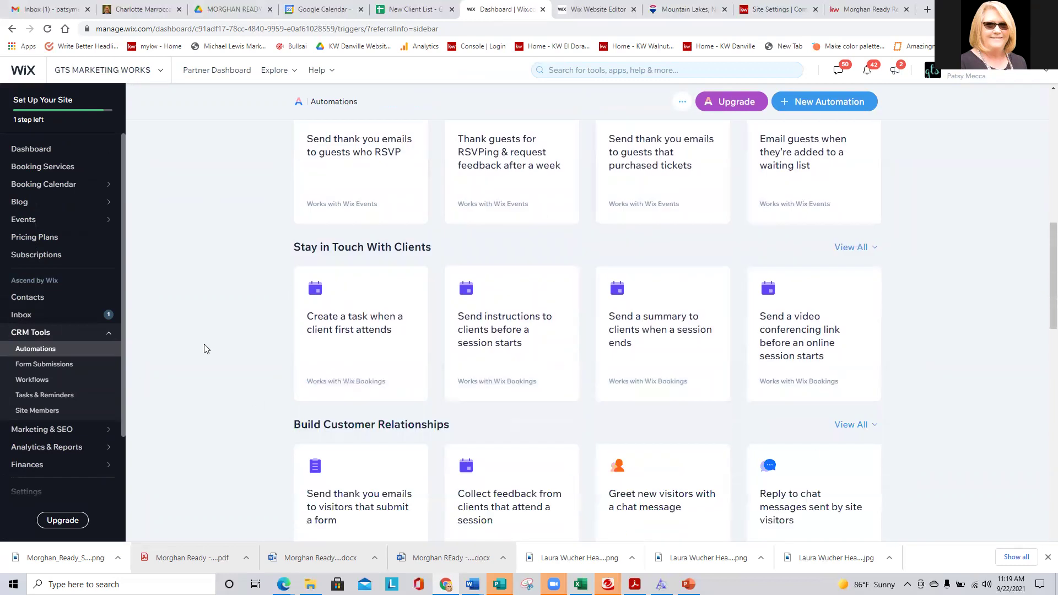
scroll(205, 348, "down", 5)
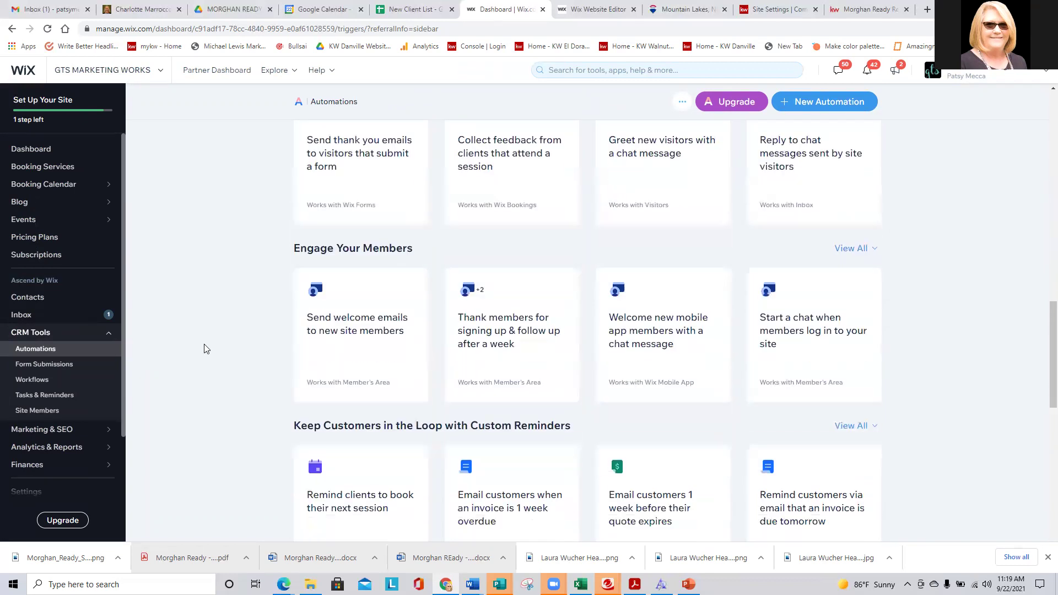
scroll(203, 345, "up", 11)
scroll(204, 345, "up", 6)
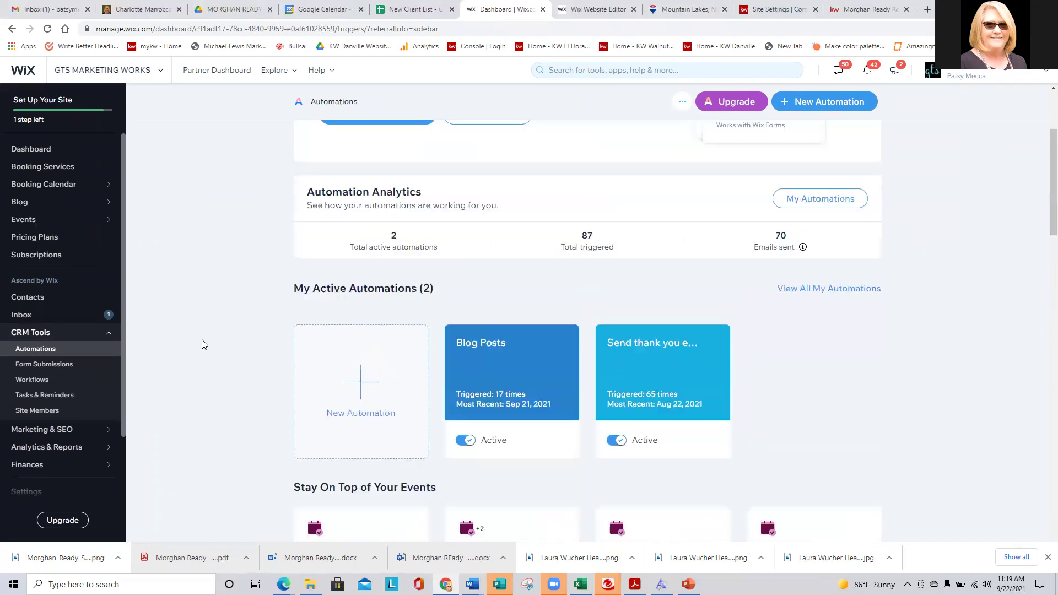
Open Form Submissions and review the website forms and the standalone forms section
left_click(49, 367)
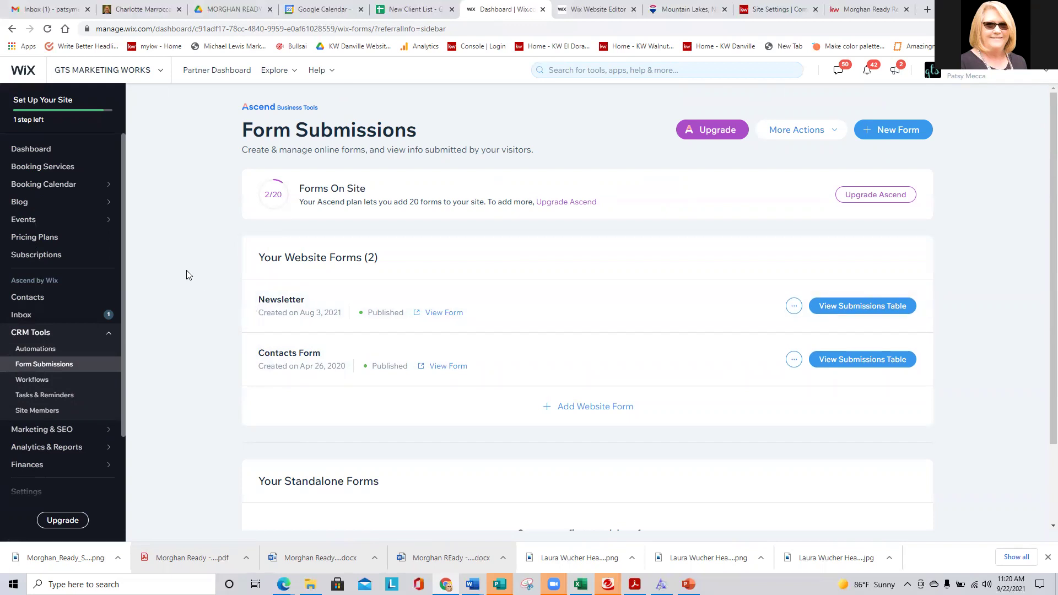
scroll(187, 280, "down", 2)
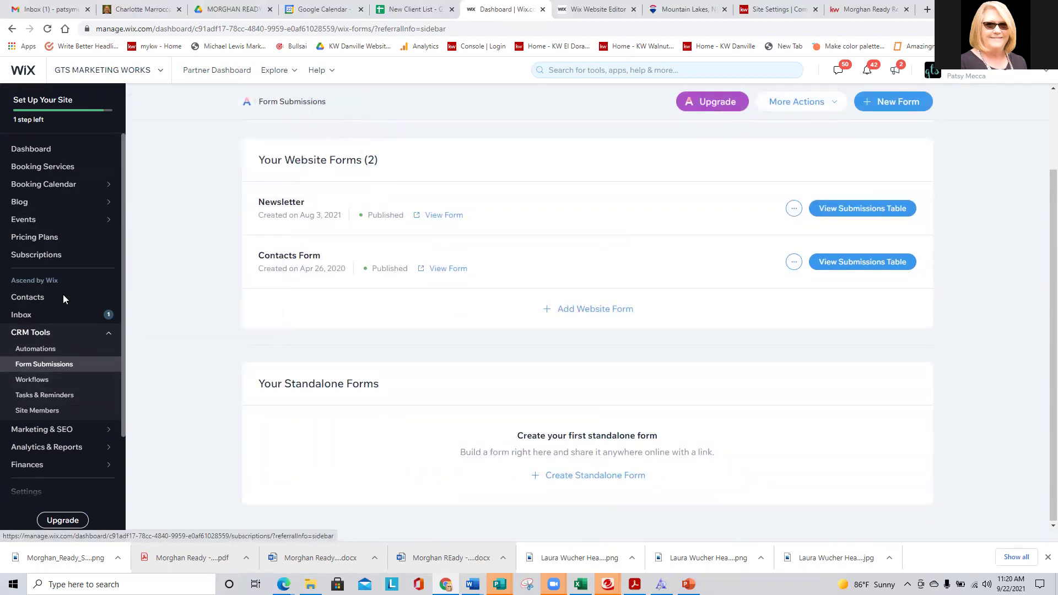
mouse_move(17, 331)
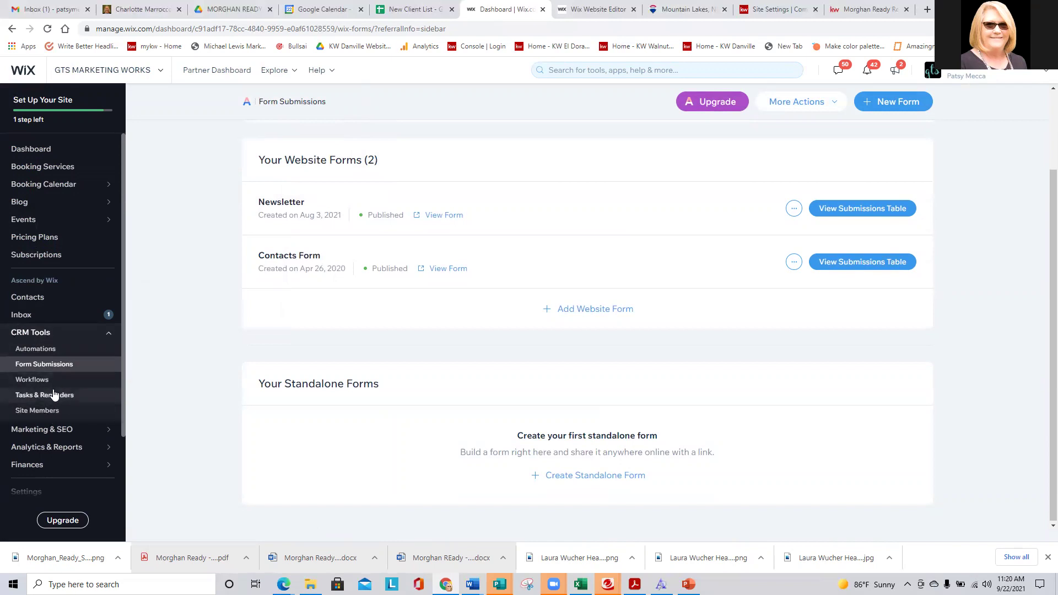
Open Marketing Home and review the marketing planner, recent campaigns and the site's Google Search performance
left_click(25, 430)
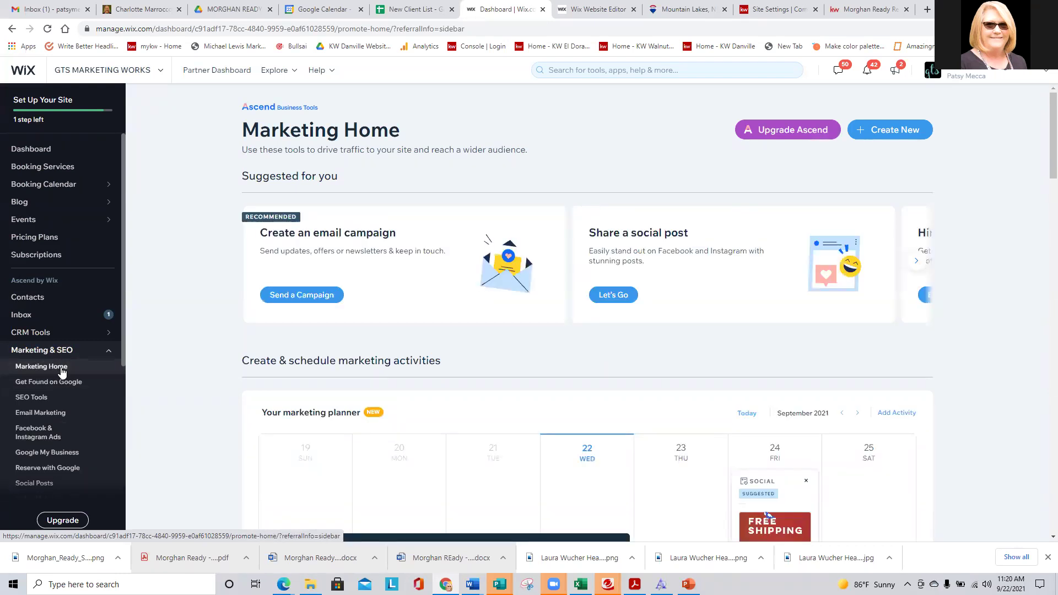
scroll(391, 298, "down", 2)
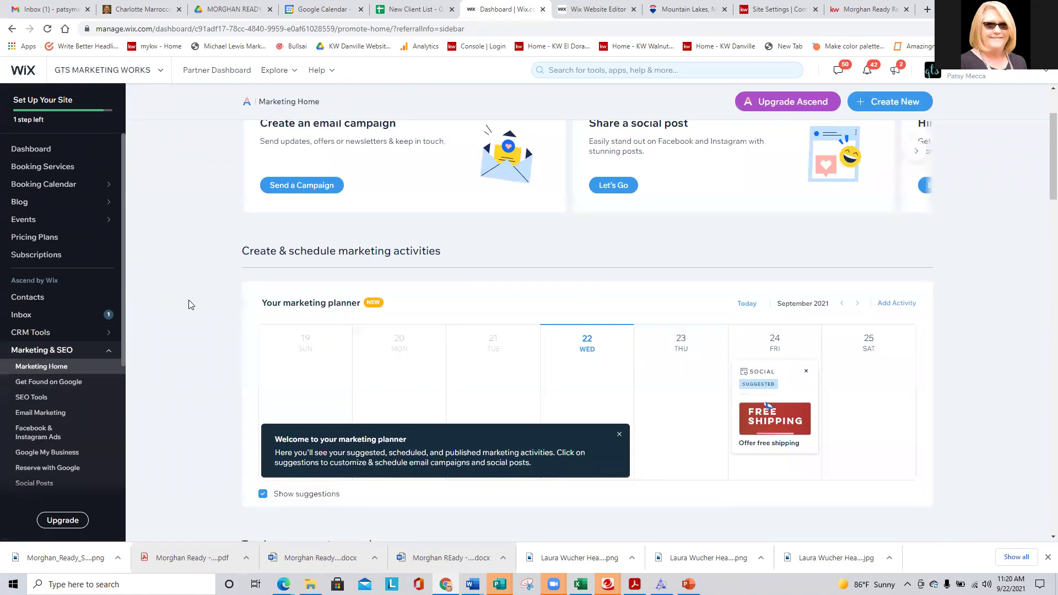
scroll(193, 302, "down", 2)
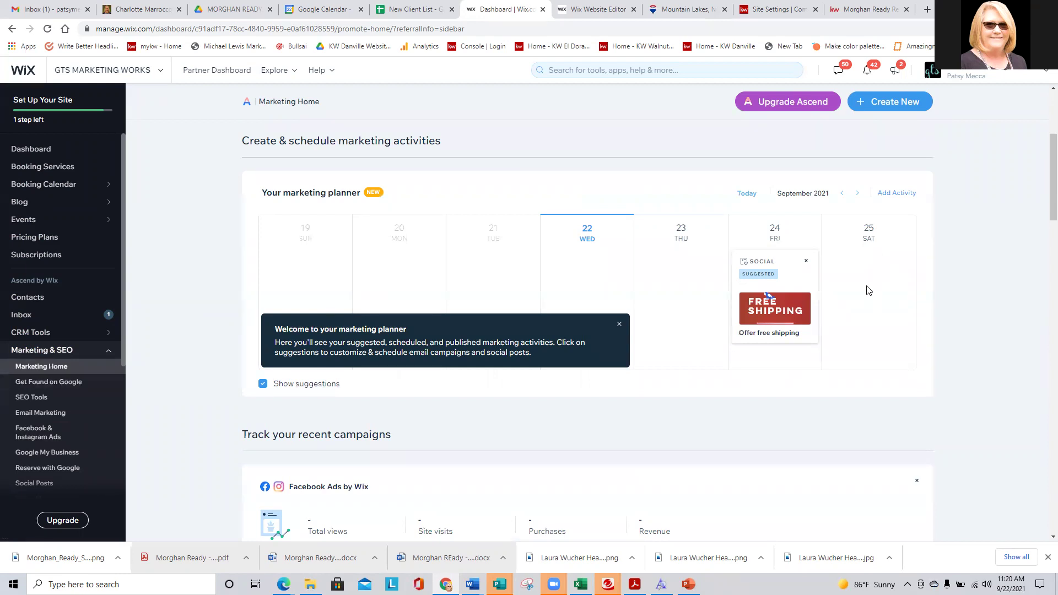
scroll(868, 291, "down", 4)
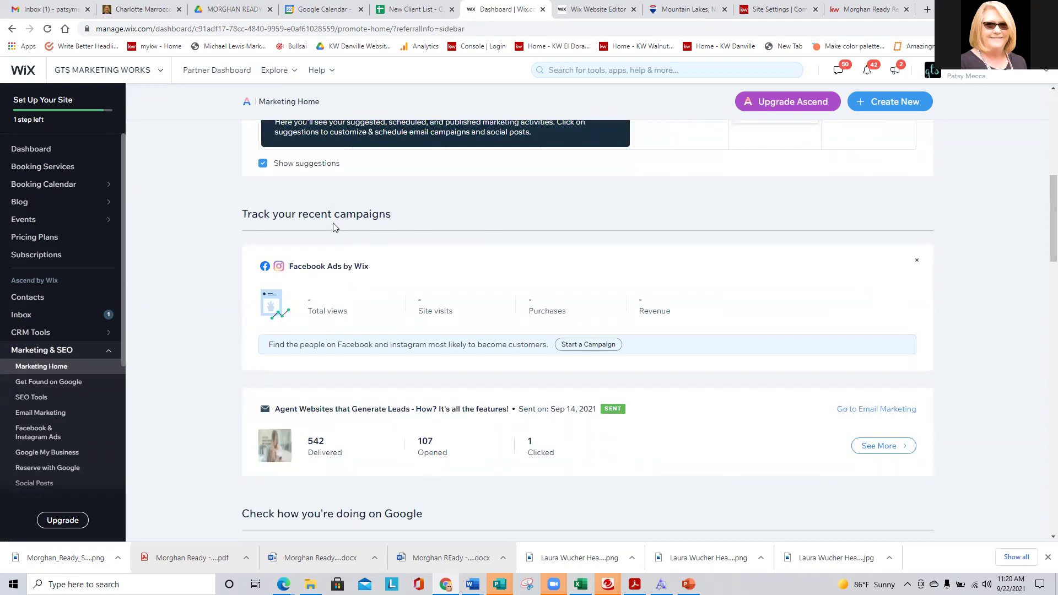
scroll(333, 225, "down", 2)
scroll(184, 234, "down", 4)
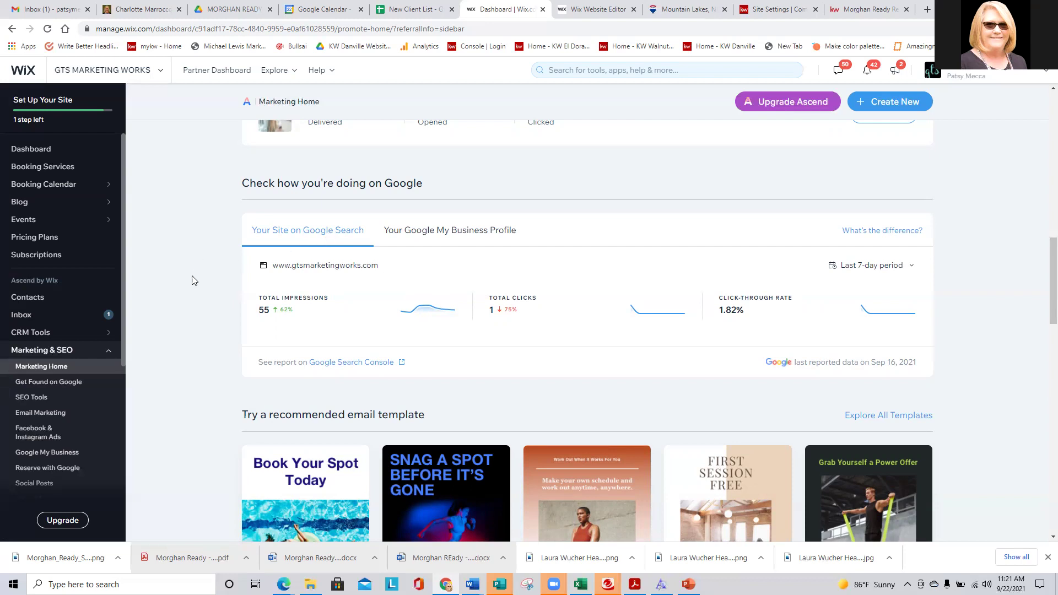
Open Get Found on Google, switch to SEO Tools and review the options down to General SEO Settings
left_click(55, 389)
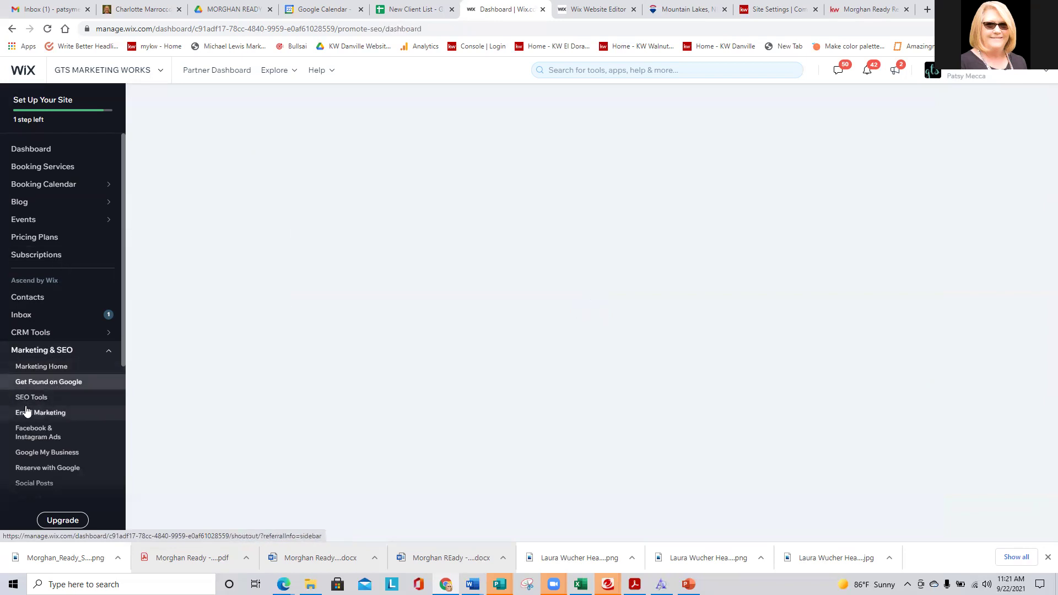
scroll(38, 336, "down", 2)
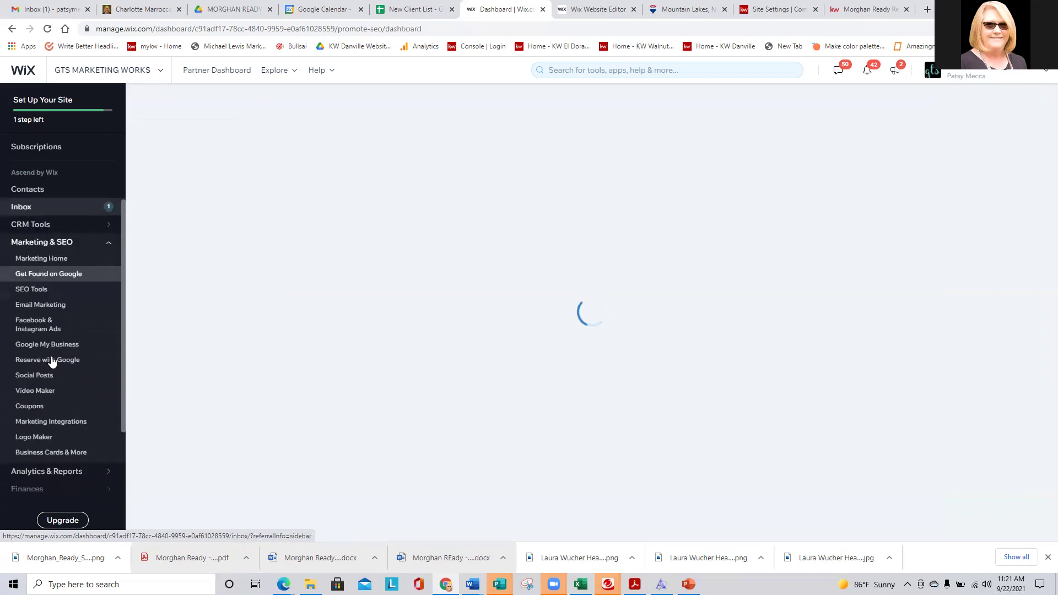
left_click(35, 288)
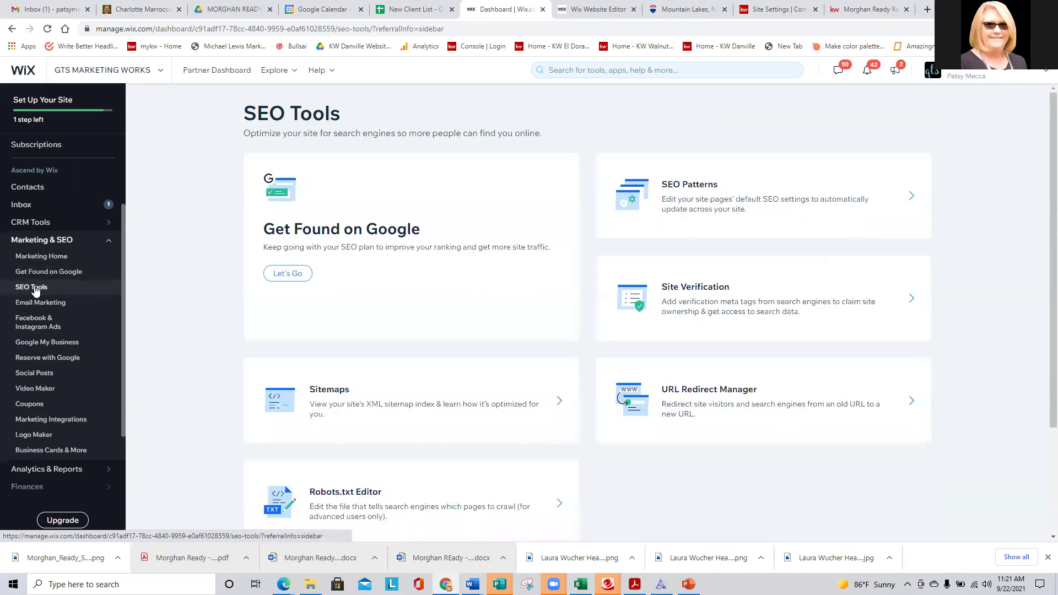
scroll(183, 290, "down", 3)
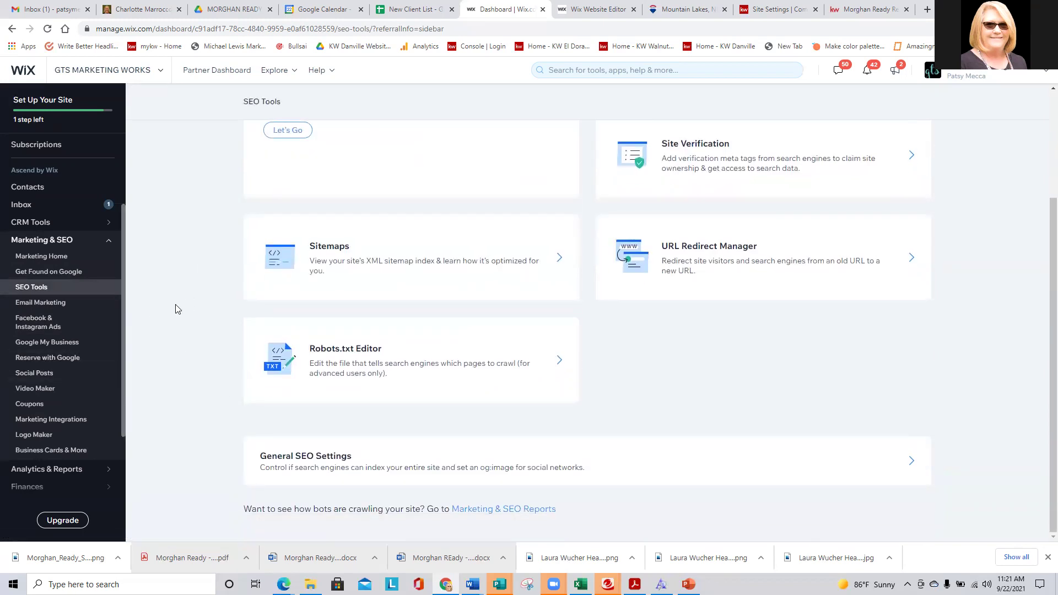
Open Email Marketing and review the recent email campaigns, monthly balance and sender details
left_click(35, 304)
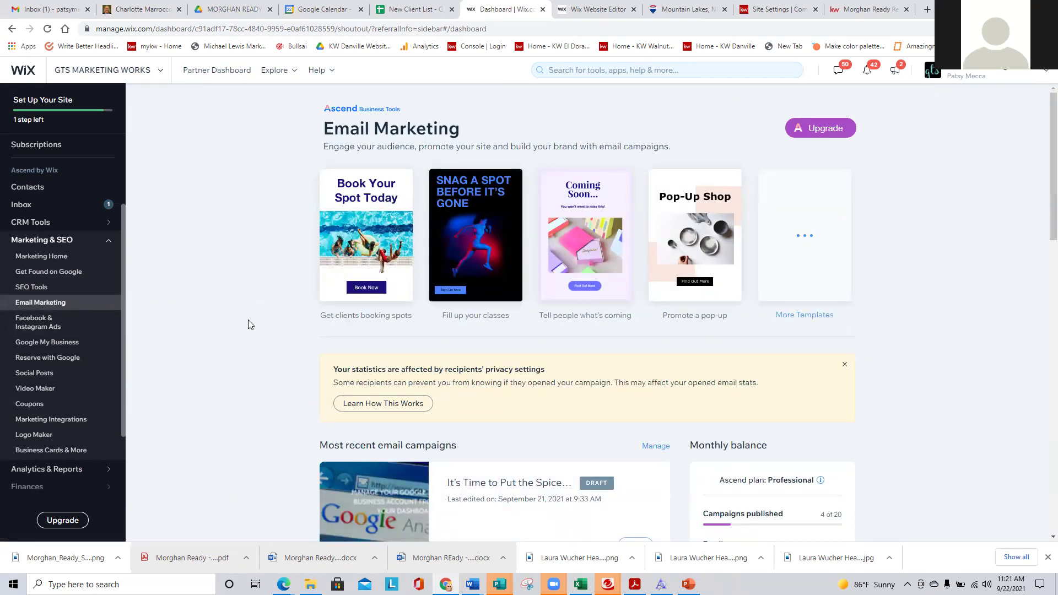
scroll(248, 324, "down", 3)
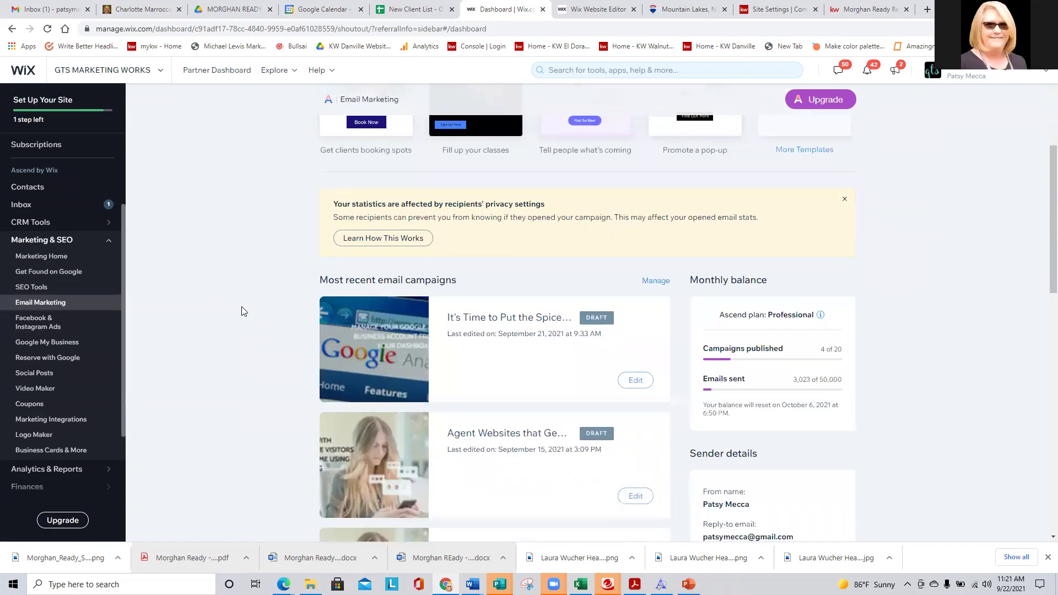
scroll(267, 301, "up", 3)
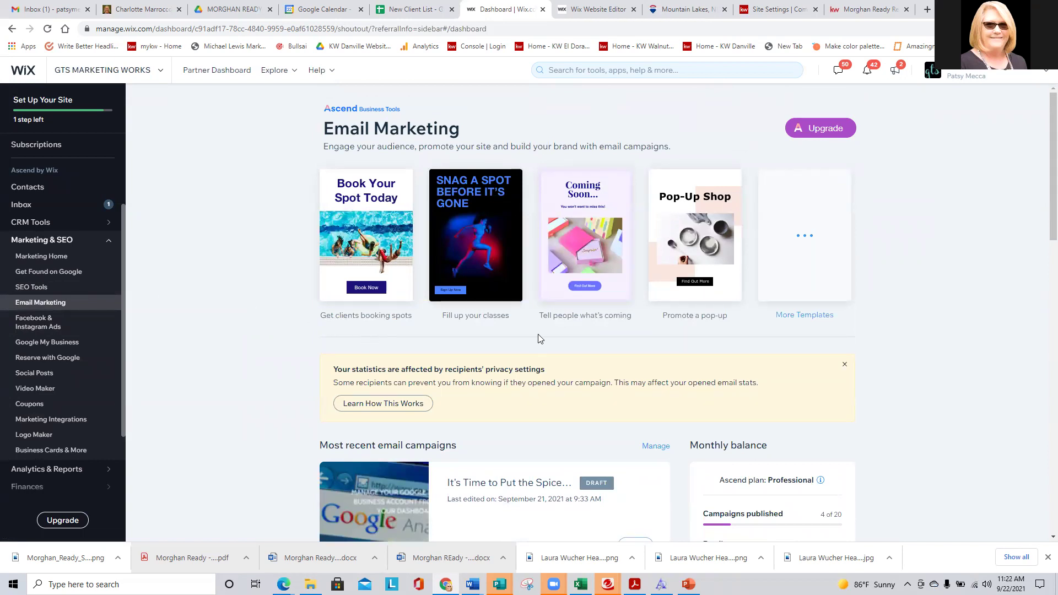
Browse the full set of email campaign templates and start a campaign from the "Send a newsletter" template
left_click(812, 316)
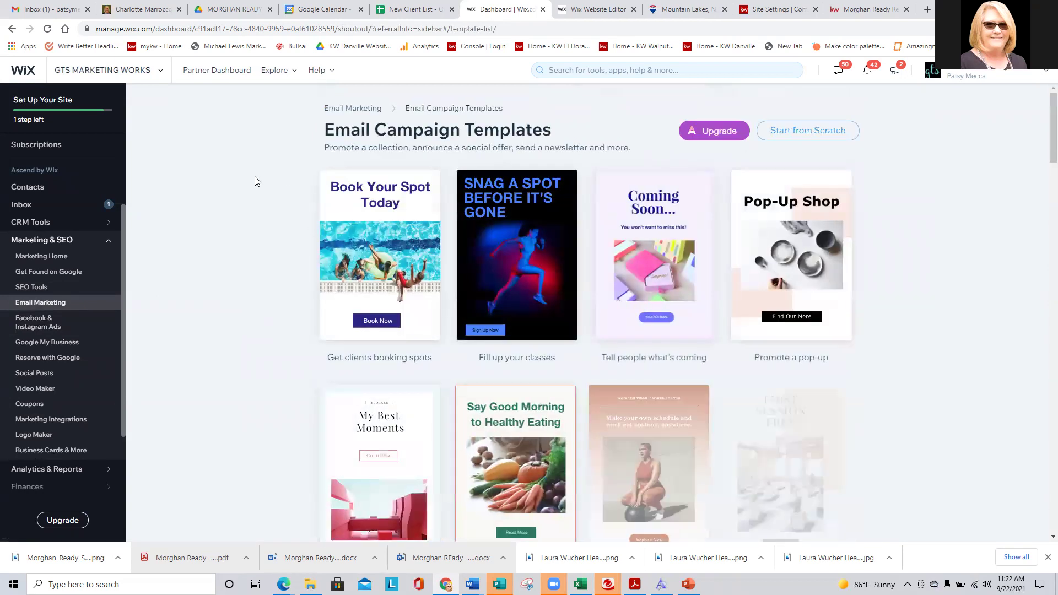
scroll(259, 188, "down", 5)
scroll(261, 193, "down", 4)
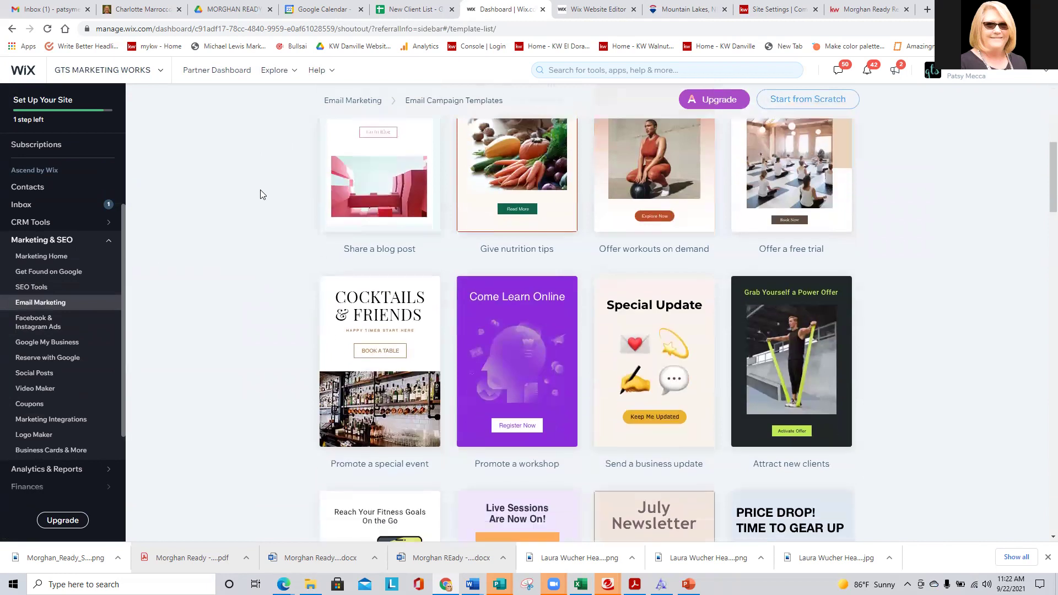
scroll(260, 218, "down", 2)
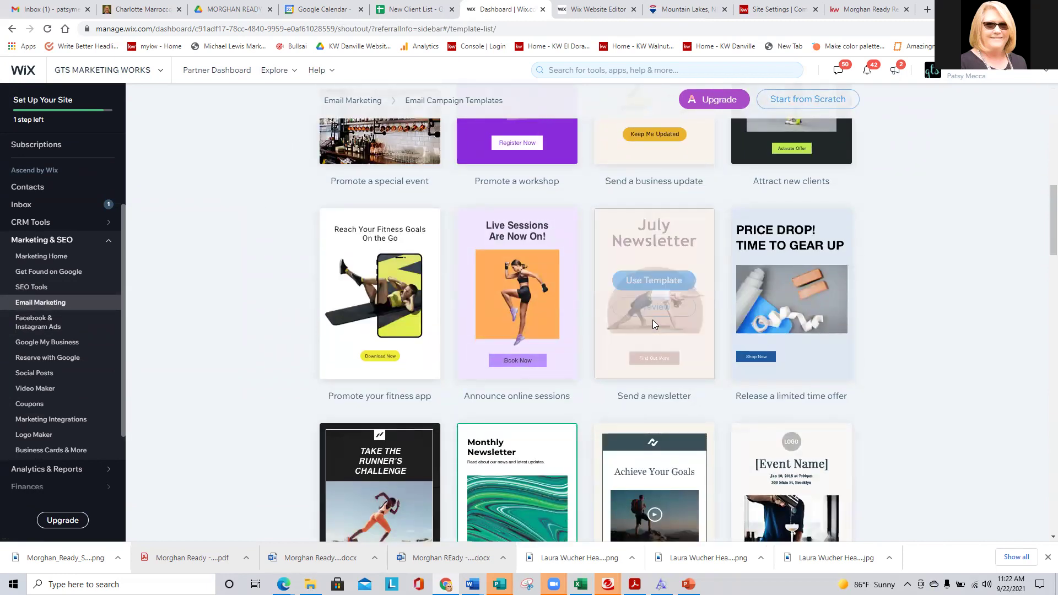
left_click(664, 291)
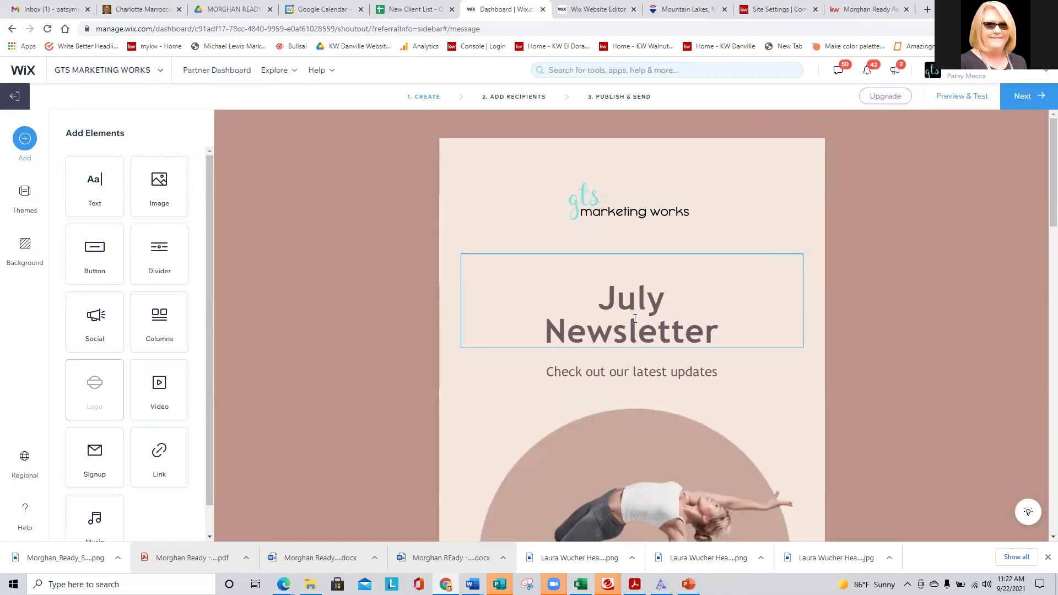
Replace the newsletter's "July Newsletter" headline with "My Monthly News"
left_click(606, 293)
left_click_drag(606, 293, 704, 318)
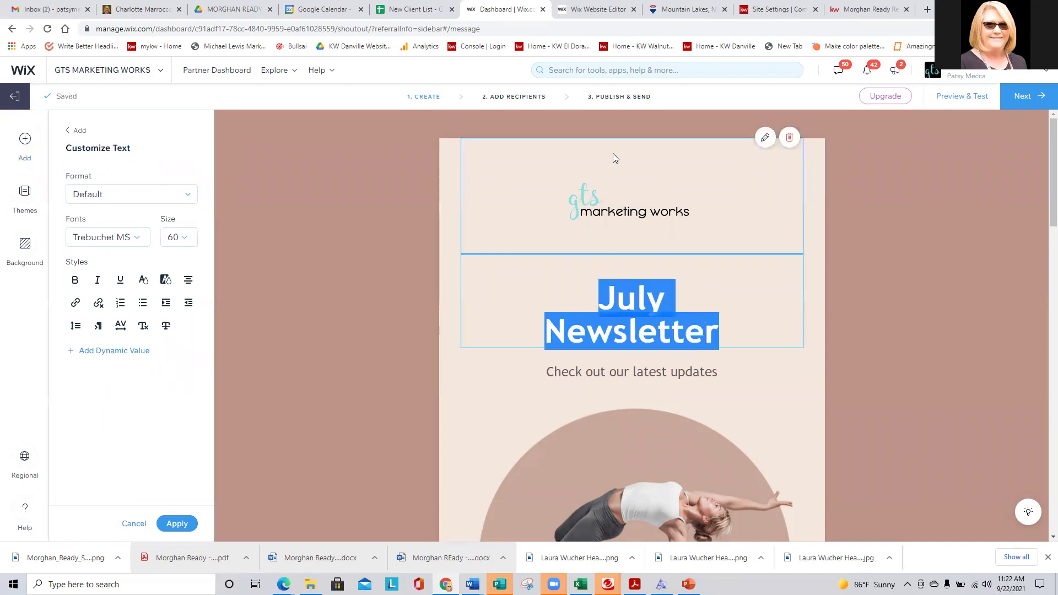
type("My ")
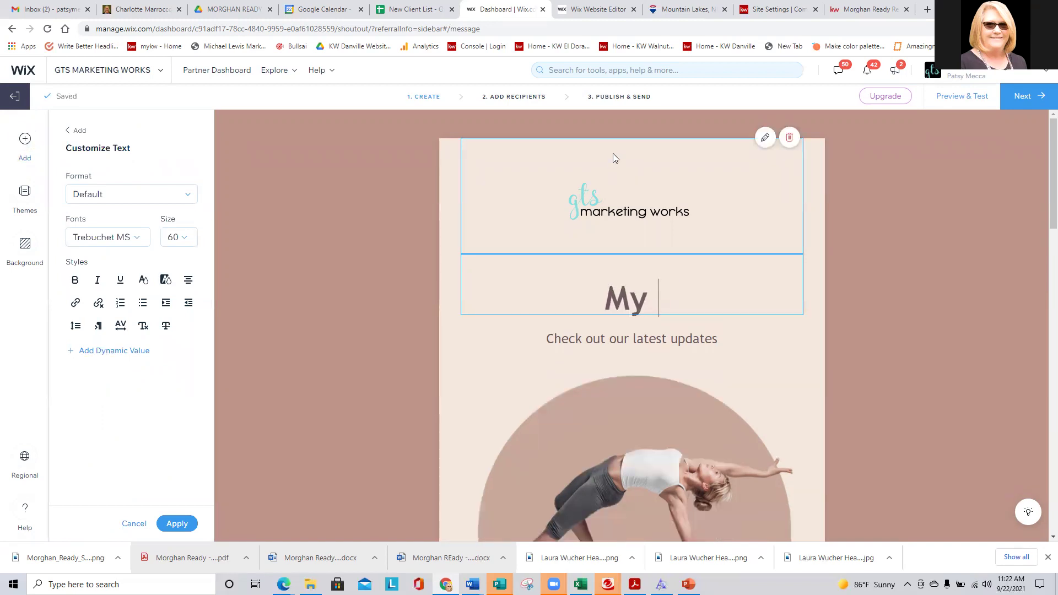
type("Monthly")
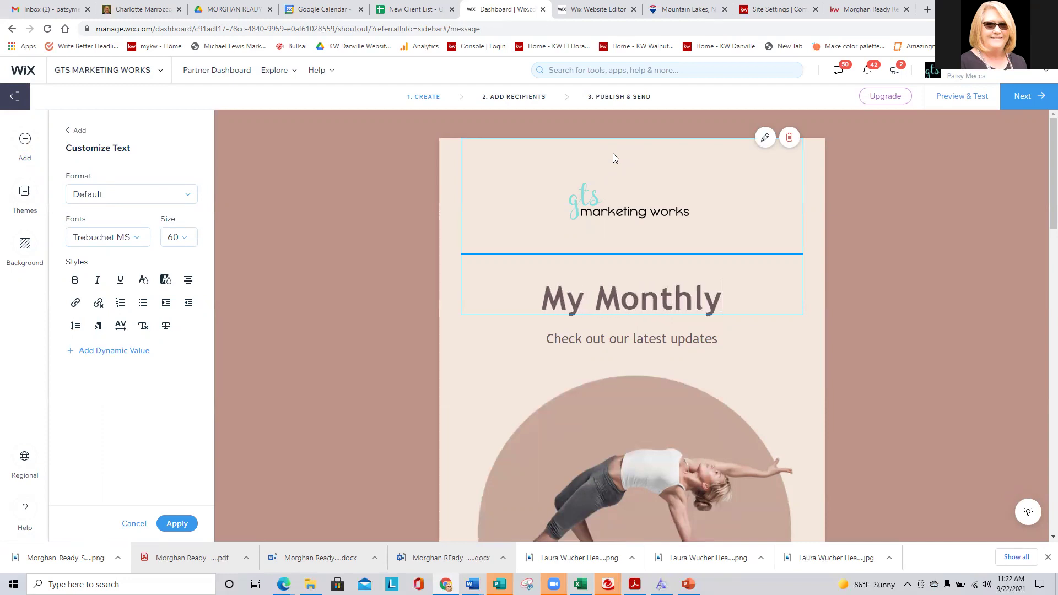
type(" News")
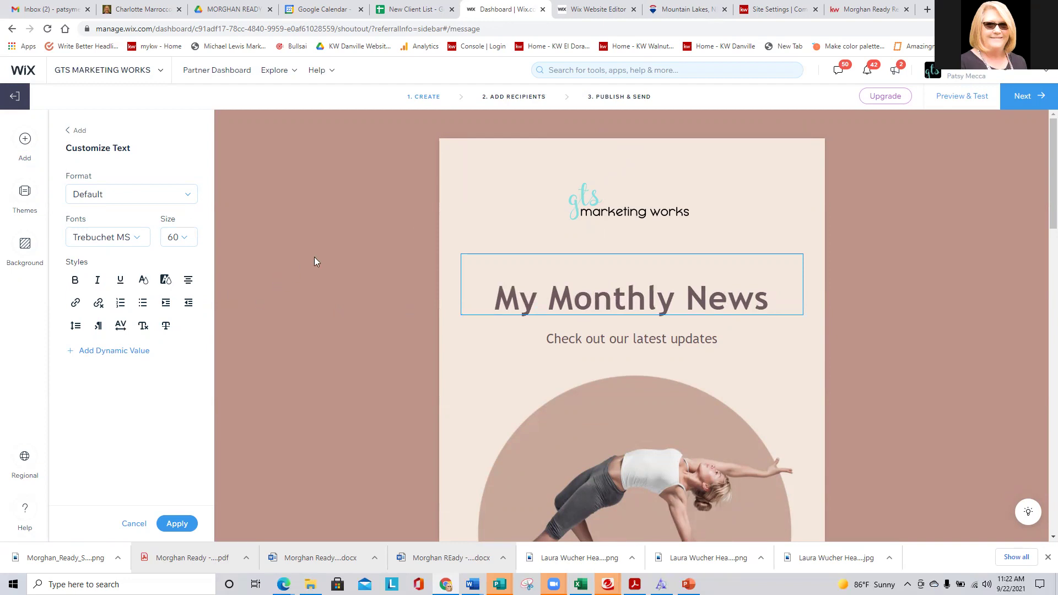
Add a text block below "Check out our latest updates" and try the Medium Heading and Large Heading formats on it
left_click(25, 139)
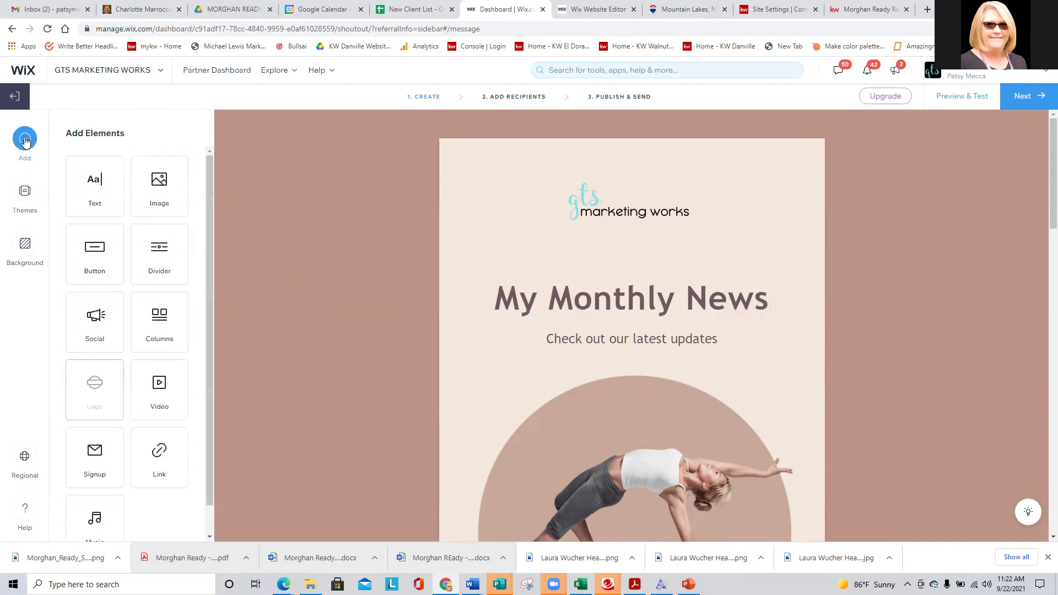
left_click_drag(91, 179, 582, 374)
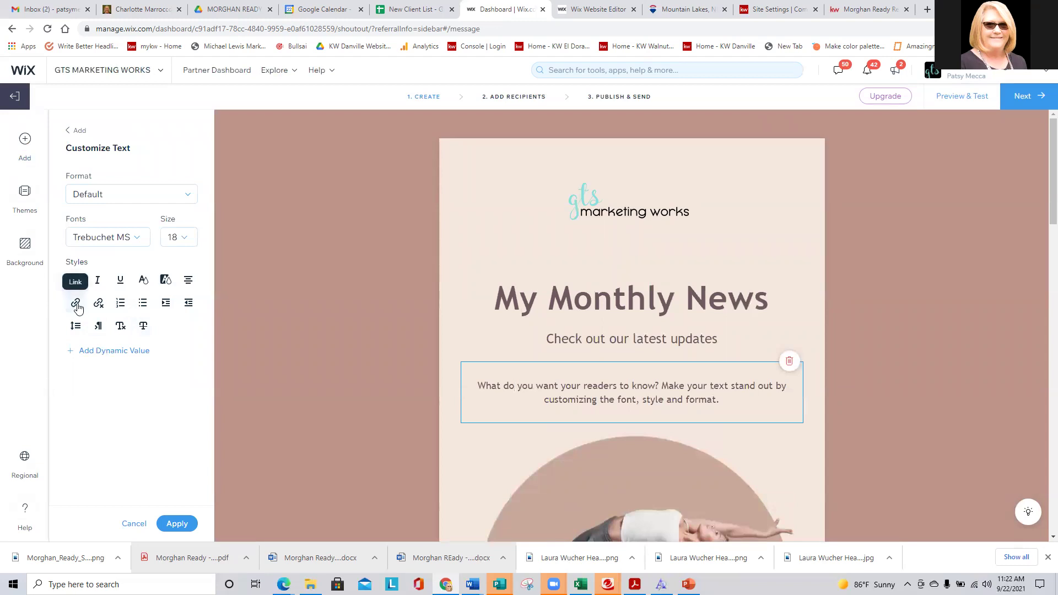
left_click(105, 237)
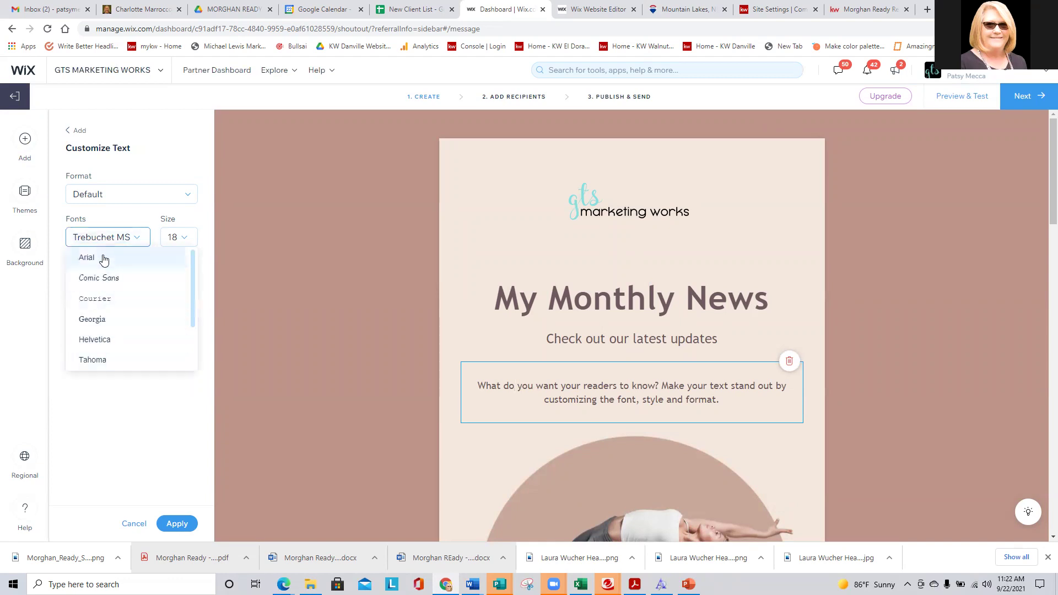
left_click(124, 200)
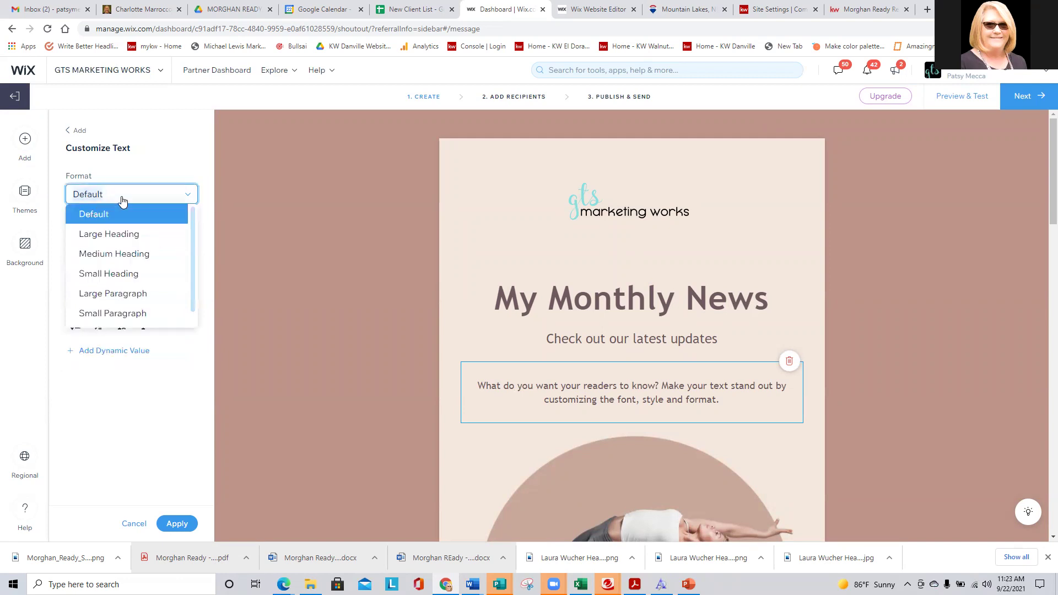
left_click(114, 254)
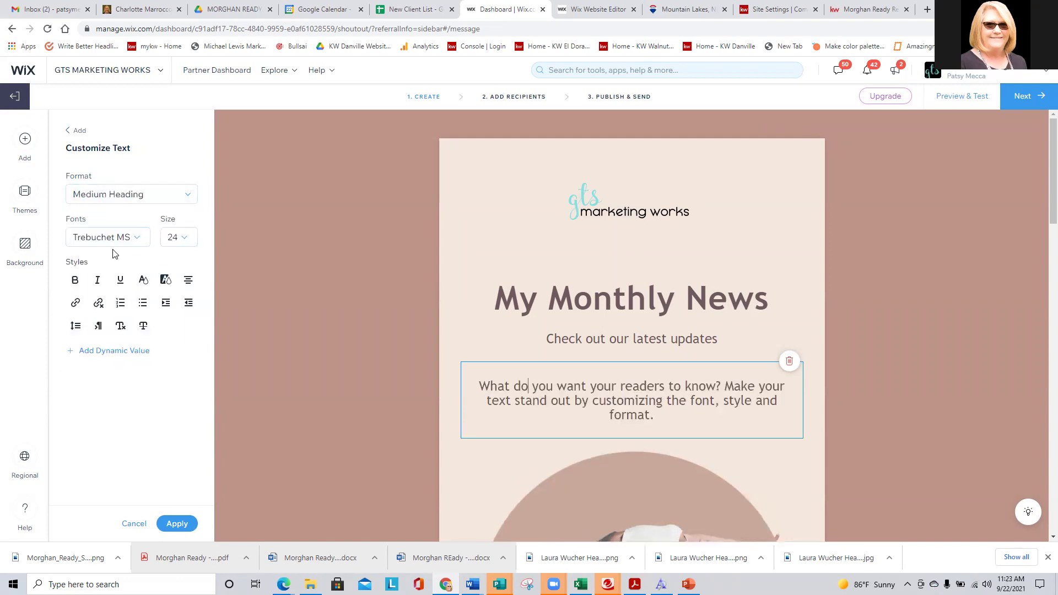
left_click(120, 195)
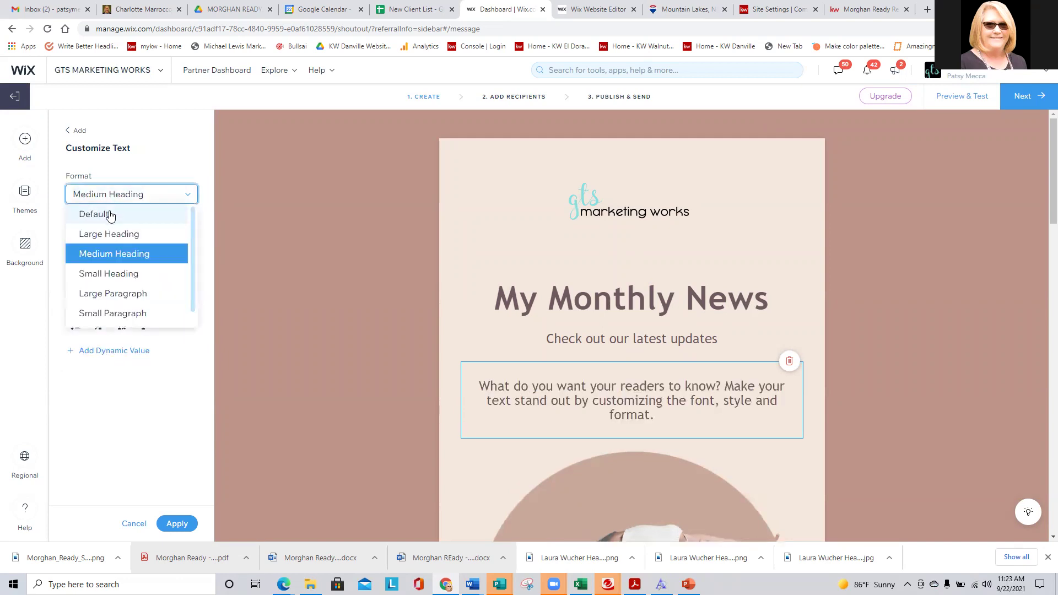
left_click(103, 237)
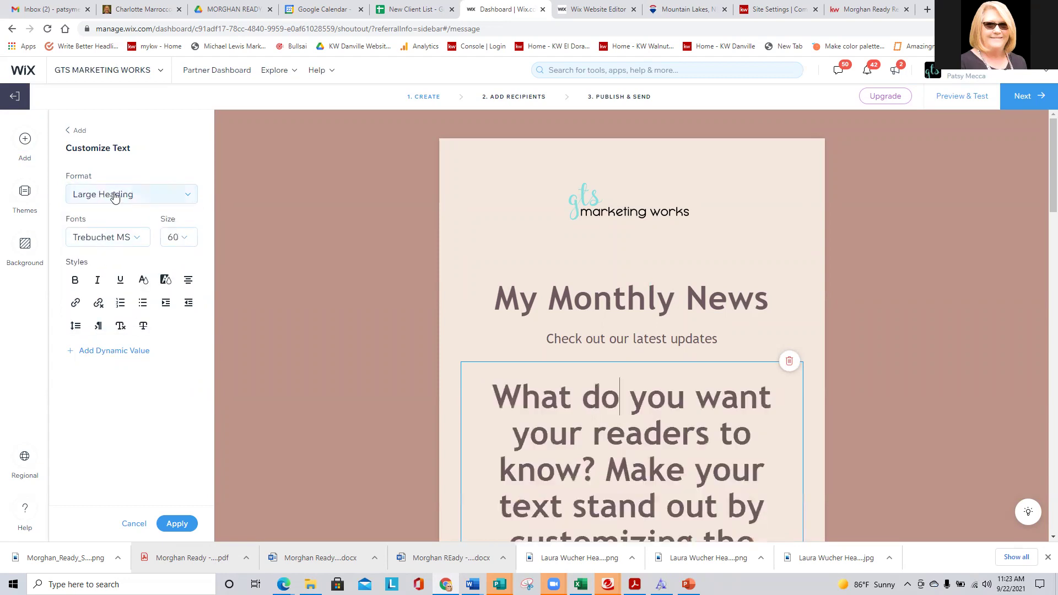
Try the Small Heading format on the new text block, switch it to Large Paragraph and check the available font sizes
left_click(114, 194)
left_click(109, 274)
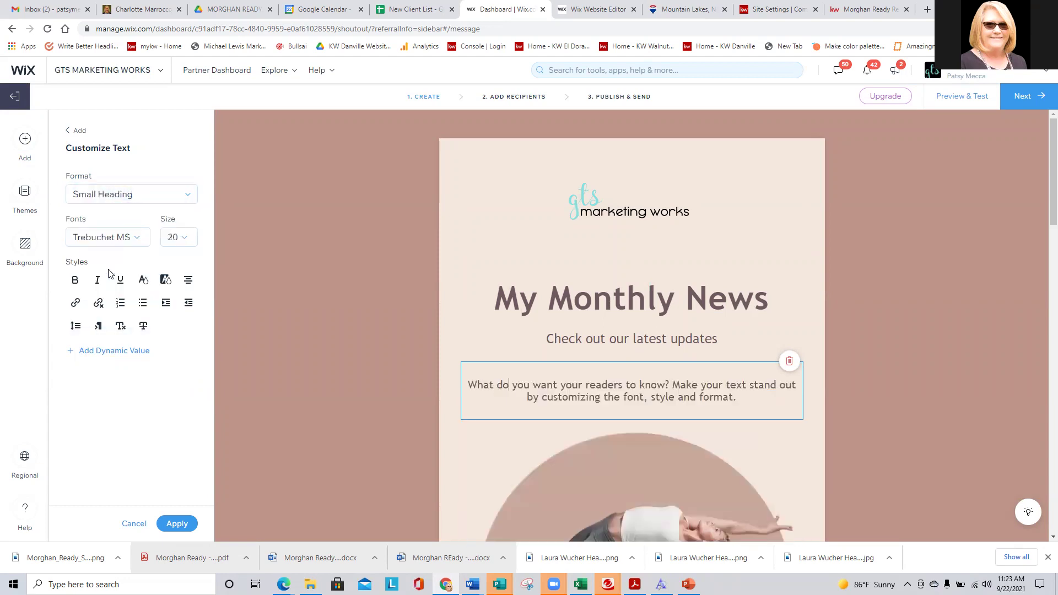
left_click(113, 194)
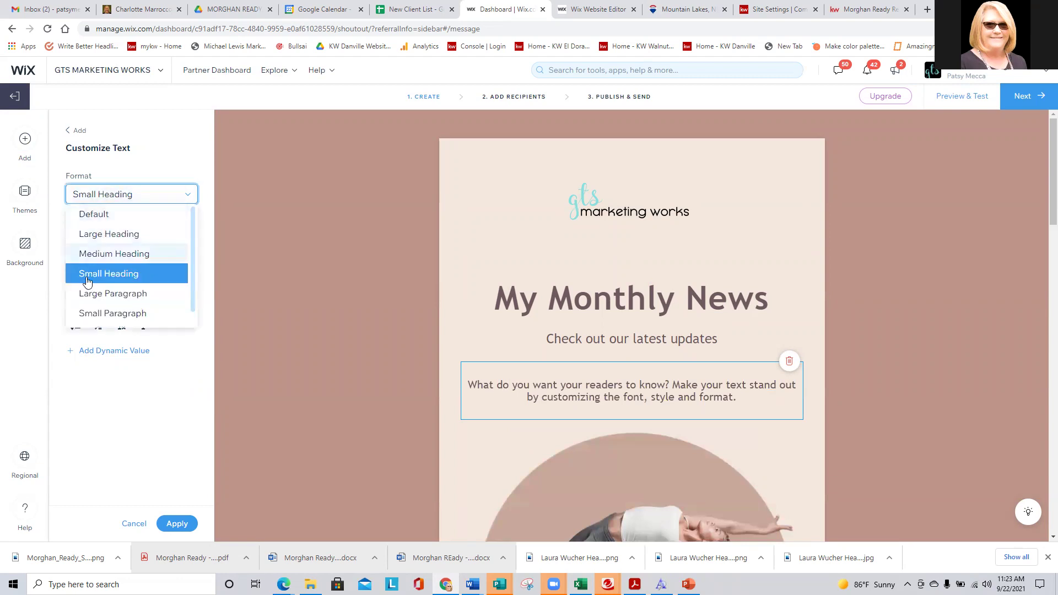
left_click(108, 295)
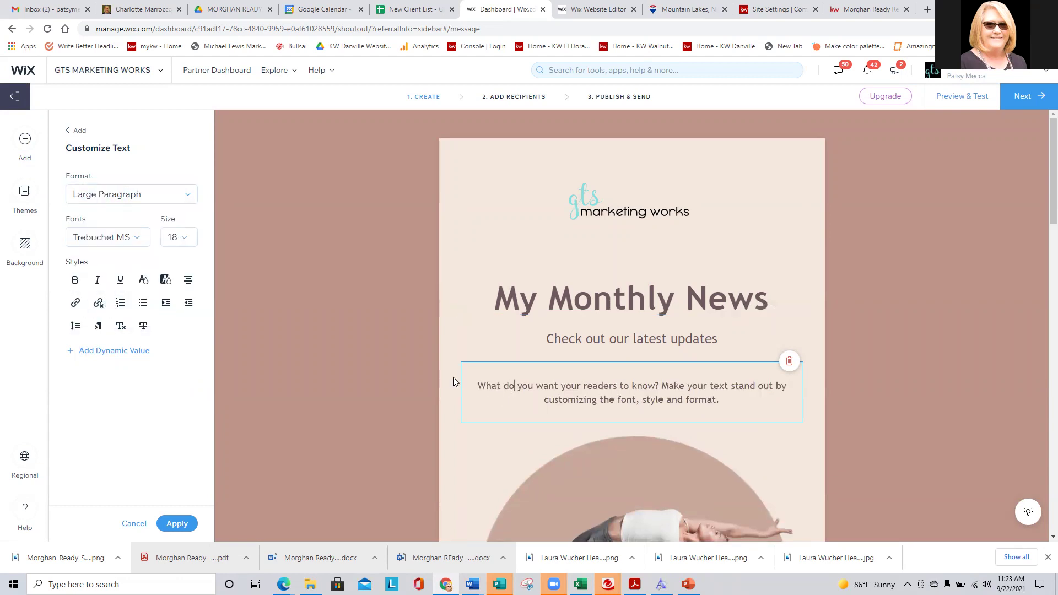
left_click(187, 238)
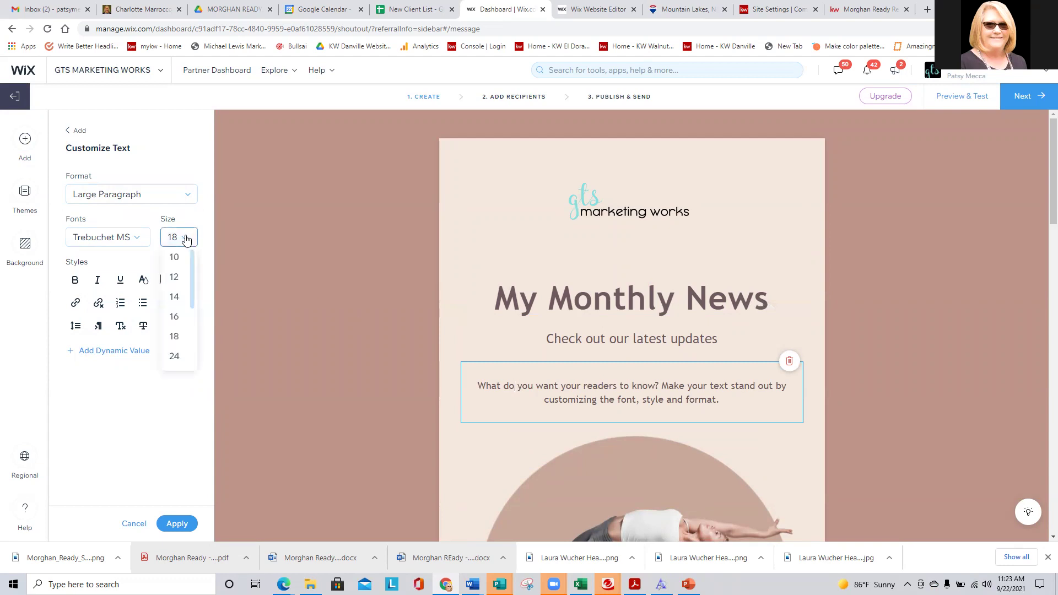
left_click(295, 256)
scroll(346, 274, "down", 3)
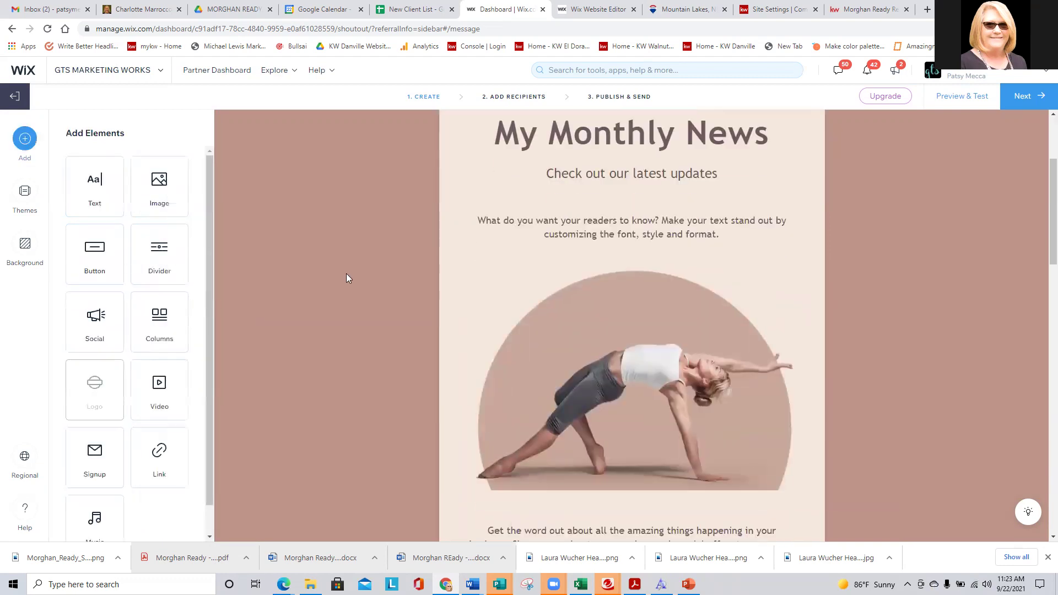
Move the new text block below the yoga photo and remove it from the newsletter
left_click(532, 229)
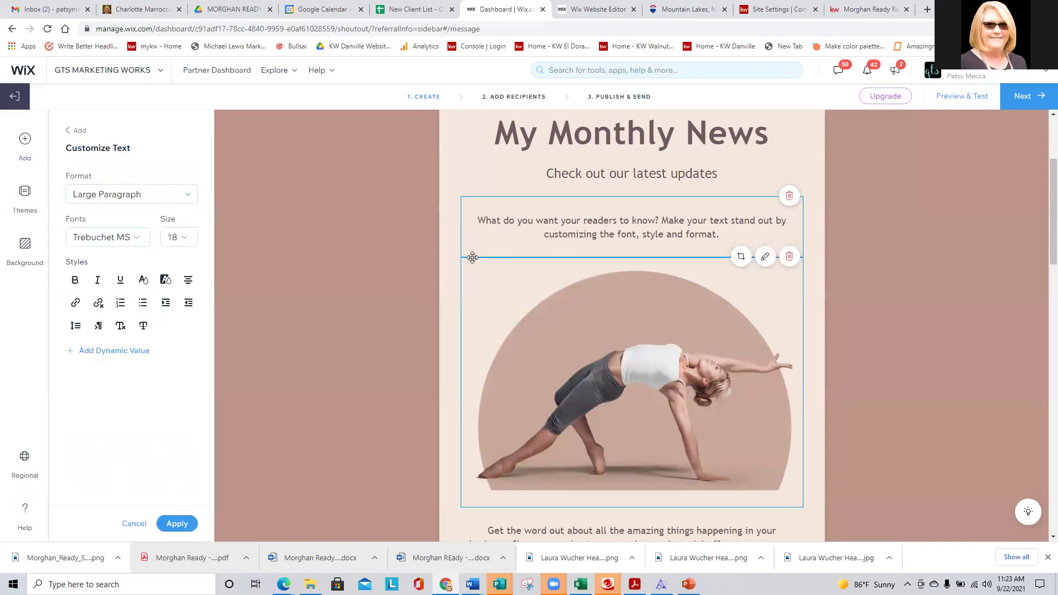
left_click_drag(466, 247, 502, 474)
left_click(421, 428)
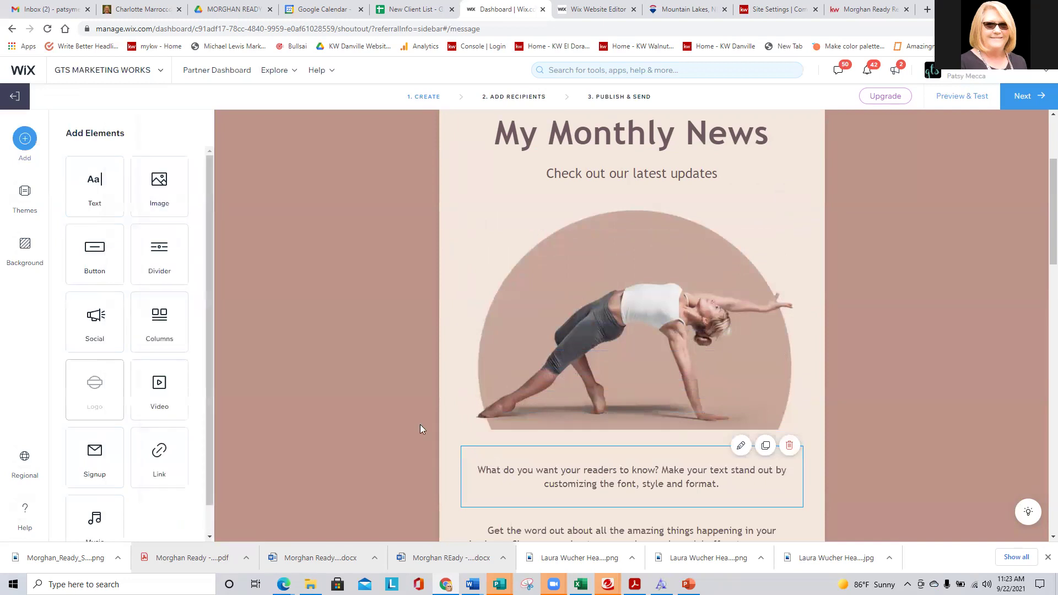
left_click(761, 475)
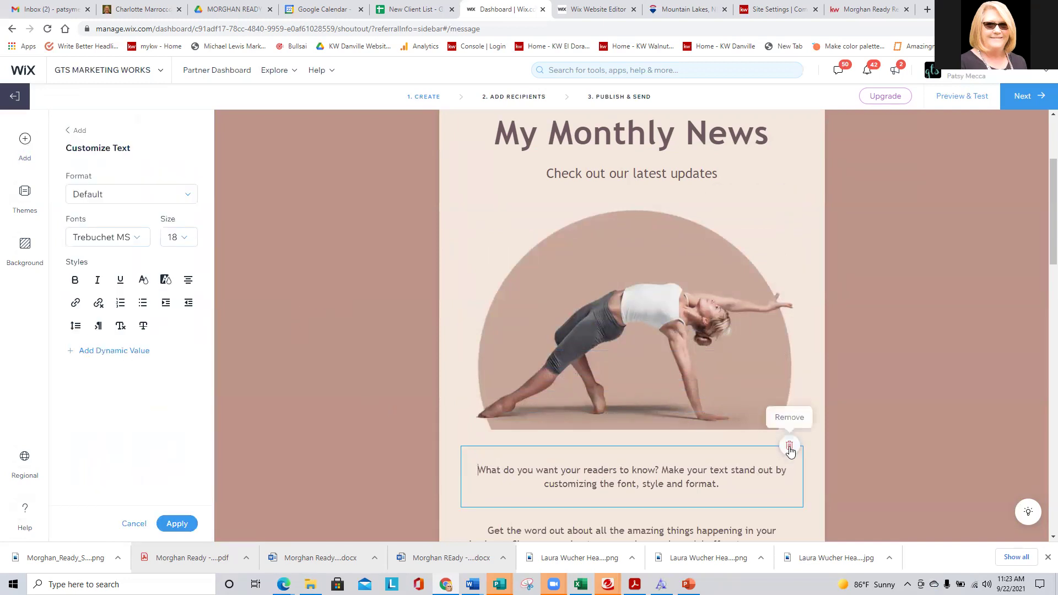
Open the "Visit My Site" button for customizing and review its text and link URL
scroll(790, 449, "down", 3)
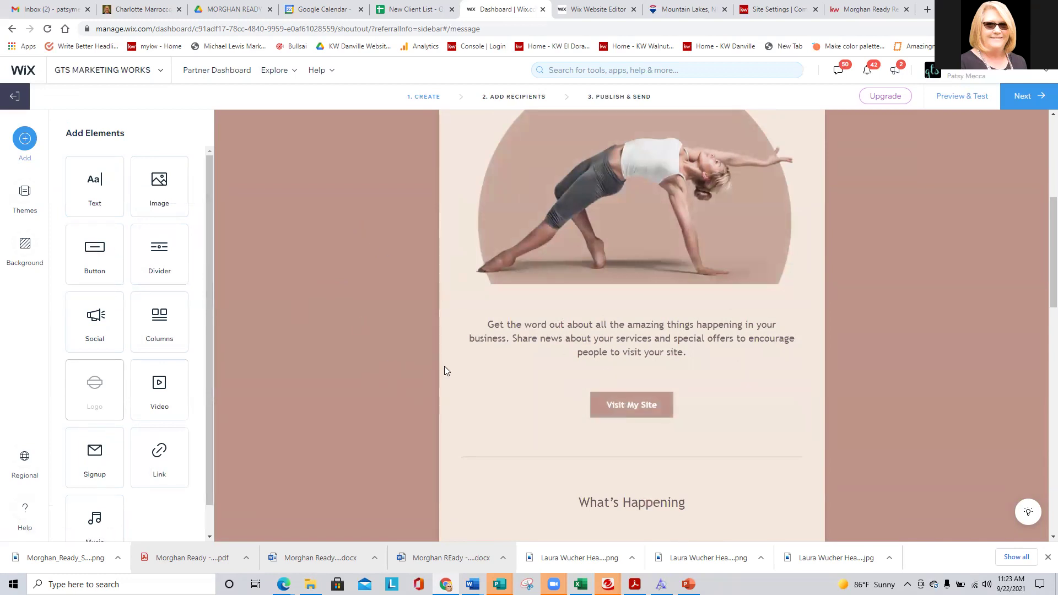
left_click(614, 407)
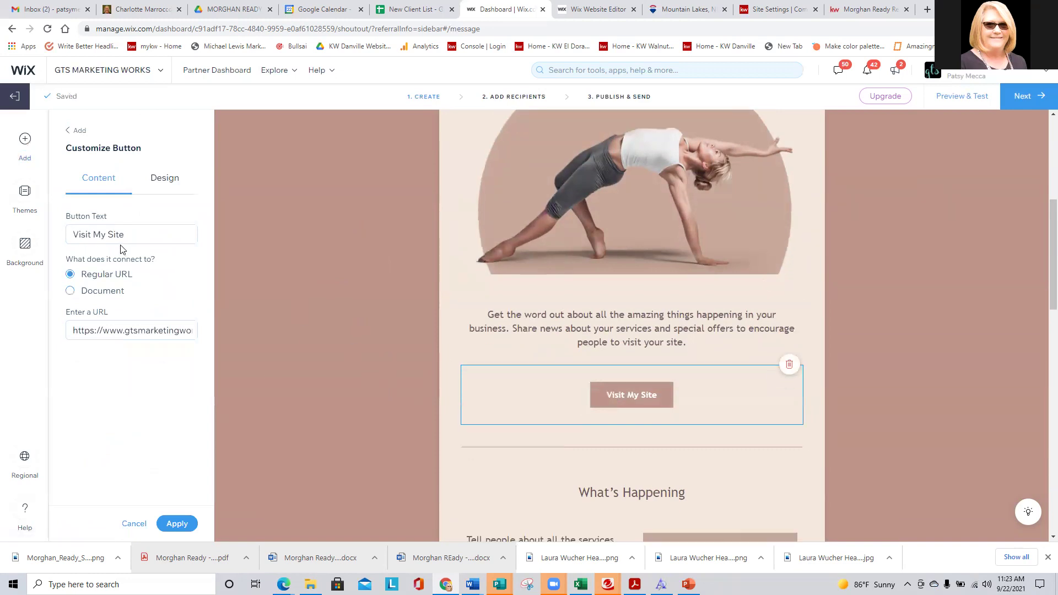
left_click(129, 234)
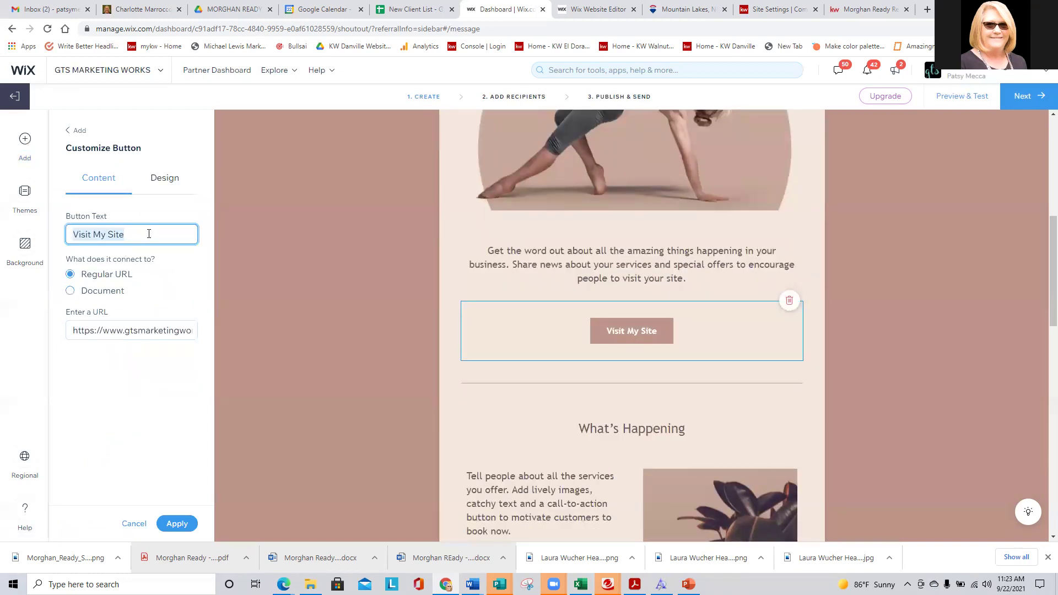
left_click(143, 339)
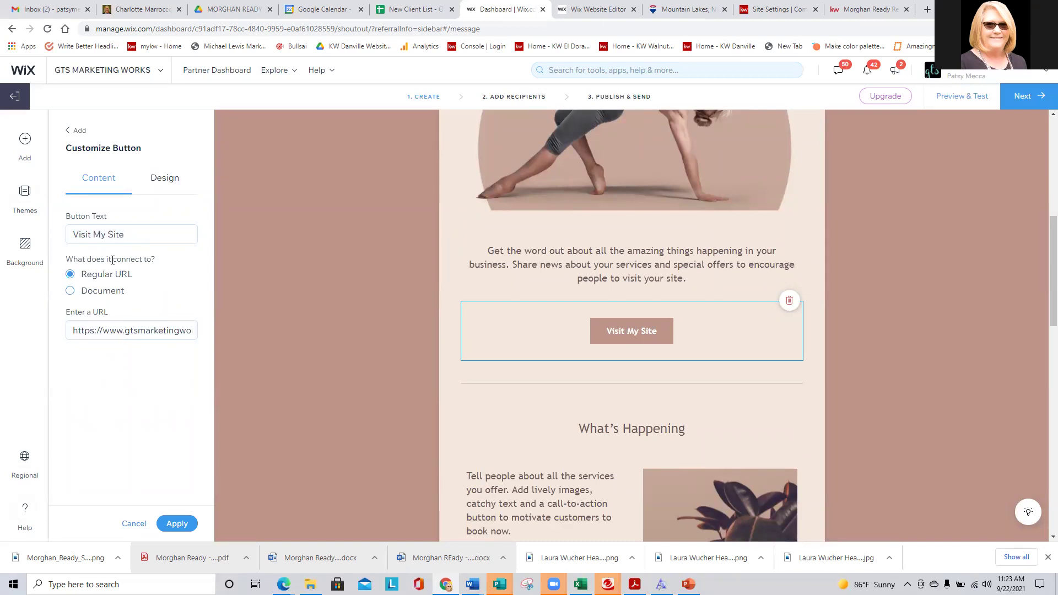
Give the "Visit My Site" button a black (#000000) border with a width of 4px
left_click(171, 181)
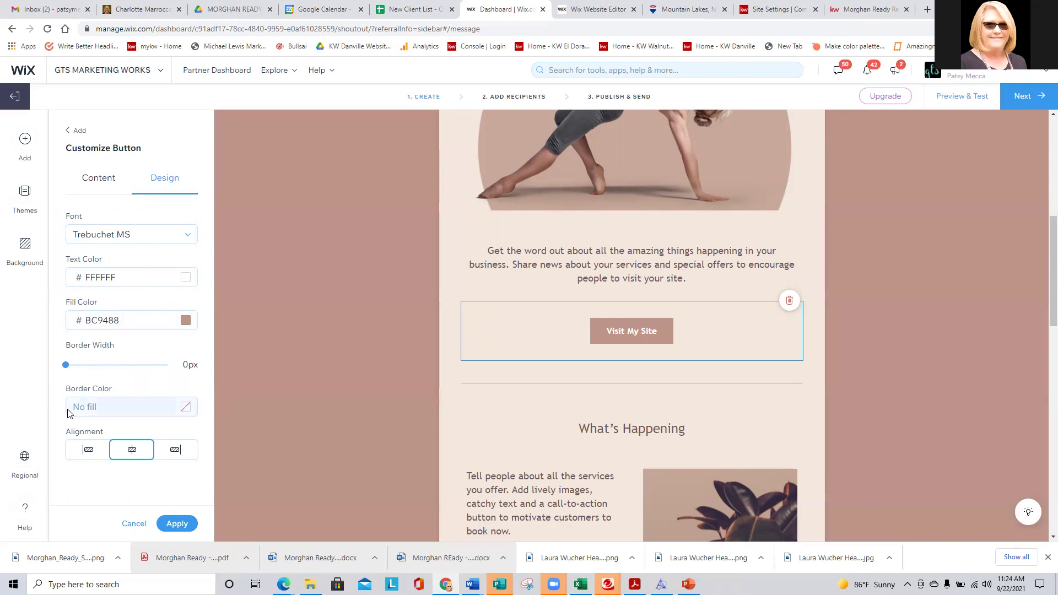
left_click(135, 409)
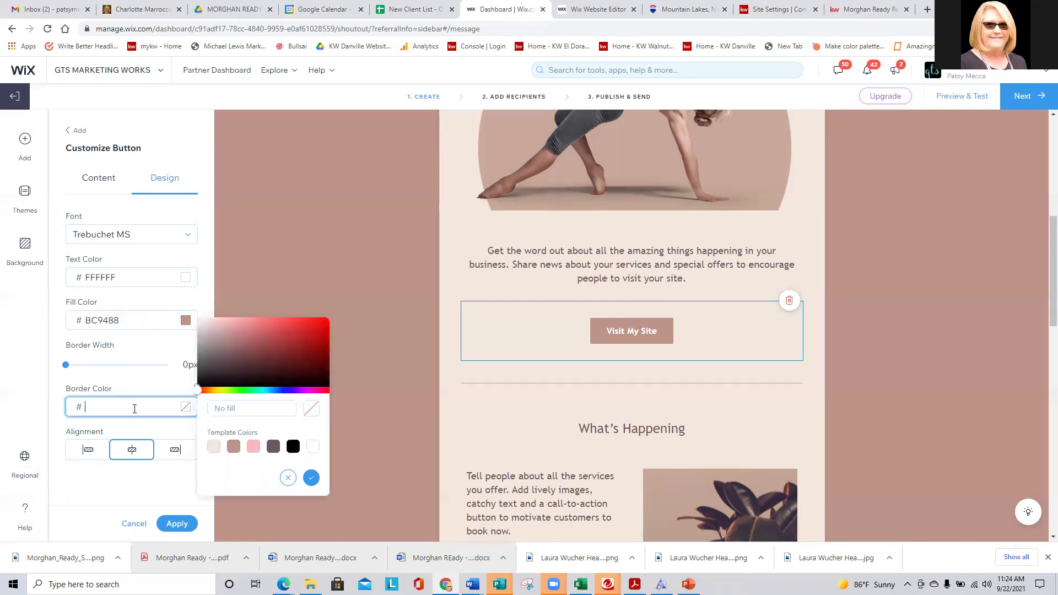
left_click(294, 448)
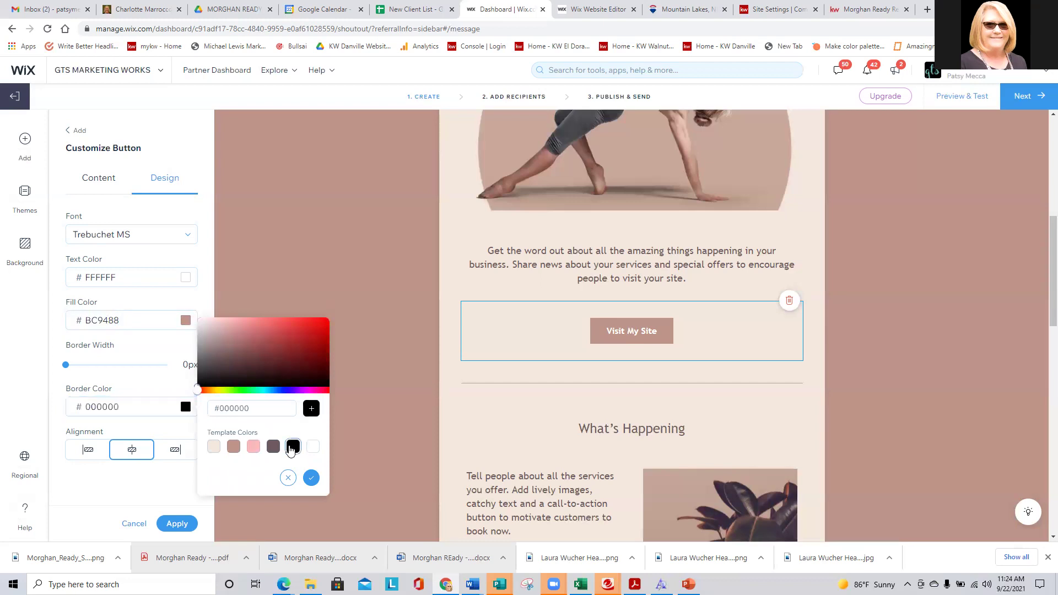
left_click_drag(66, 366, 106, 372)
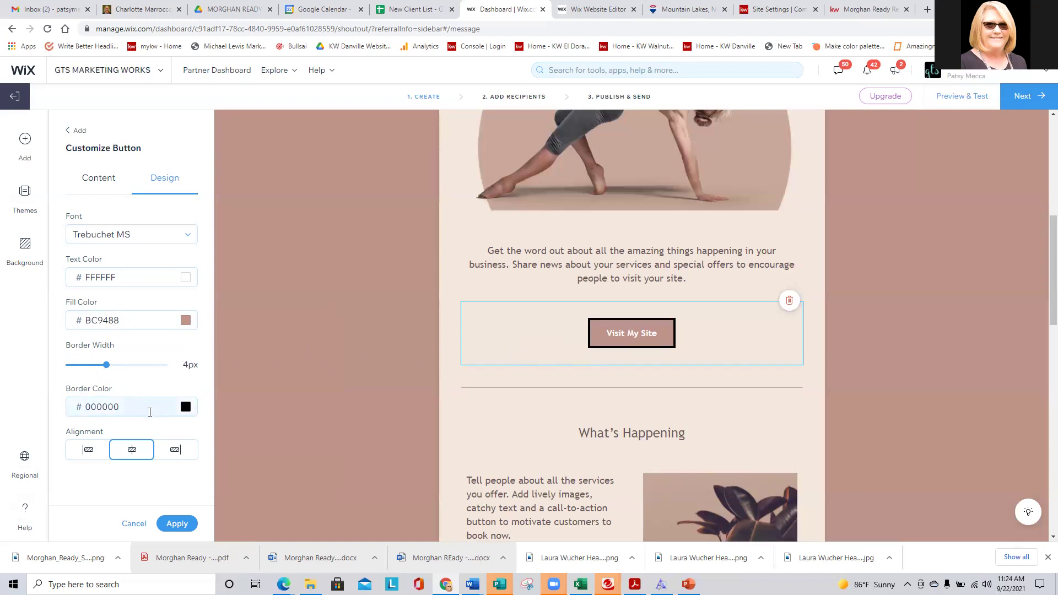
Try left and right alignment on the "Visit My Site" button, return it to center and apply the design
left_click(89, 450)
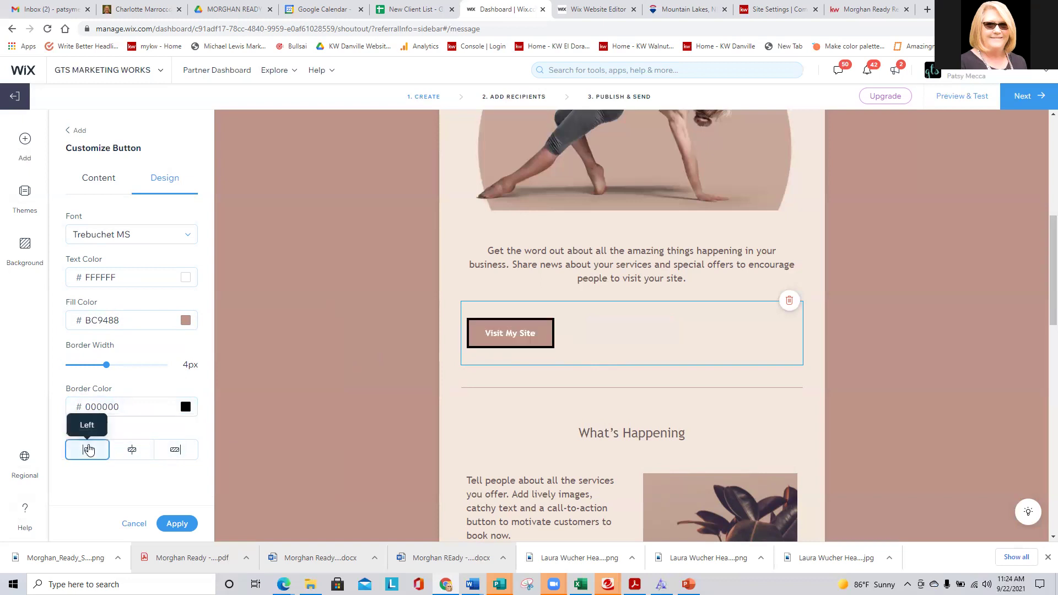
left_click(131, 450)
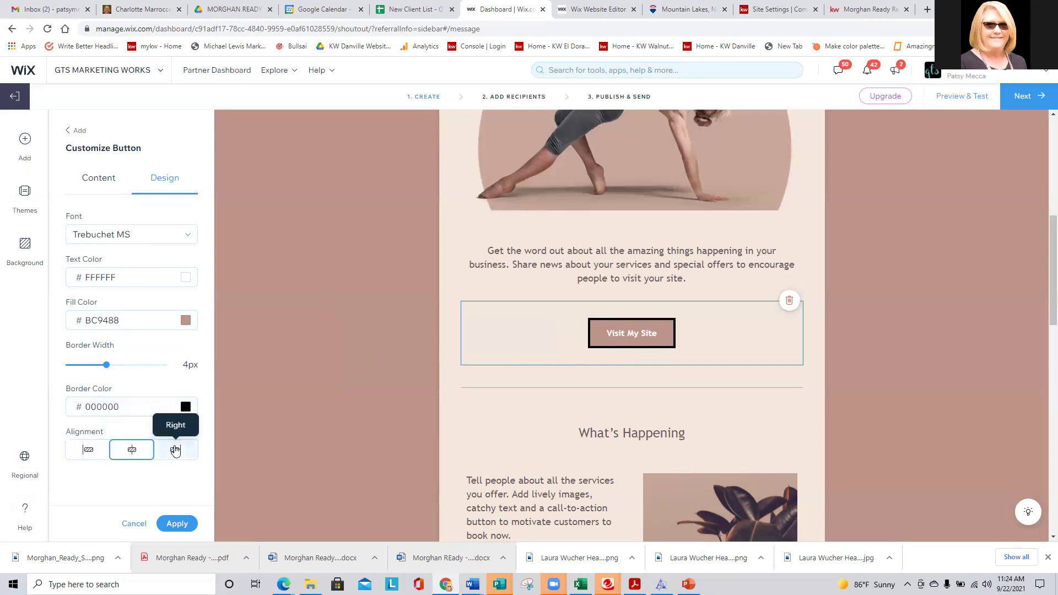
left_click(175, 451)
left_click(131, 450)
left_click(171, 525)
left_click(223, 394)
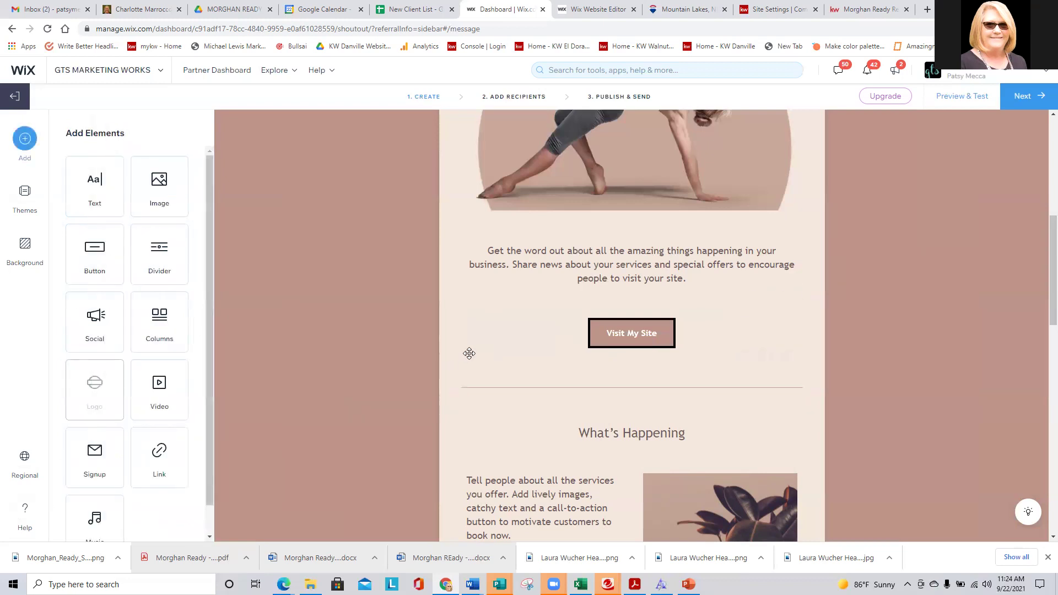
Insert the POPUPS.png image from Site Files between the divider and the "What's Happening" heading
scroll(469, 354, "down", 3)
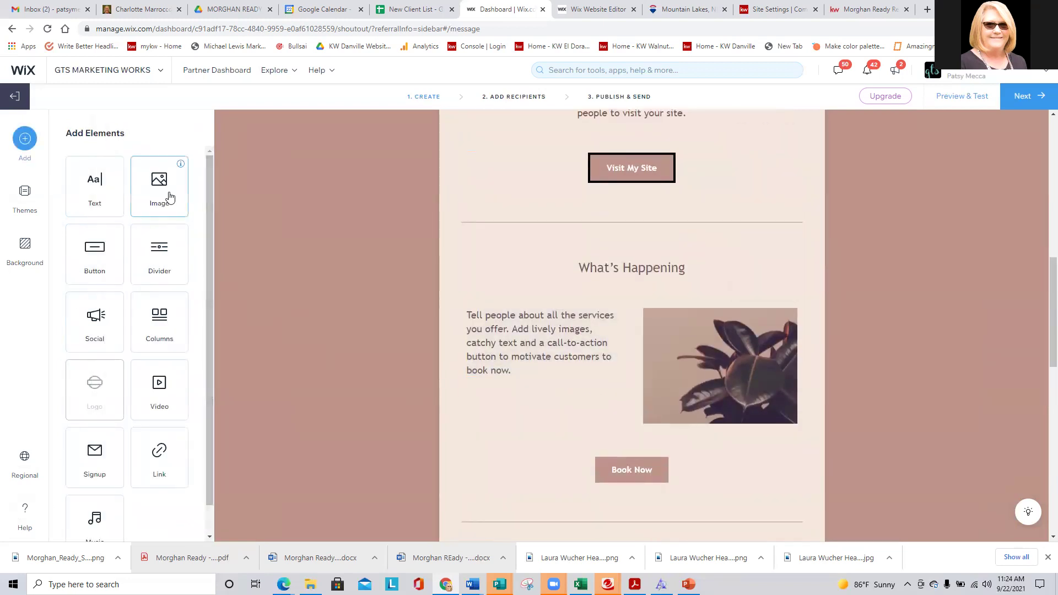
left_click_drag(156, 184, 559, 237)
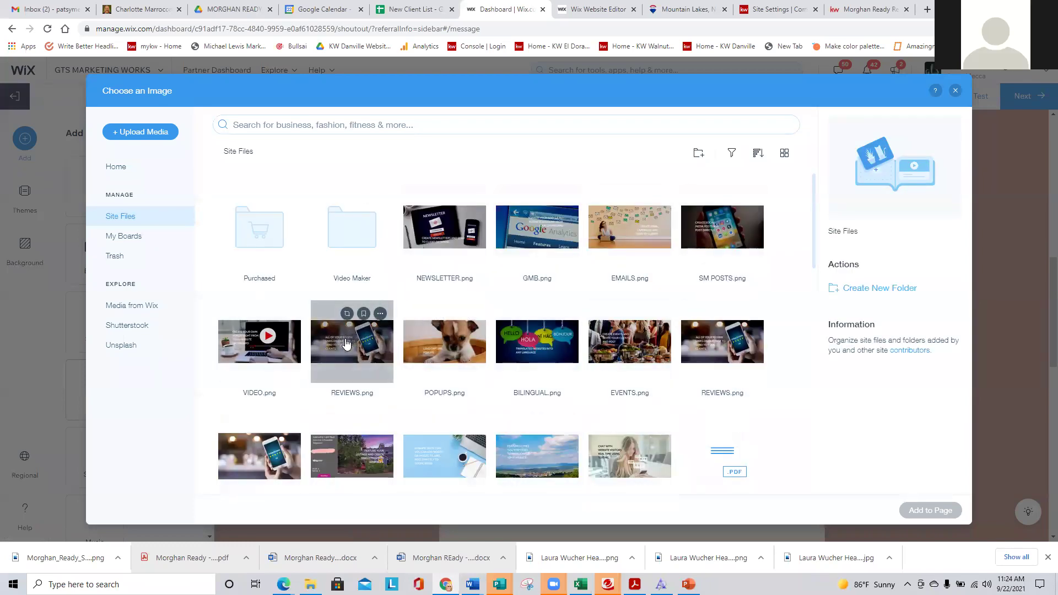
left_click(456, 353)
left_click(926, 510)
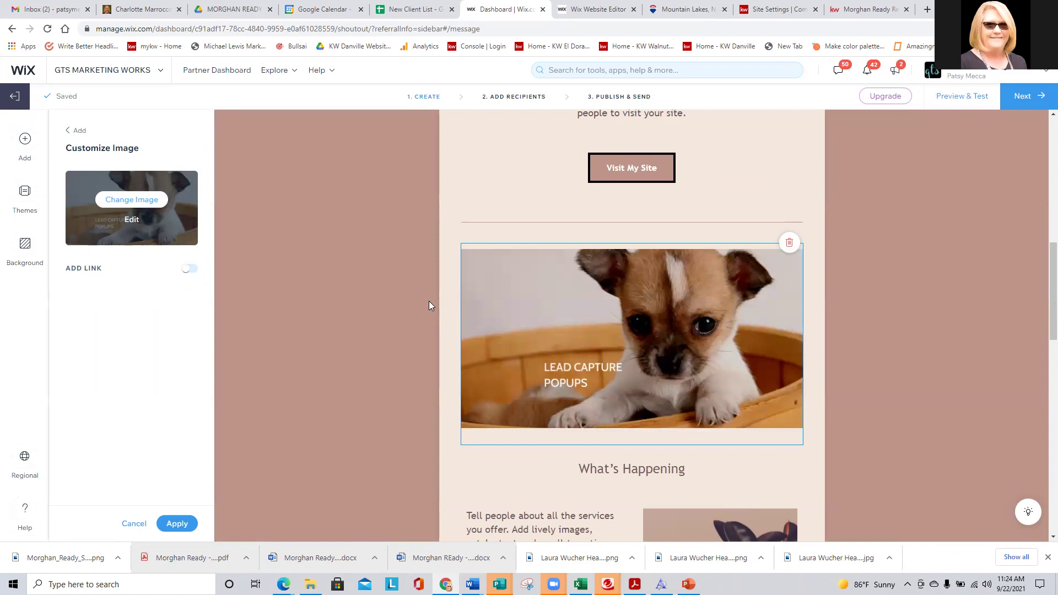
Look at the replacement choices and upload sources for the puppy image, leaving the image as it is
left_click(136, 200)
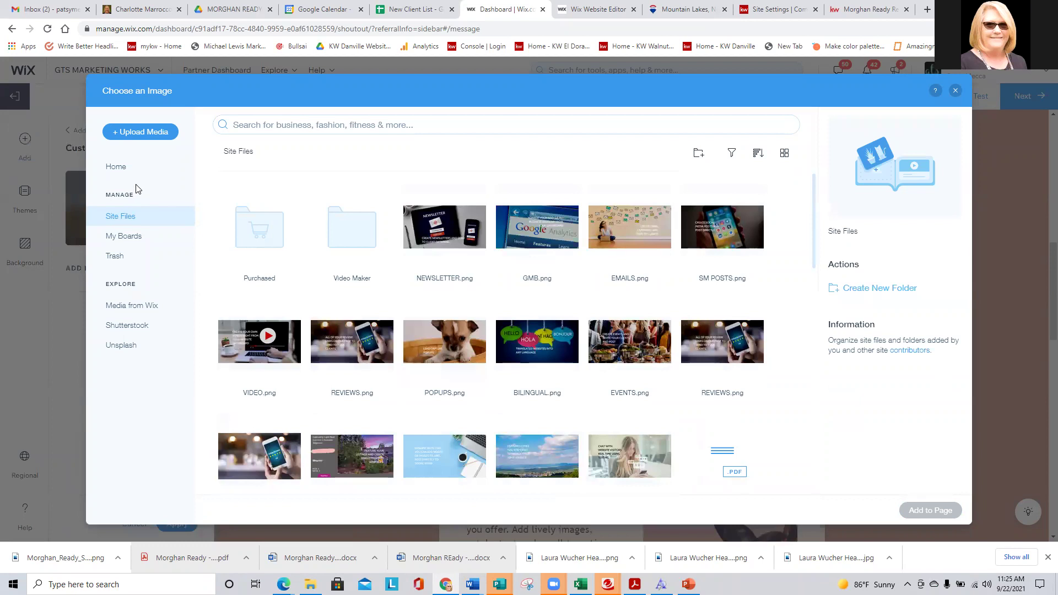
left_click(143, 134)
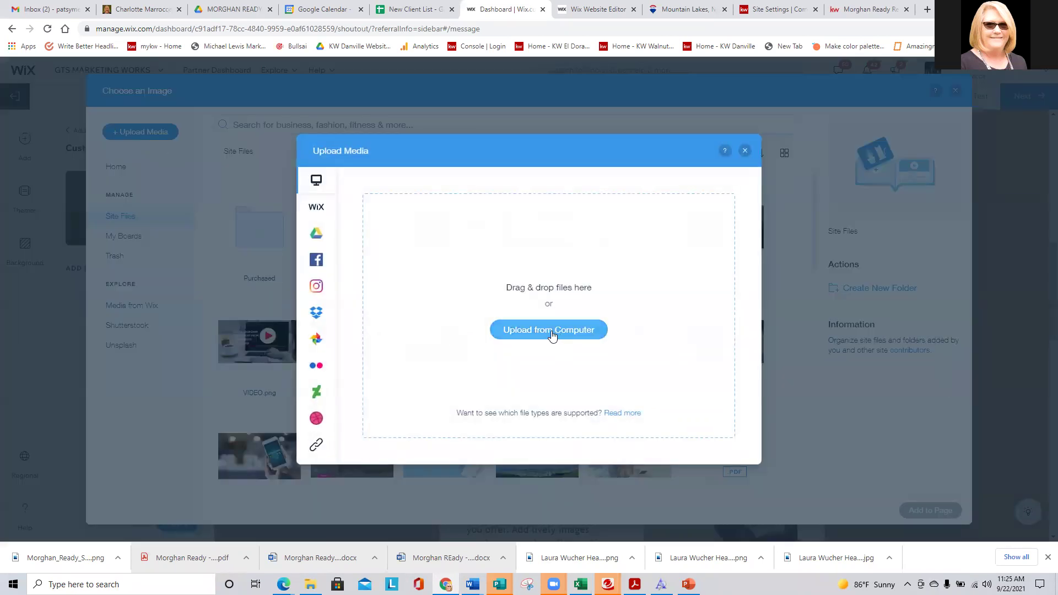
left_click(744, 151)
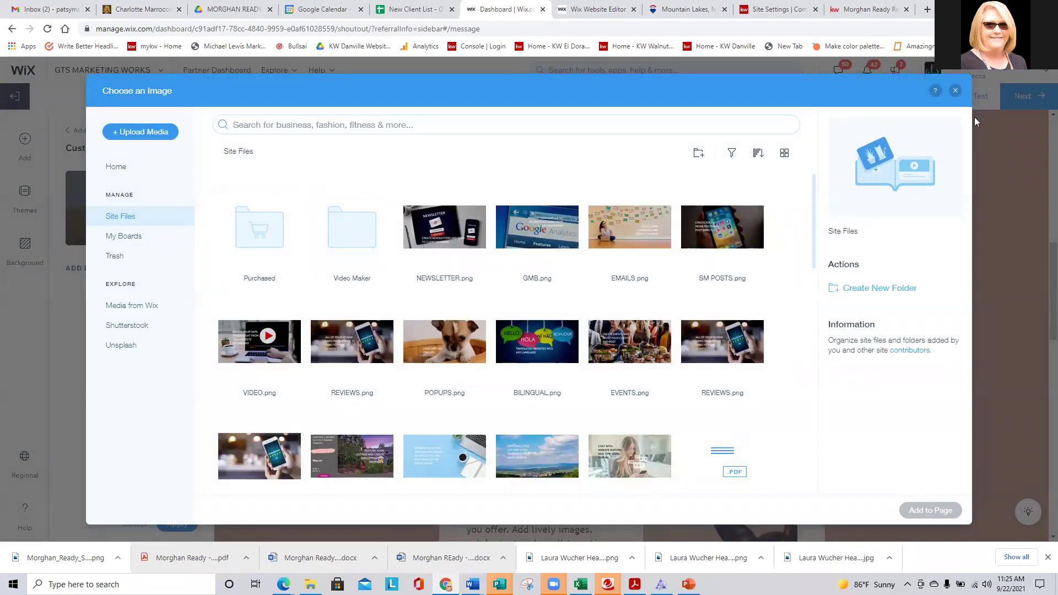
left_click(957, 91)
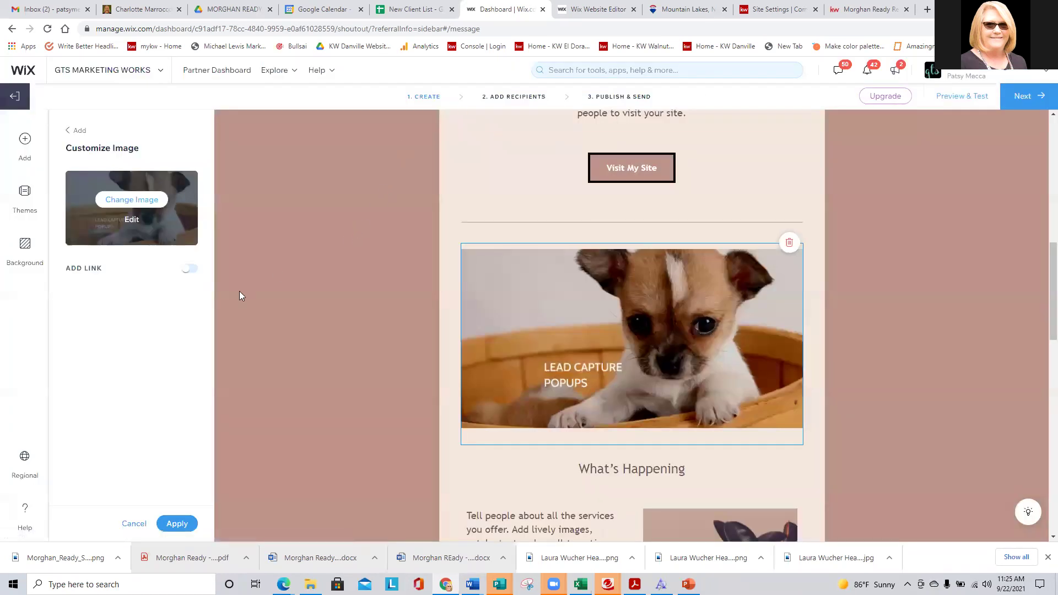
Turn on the puppy image's link option to show its URL field, and switch the option back off
left_click(189, 269)
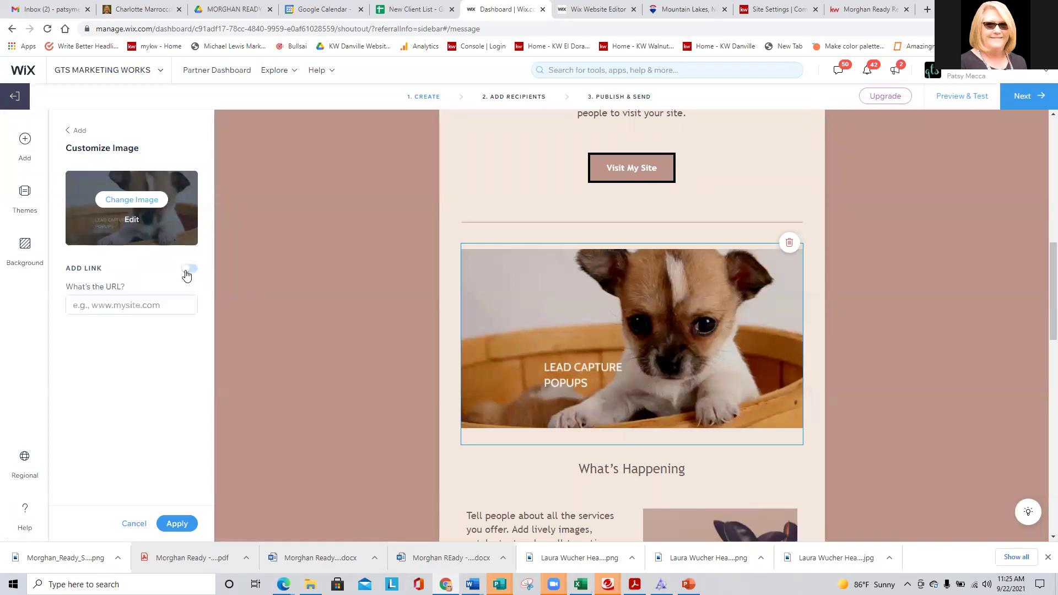
left_click(151, 303)
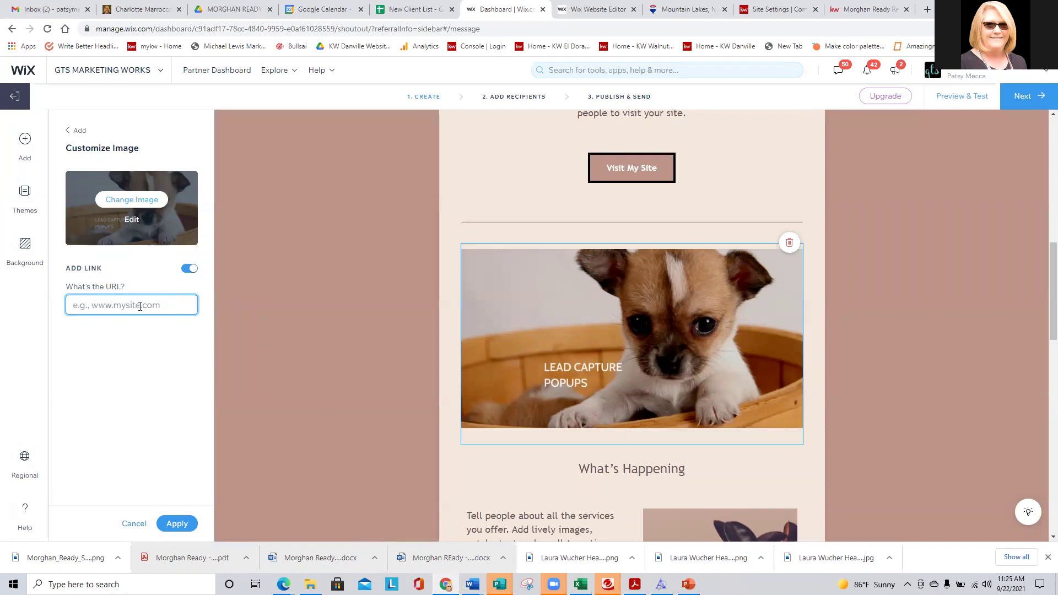
left_click(190, 269)
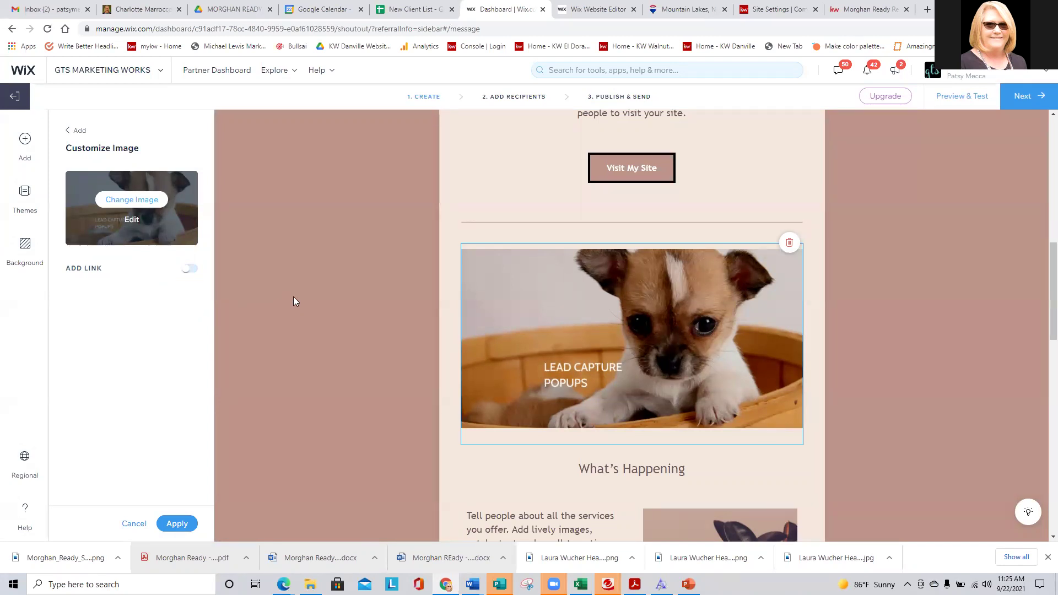
Add a divider in the three-diamond format between the puppy image and the "What's Happening" heading, and insert a video element below it
scroll(293, 301, "down", 2)
left_click(25, 140)
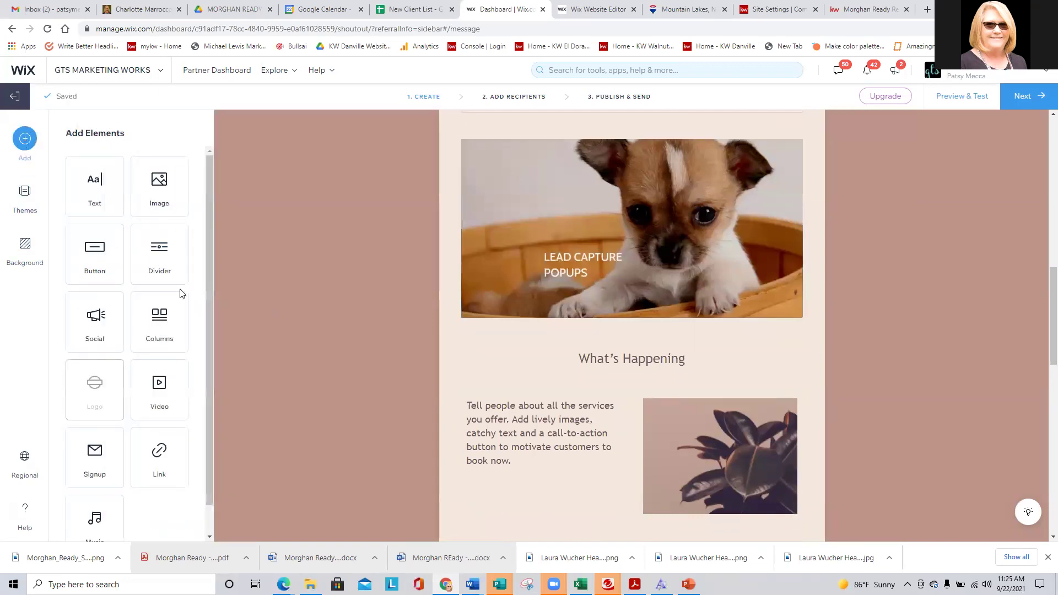
left_click_drag(154, 248, 531, 343)
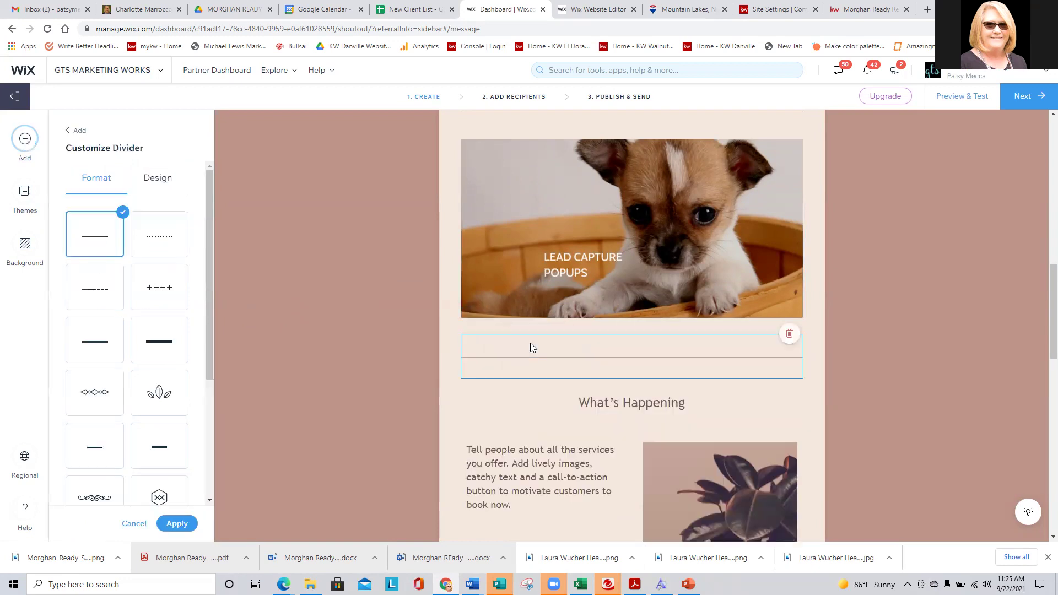
left_click(92, 394)
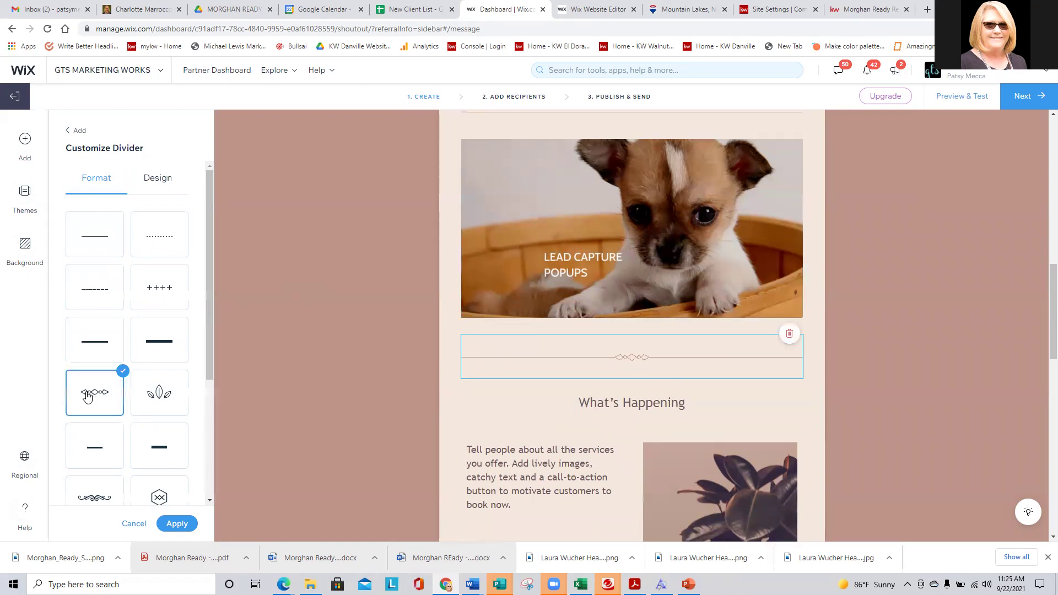
left_click(28, 139)
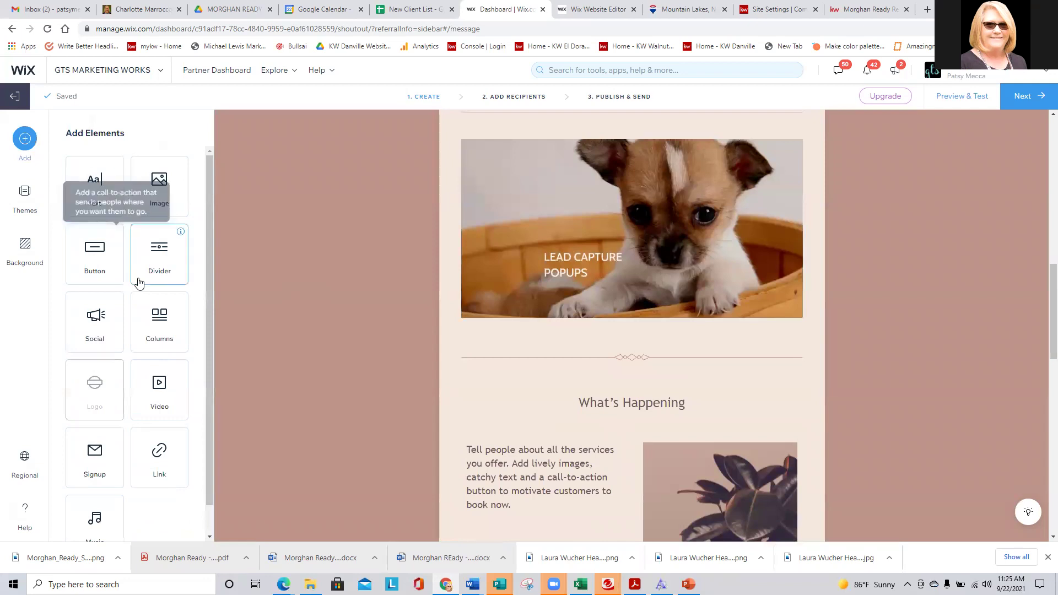
left_click_drag(166, 392, 572, 390)
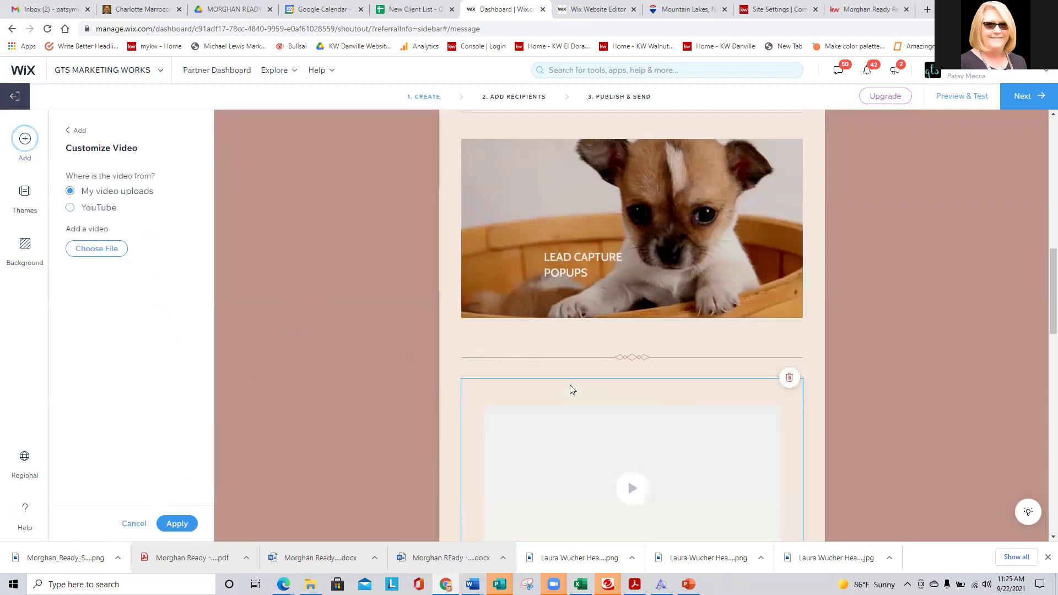
Switch to Gmail, open YouTube from the Google apps and go to the GTS Marketing Works channel
left_click(53, 9)
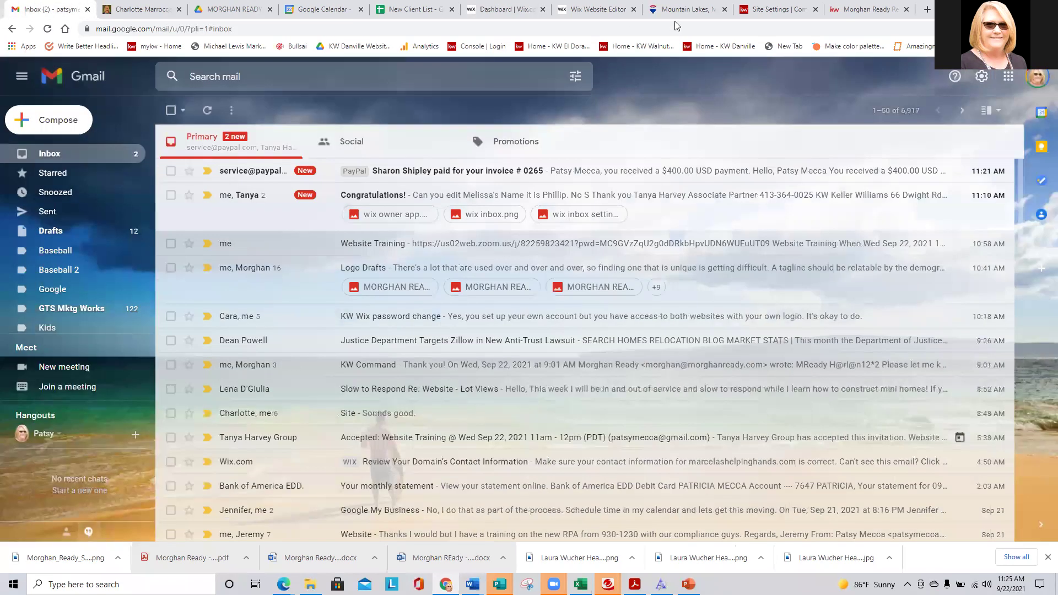
left_click(1008, 77)
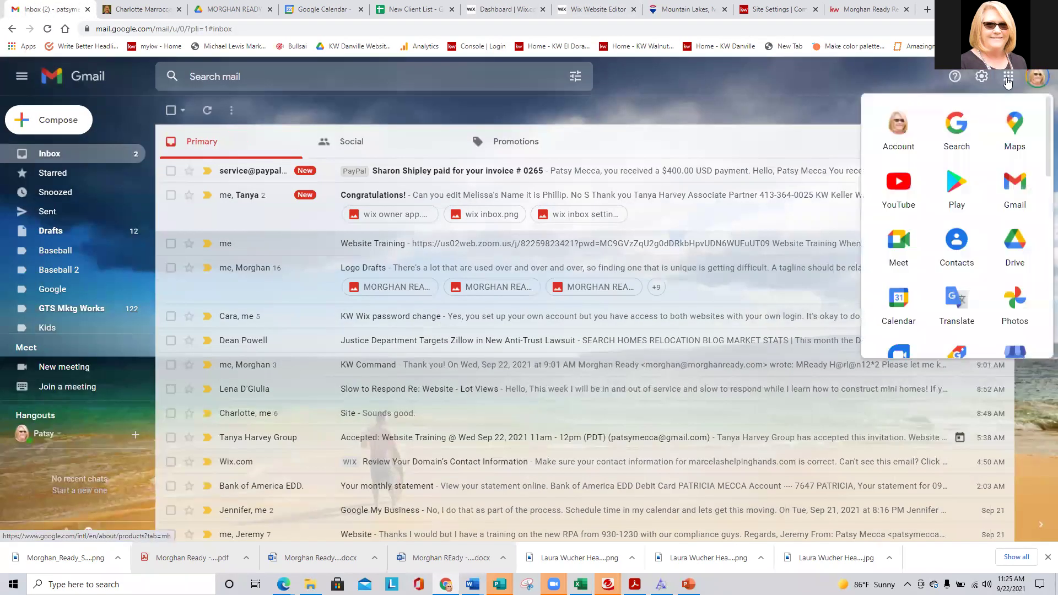
left_click(907, 191)
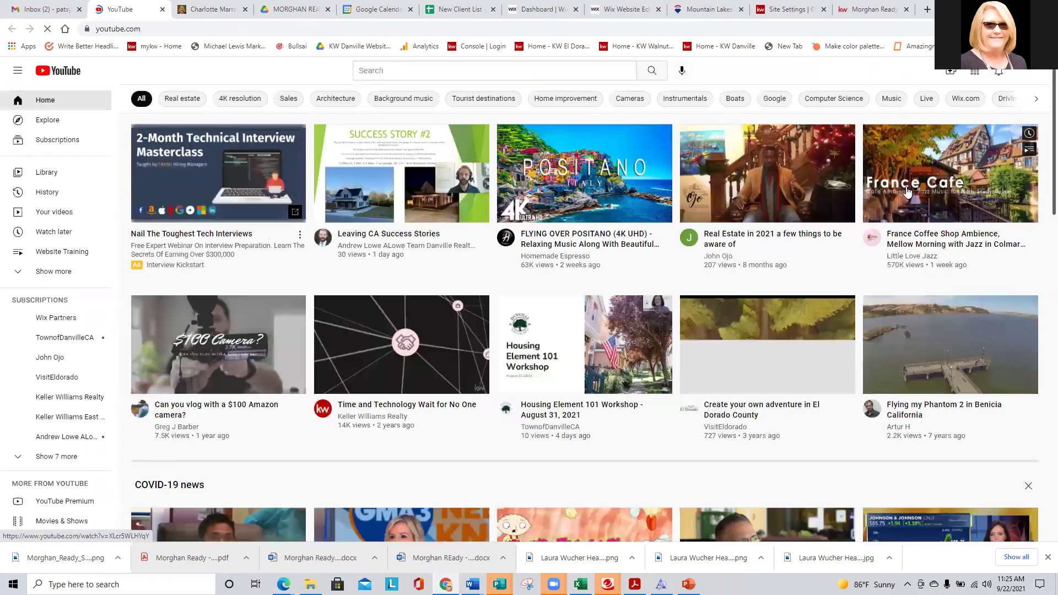
left_click(1026, 73)
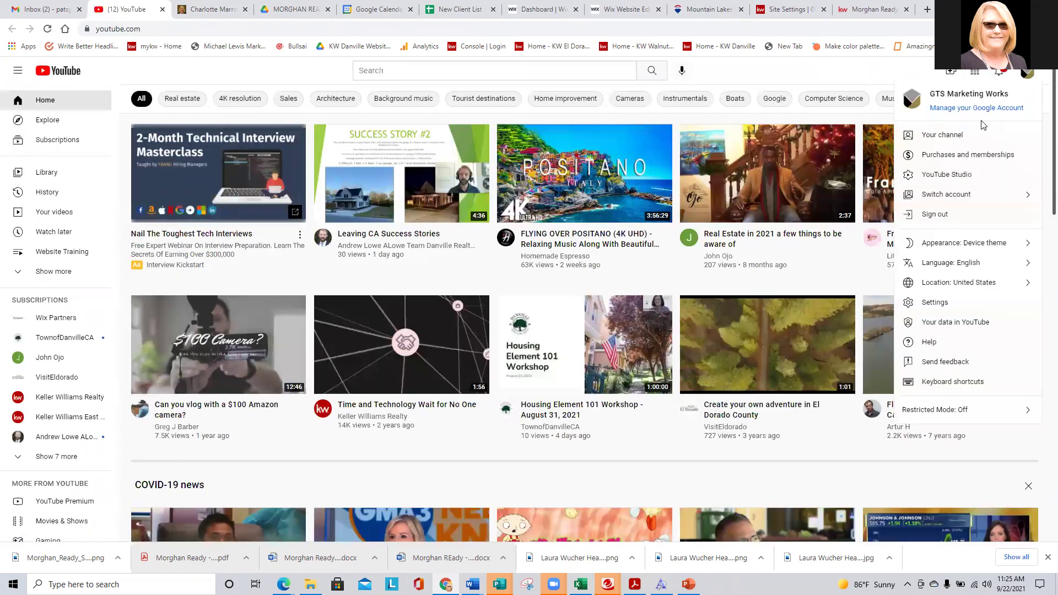
left_click(953, 137)
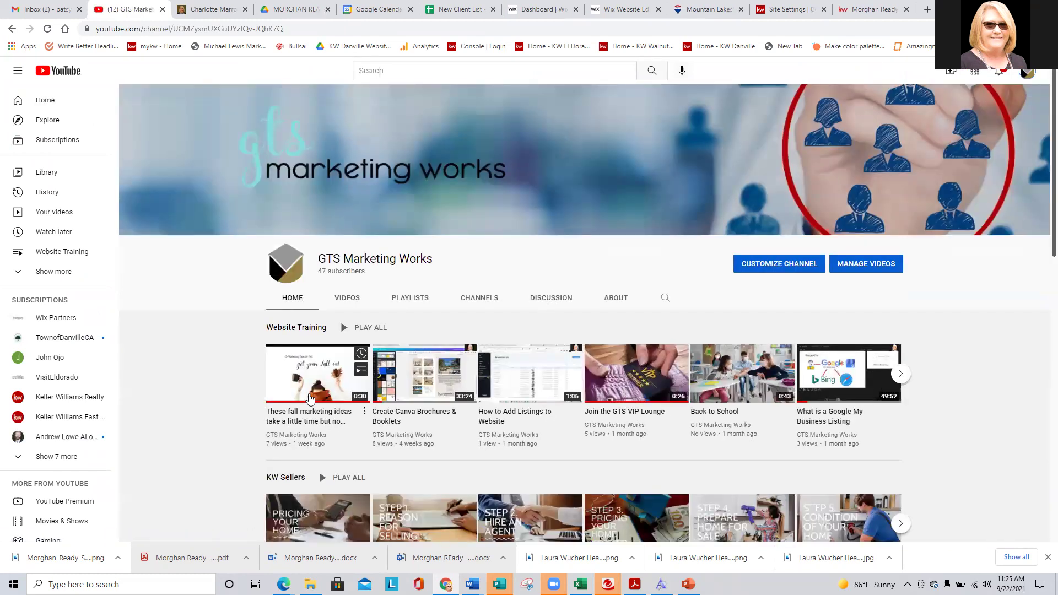
Open the video "These fall marketing ideas take a little time but no budget!" and copy its share link
mouse_move(310, 392)
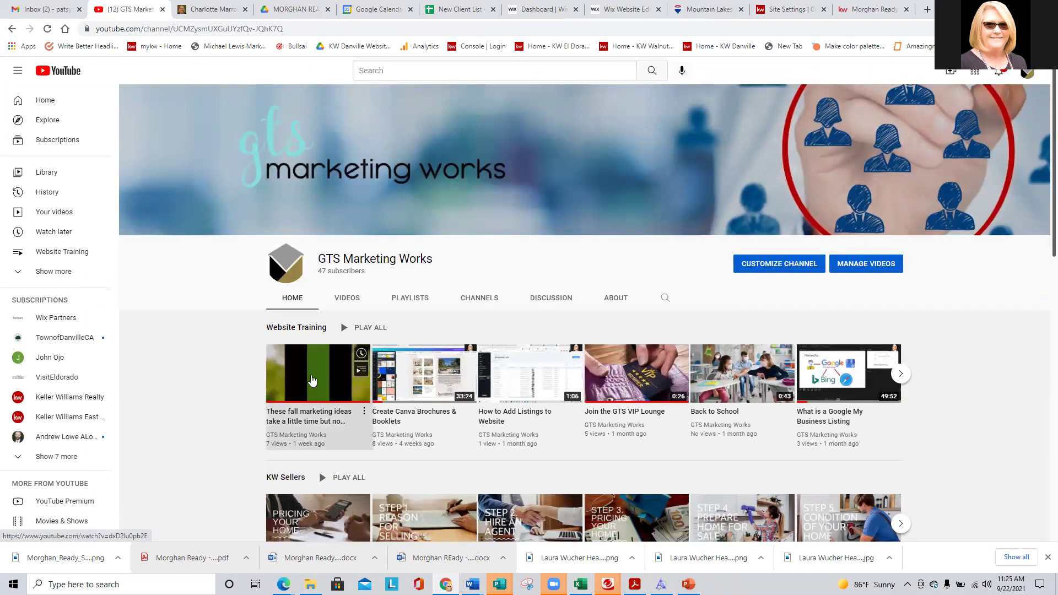
left_click(311, 380)
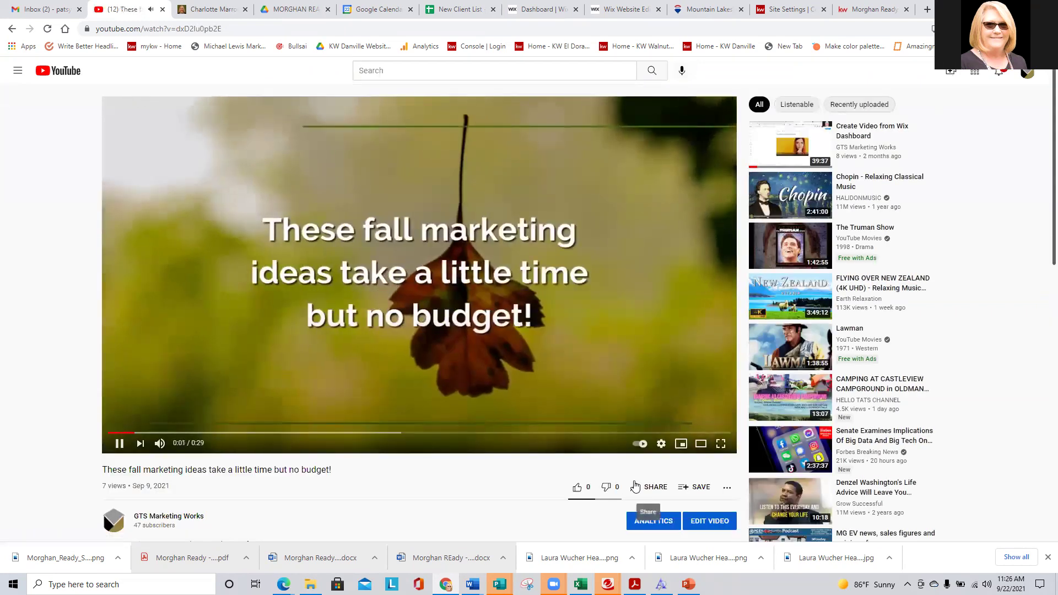
left_click(636, 487)
left_click(624, 323)
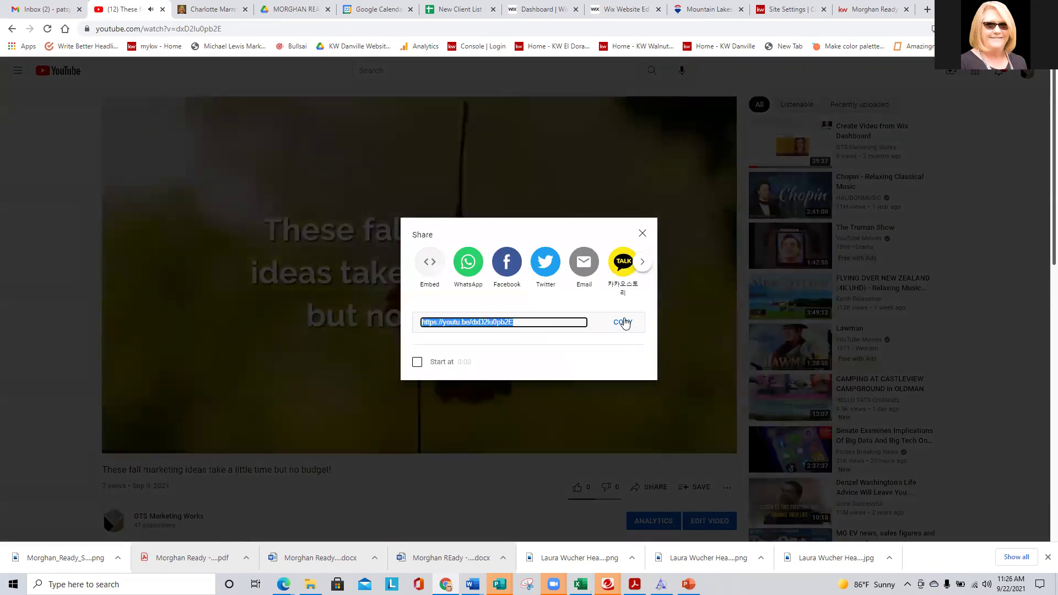
Return to the Wix newsletter, set the video element's source to YouTube and apply the copied video link
left_click(11, 29)
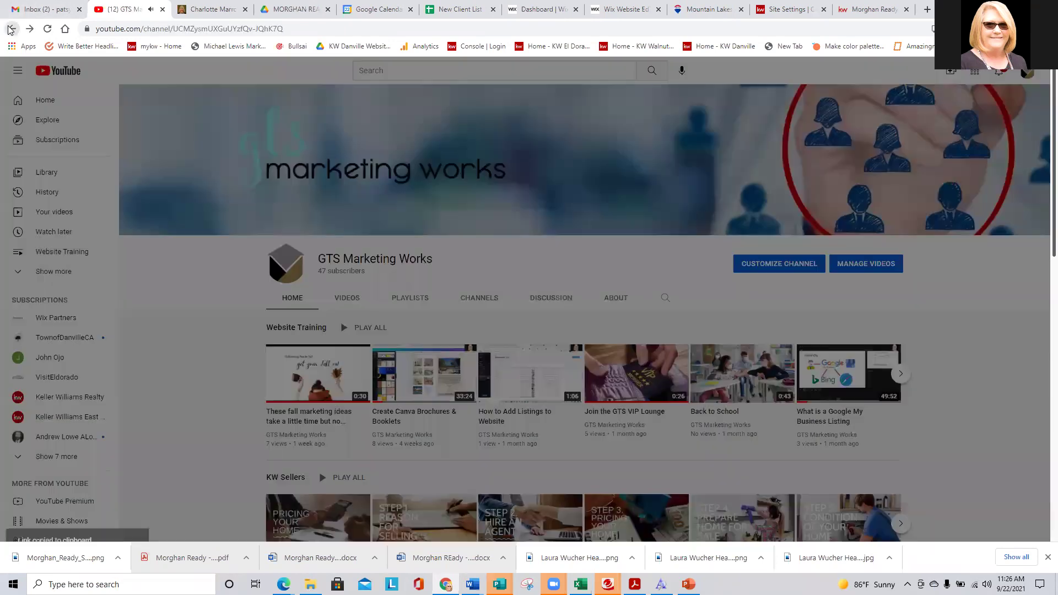
left_click(608, 8)
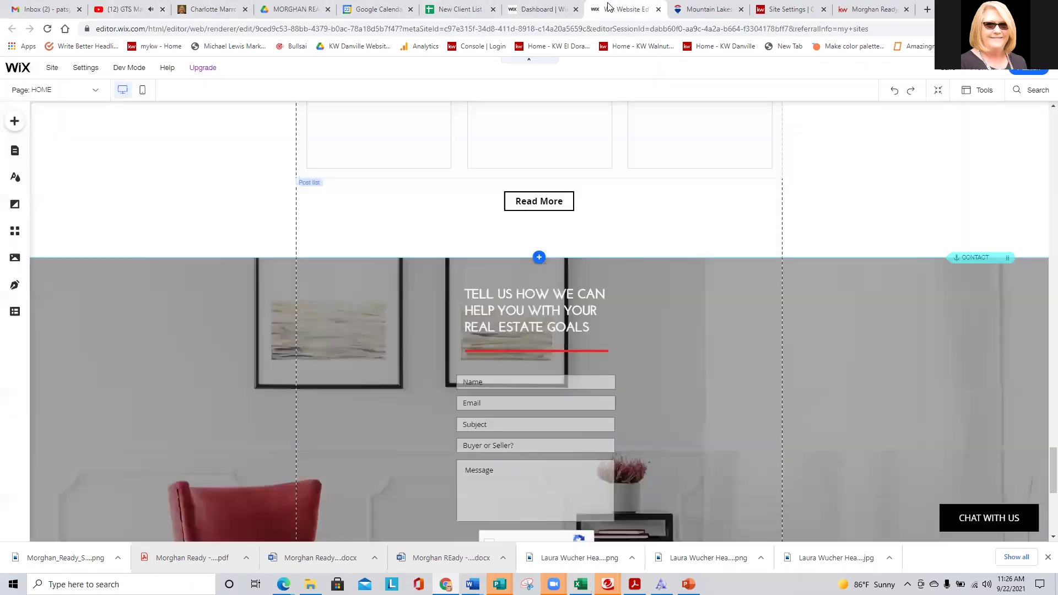
left_click(541, 9)
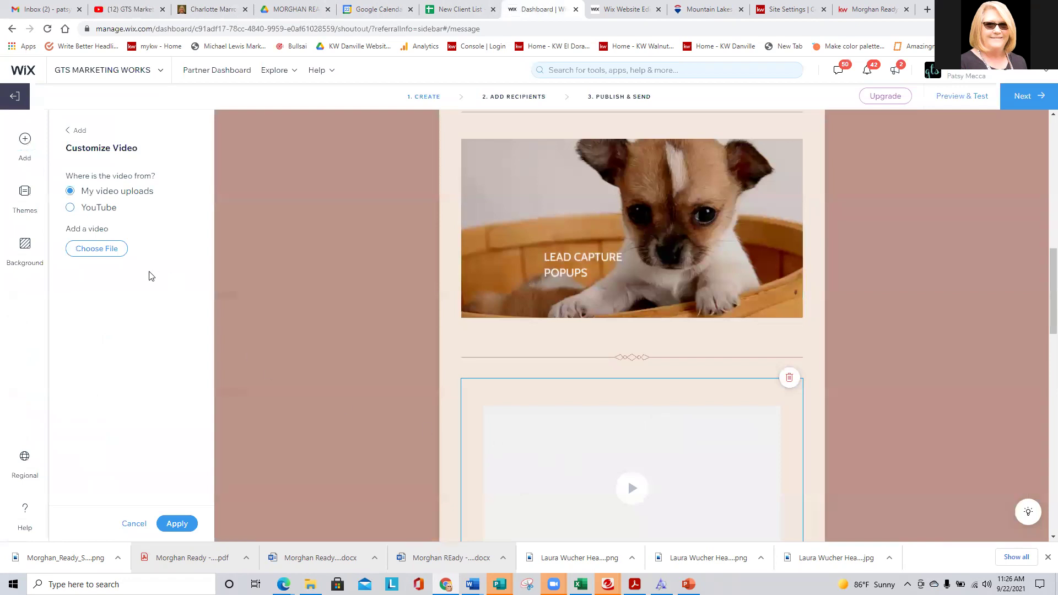
left_click(95, 208)
left_click(101, 250)
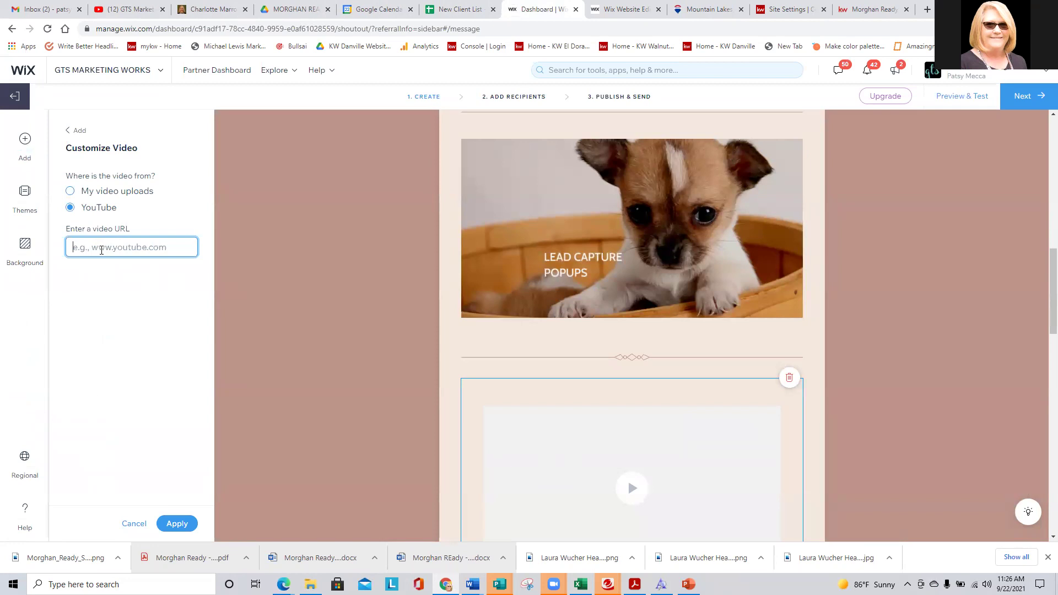
key("ctrl+v")
left_click(177, 524)
scroll(454, 415, "down", 4)
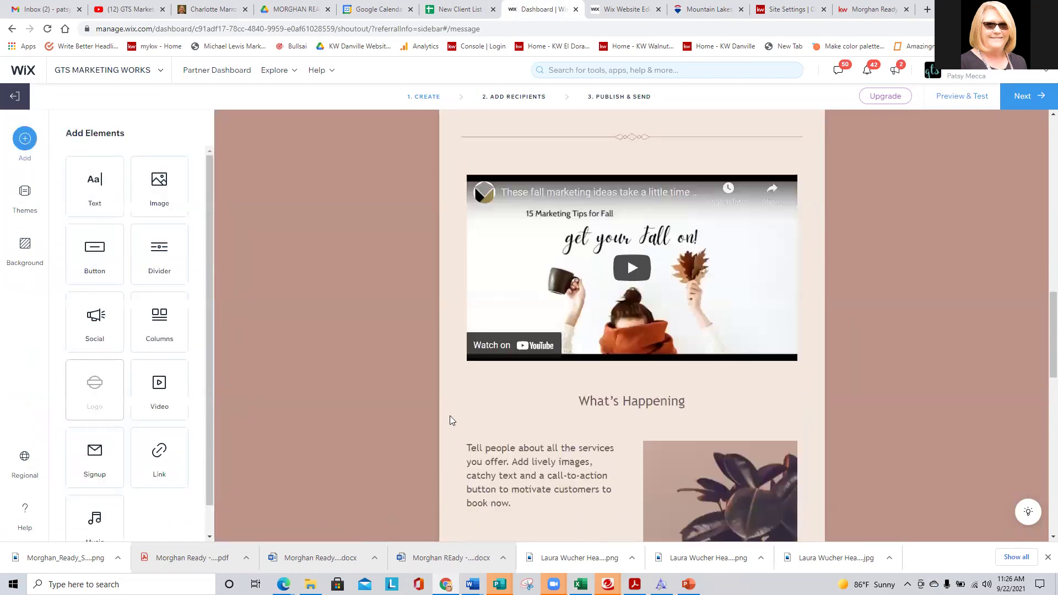
mouse_move(610, 252)
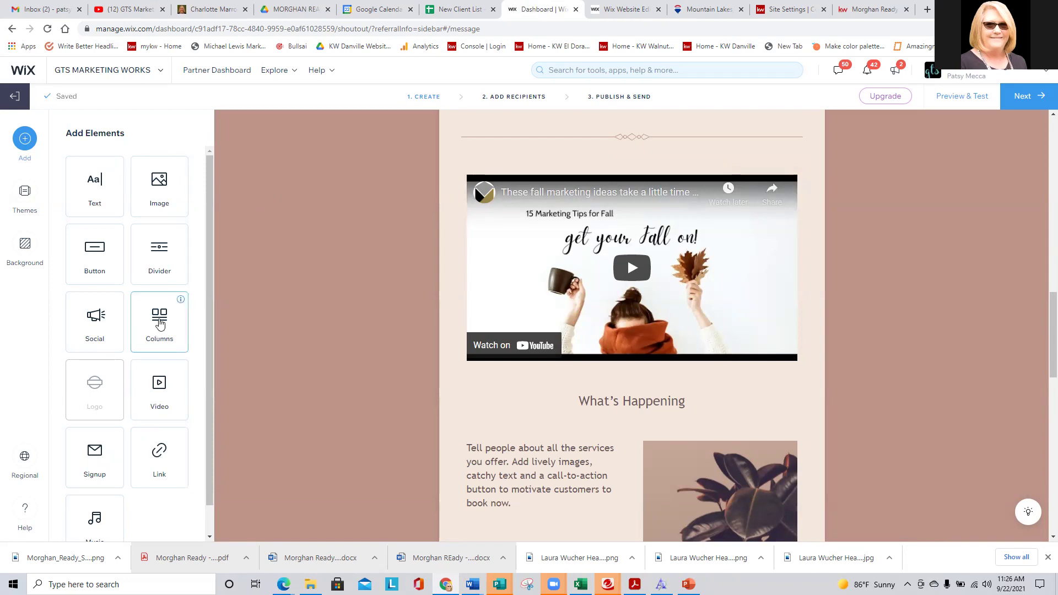
Add a columns element above the diamond divider, try the text-and-image layouts and choose two side-by-side columns with image, text and button
left_click(160, 324)
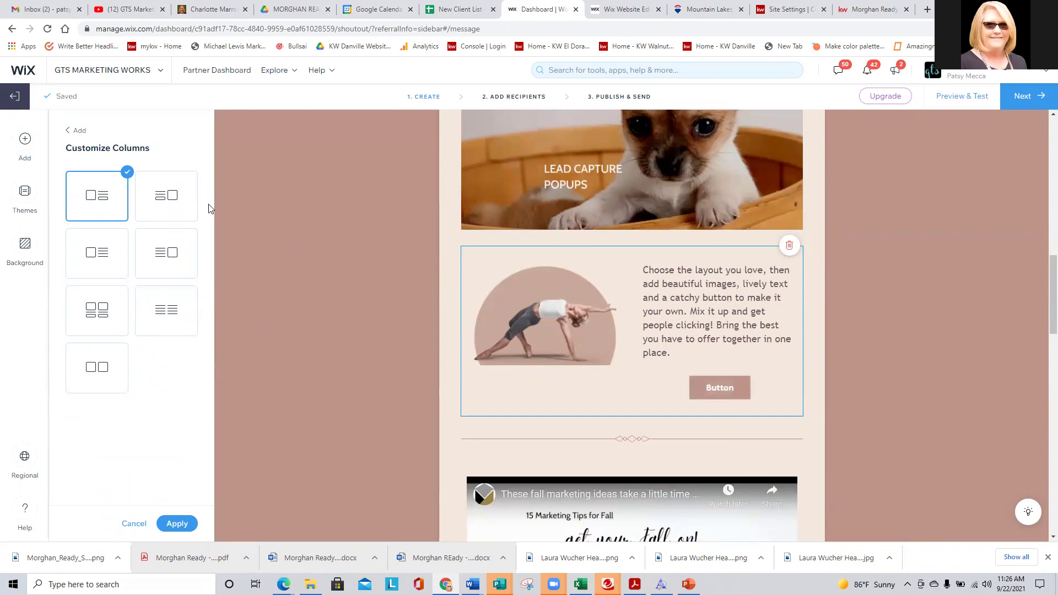
left_click(173, 204)
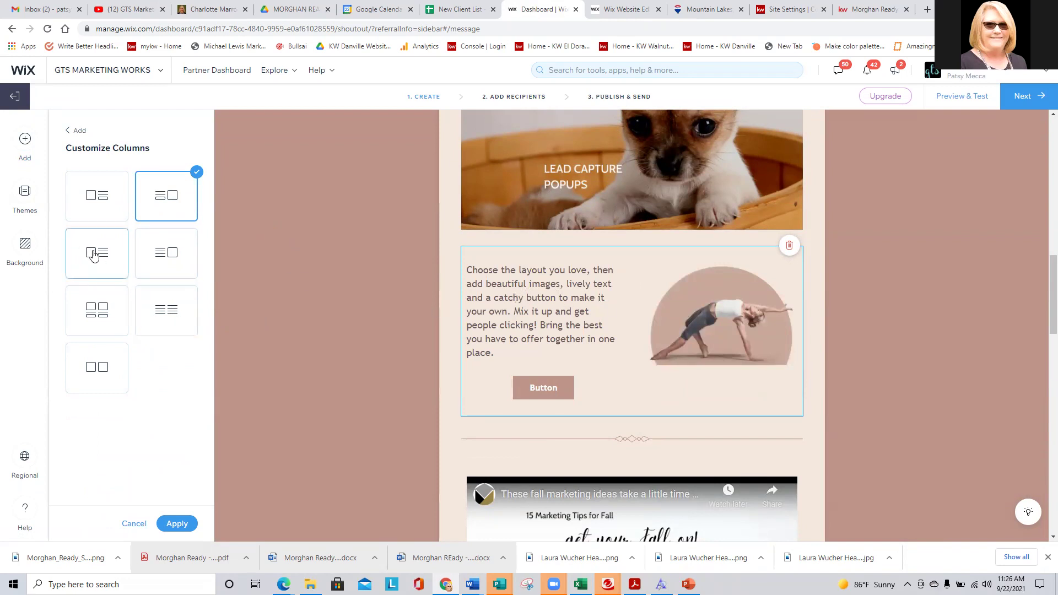
left_click(174, 253)
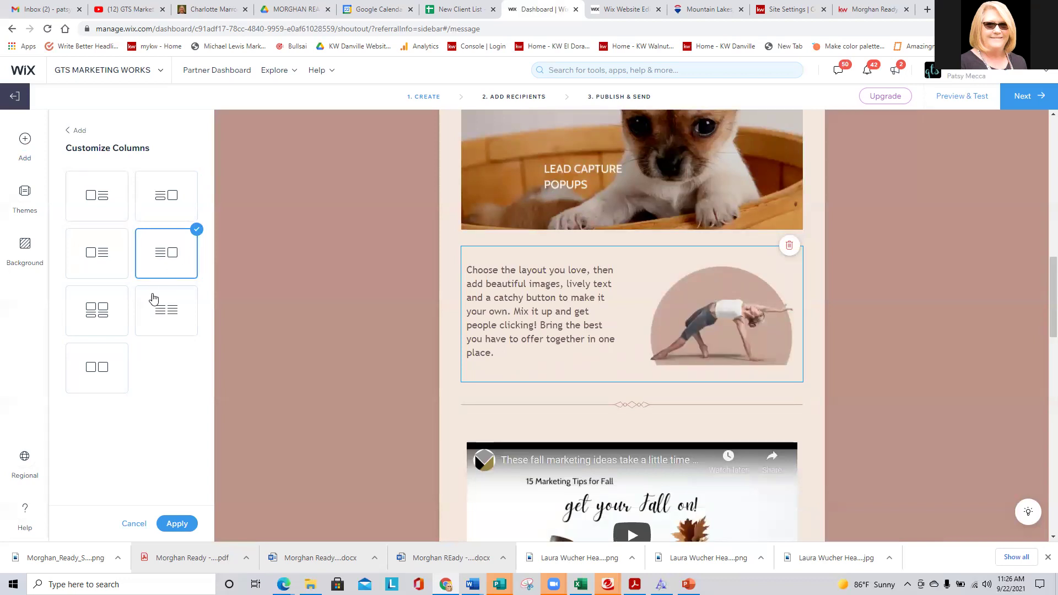
left_click(104, 312)
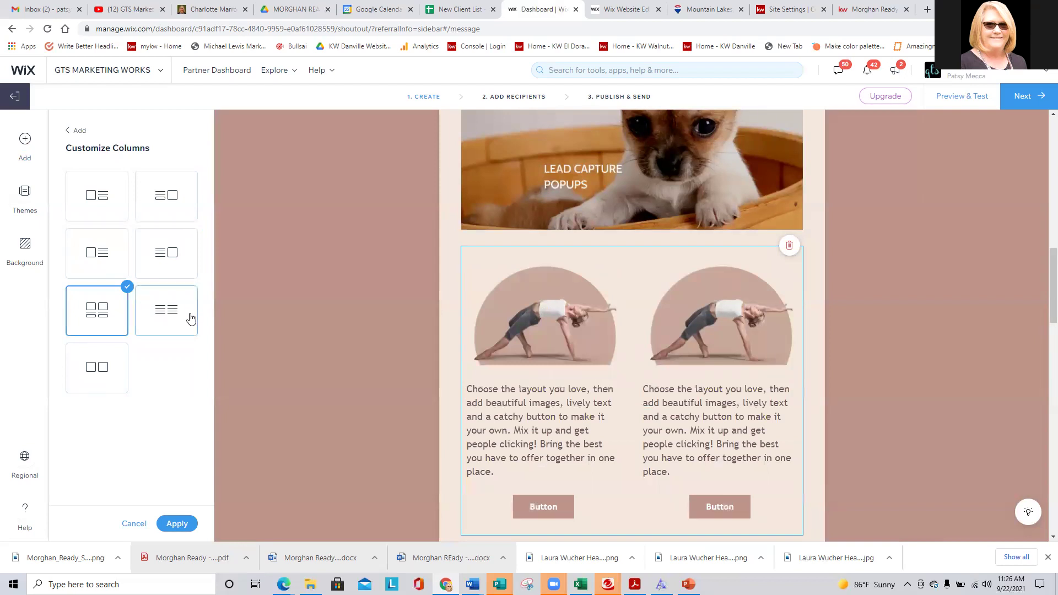
scroll(368, 350, "down", 15)
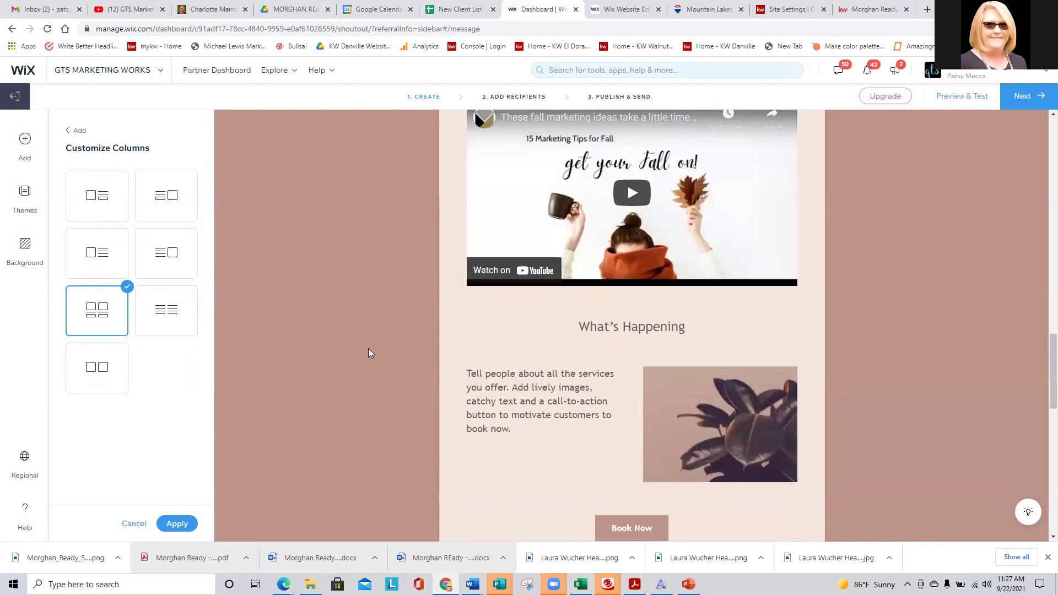
scroll(368, 348, "down", 5)
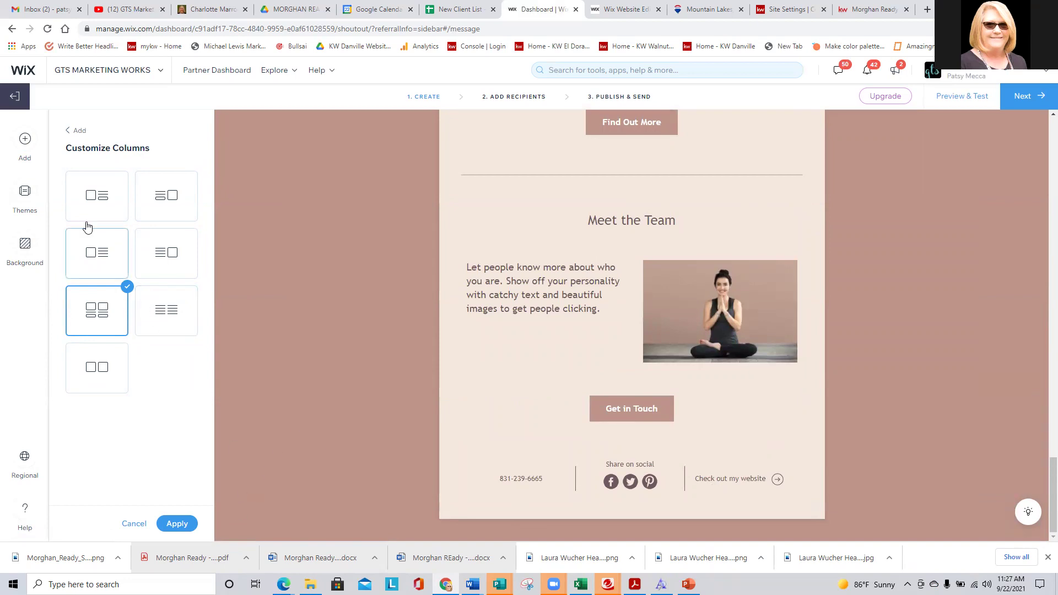
left_click(19, 140)
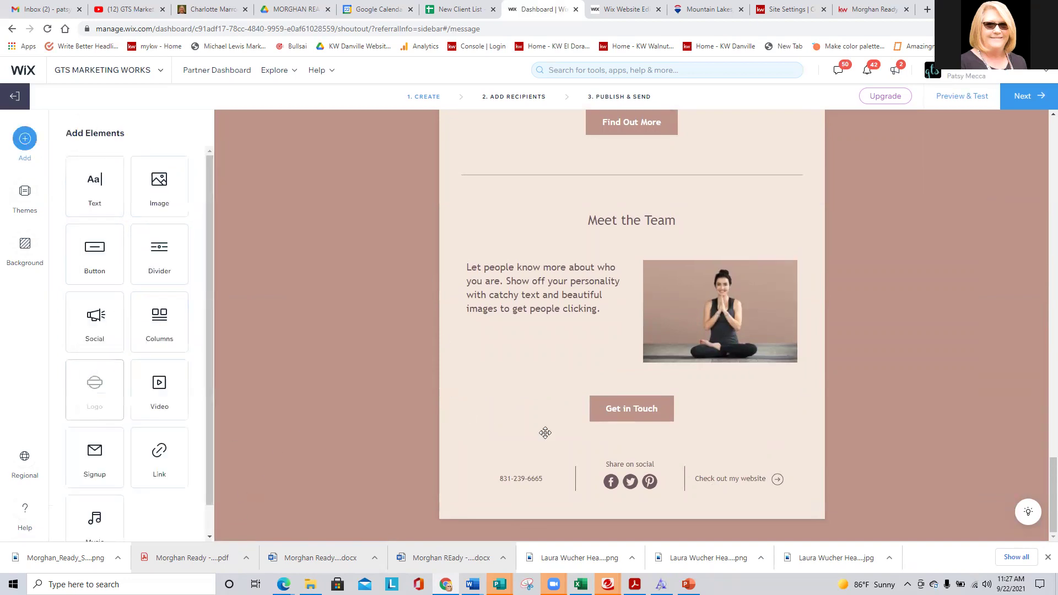
Preview the newsletter and send a free test email with the subject My Monthly News to the sender's own Gmail address
left_click(968, 97)
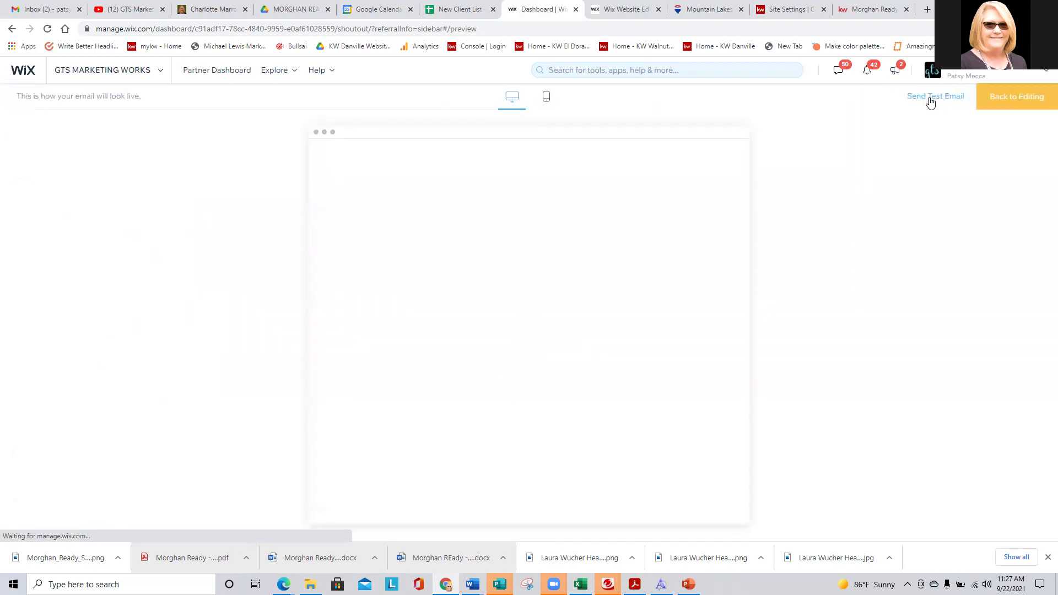
left_click(933, 100)
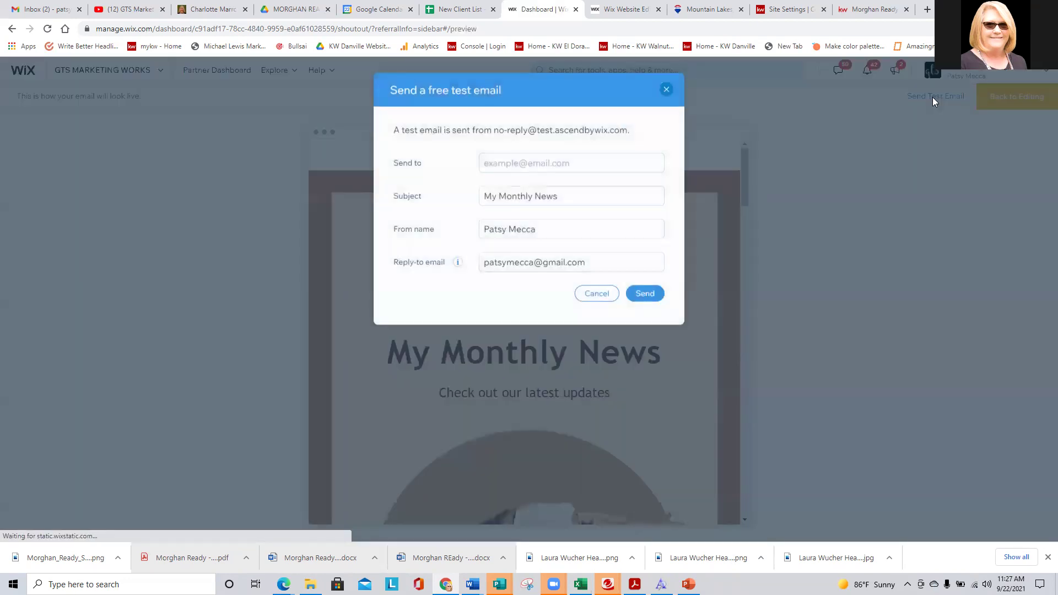
left_click(564, 162)
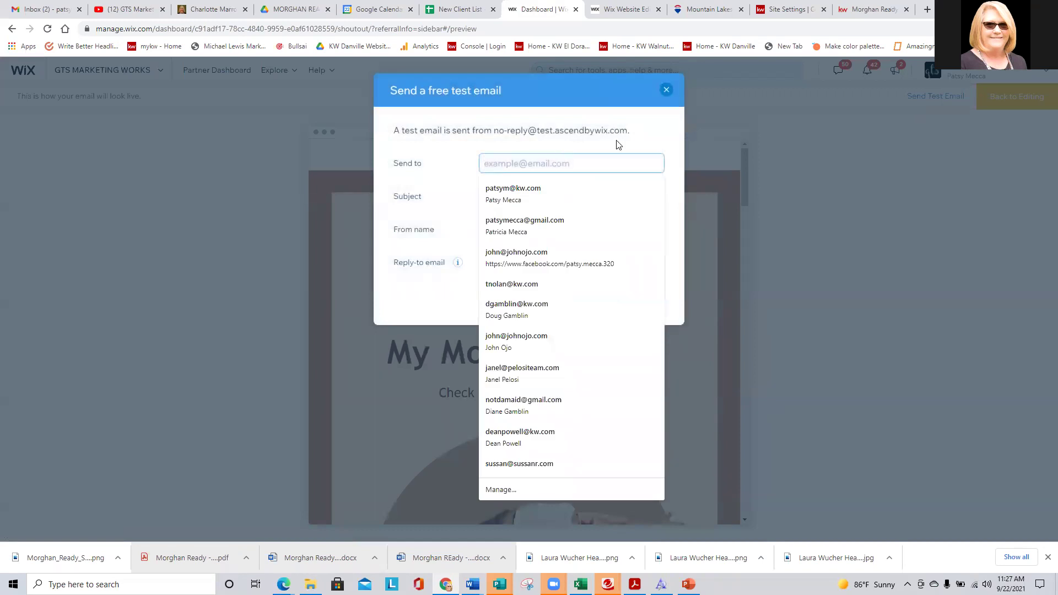
left_click(560, 224)
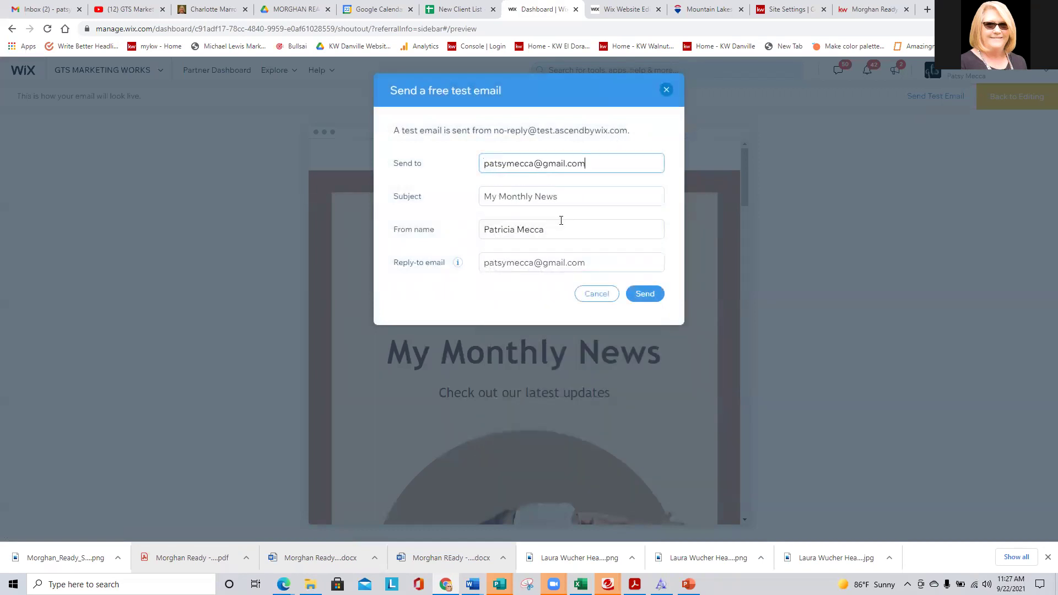
left_click(645, 294)
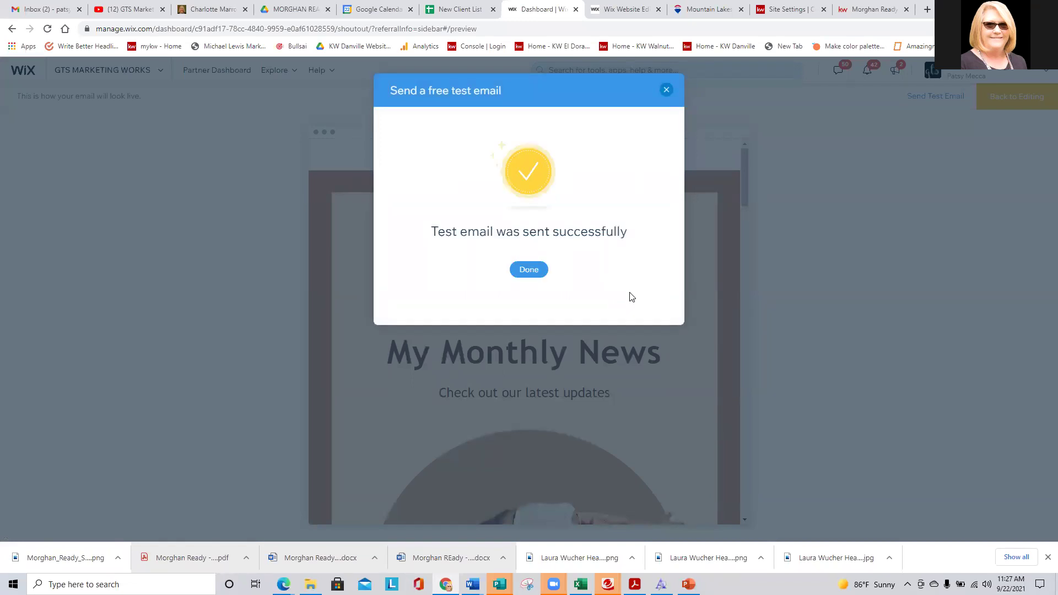
left_click(530, 269)
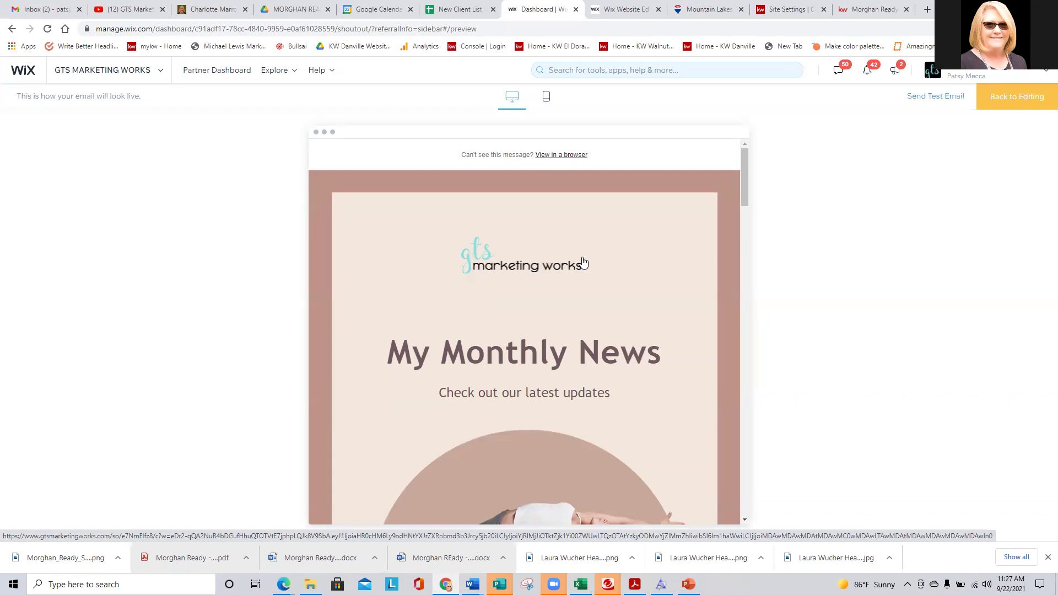
Switch to Gmail, find the My Monthly News test email in the inbox and review its content down to Meet the Team
left_click(23, 9)
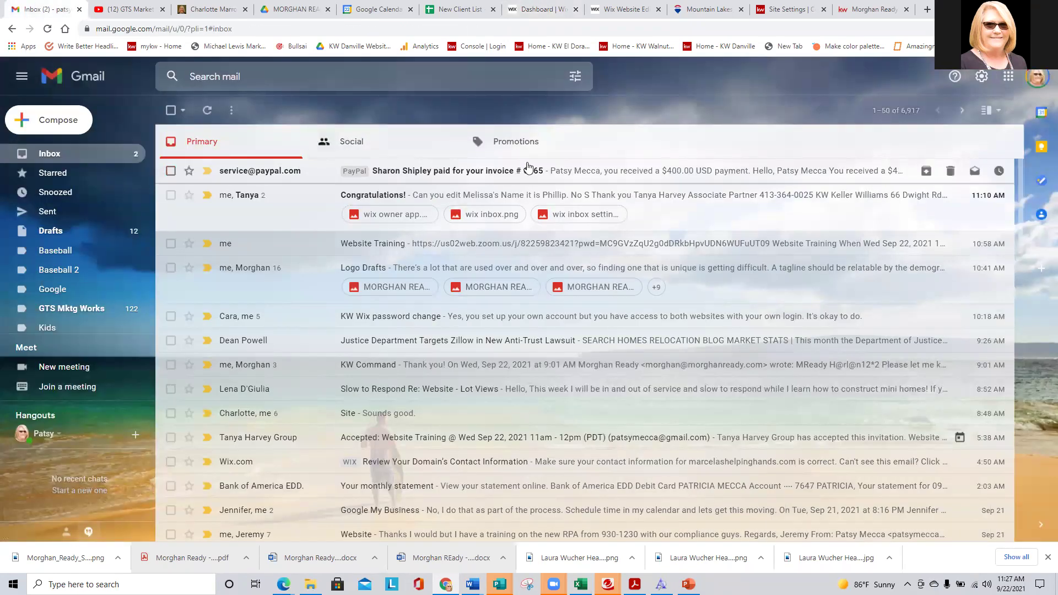
left_click(522, 143)
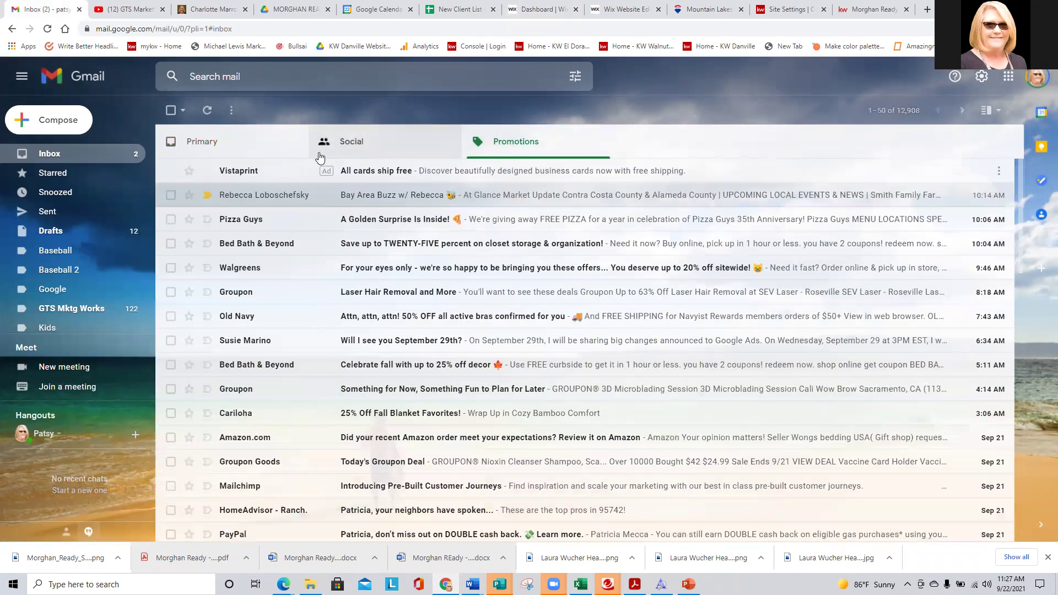
left_click(50, 155)
left_click(368, 171)
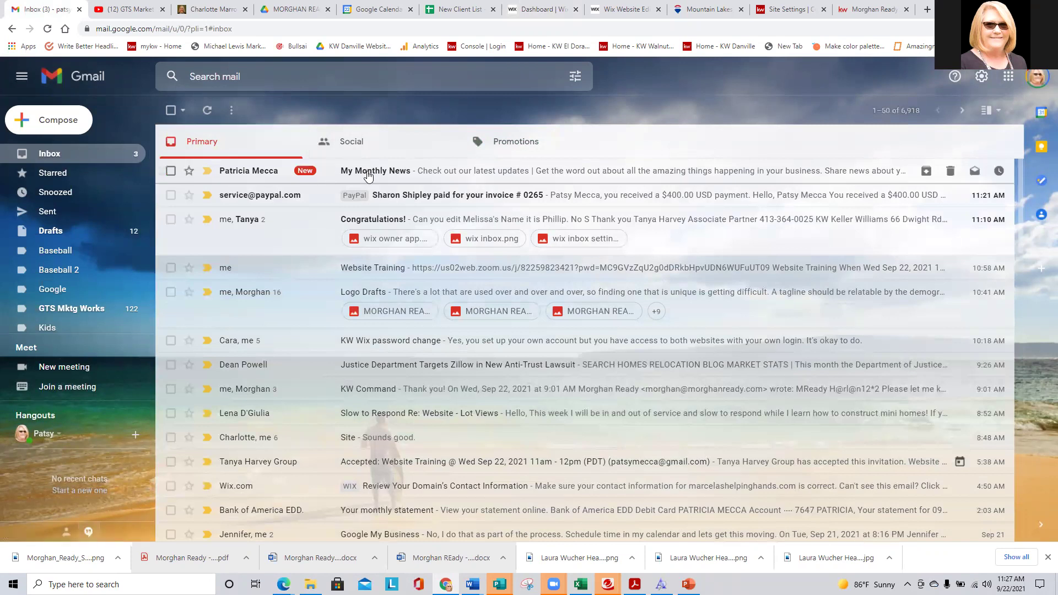
scroll(356, 256, "down", 7)
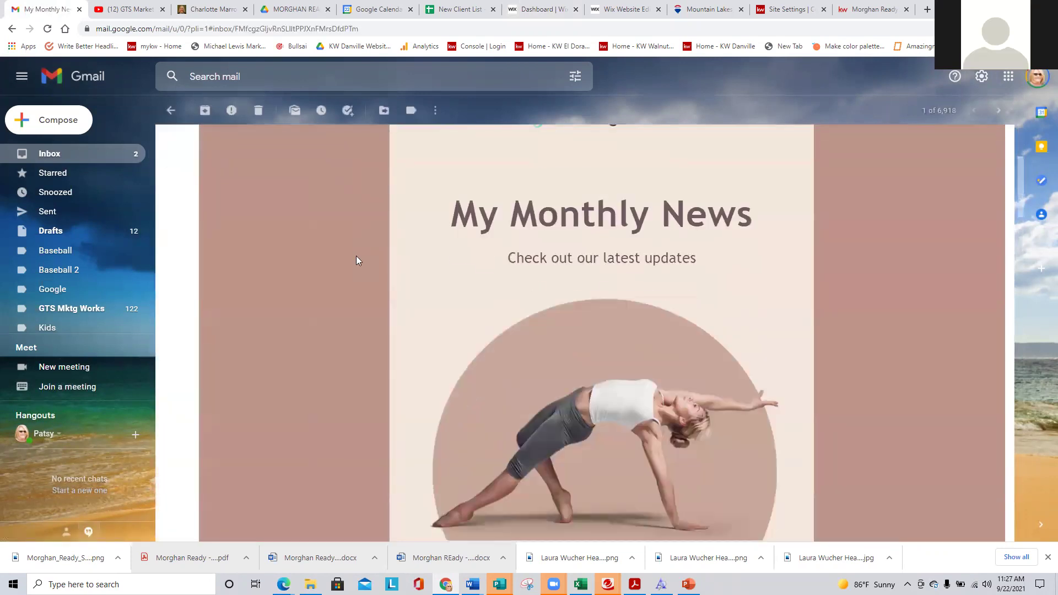
scroll(356, 257, "down", 8)
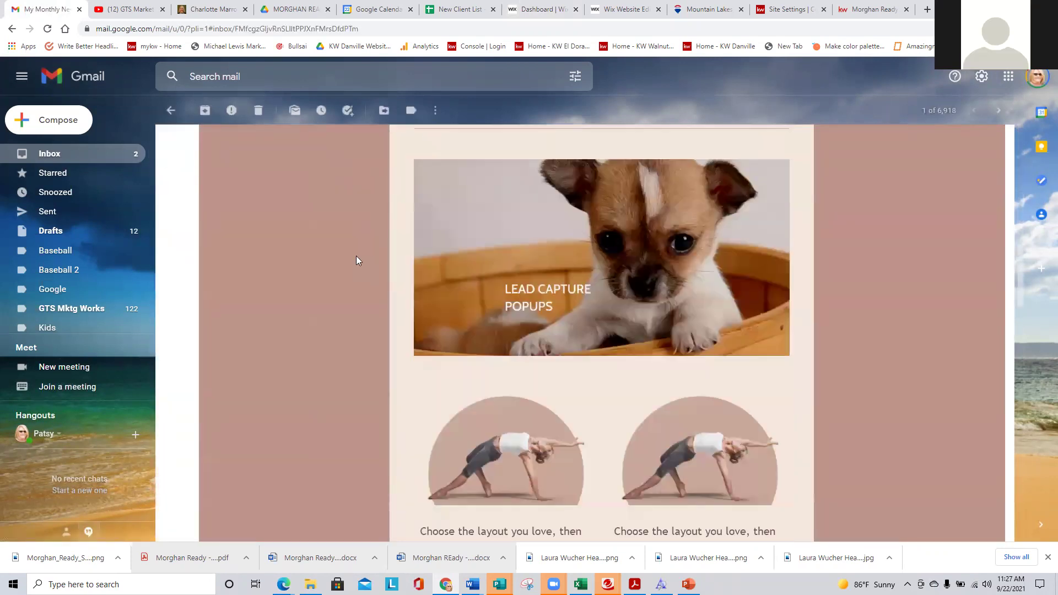
scroll(357, 257, "down", 12)
scroll(356, 256, "down", 11)
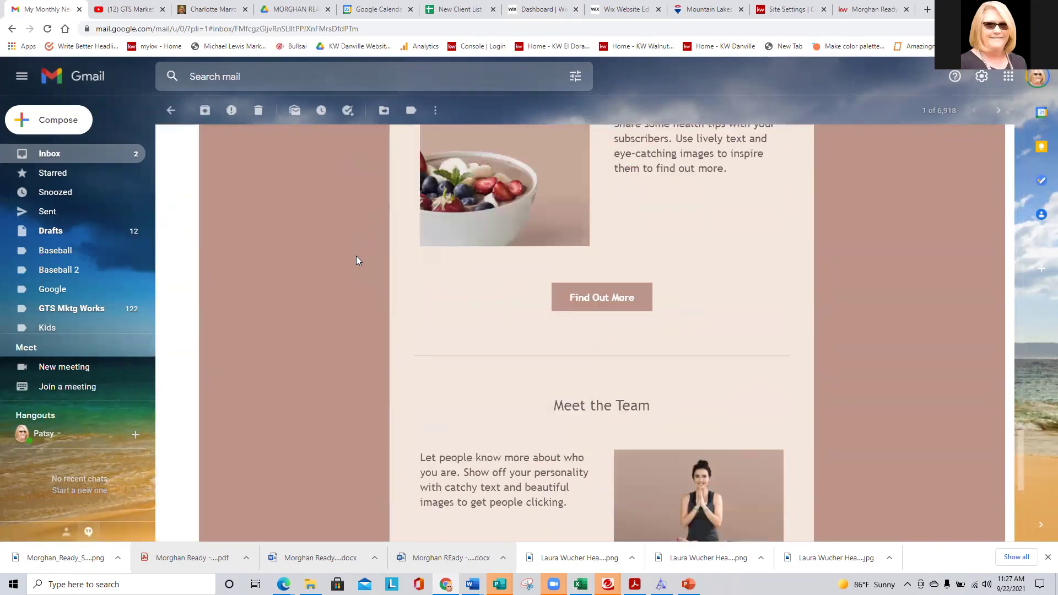
Return to the Wix dashboard's newsletter preview and go back to editing the newsletter
left_click(613, 7)
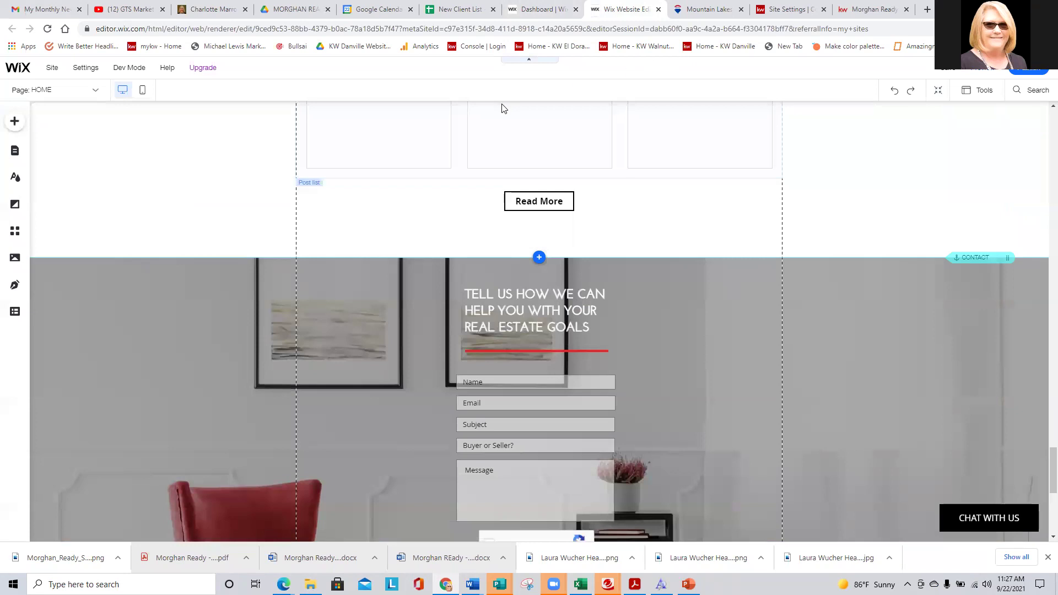
left_click(548, 9)
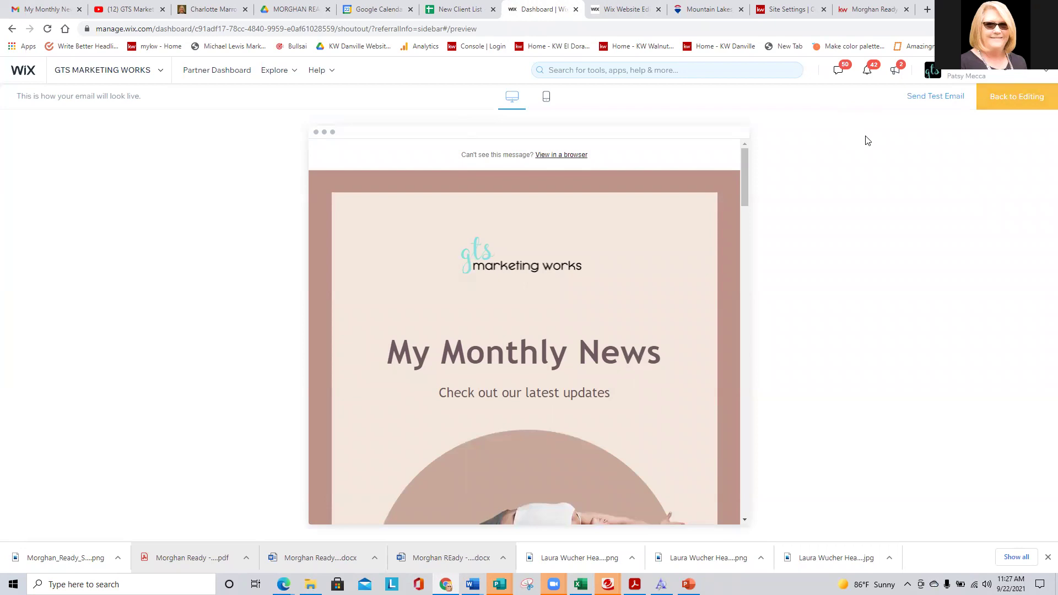
left_click(1011, 103)
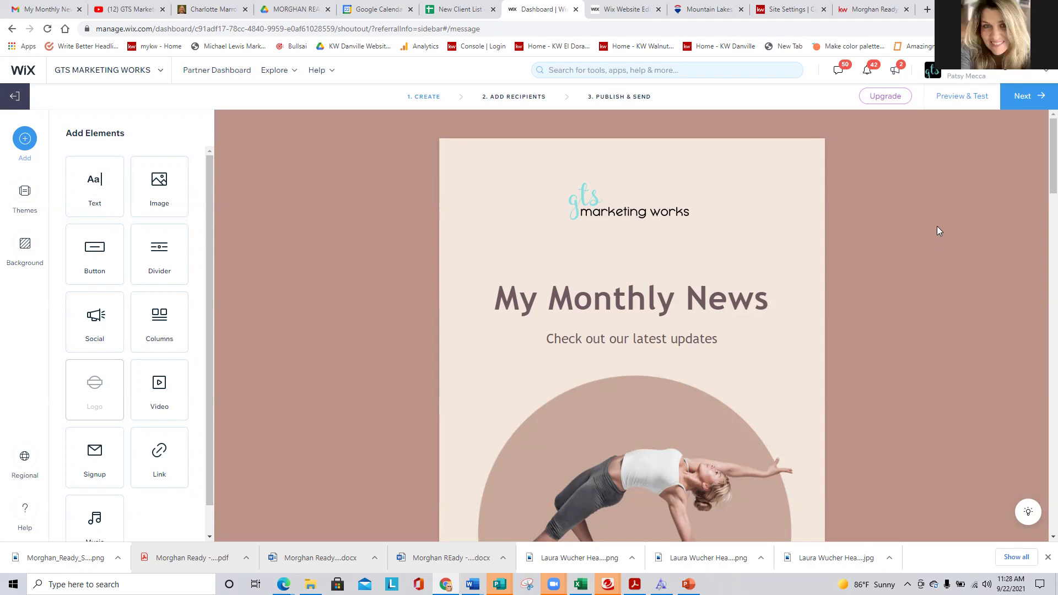
Switch to Gmail, search the mail for the client's first name and open the newsletter "Don't Stop Be-Leafing!"
left_click(31, 5)
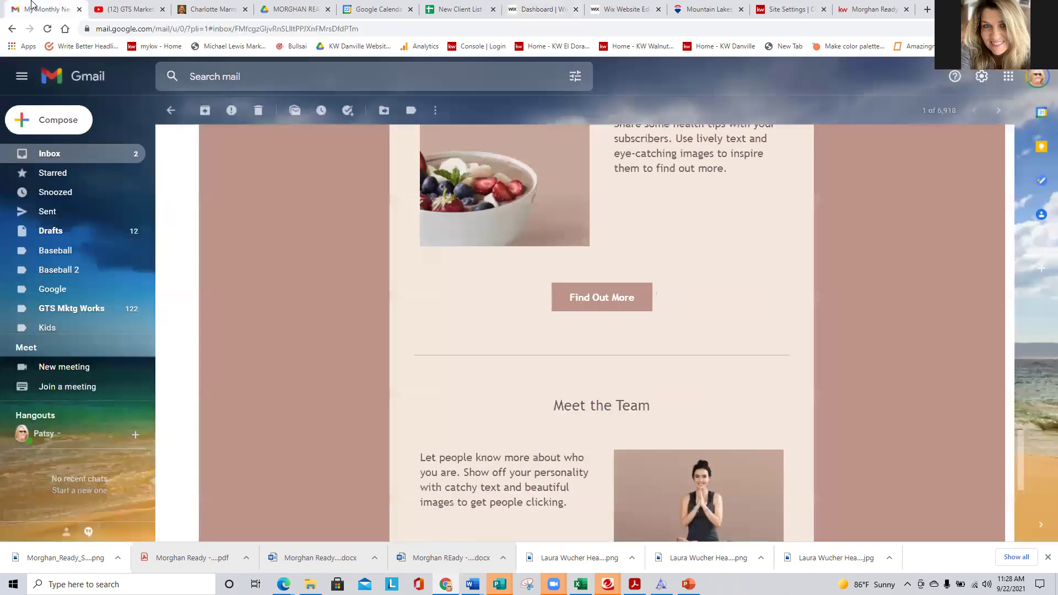
left_click(208, 75)
type("dou")
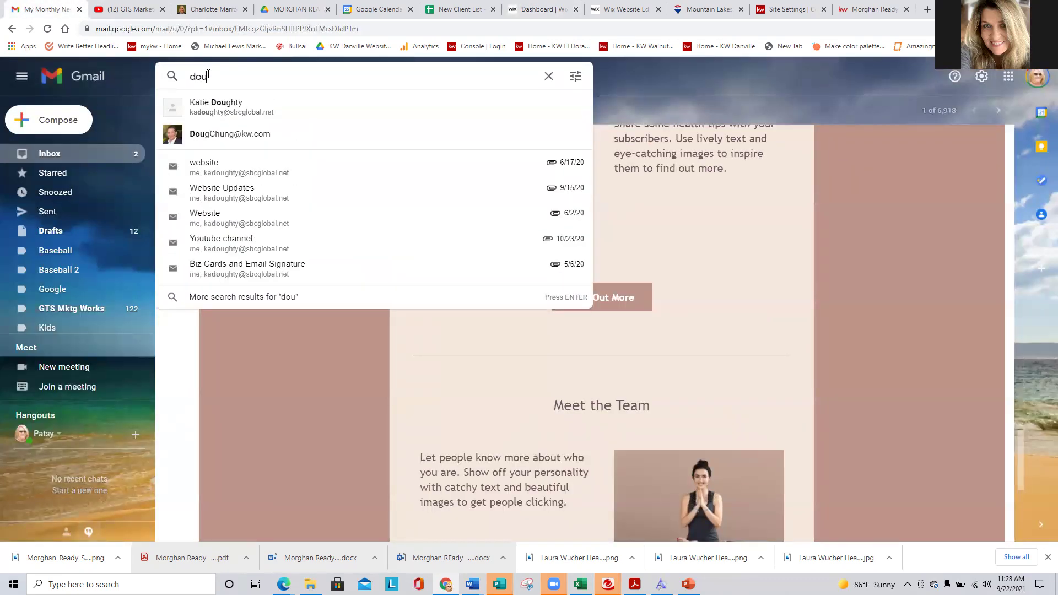
type("g")
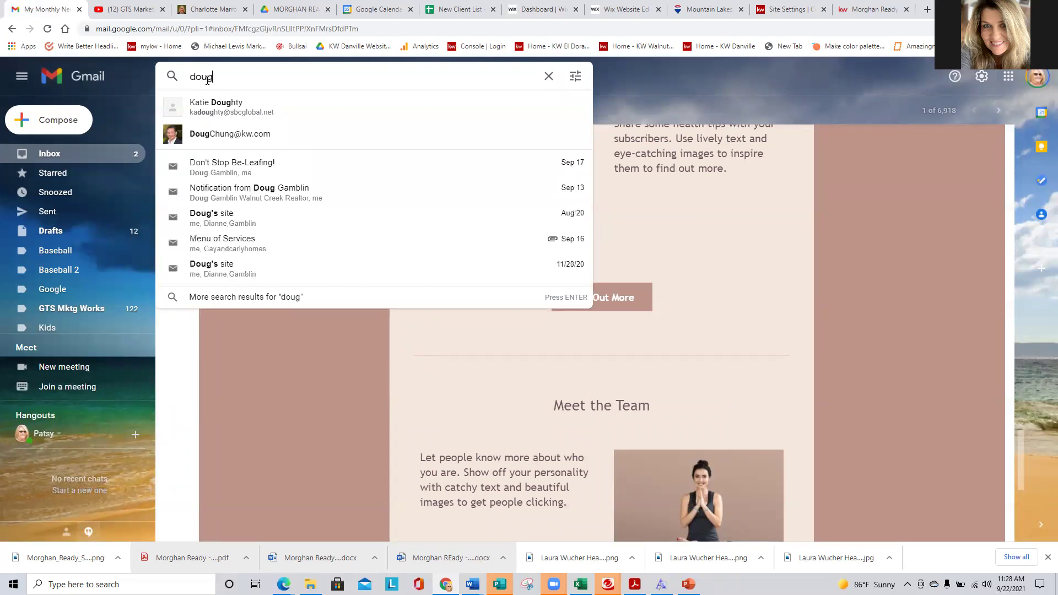
left_click(234, 159)
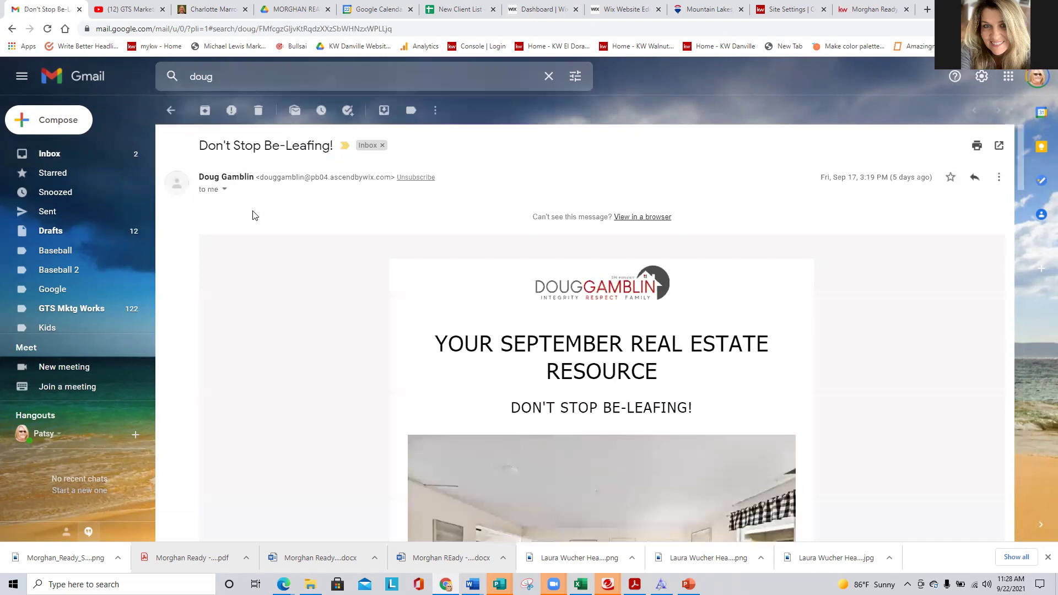
Examine the client newsletter's leaf background, featured listing, link buttons, image-and-text columns and footer as a finished example
scroll(296, 233, "down", 1)
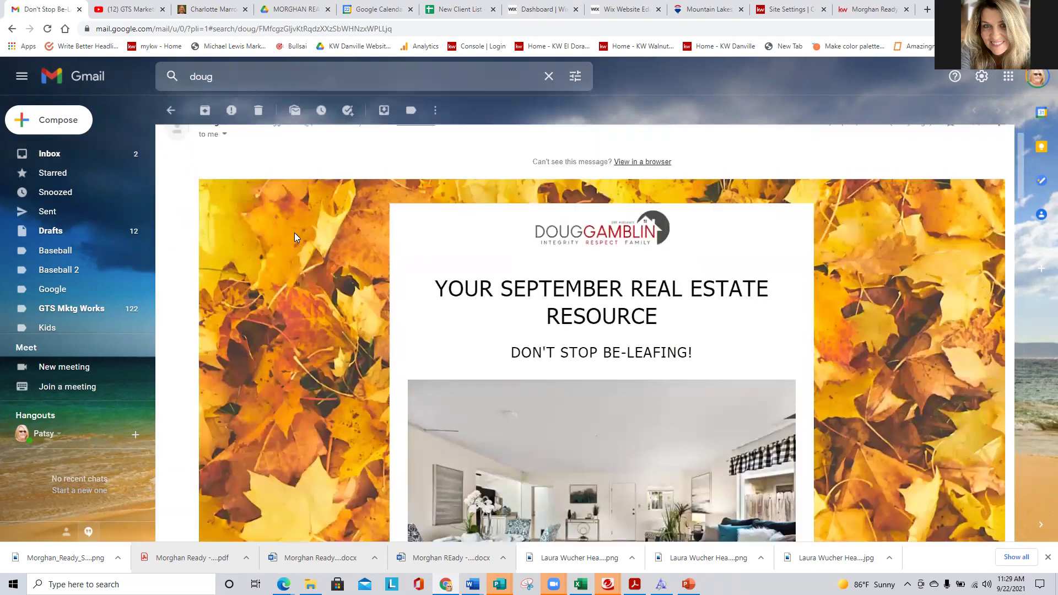
scroll(296, 237, "down", 1)
scroll(295, 237, "down", 4)
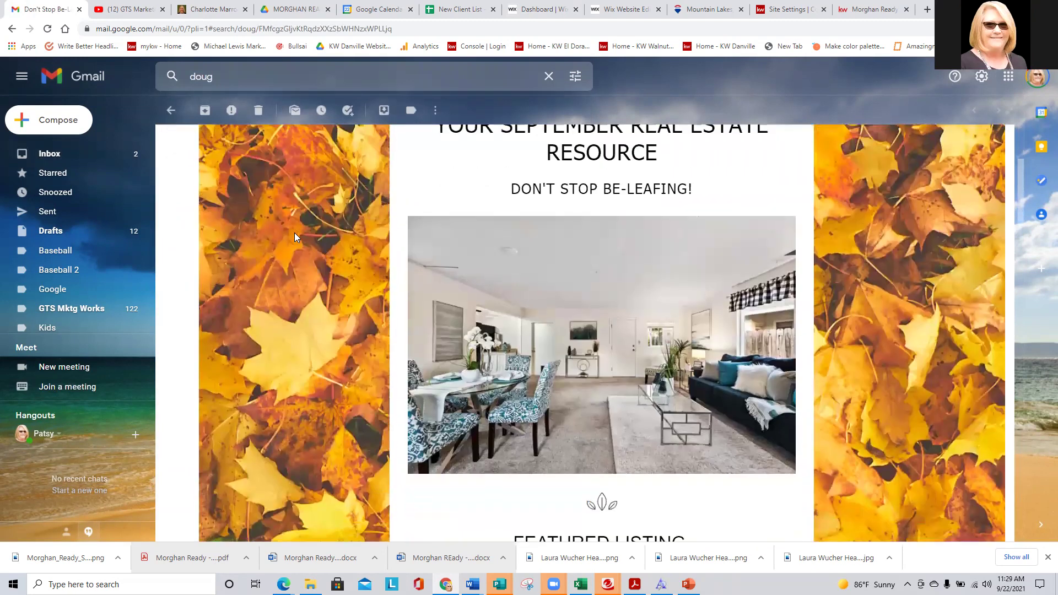
scroll(294, 233, "down", 1)
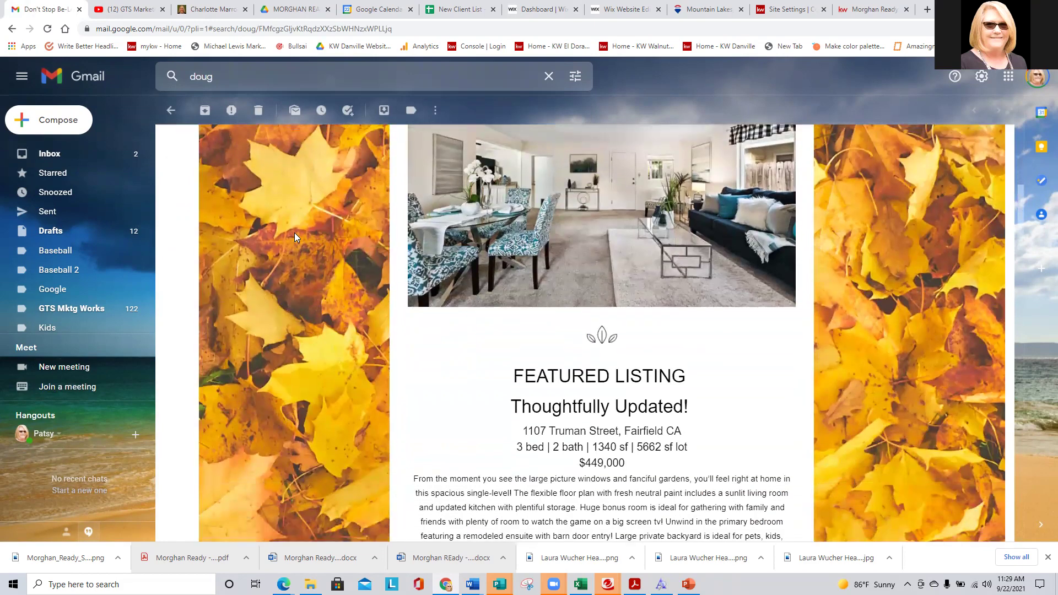
scroll(294, 232, "down", 2)
scroll(294, 232, "down", 7)
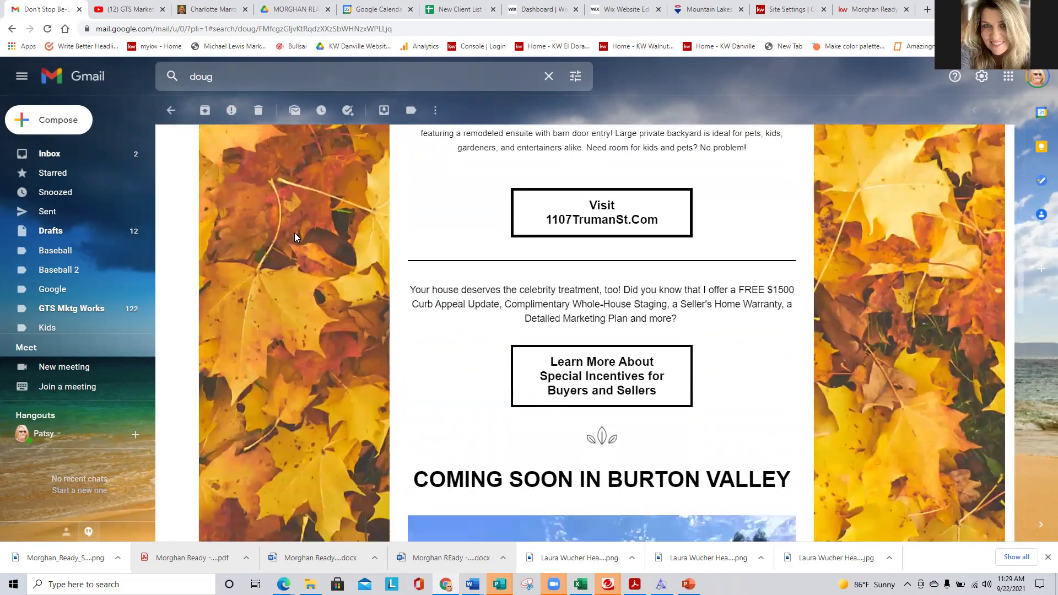
scroll(294, 232, "down", 3)
scroll(294, 232, "down", 6)
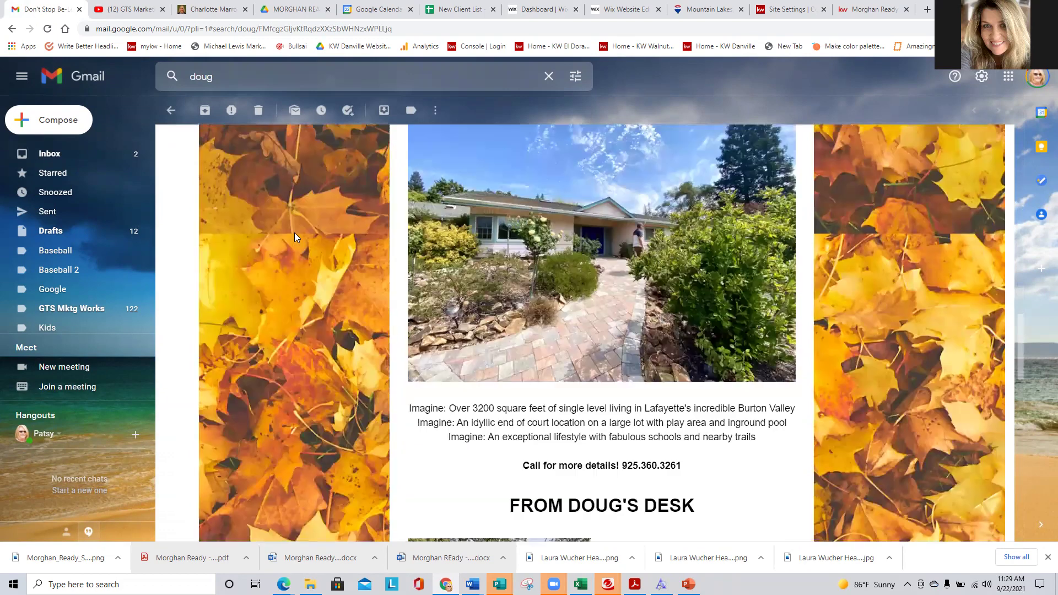
scroll(295, 233, "down", 9)
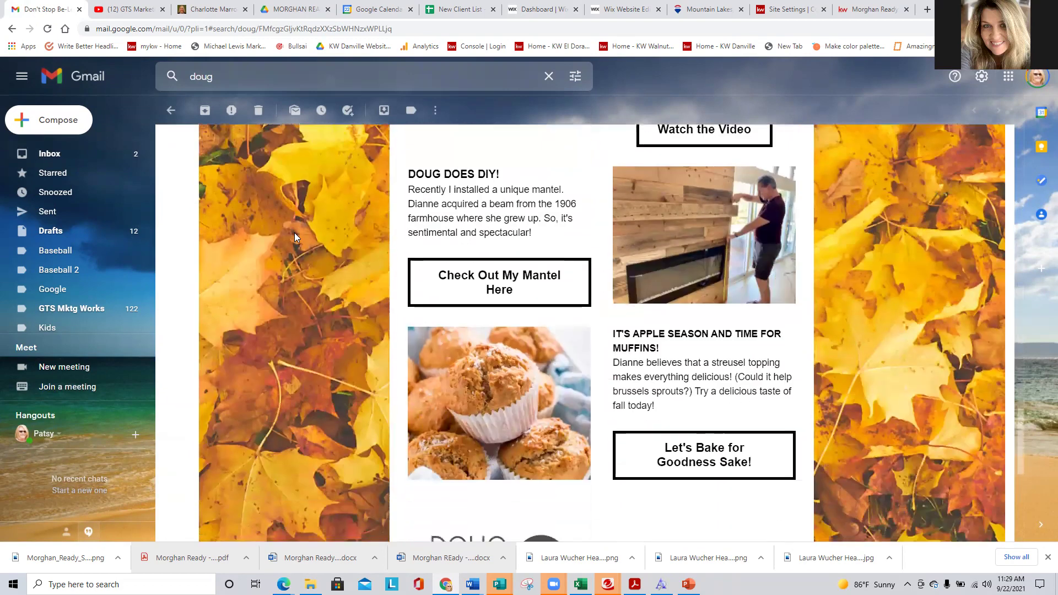
scroll(294, 233, "down", 6)
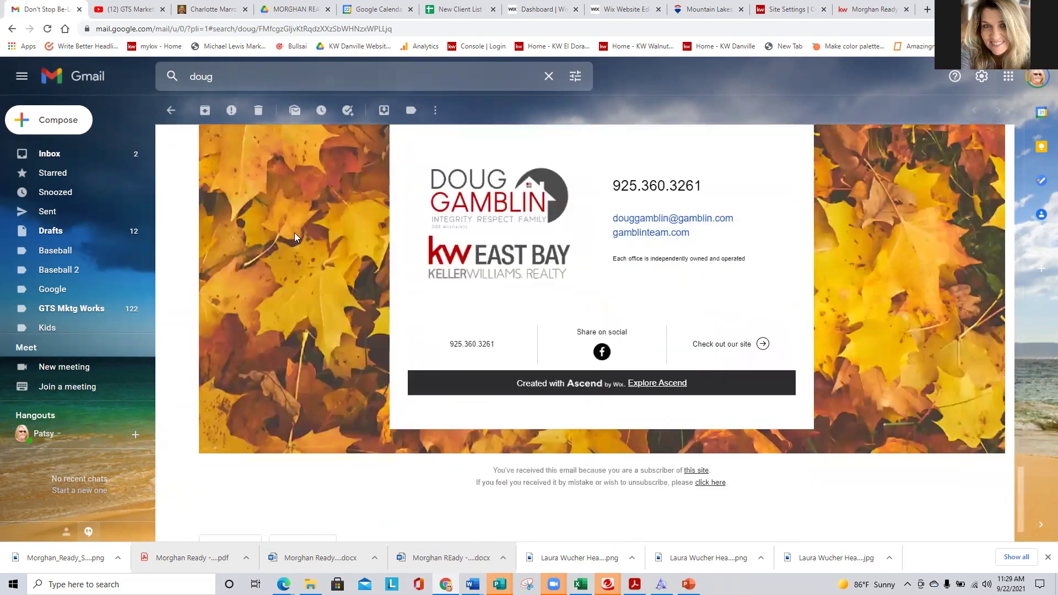
scroll(294, 233, "up", 14)
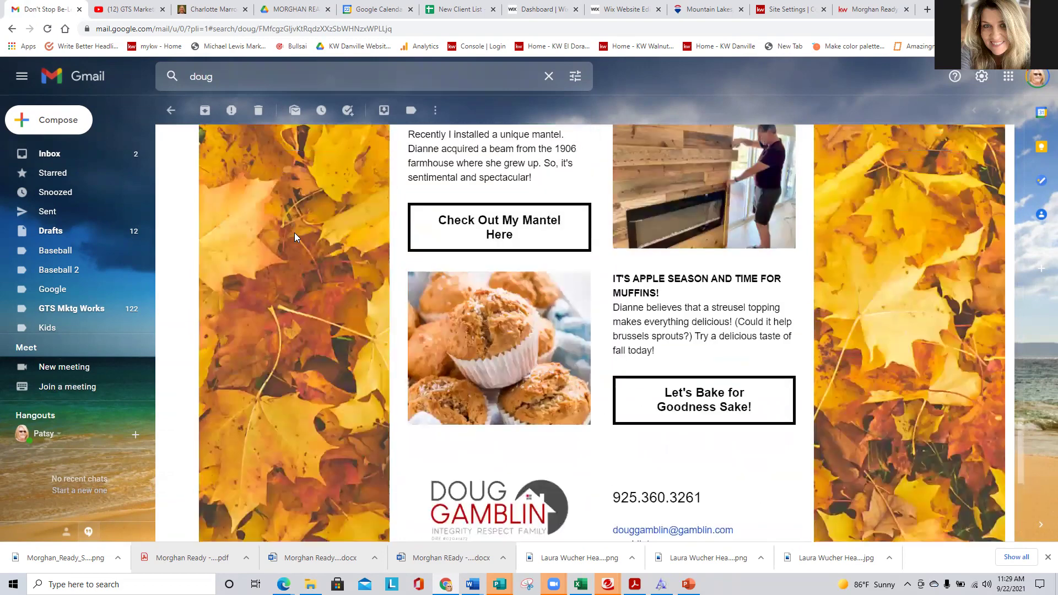
scroll(295, 233, "up", 18)
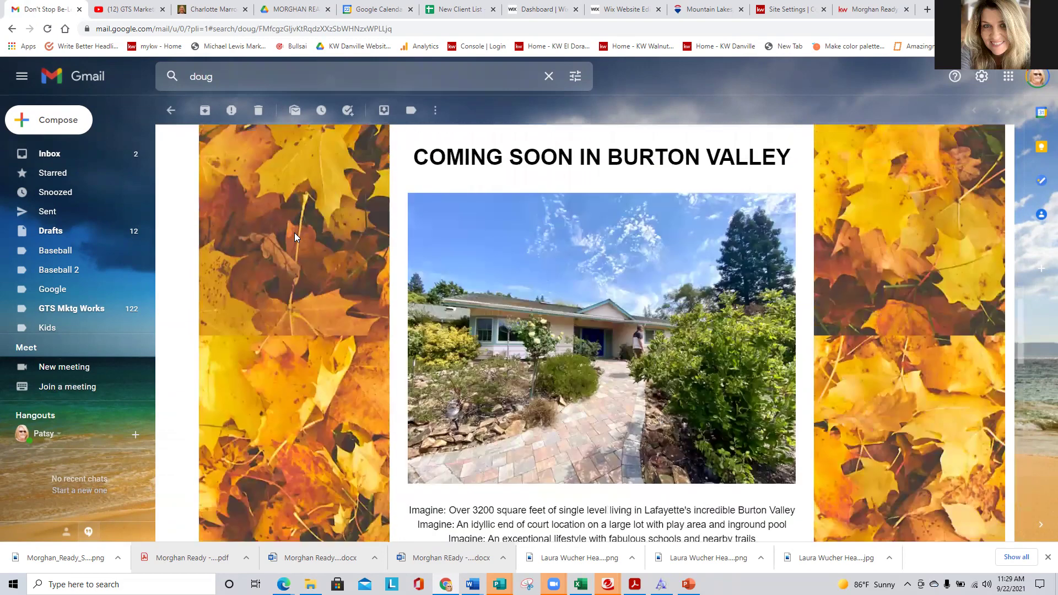
scroll(294, 233, "up", 8)
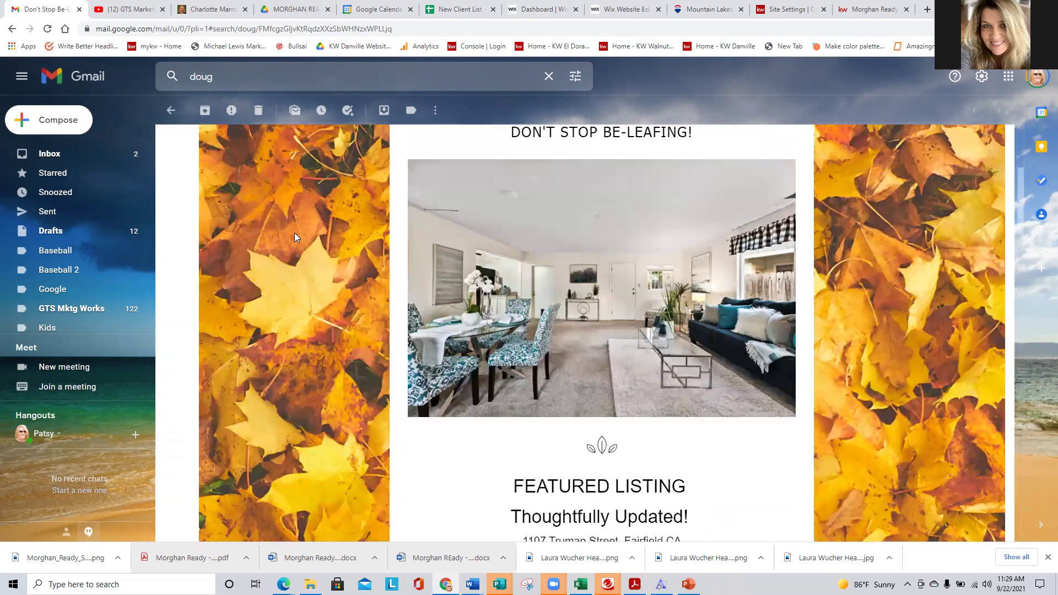
scroll(295, 233, "up", 3)
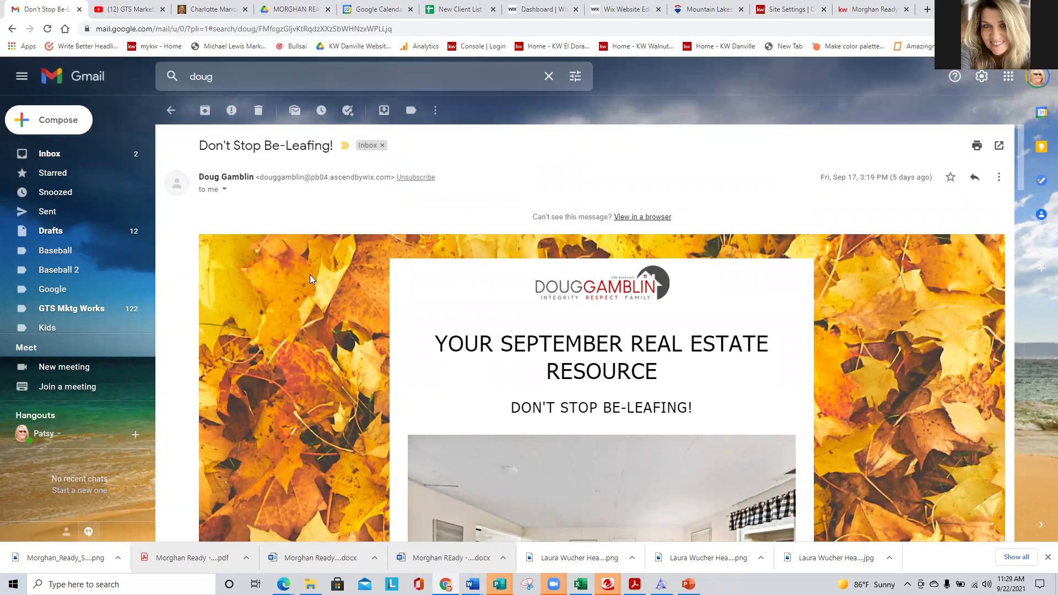
scroll(305, 281, "down", 6)
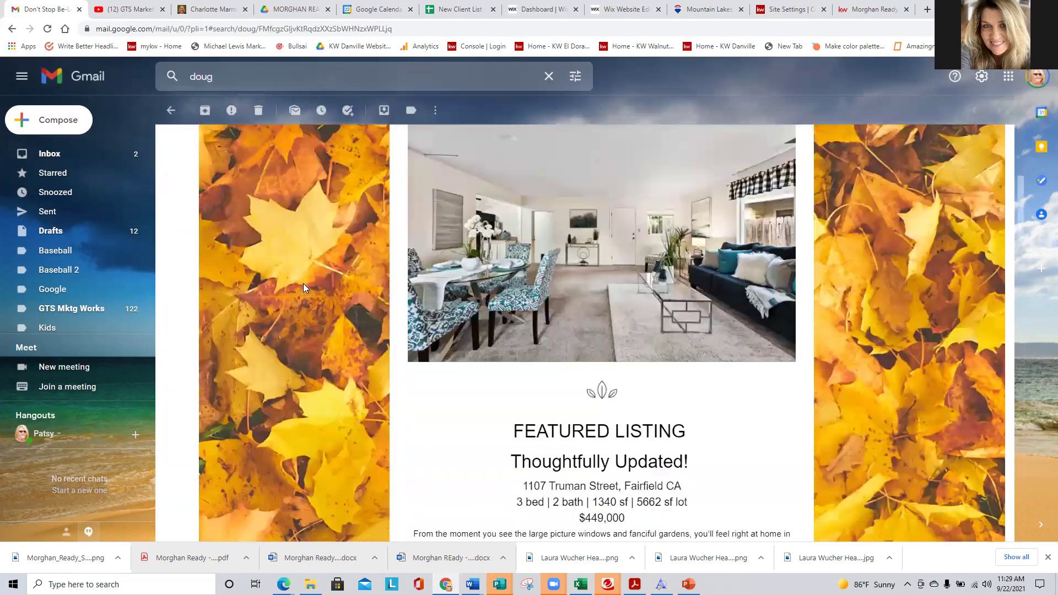
scroll(303, 286, "up", 5)
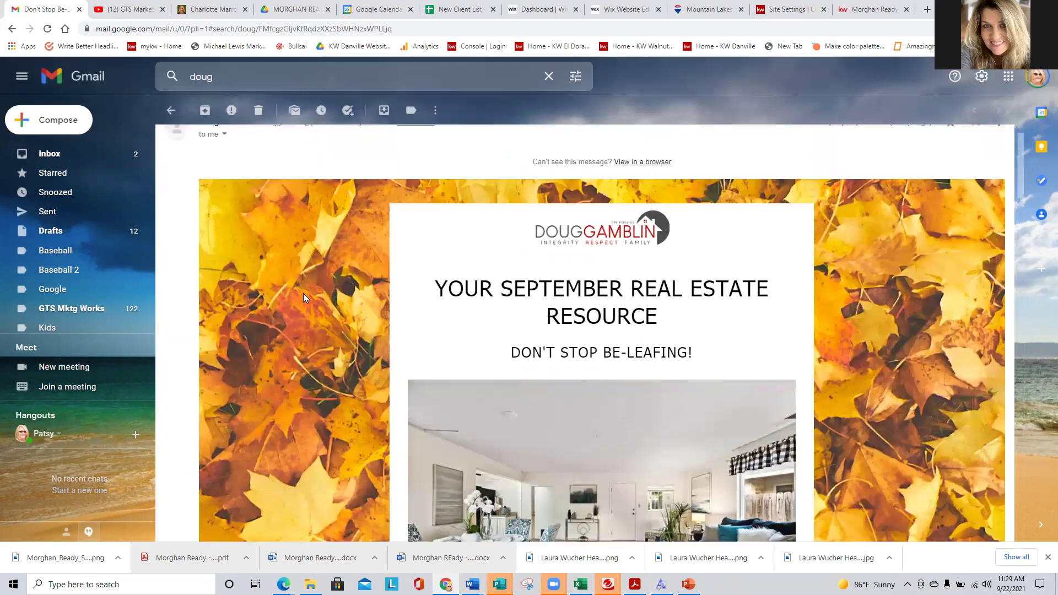
scroll(330, 313, "down", 2)
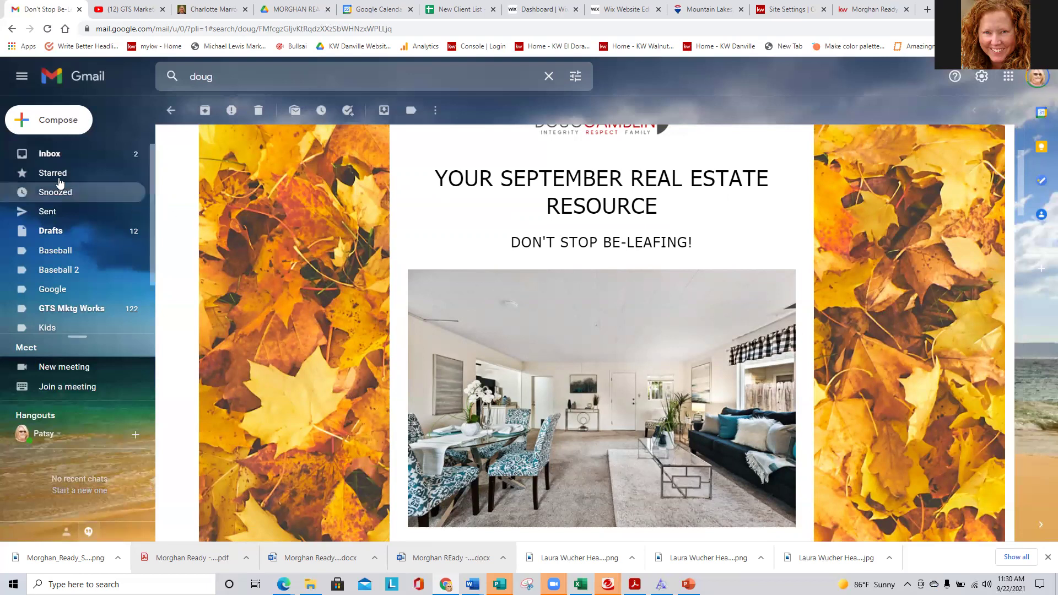
Return to the inbox, open the newsletter "Justice Department Targets Zillow in New Anti-Trust Lawsuit" and view its header and main image
left_click(39, 154)
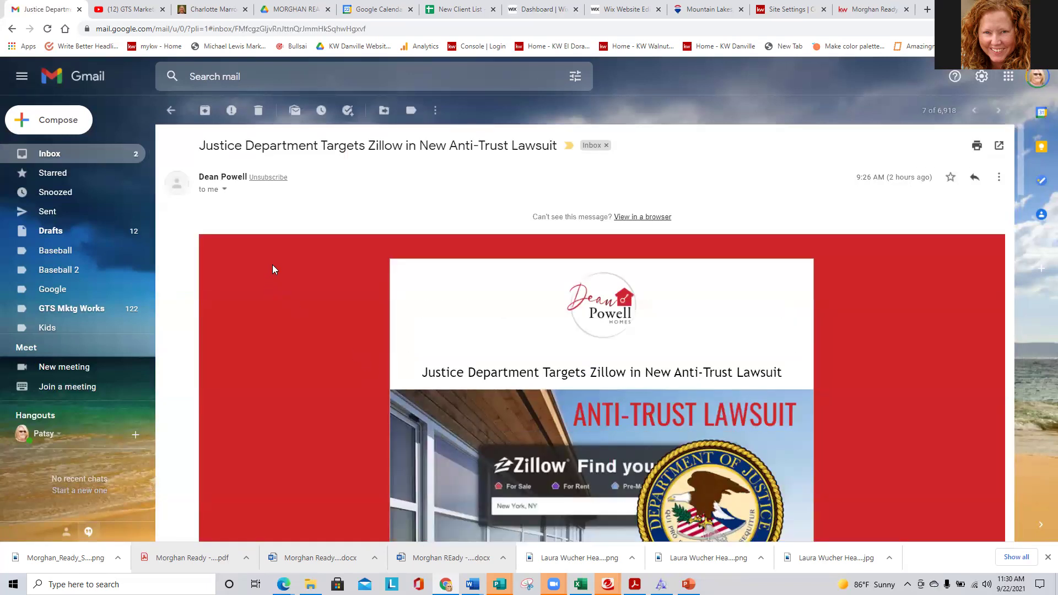
scroll(273, 268, "down", 2)
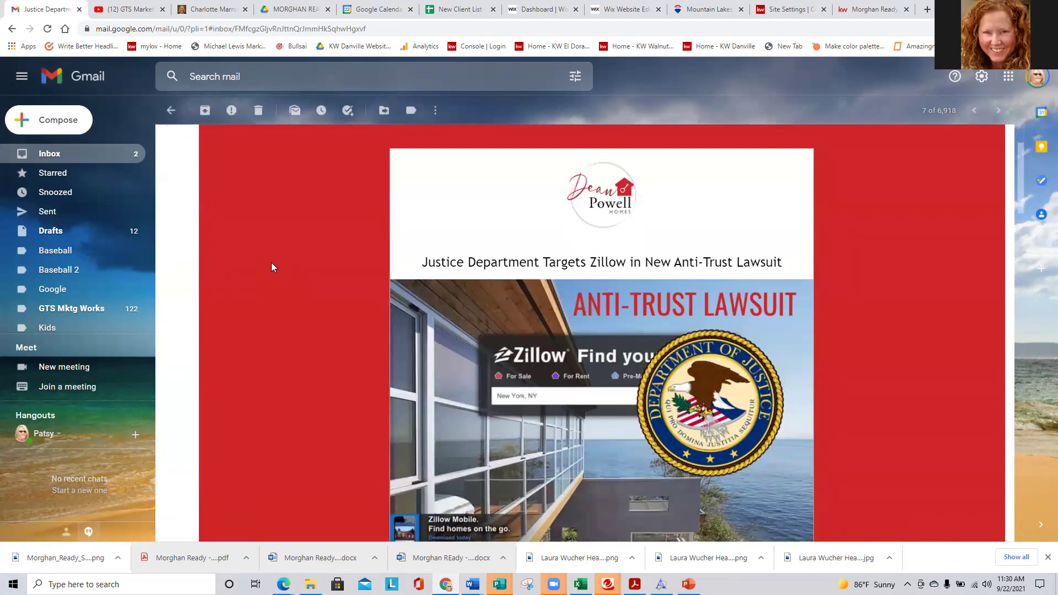
Examine the Zillow newsletter's link row, lawsuit article, business partner feature, listing and personal story, brand video and social media footer
scroll(271, 263, "down", 7)
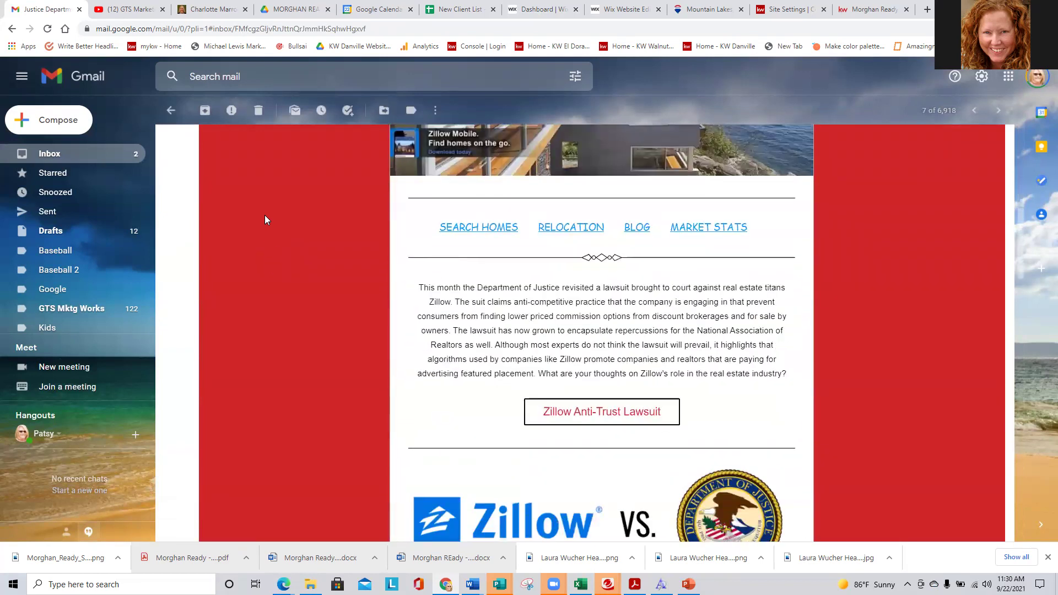
scroll(266, 213, "down", 5)
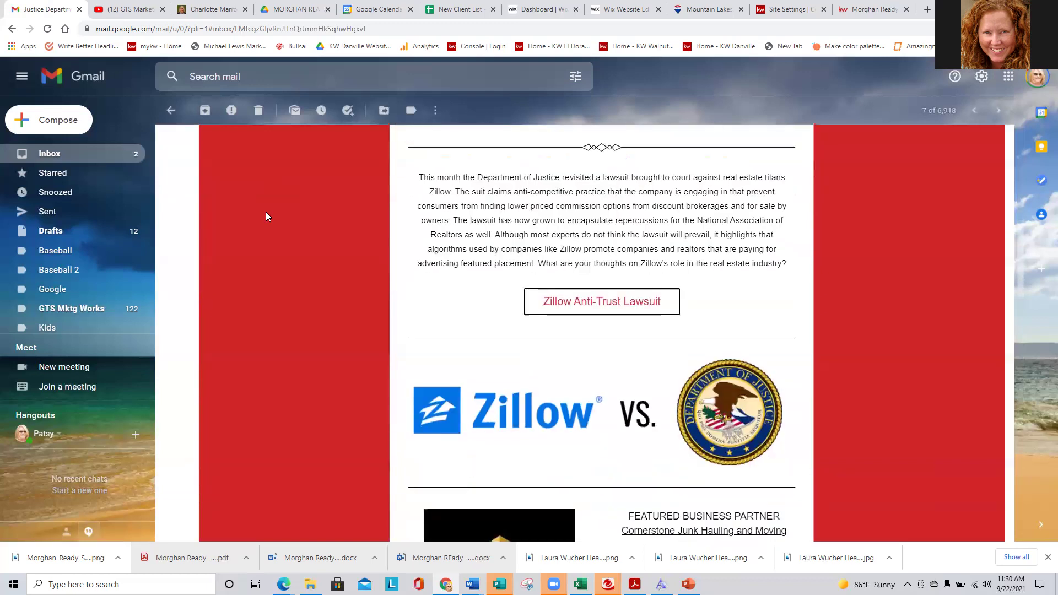
scroll(267, 216, "down", 7)
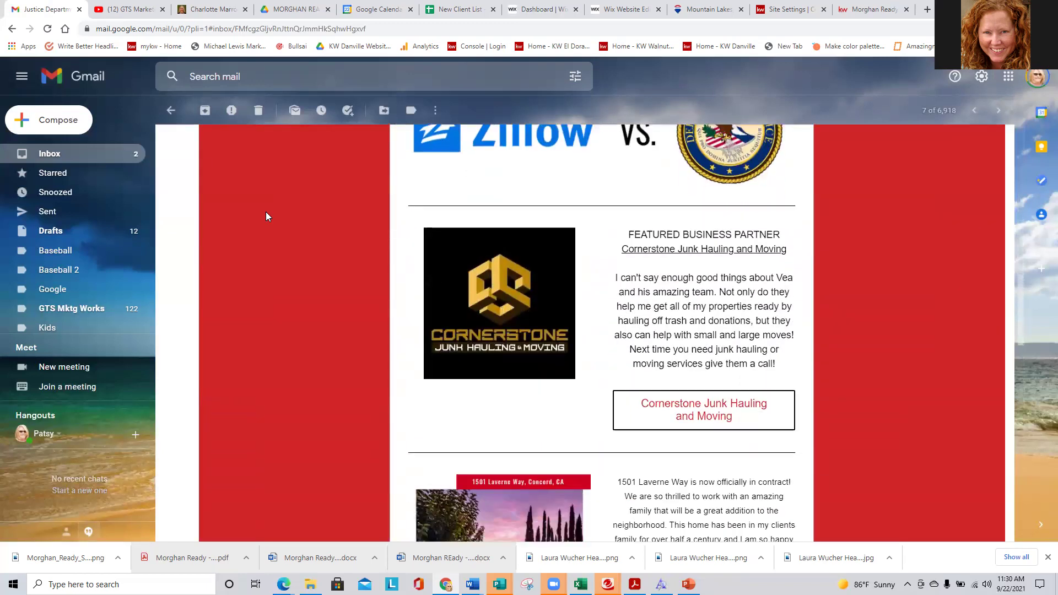
scroll(266, 213, "down", 3)
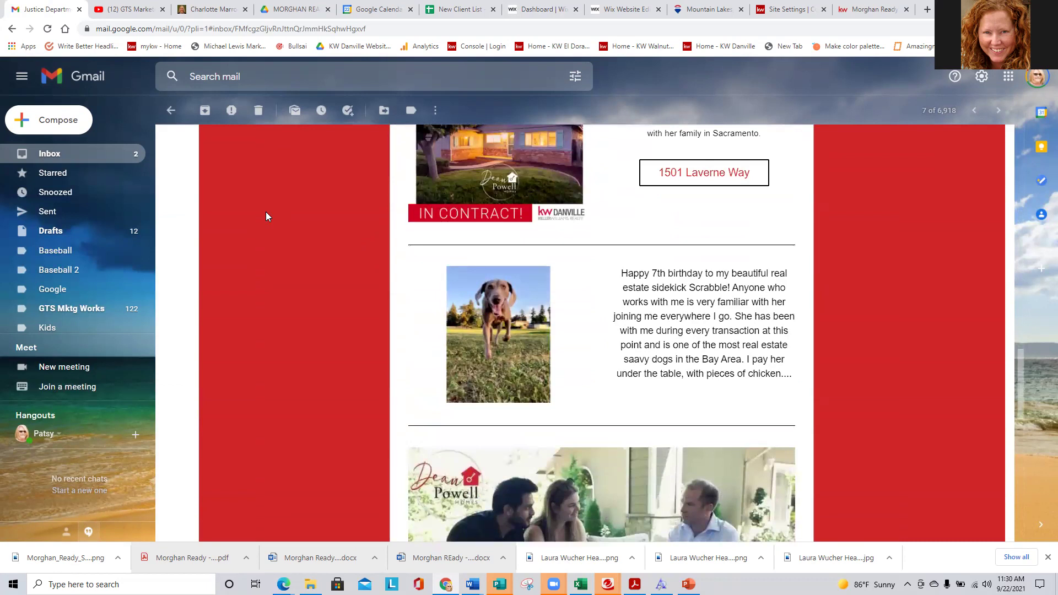
scroll(266, 216, "down", 6)
scroll(266, 216, "down", 5)
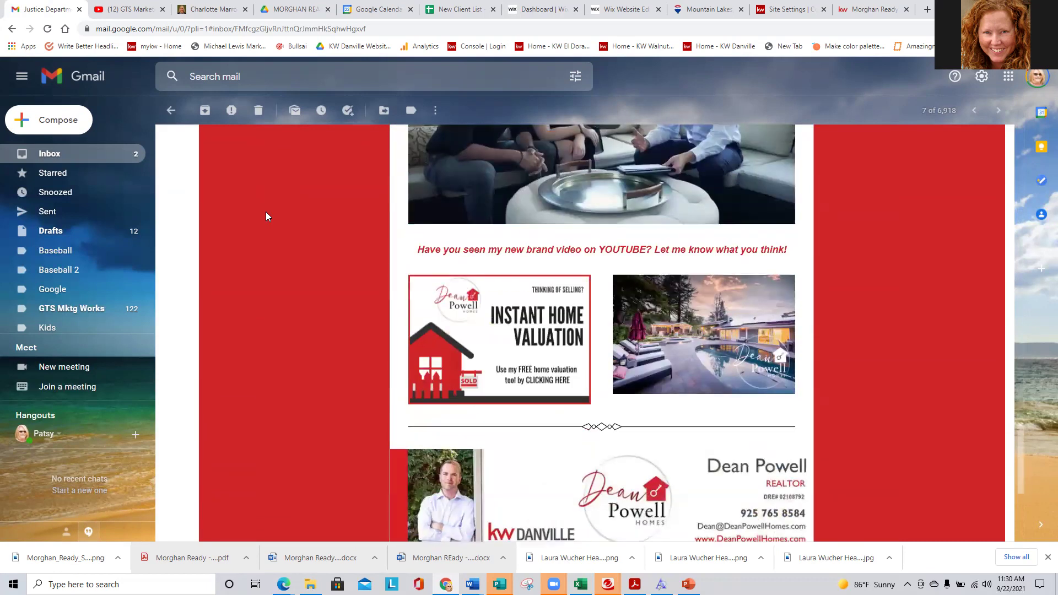
scroll(266, 216, "down", 2)
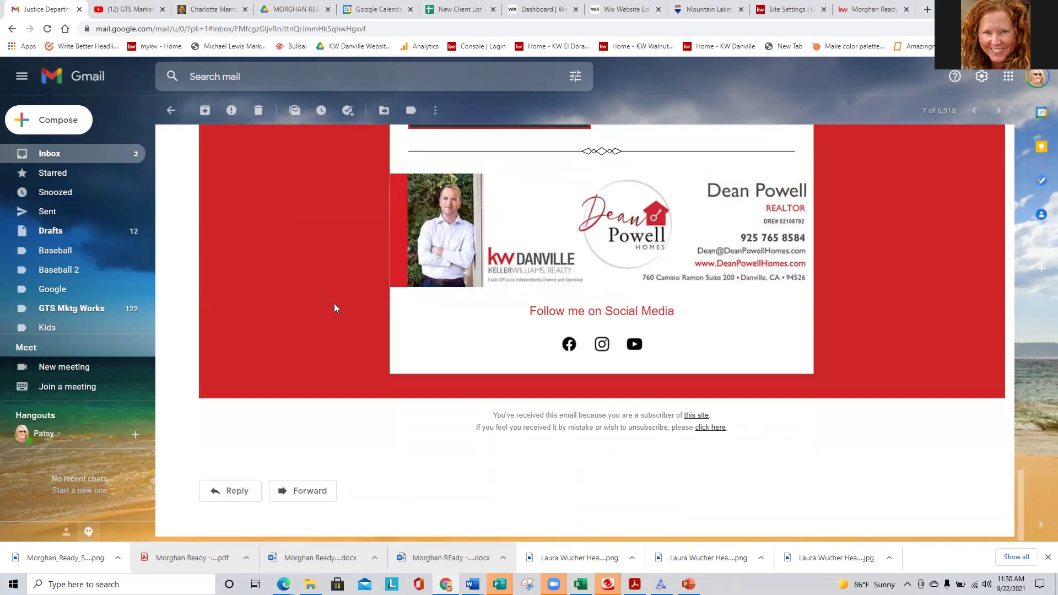
Review the newsletter from the footer back to its header, covering the home valuation graphic, video, listing, business partner and lawsuit sections
scroll(334, 303, "up", 2)
scroll(334, 303, "up", 2)
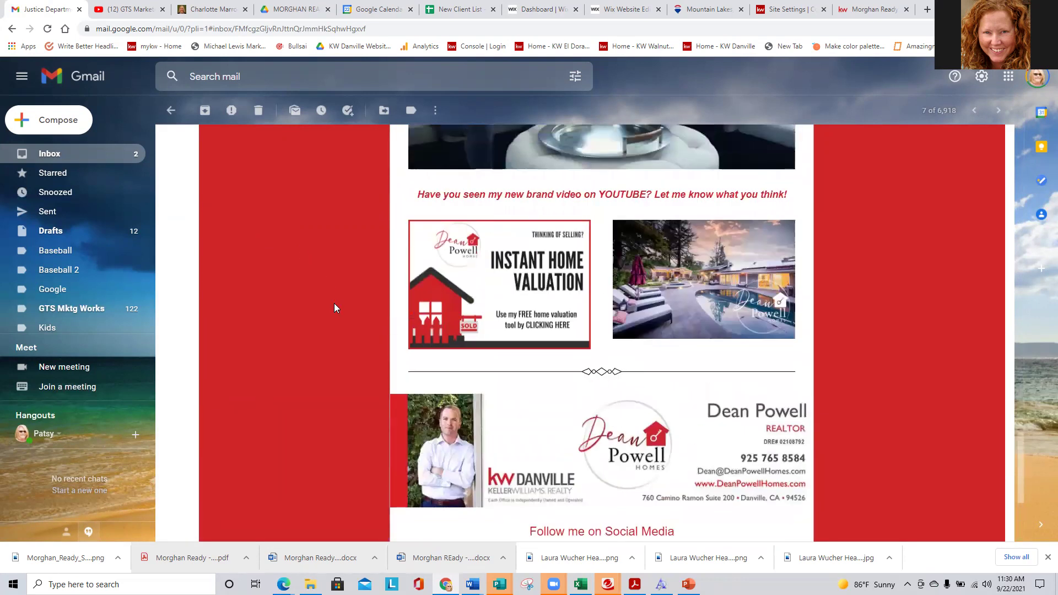
scroll(338, 300, "up", 3)
scroll(337, 301, "up", 4)
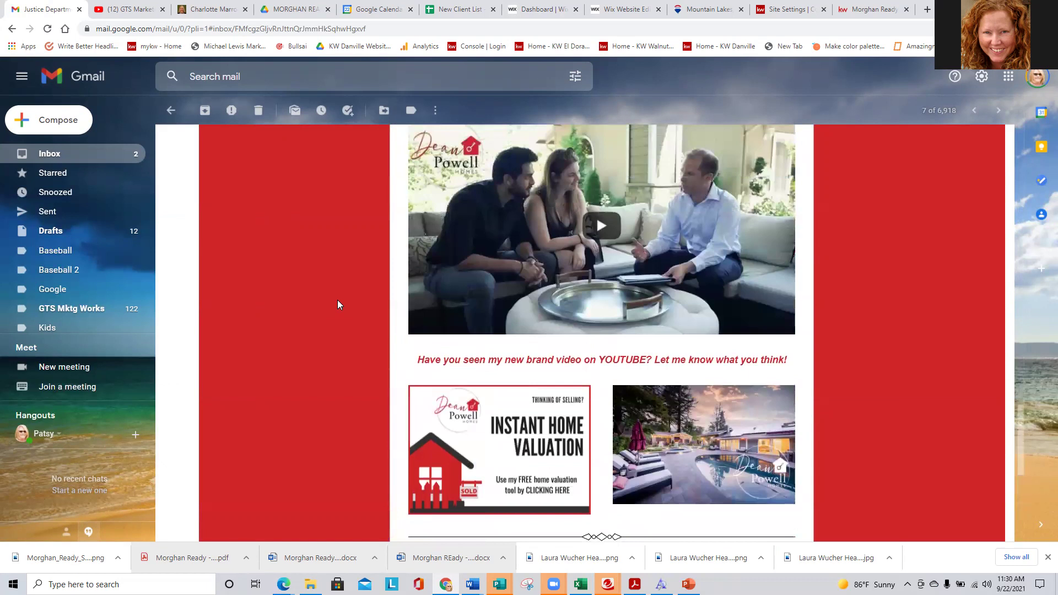
scroll(338, 300, "up", 10)
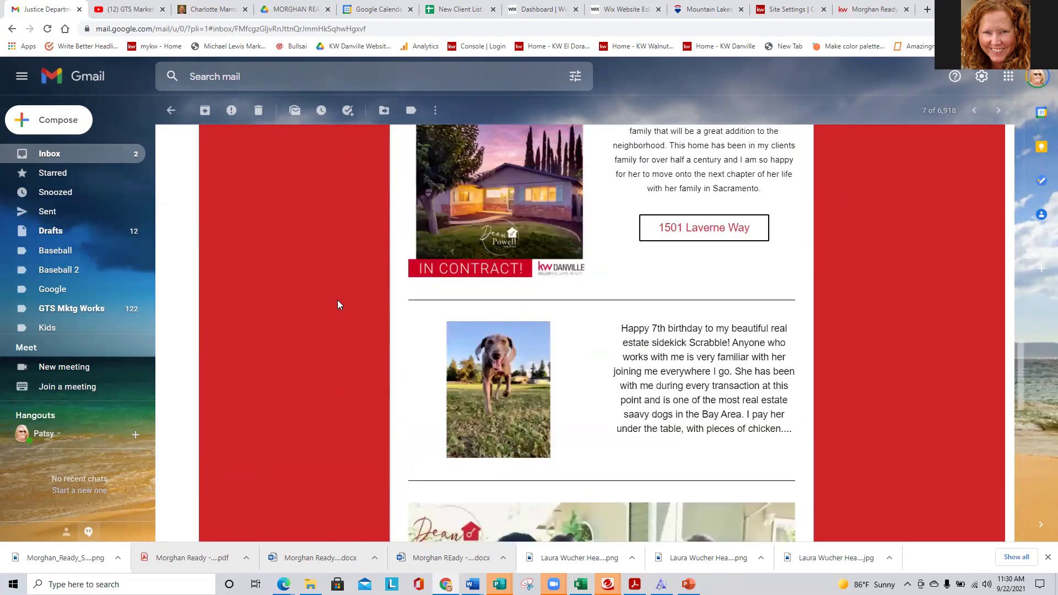
scroll(337, 304, "up", 2)
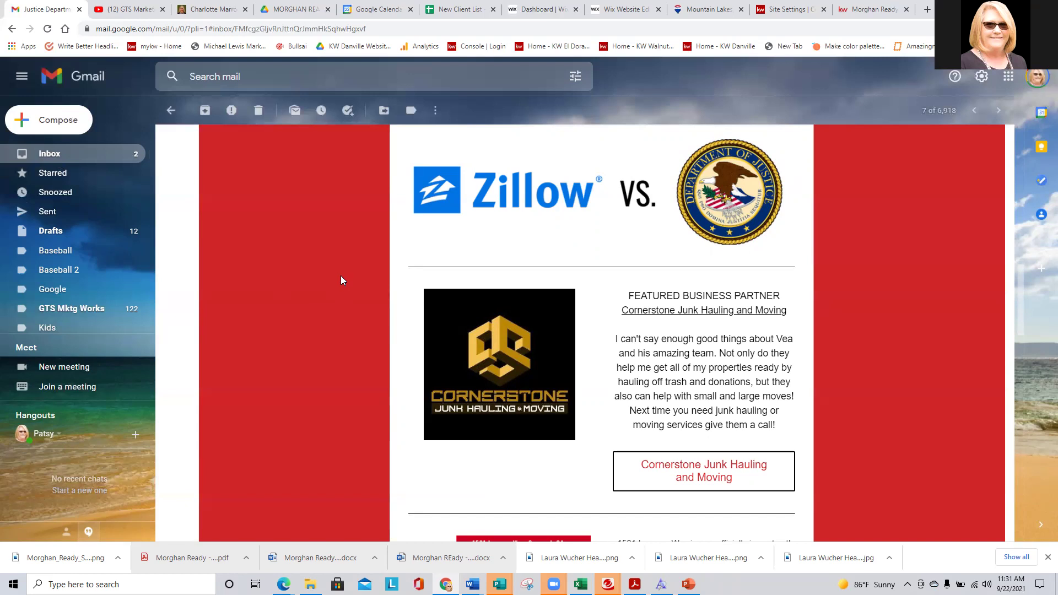
scroll(409, 300, "up", 10)
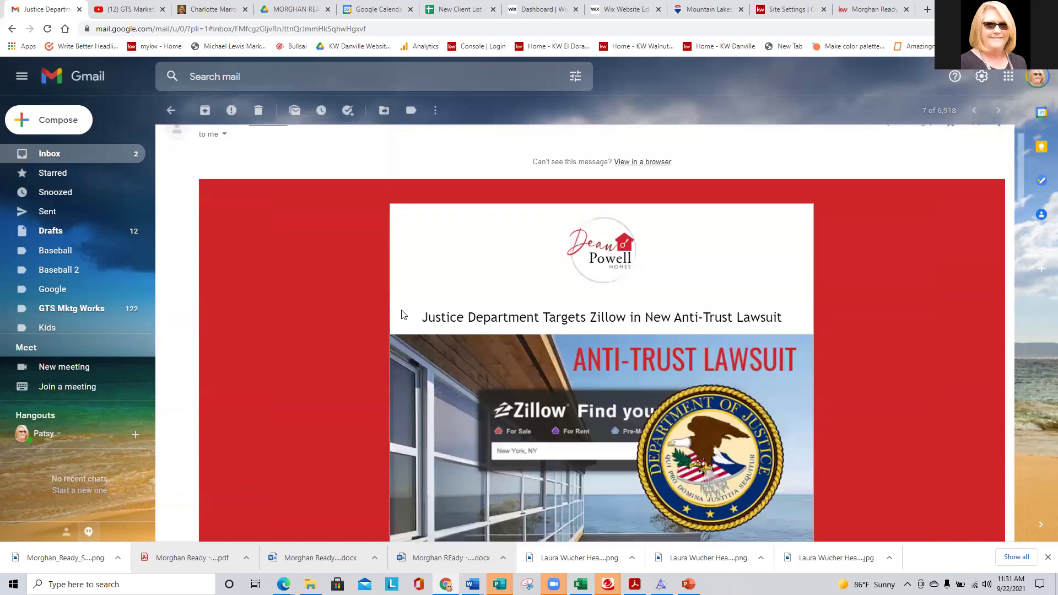
scroll(333, 336, "down", 1)
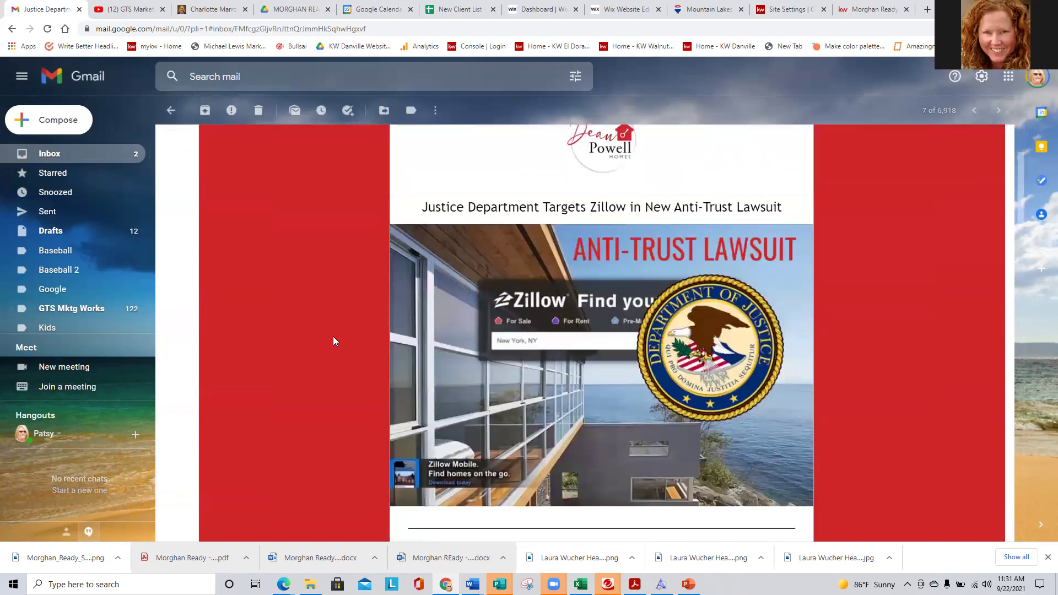
scroll(333, 336, "down", 3)
scroll(333, 336, "down", 6)
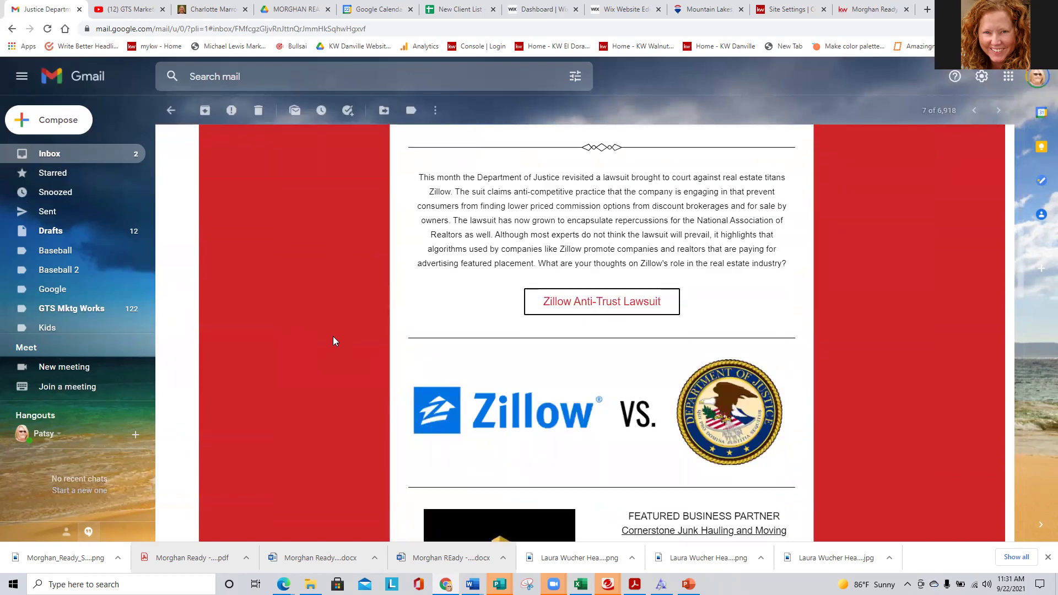
scroll(333, 336, "up", 10)
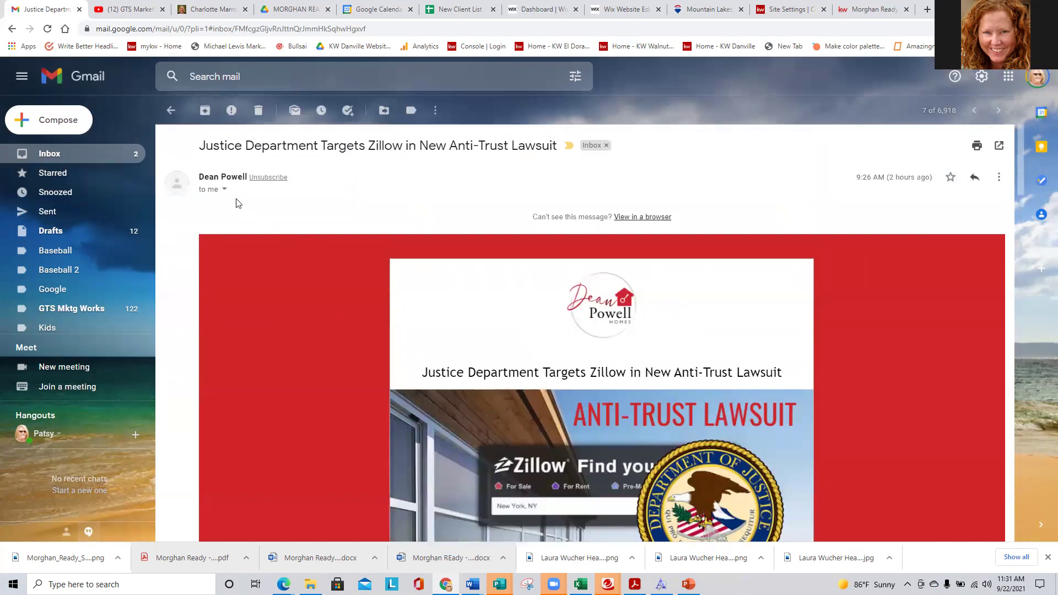
Show the newsletter's message details and check the sender, reply-to and recipient addresses
left_click(224, 190)
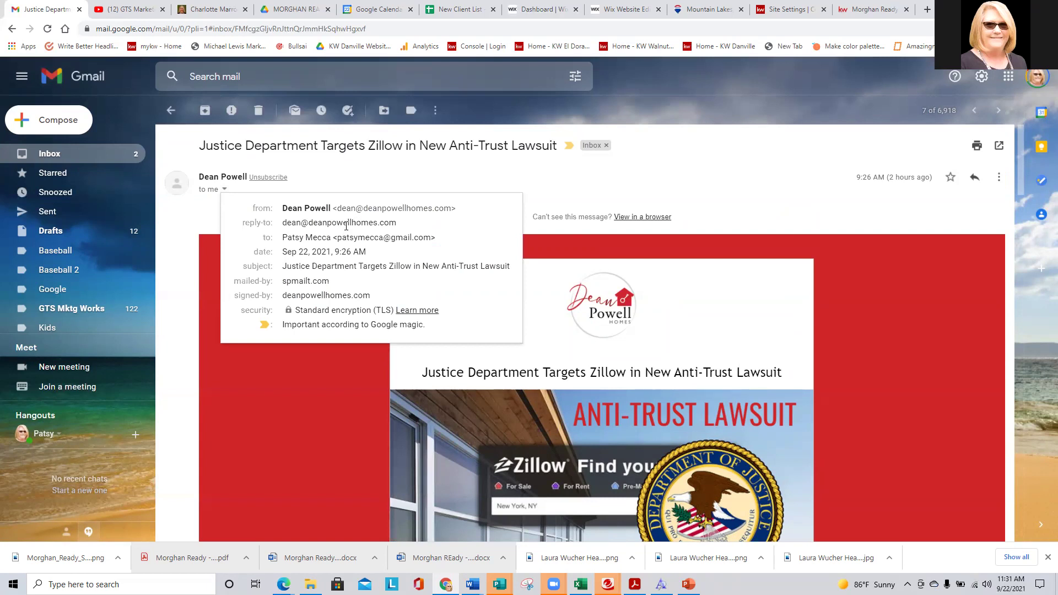
mouse_move(346, 226)
mouse_move(406, 239)
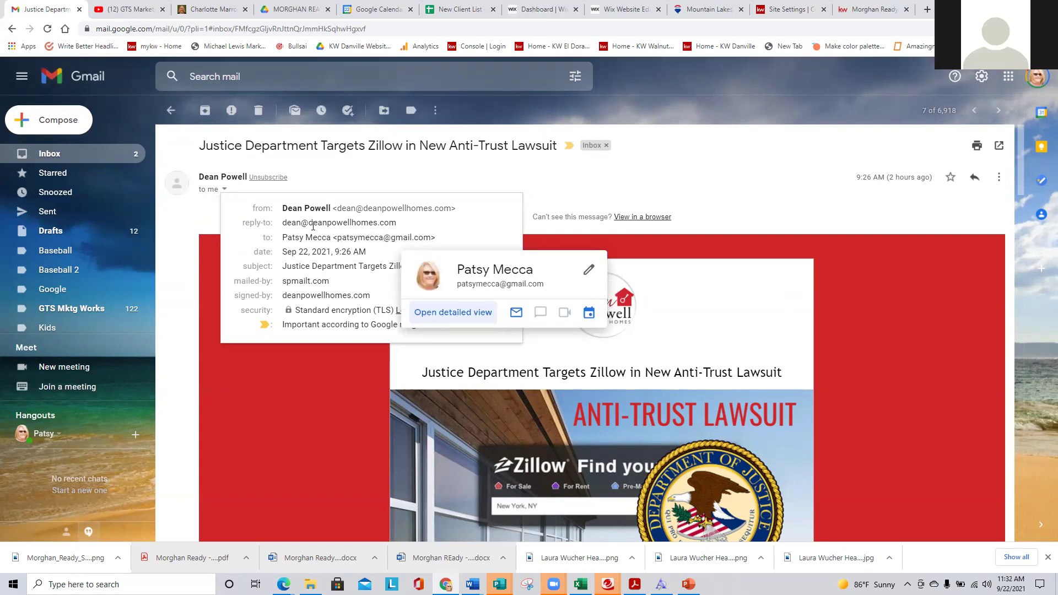
mouse_move(314, 221)
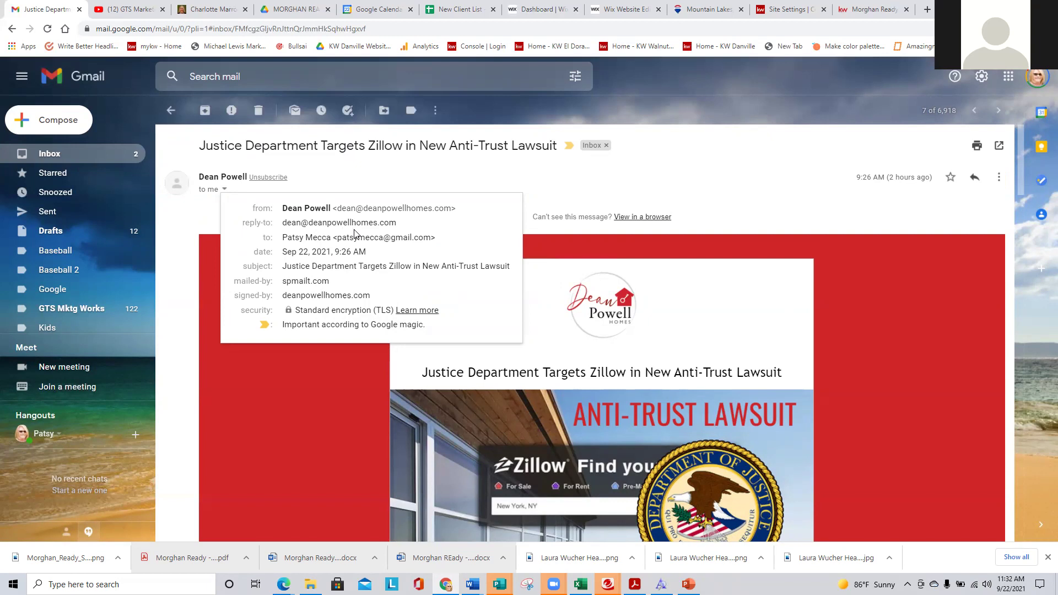
Switch back to the Wix dashboard and browse the contact labels available for the newsletter in Add recipients
left_click(621, 9)
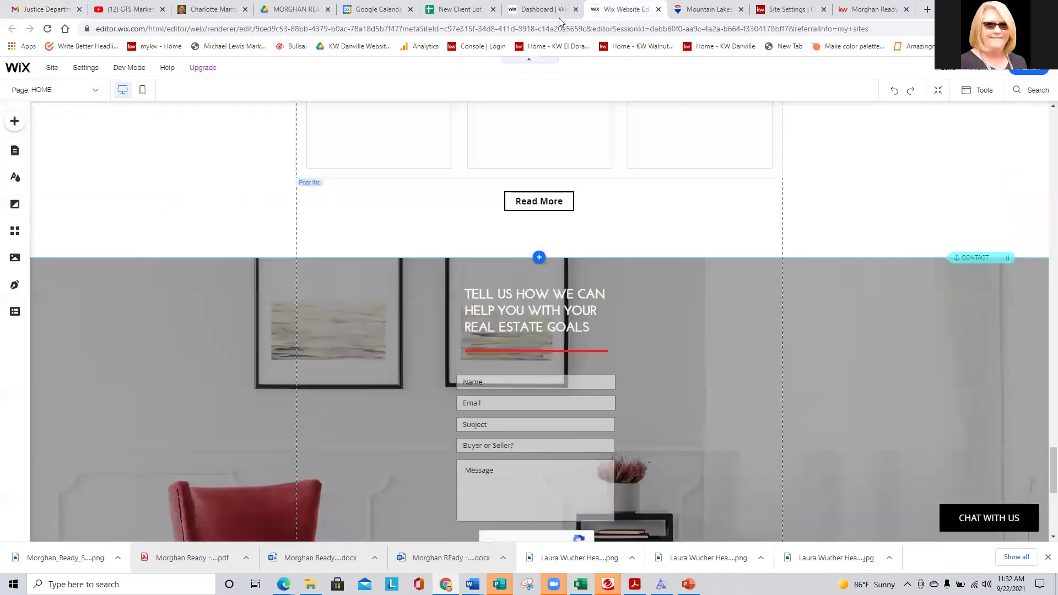
left_click(537, 10)
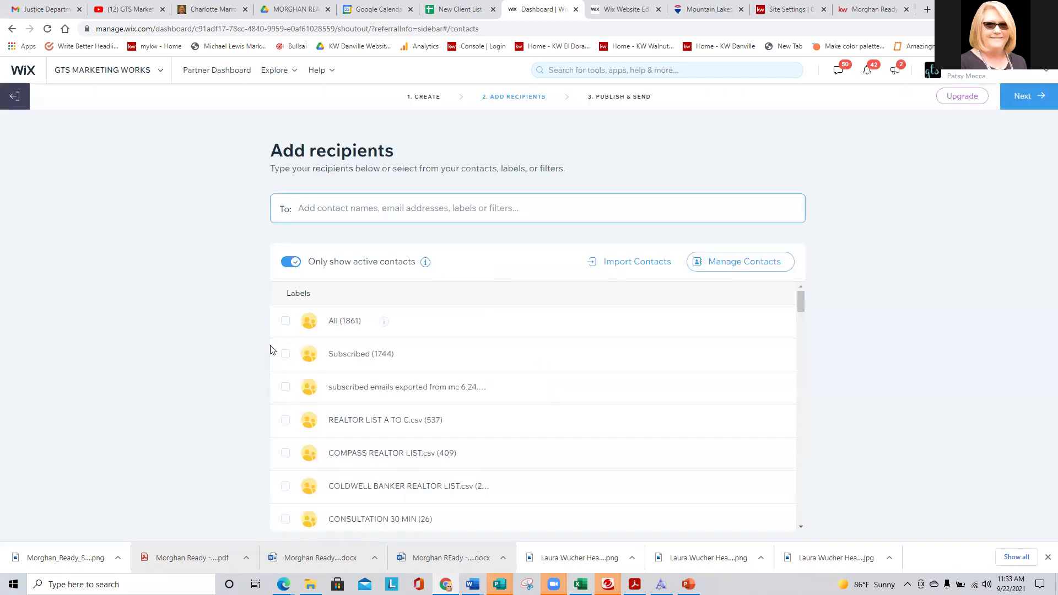
scroll(347, 350, "down", 7)
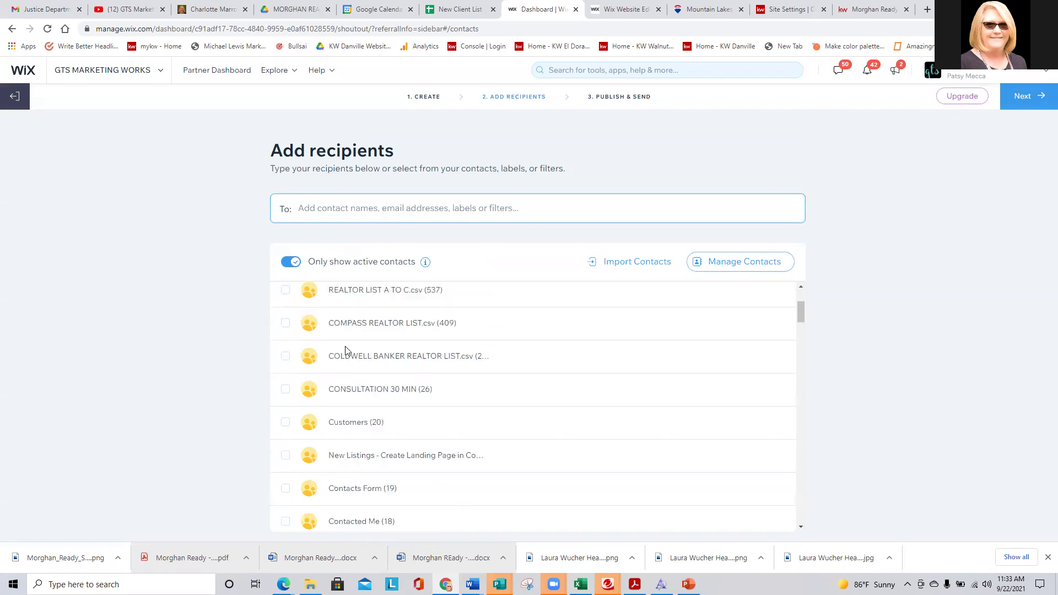
scroll(347, 368, "down", 9)
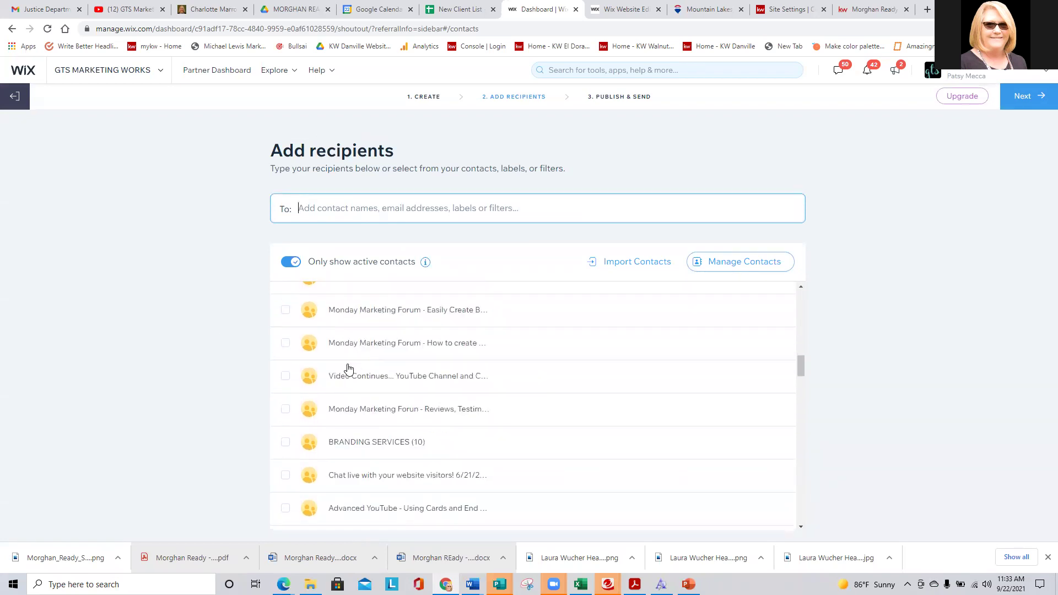
scroll(286, 380, "up", 15)
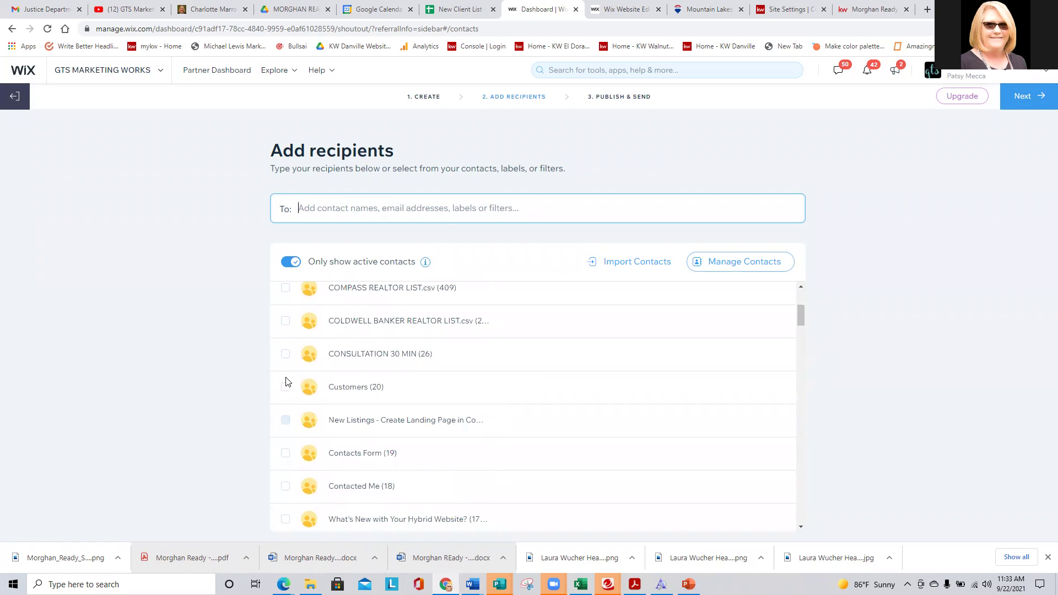
Select the Subscribed label to demonstrate choosing the newsletter's recipients, and exit the campaign setup to Email Marketing without publishing
left_click(286, 355)
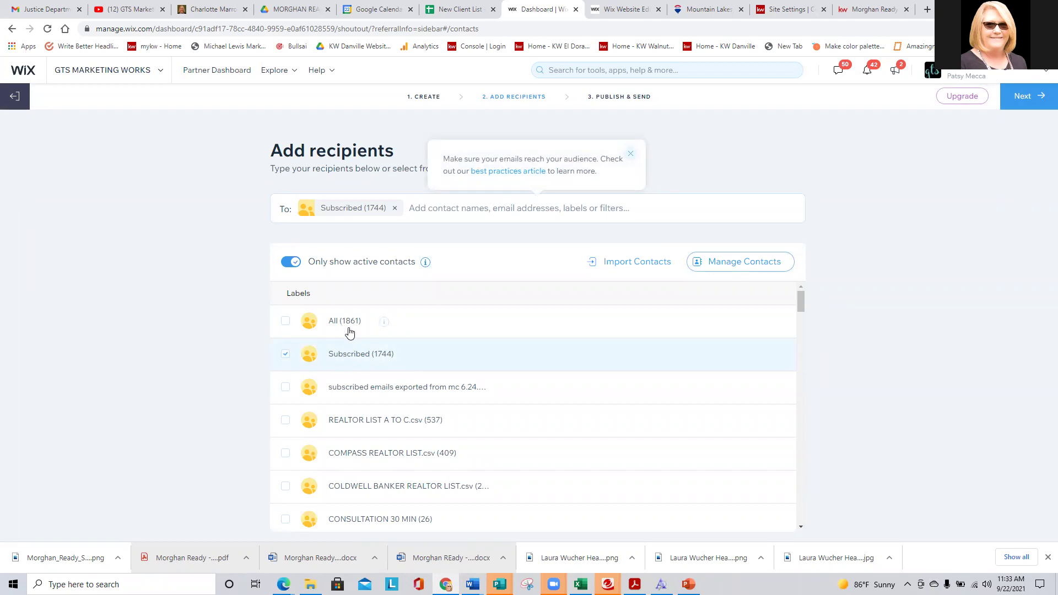
left_click(348, 361)
left_click(286, 353)
left_click(12, 98)
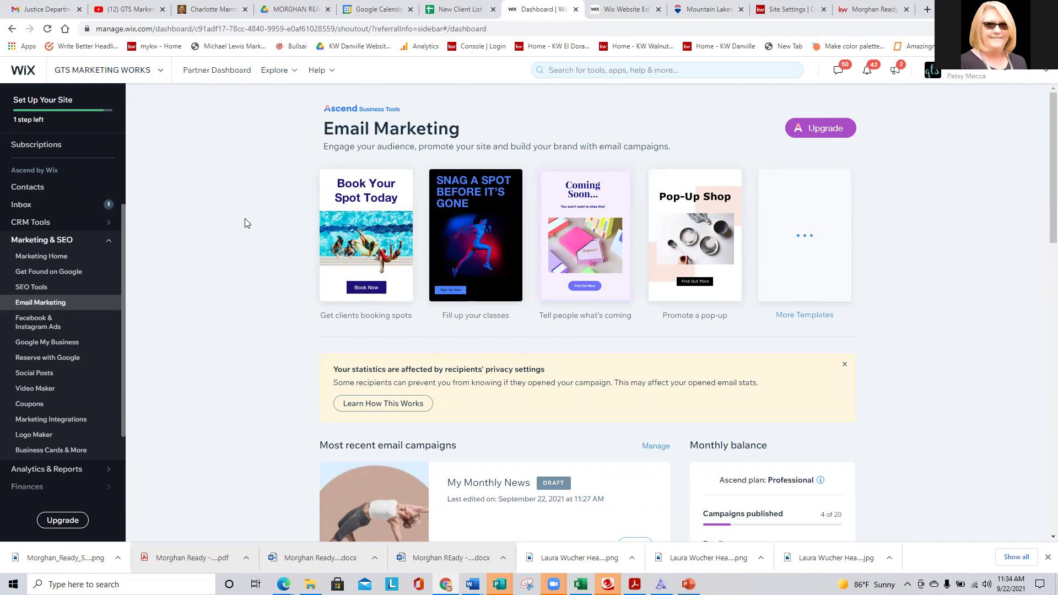
Look over the recent campaigns and monthly balance in Email Marketing and open the list of all email campaigns
scroll(245, 219, "down", 2)
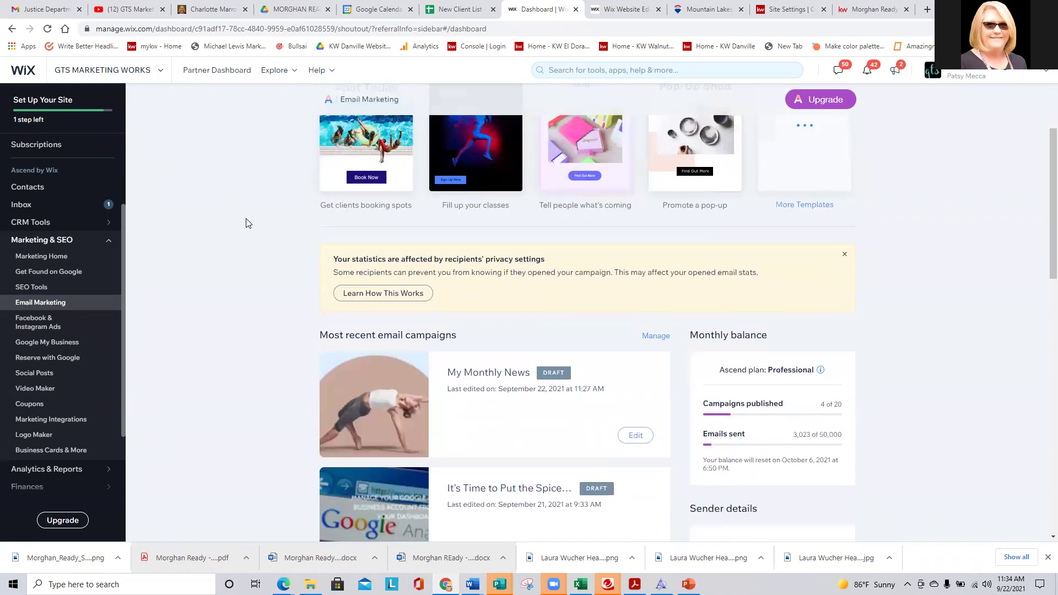
scroll(246, 223, "down", 2)
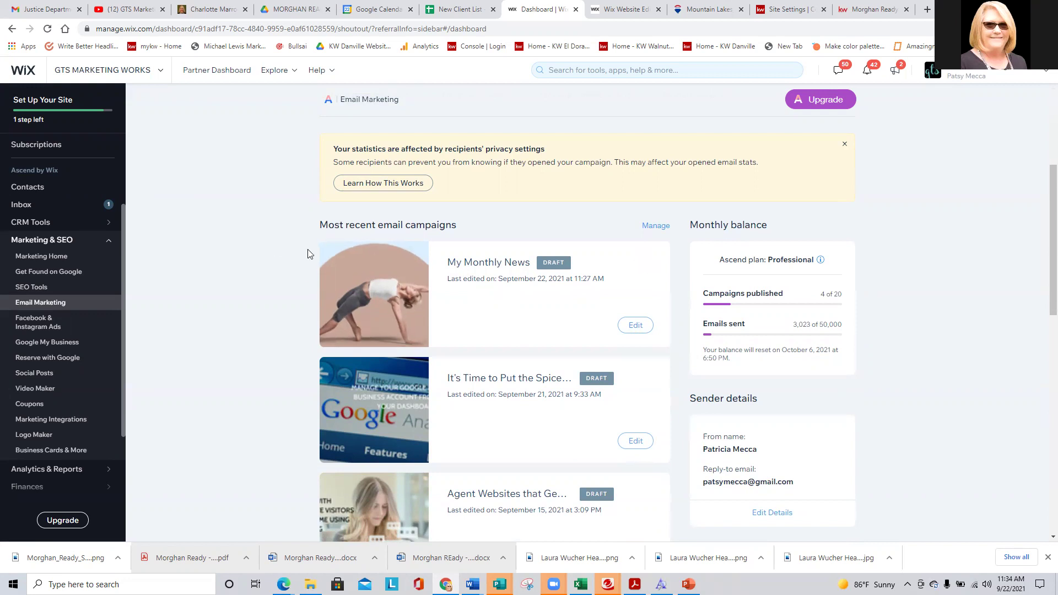
scroll(226, 229, "down", 1)
scroll(226, 230, "down", 4)
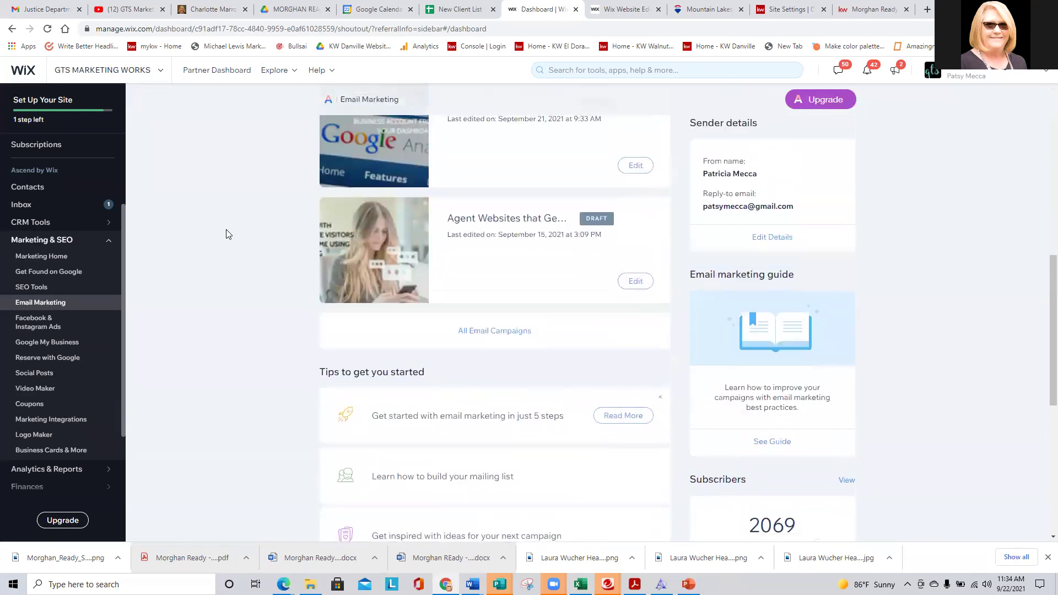
left_click(474, 333)
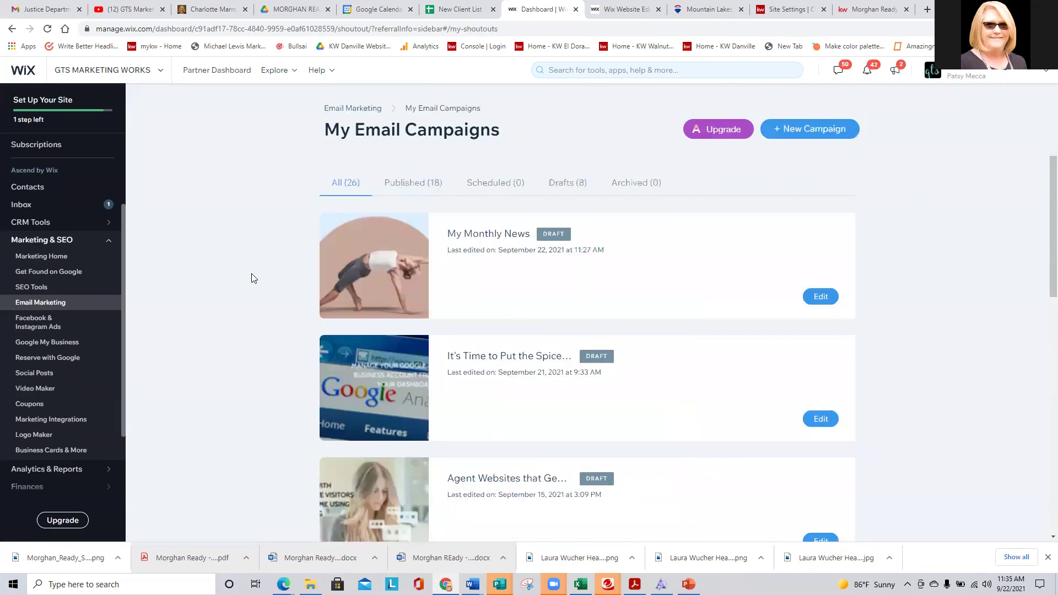
Examine the sent campaigns' delivered, opened and clicked statistics and their Reuse option in the campaign list
scroll(251, 277, "down", 10)
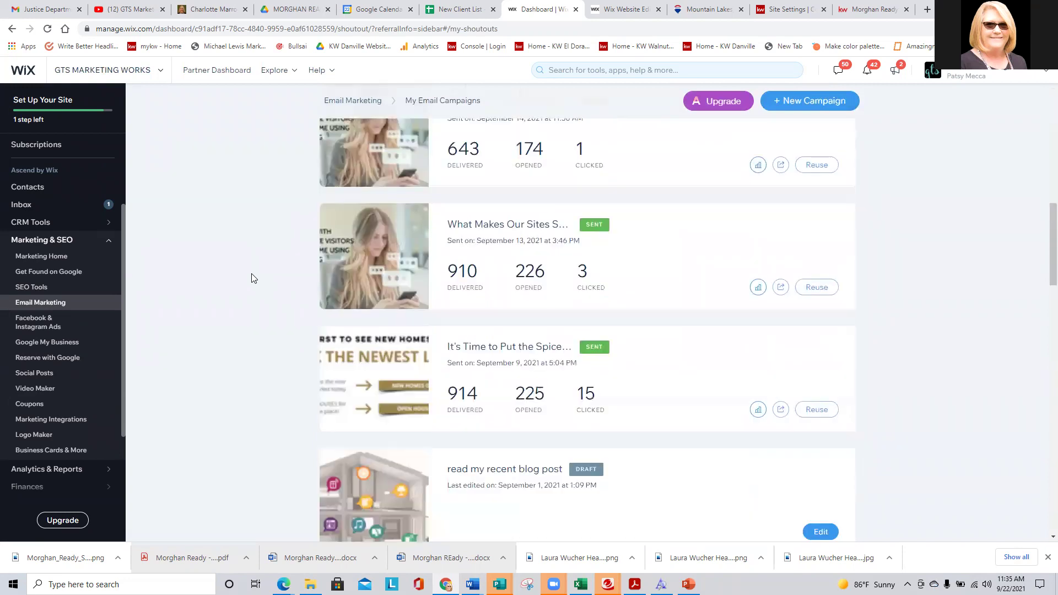
scroll(251, 278, "down", 3)
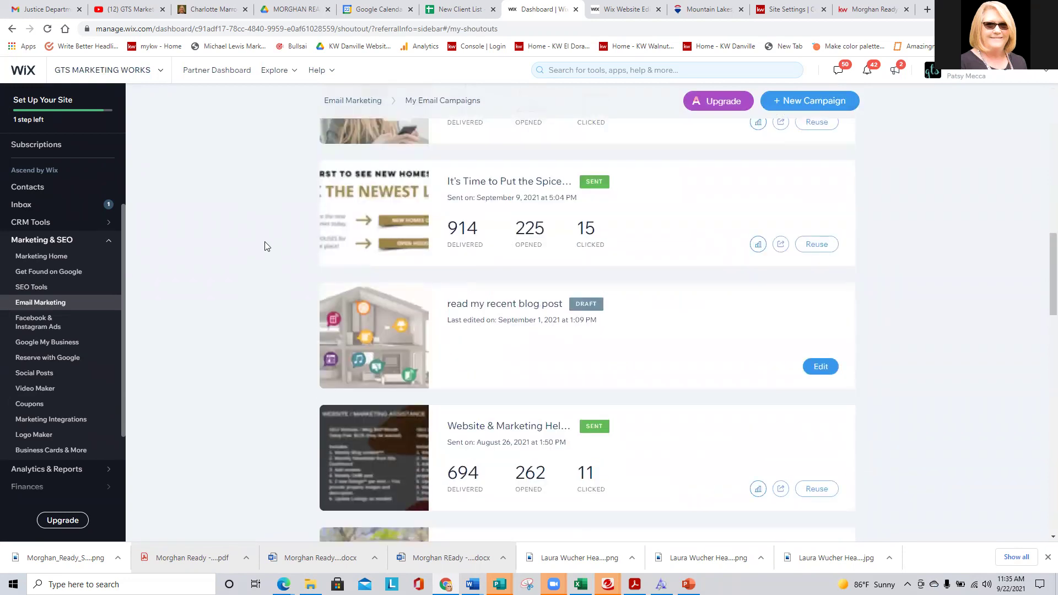
scroll(265, 246, "up", 2)
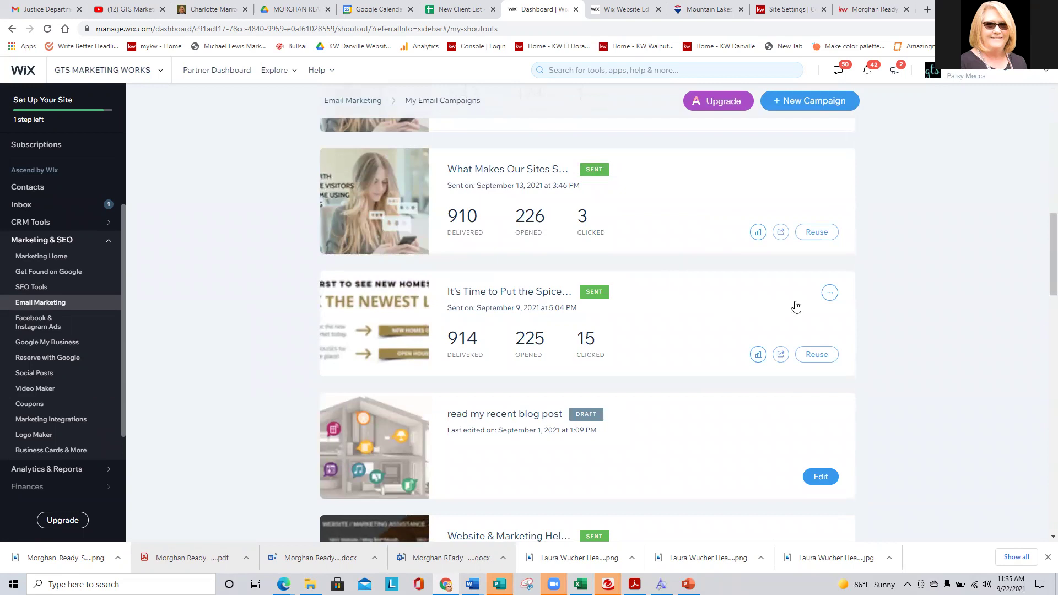
left_click(824, 359)
scroll(705, 338, "down", 2)
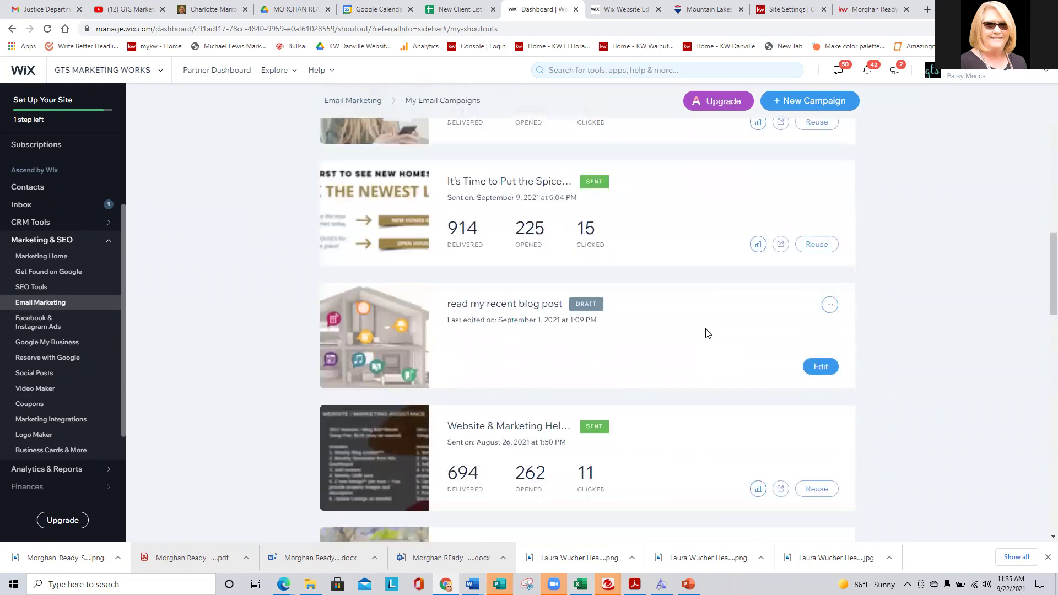
scroll(707, 334, "down", 3)
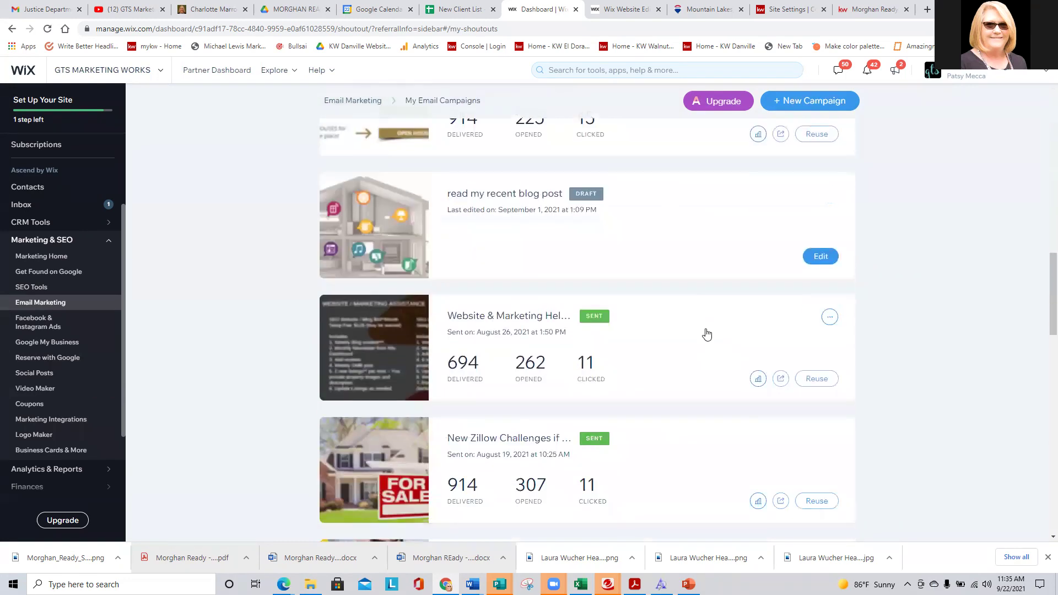
Open the Facebook & Instagram Ads page of the Wix marketing tools
scroll(708, 333, "up", 20)
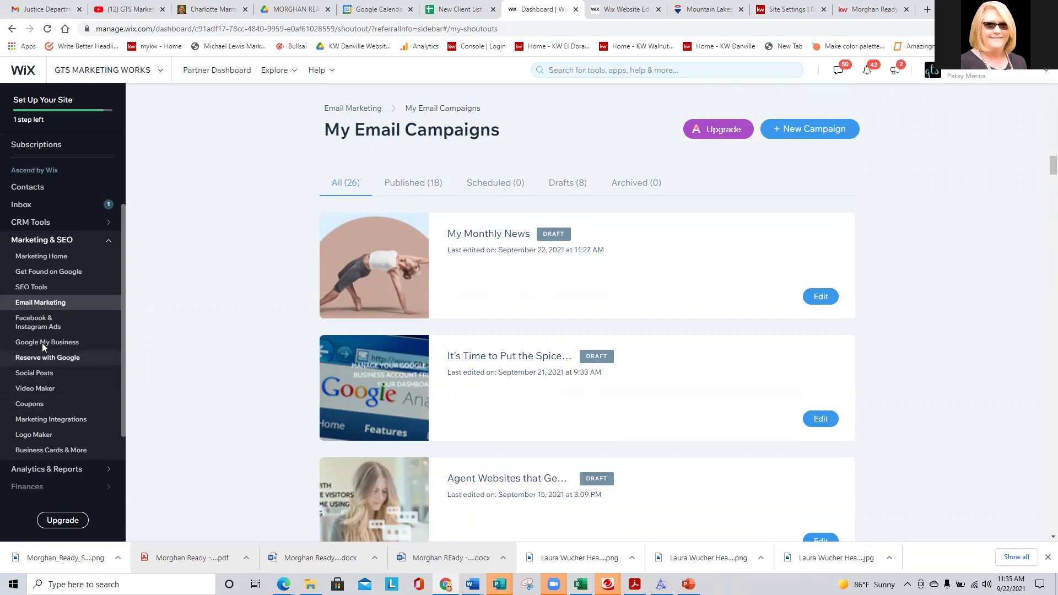
left_click(25, 329)
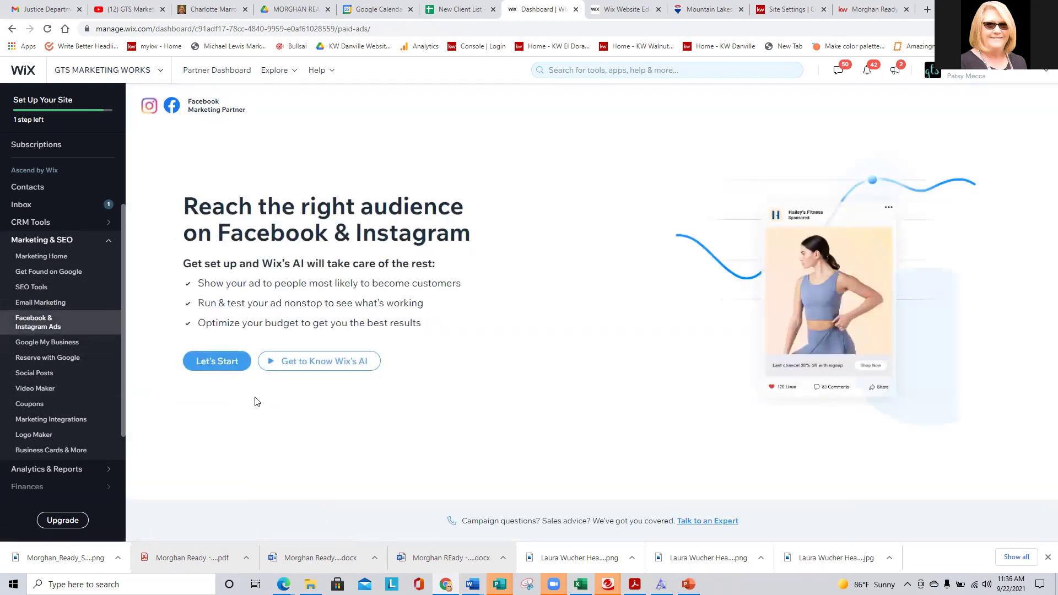
Open the Google My Business page of the Wix marketing tools to show the business profile
left_click(30, 330)
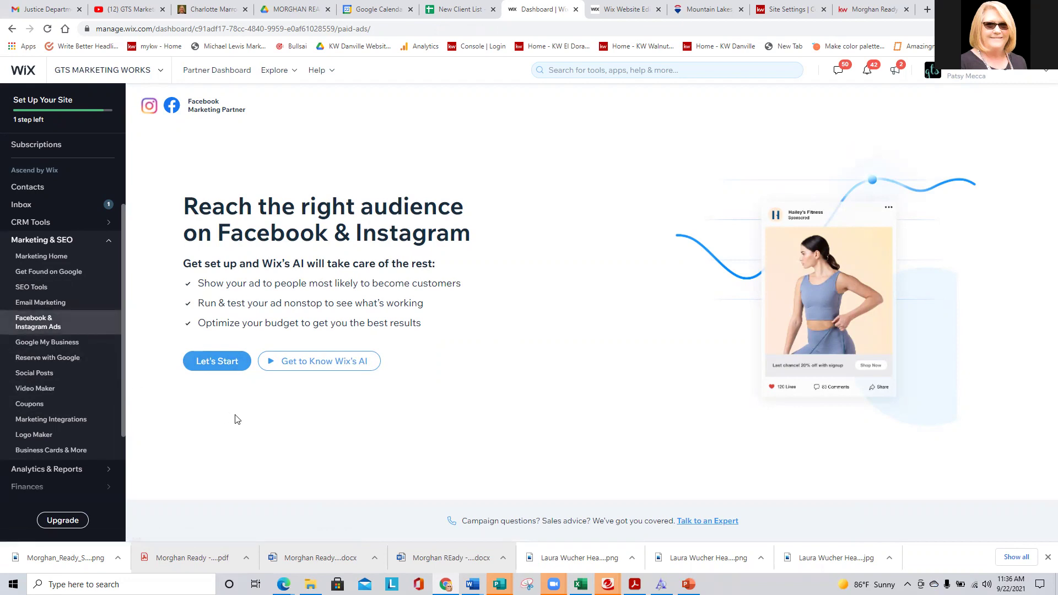
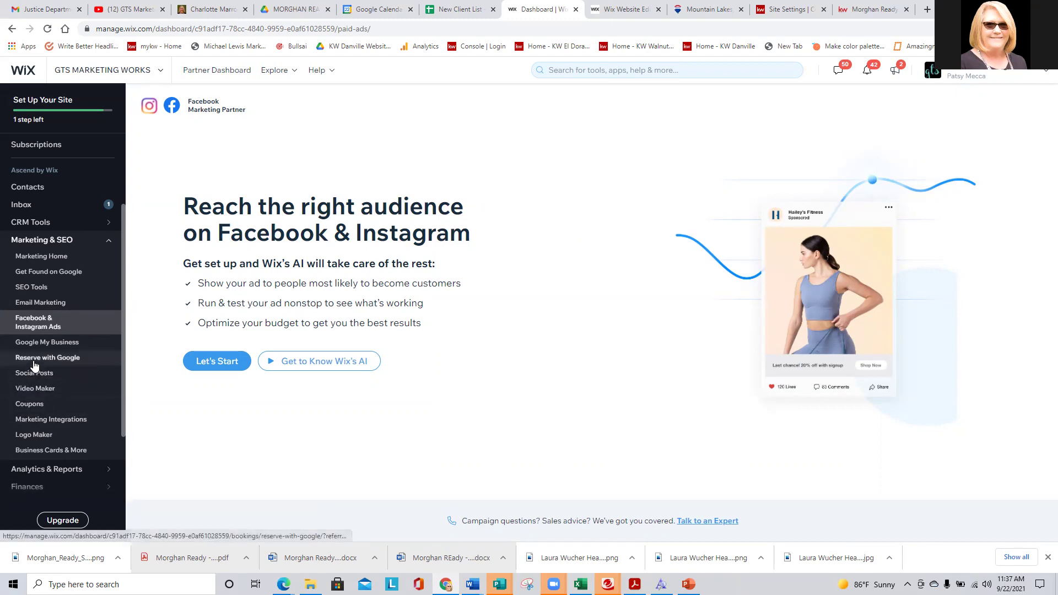
left_click(44, 344)
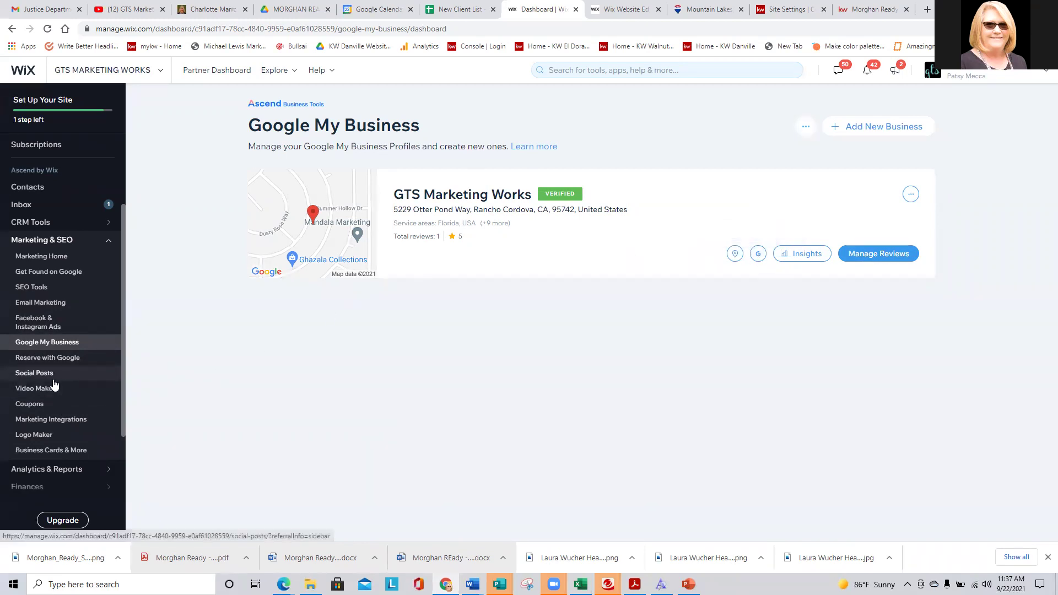
Open the Social Posts page and look over Today's pick and the first post templates
left_click(35, 375)
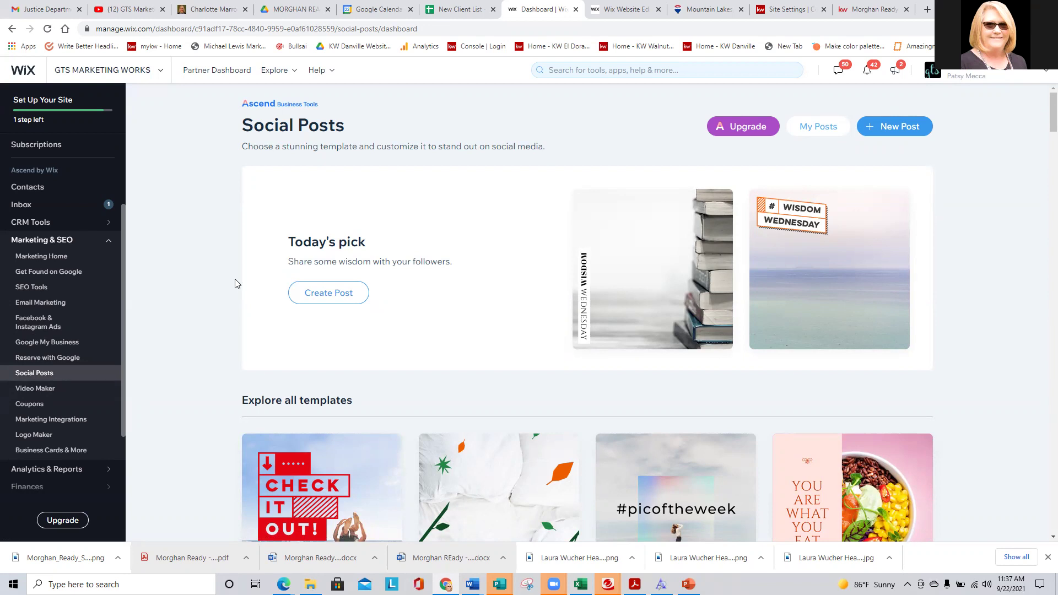
scroll(236, 282, "down", 3)
scroll(237, 281, "up", 3)
scroll(456, 329, "down", 3)
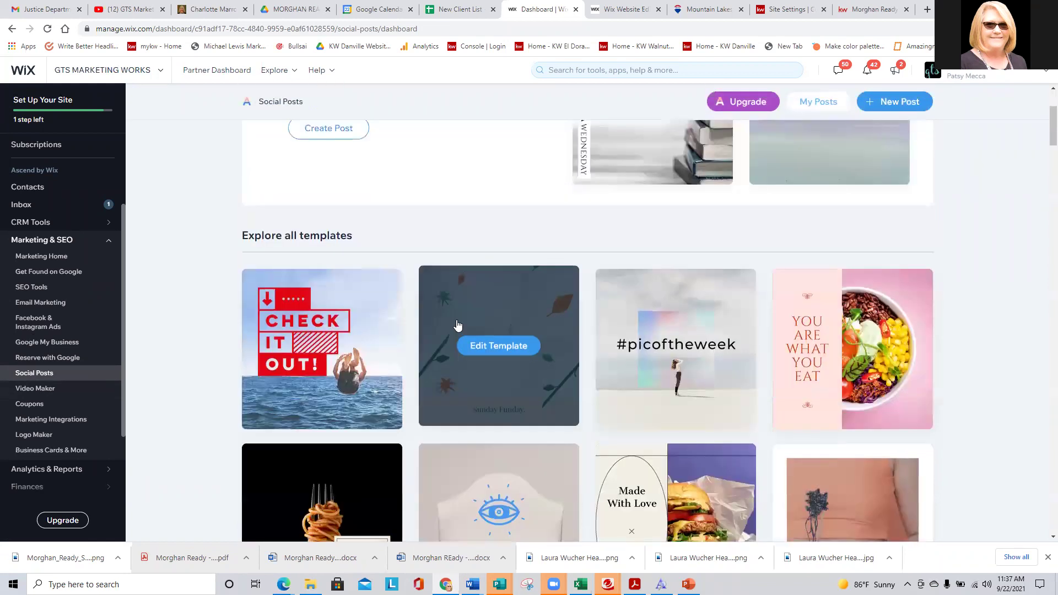
Open Today's pick as a new post in the editor, and return to the Social Posts page
scroll(359, 237, "up", 2)
left_click(348, 236)
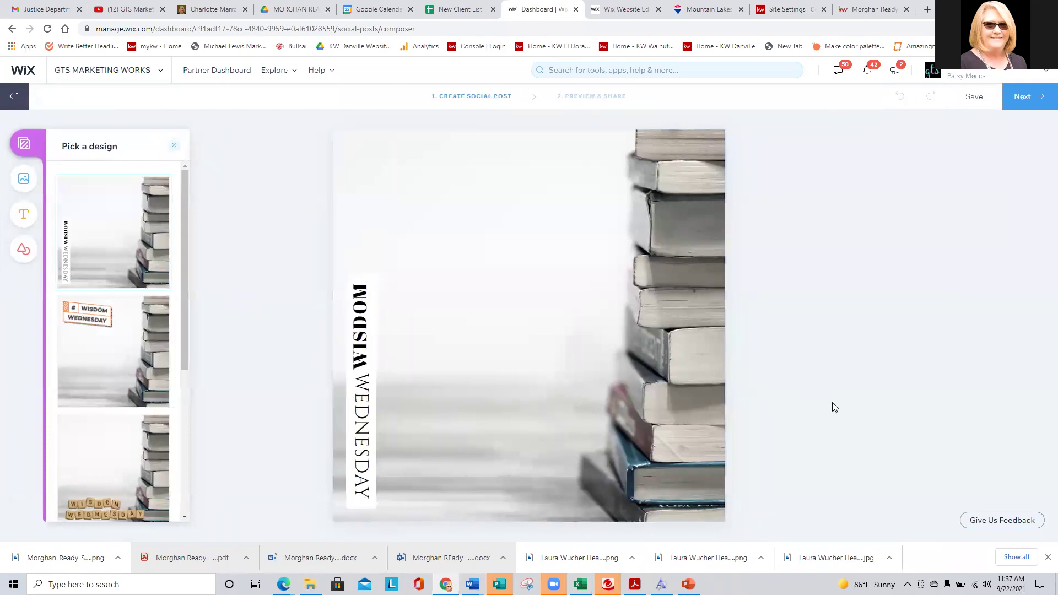
left_click(14, 98)
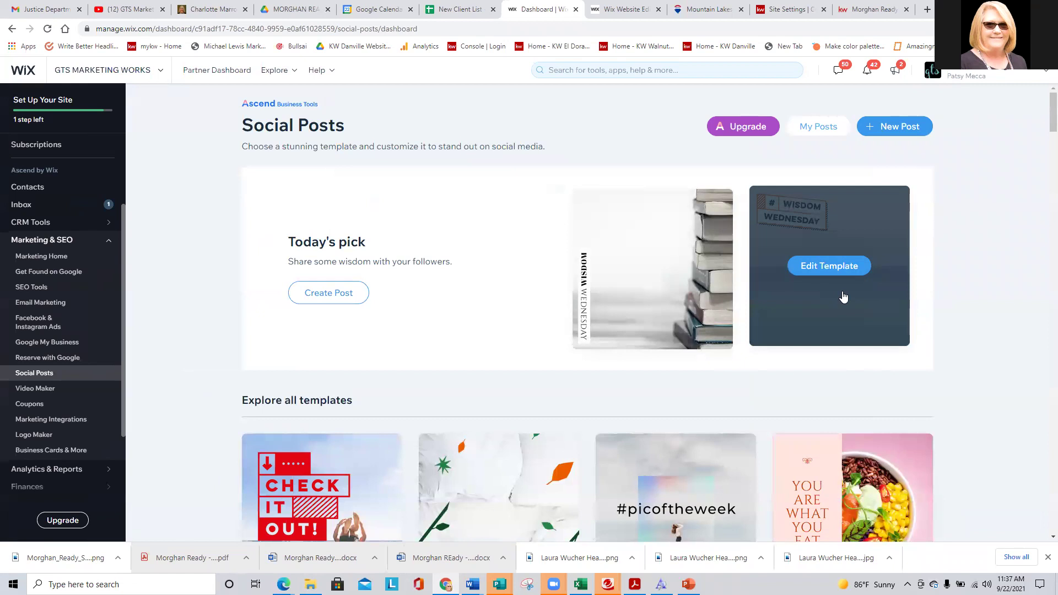
Open the "It does not matter how slowly you go, as long as you do not stop." quote template for editing
scroll(557, 302, "down", 3)
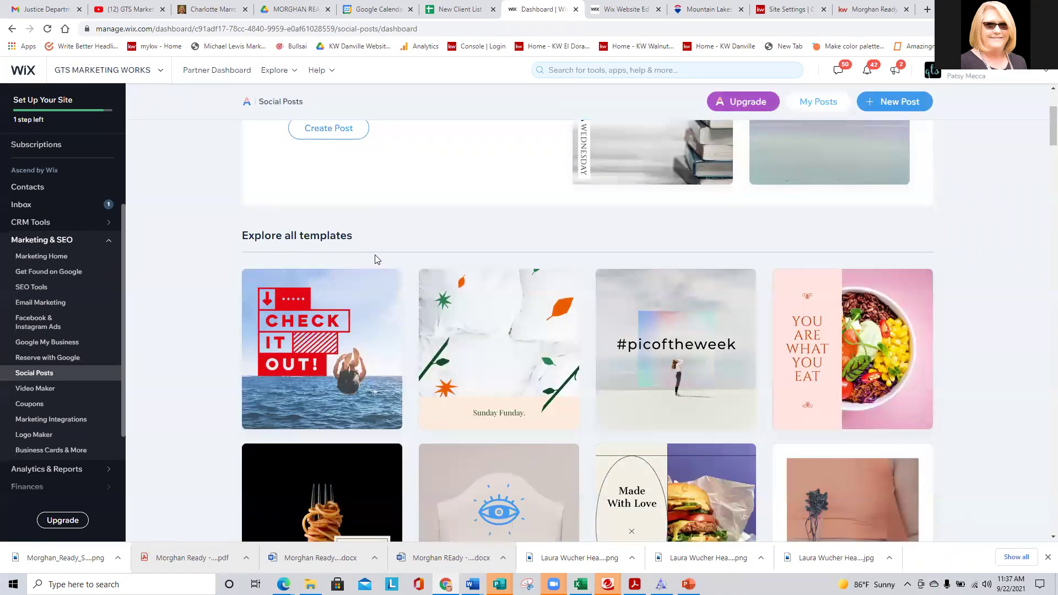
scroll(377, 259, "down", 8)
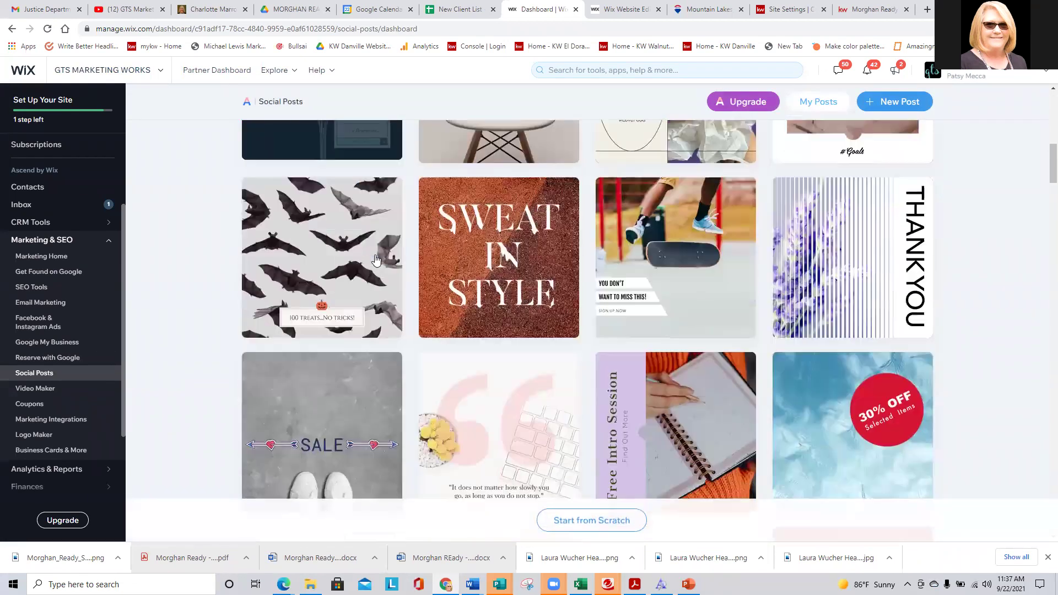
scroll(375, 262, "down", 2)
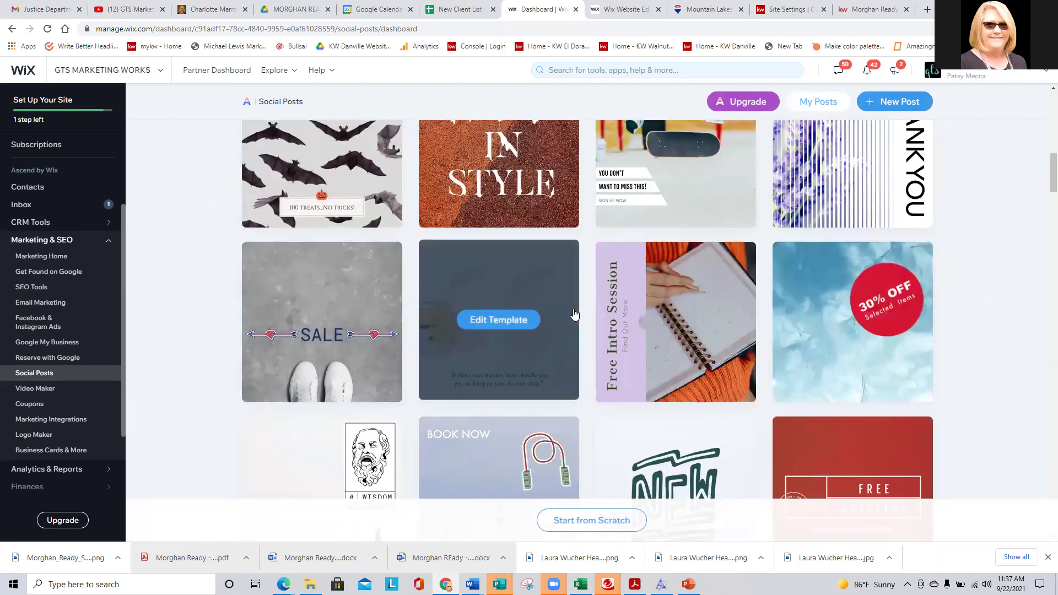
left_click(522, 300)
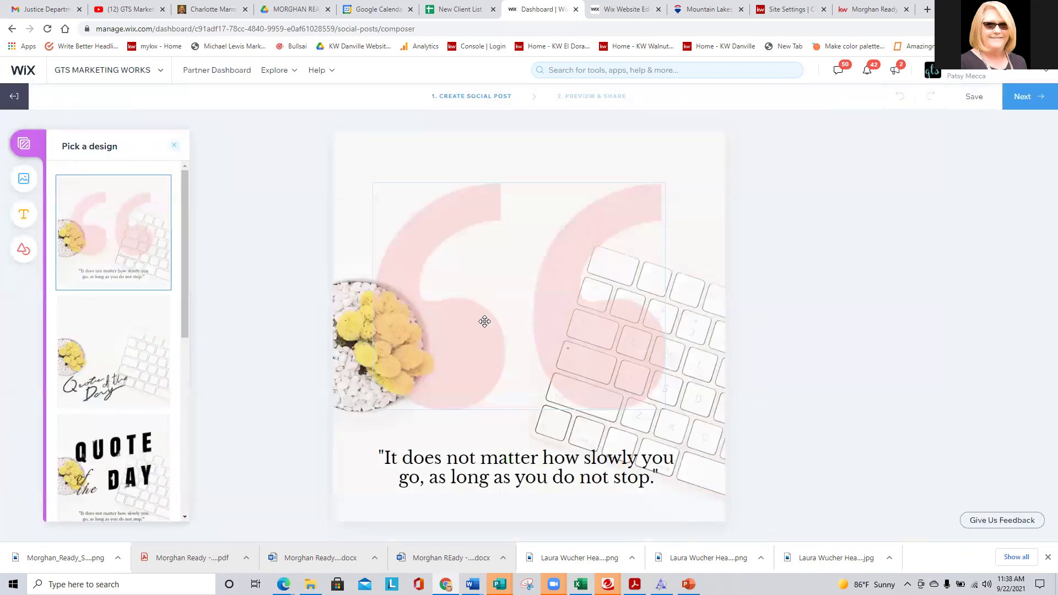
Set the pink quotation marks' opacity to 45% and show the text options of the quote below them
left_click(463, 271)
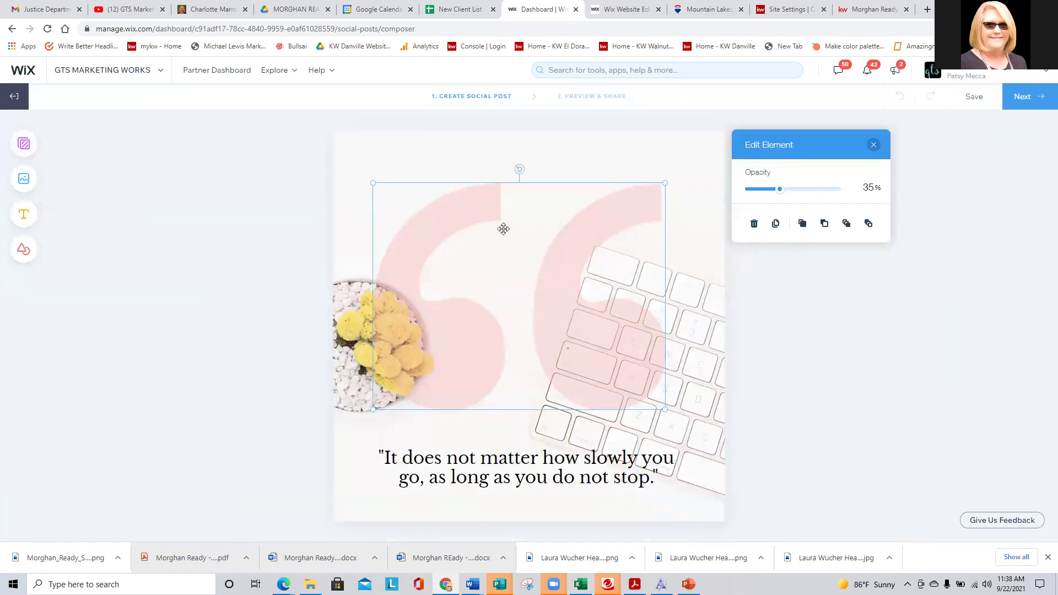
mouse_move(783, 194)
left_mouse_down()
mouse_move(801, 196)
mouse_move(780, 193)
mouse_move(789, 196)
left_mouse_up()
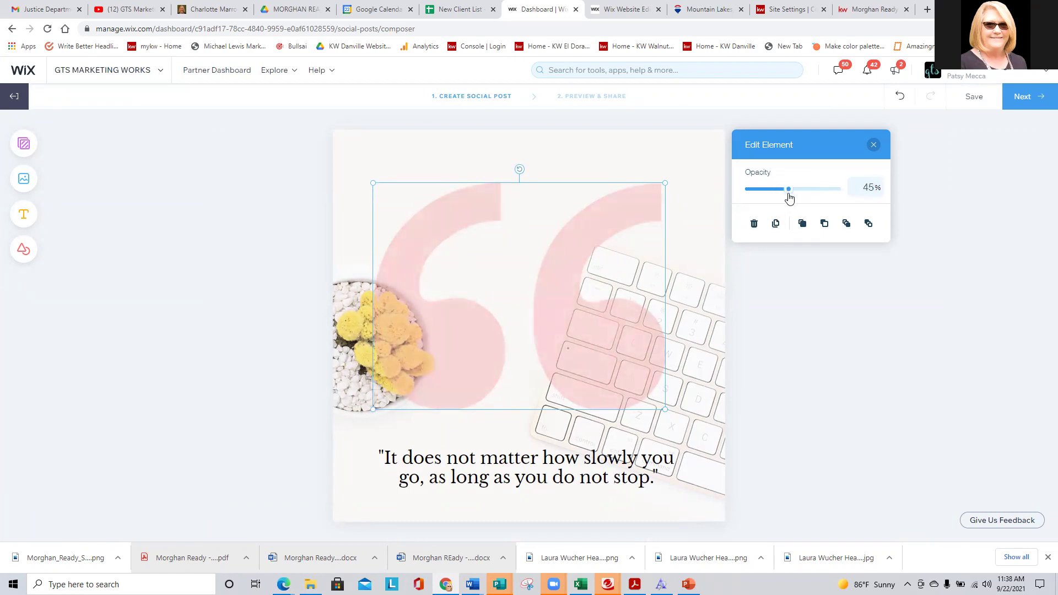
left_click(702, 310)
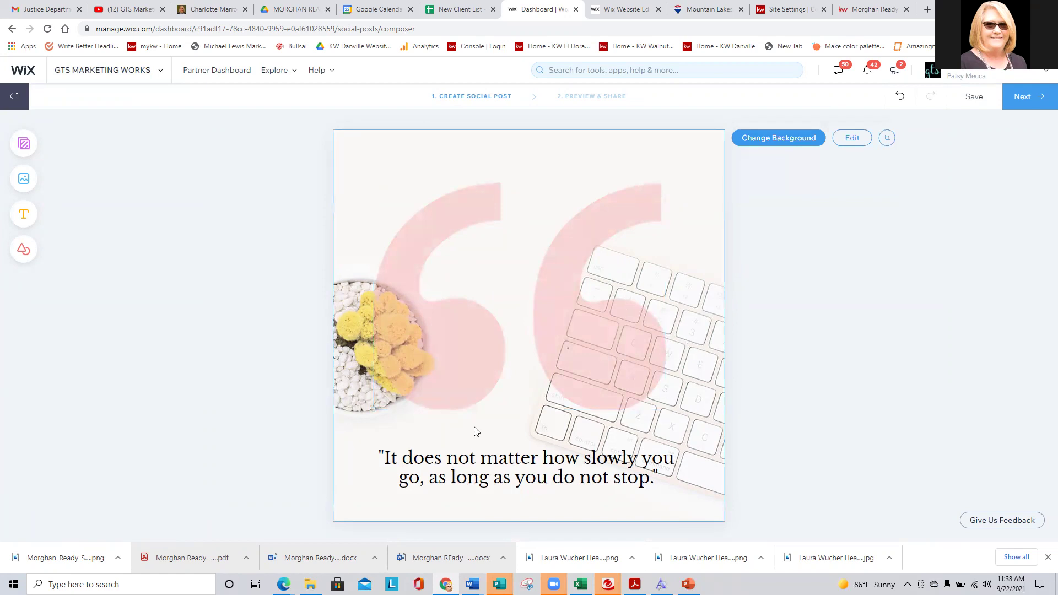
double_click(455, 473)
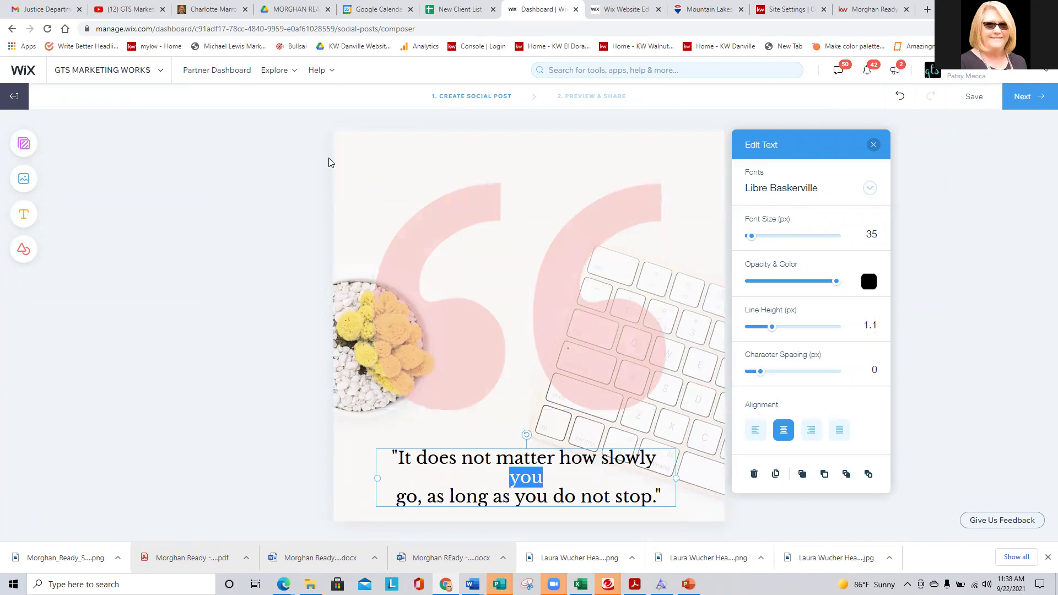
left_click(363, 154)
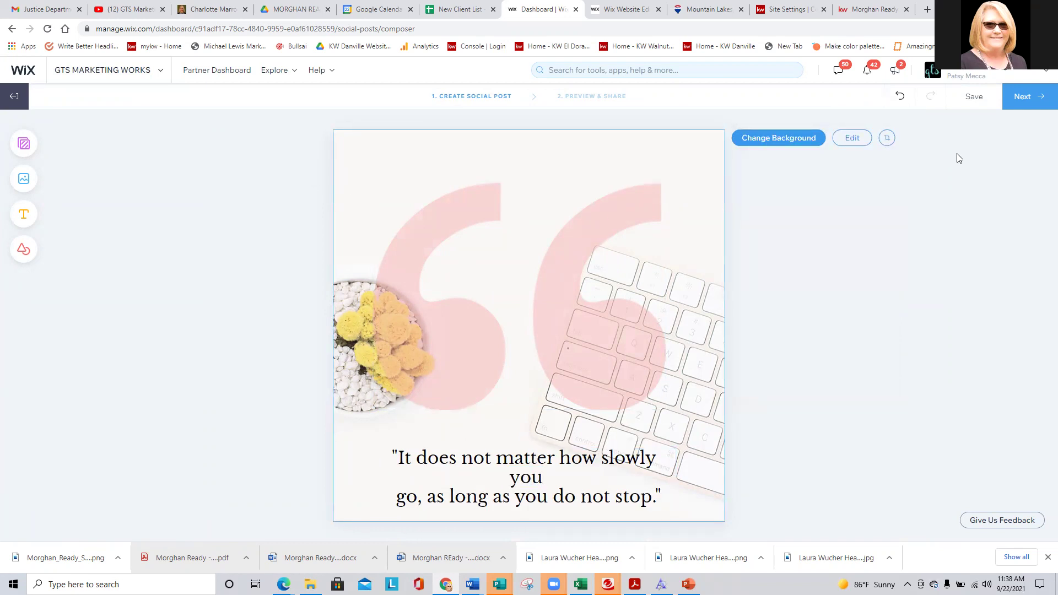
Proceed to the post's sharing page, show the Facebook caption field, and exit to Social Posts without connecting a page
left_click(1026, 102)
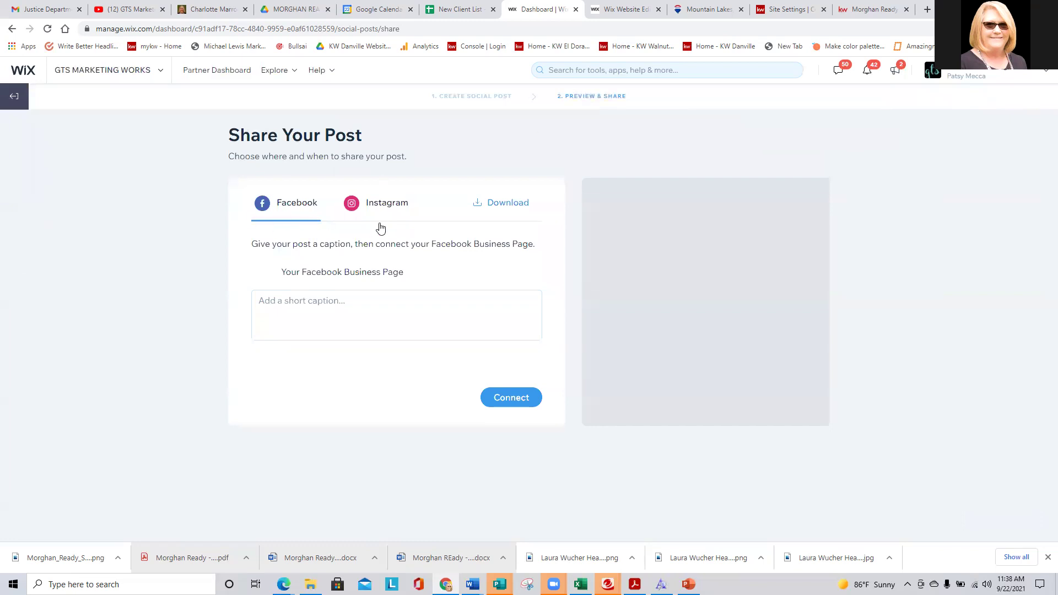
left_click(413, 304)
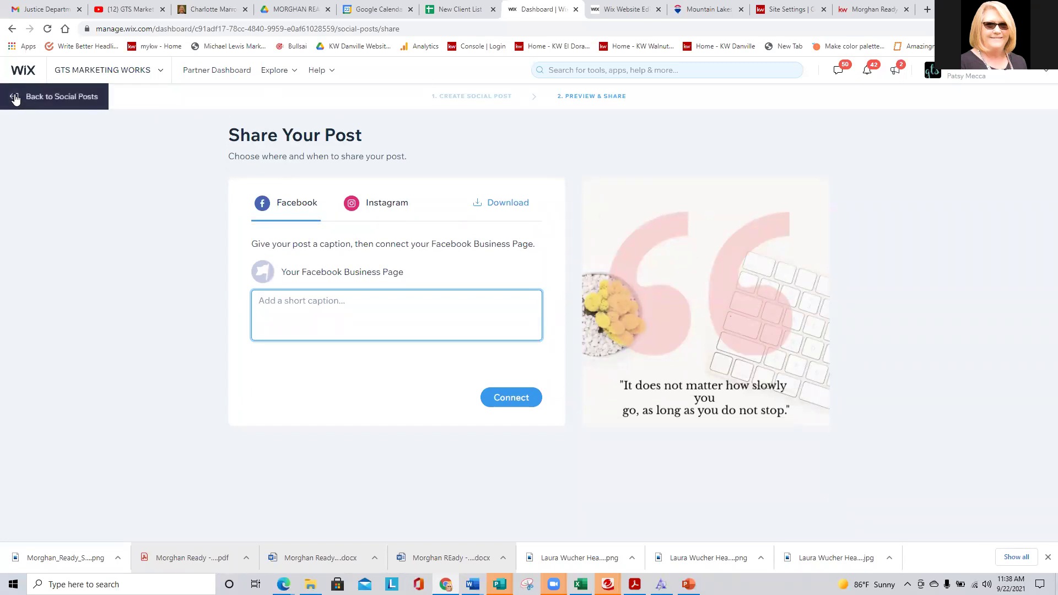
left_click(14, 97)
left_click(662, 336)
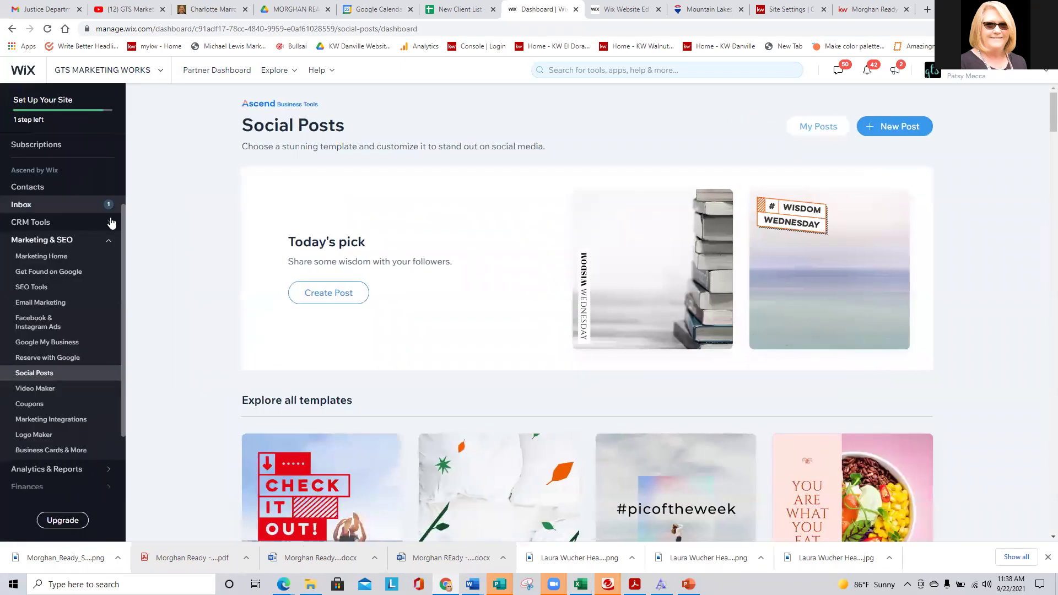
Browse further through the Social Posts template gallery to show the range of designs
scroll(274, 266, "down", 7)
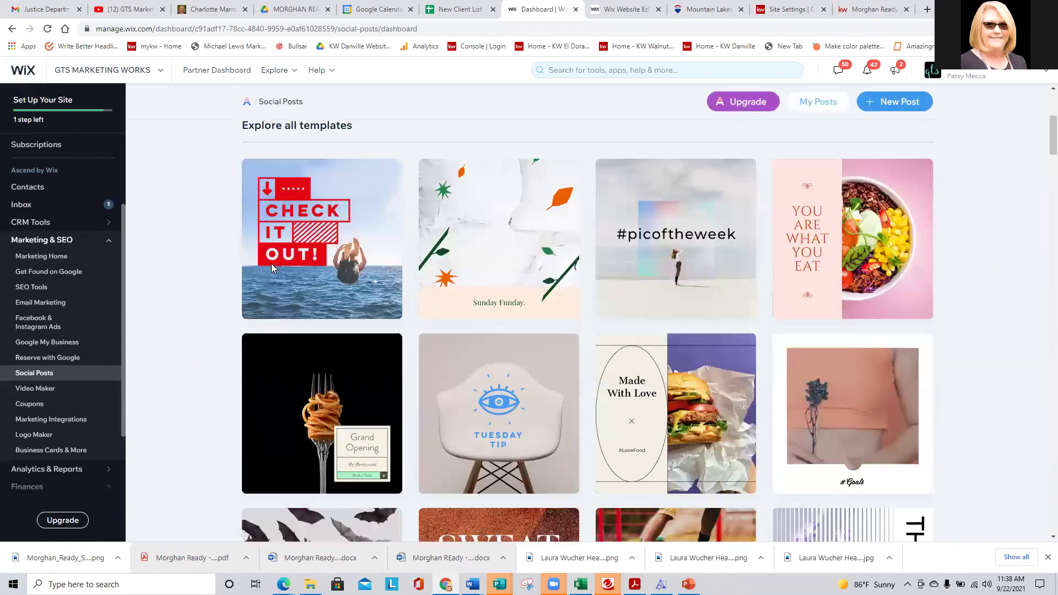
scroll(264, 270, "down", 13)
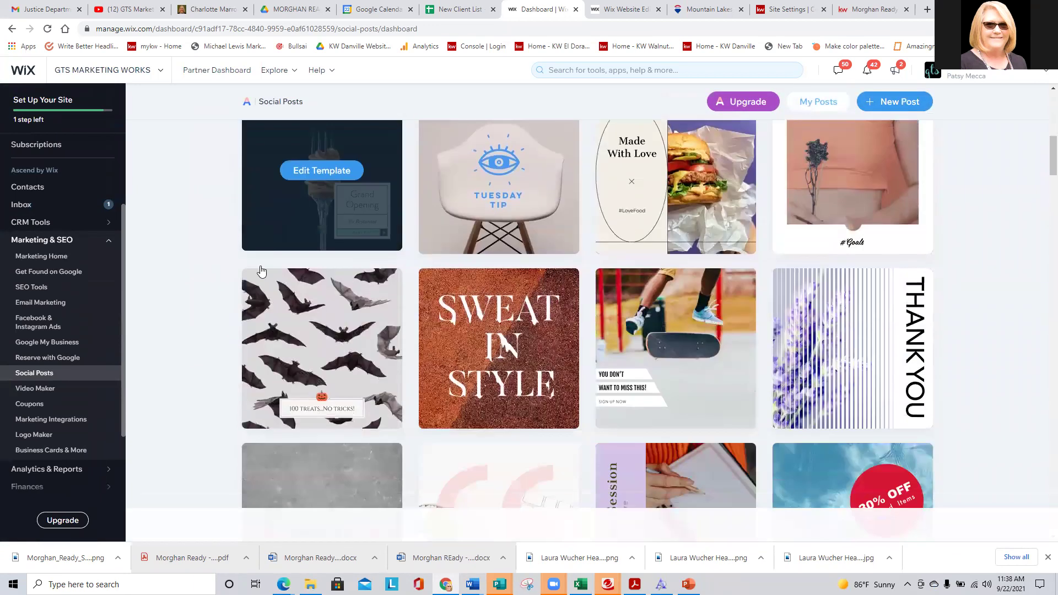
scroll(255, 276, "down", 8)
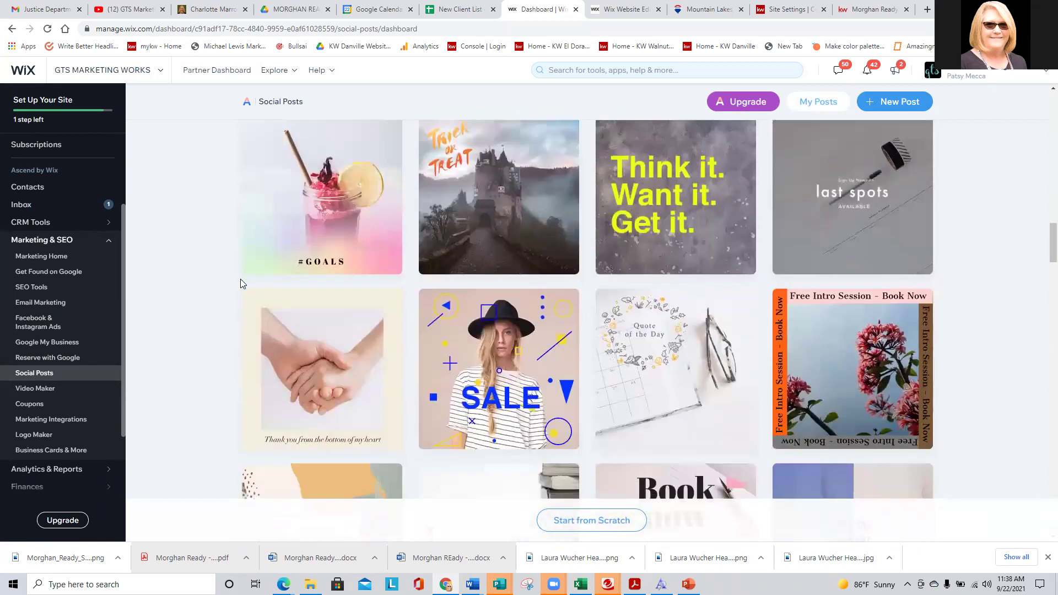
scroll(241, 279, "down", 8)
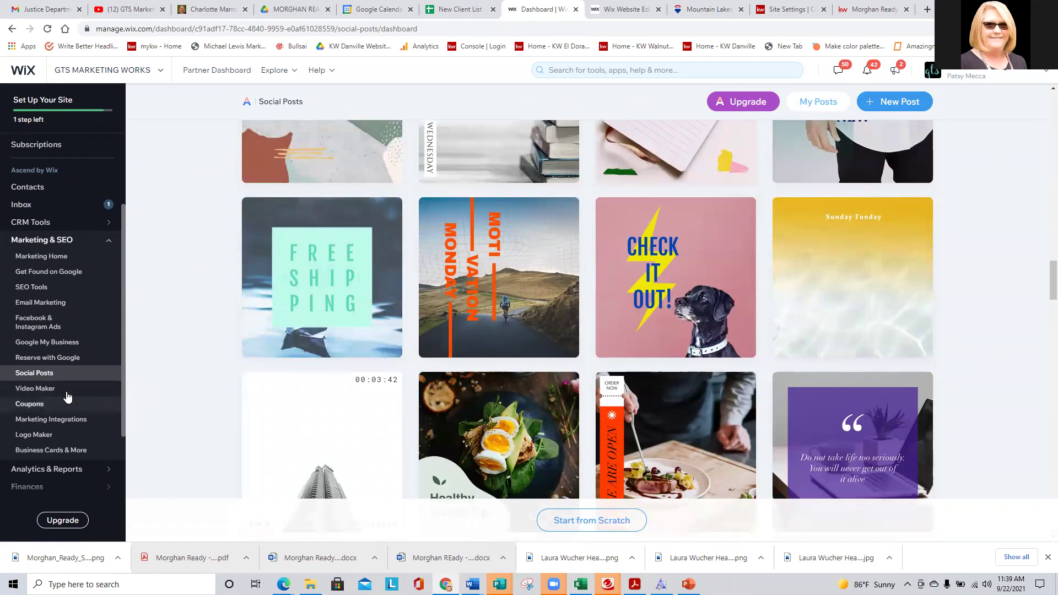
Open the saved videos in Video Maker and play the "My video.mp4" video dated Sep 9, 2021
left_click(40, 389)
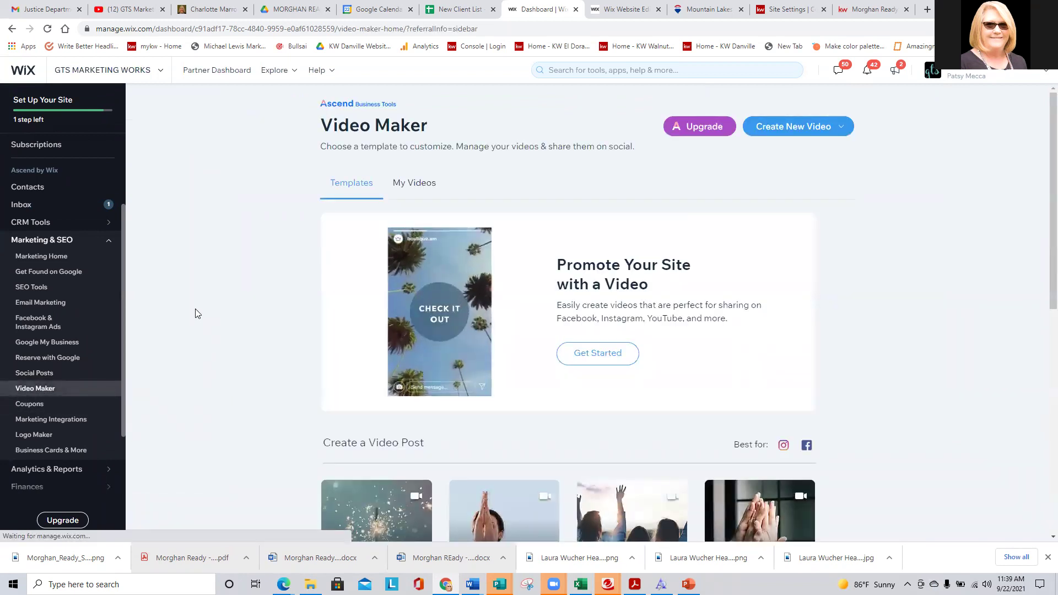
left_click(420, 185)
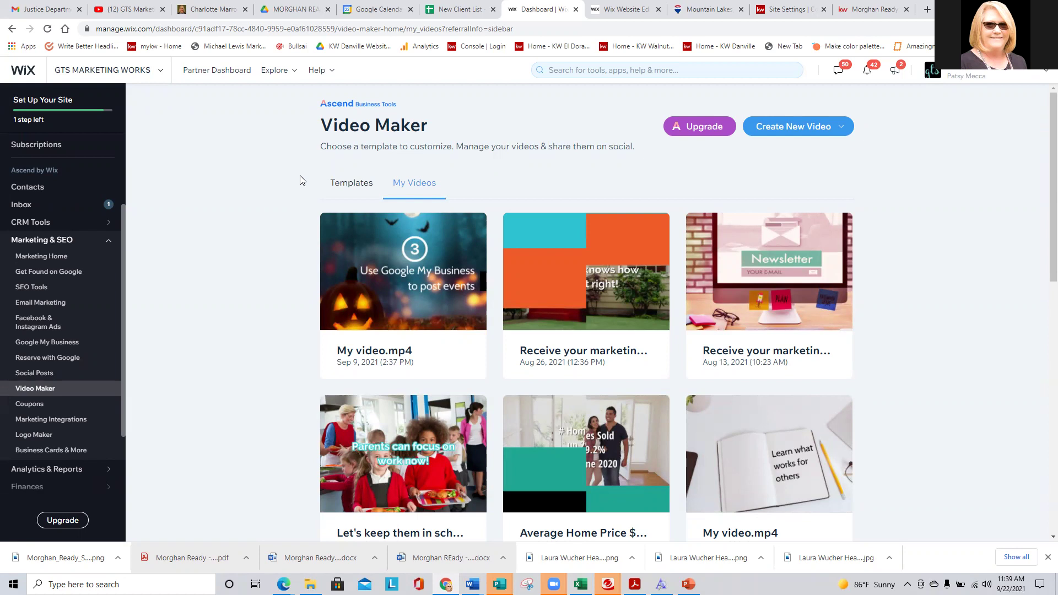
mouse_move(592, 298)
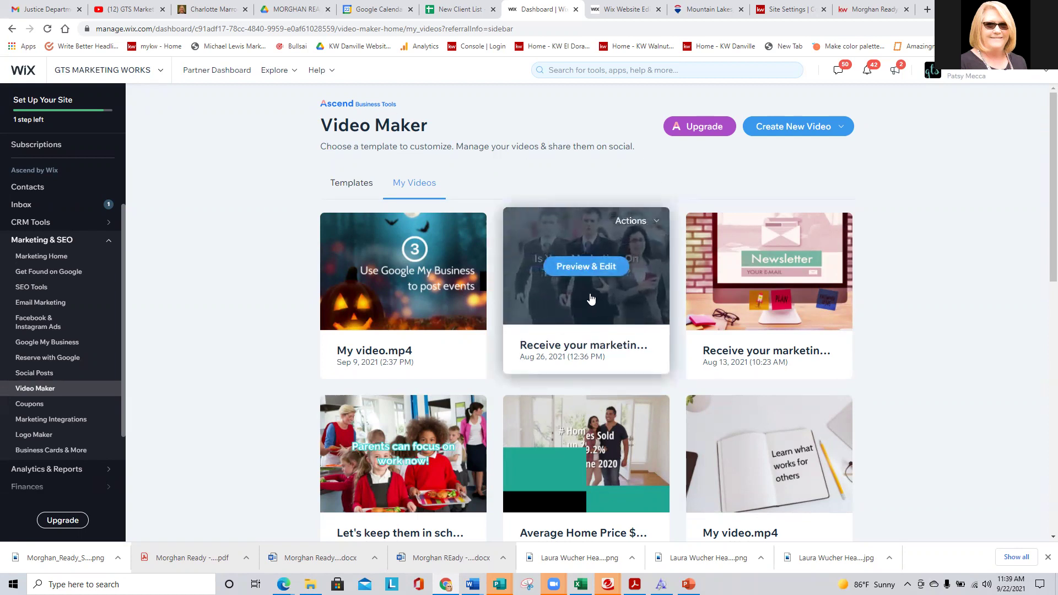
mouse_move(393, 281)
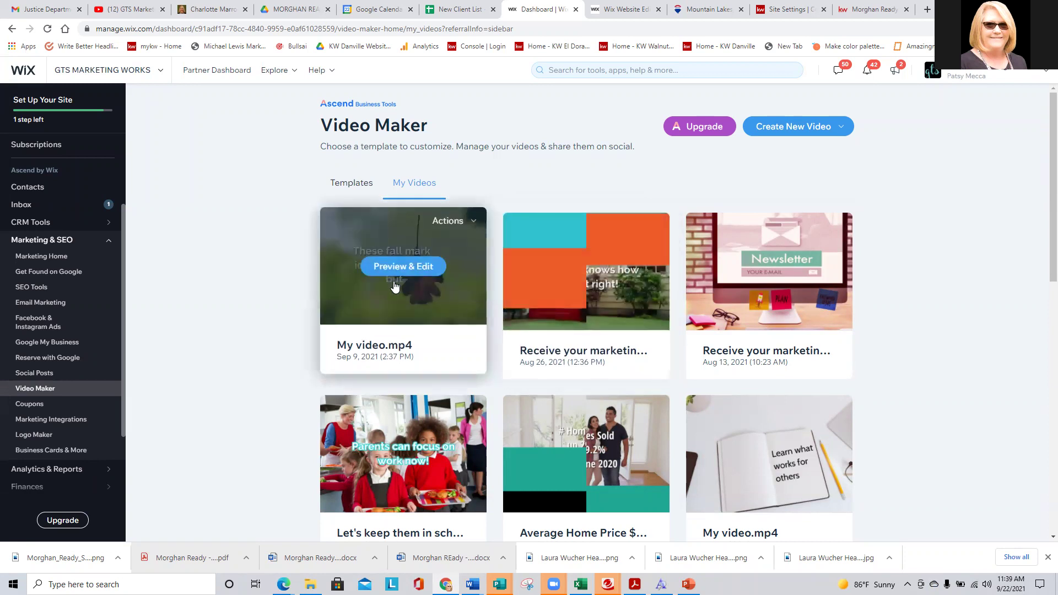
left_click(394, 281)
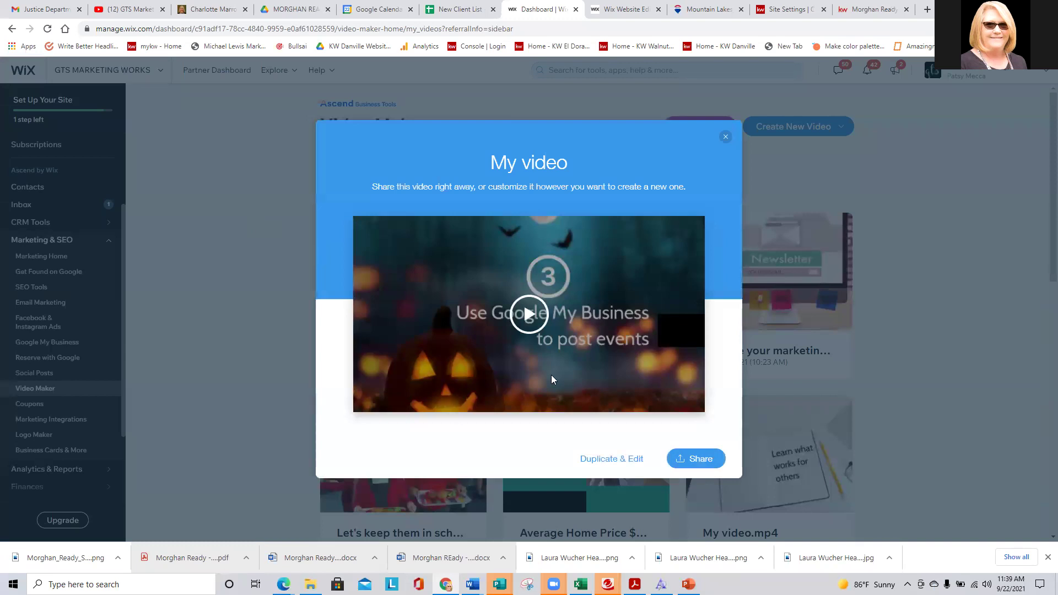
left_click(527, 315)
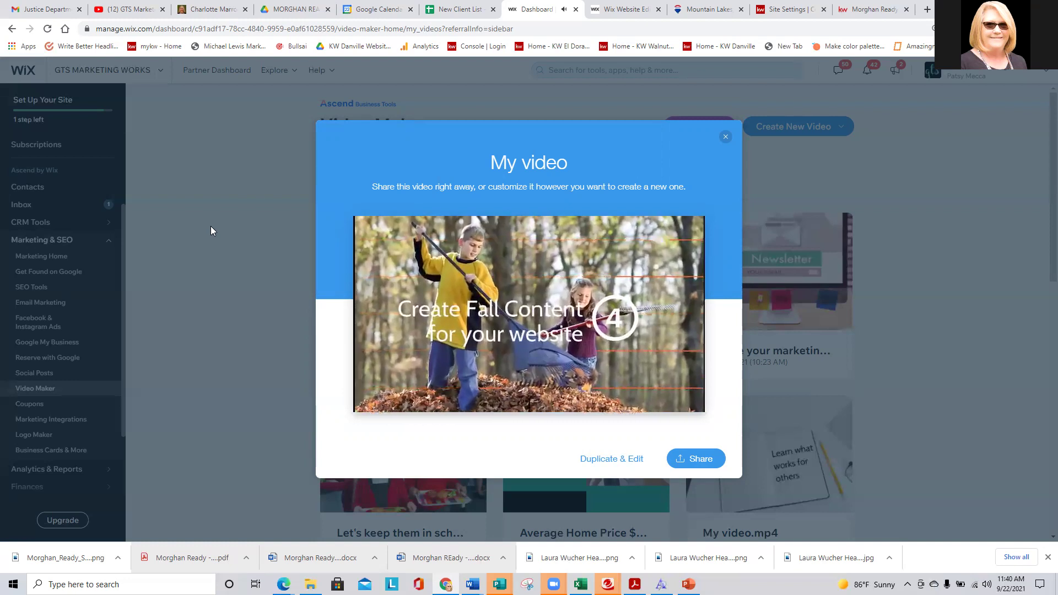
Review the sharing options for the "My video" preview and close the dialog
mouse_move(402, 322)
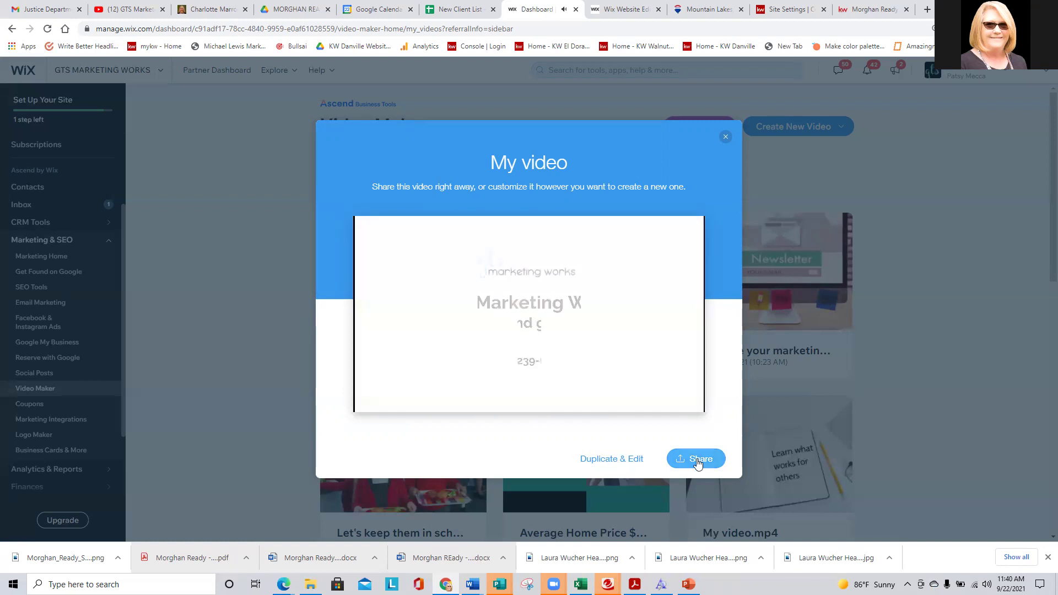
left_click(700, 458)
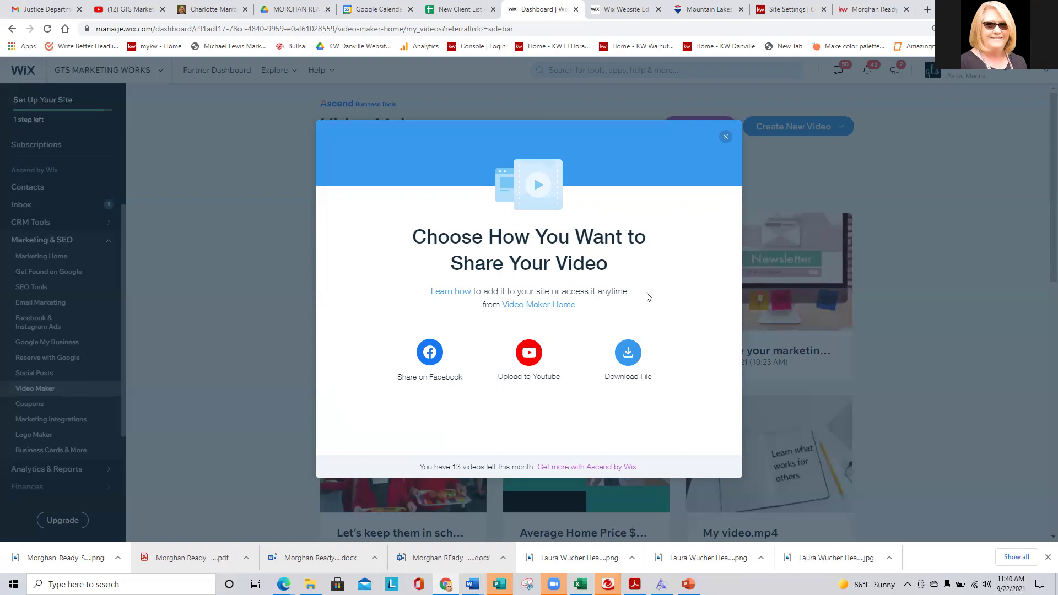
left_click(725, 138)
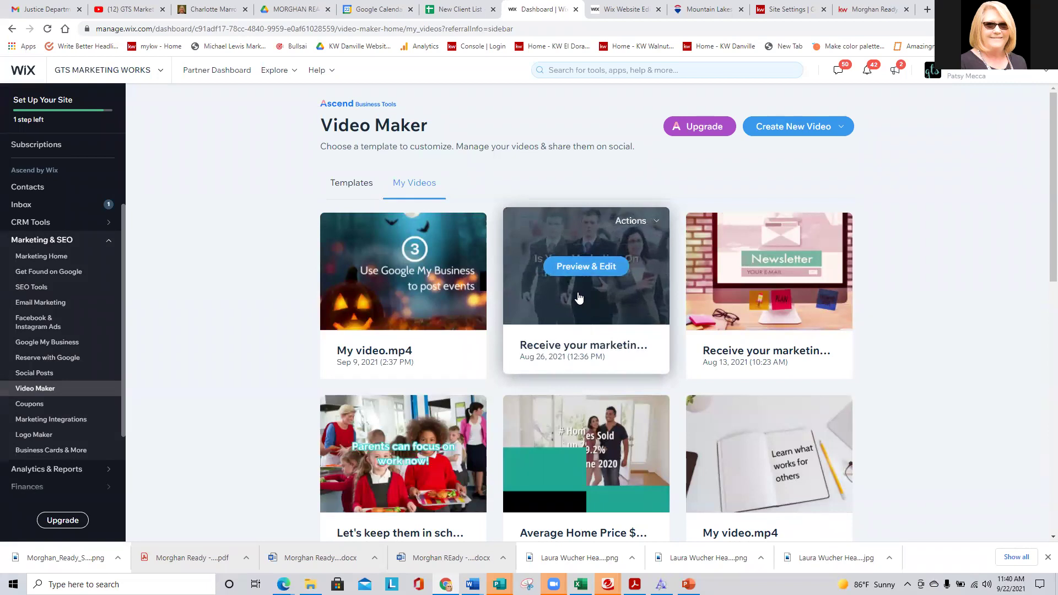
Examine the Video Maker templates for video posts, video stories and landscape videos, including the social networks each suits
left_click(345, 182)
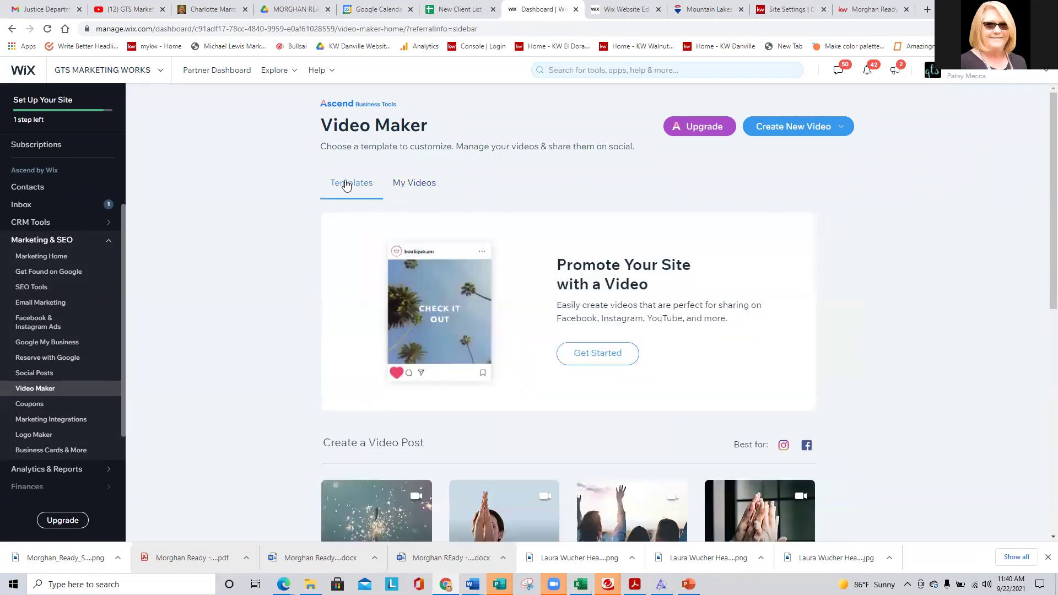
scroll(268, 238, "down", 6)
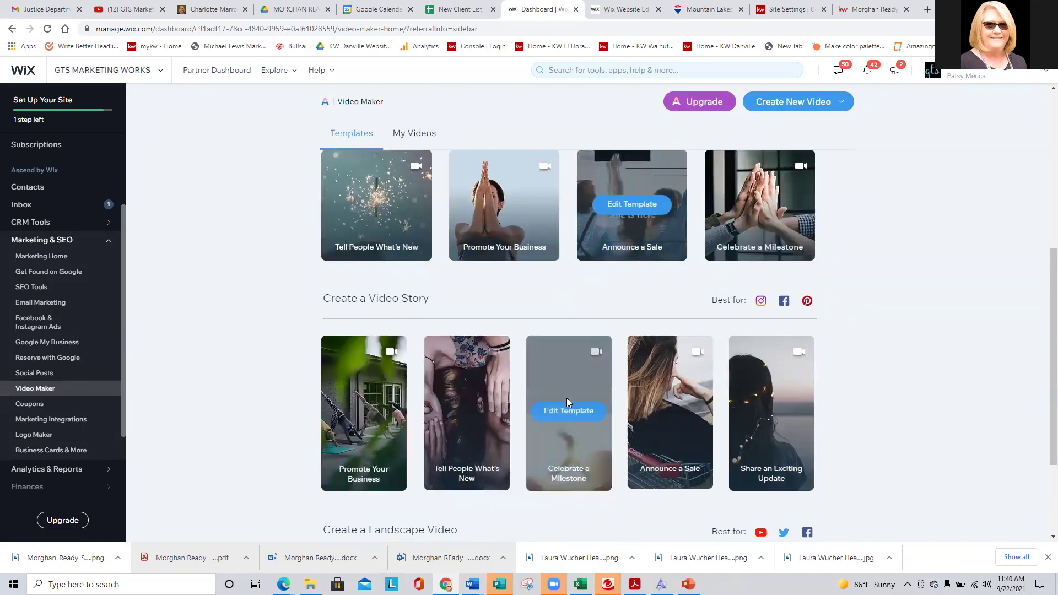
scroll(177, 359, "down", 3)
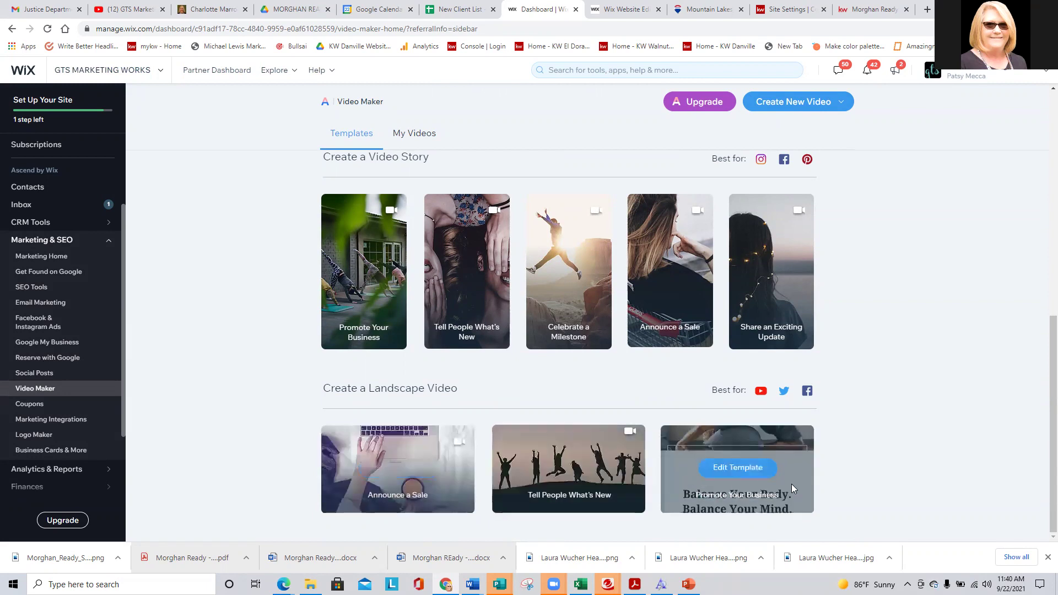
scroll(793, 474, "up", 1)
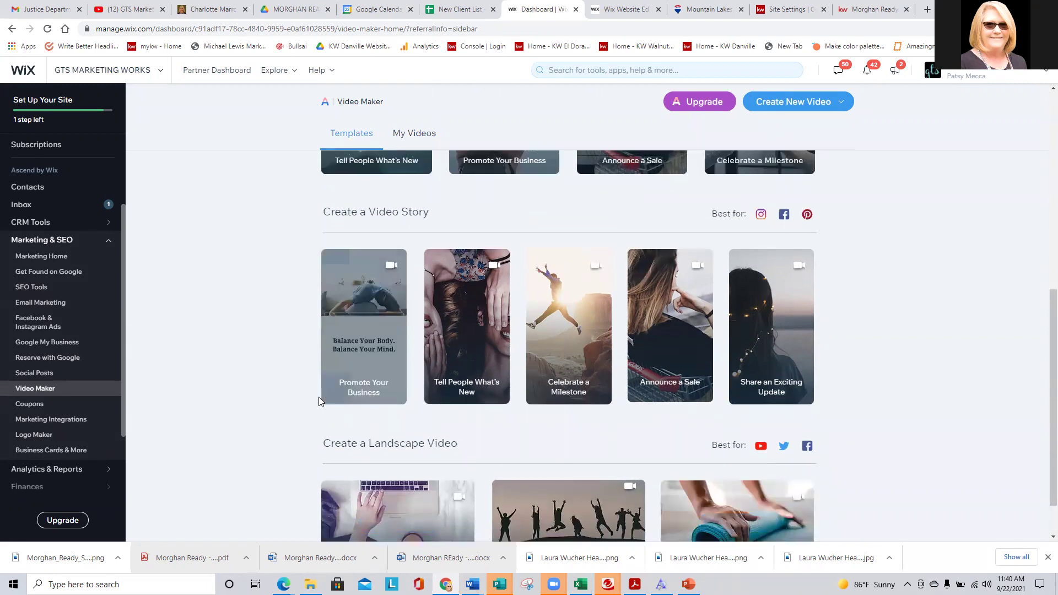
scroll(319, 399, "up", 4)
scroll(318, 398, "down", 3)
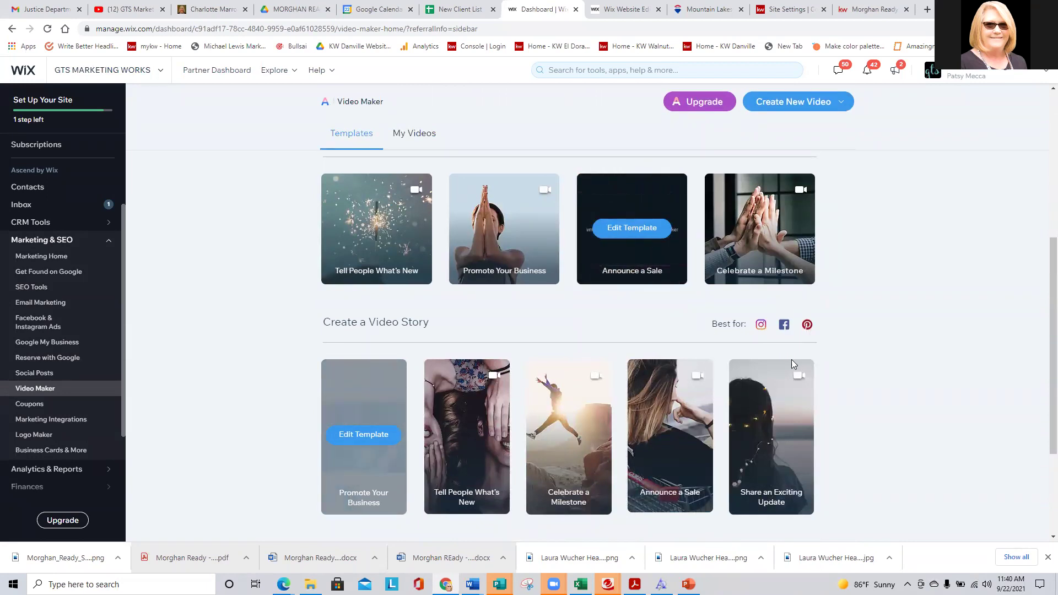
scroll(792, 341, "up", 3)
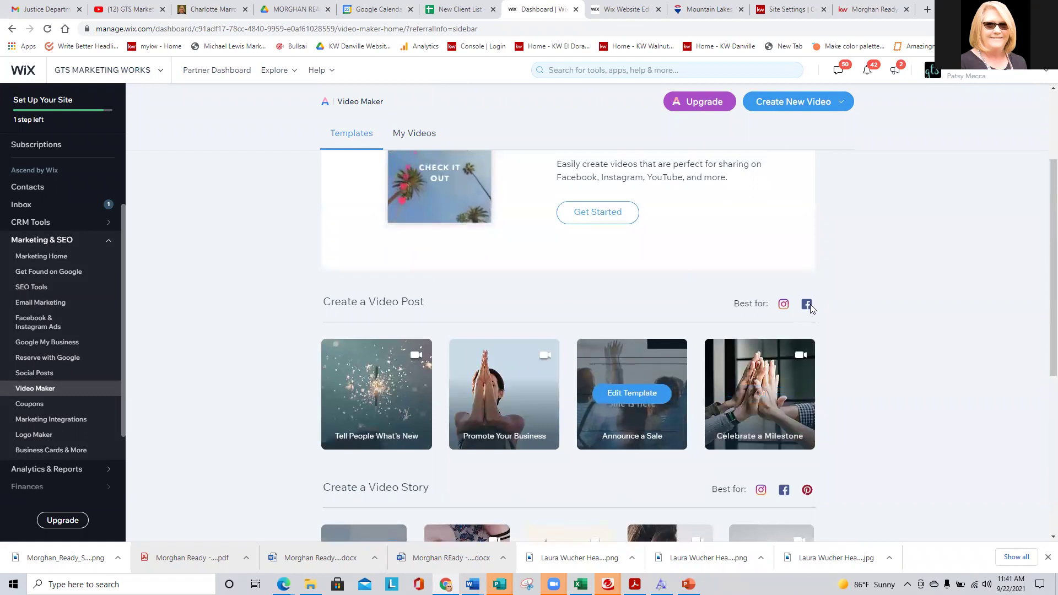
scroll(717, 344, "down", 4)
scroll(698, 352, "down", 2)
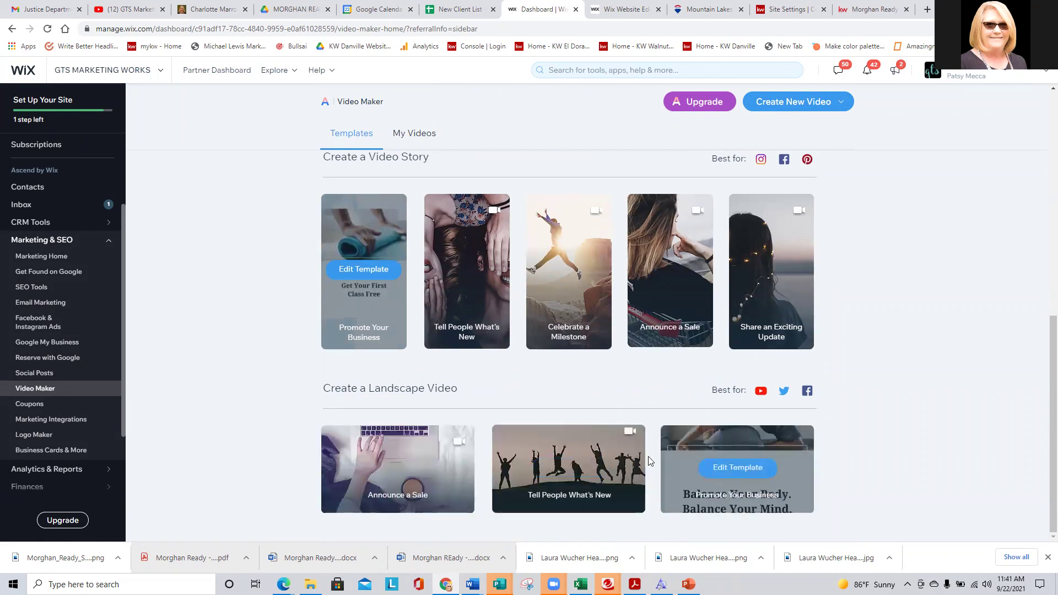
scroll(213, 390, "up", 8)
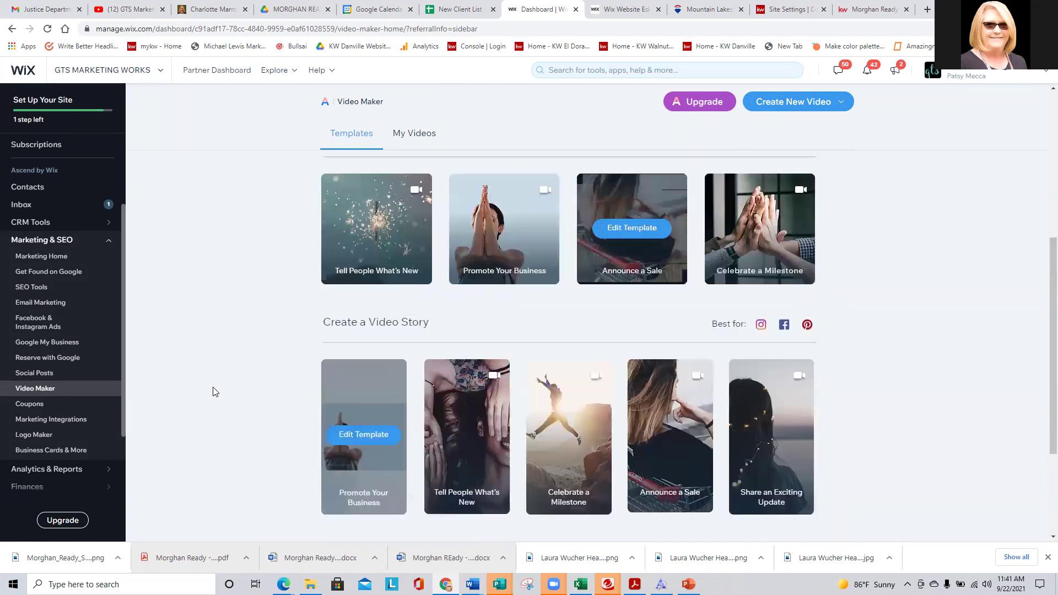
scroll(237, 287, "up", 1)
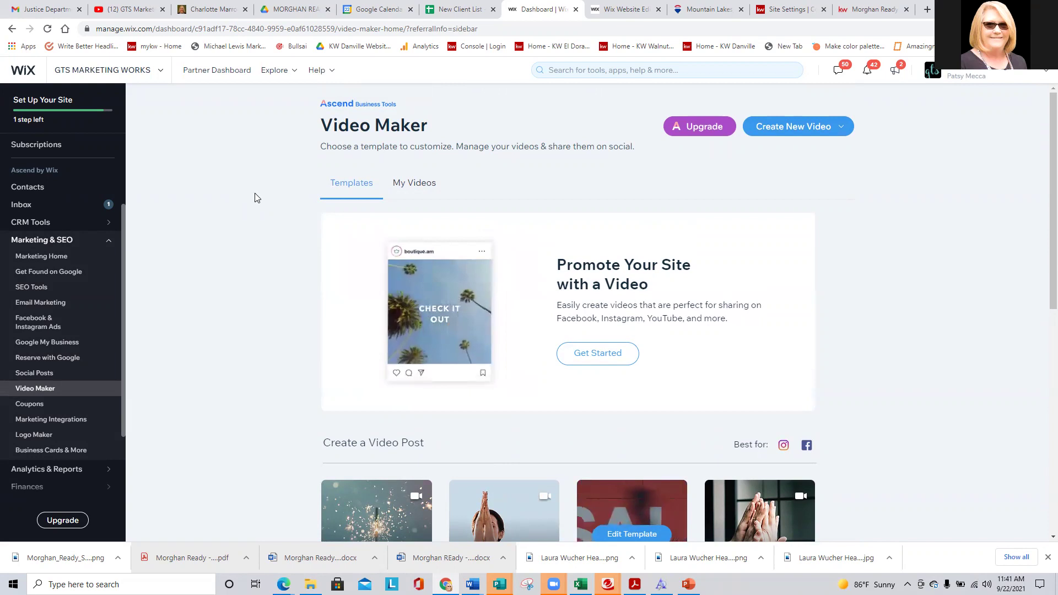
Try to open the preview of the saved Average Home Price video
left_click(421, 183)
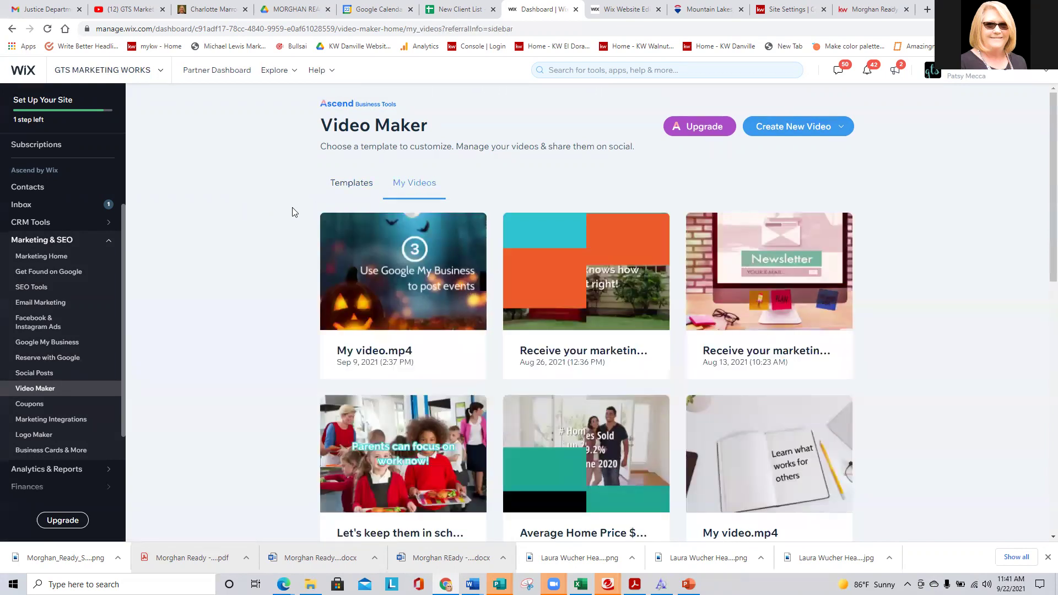
scroll(286, 214, "down", 4)
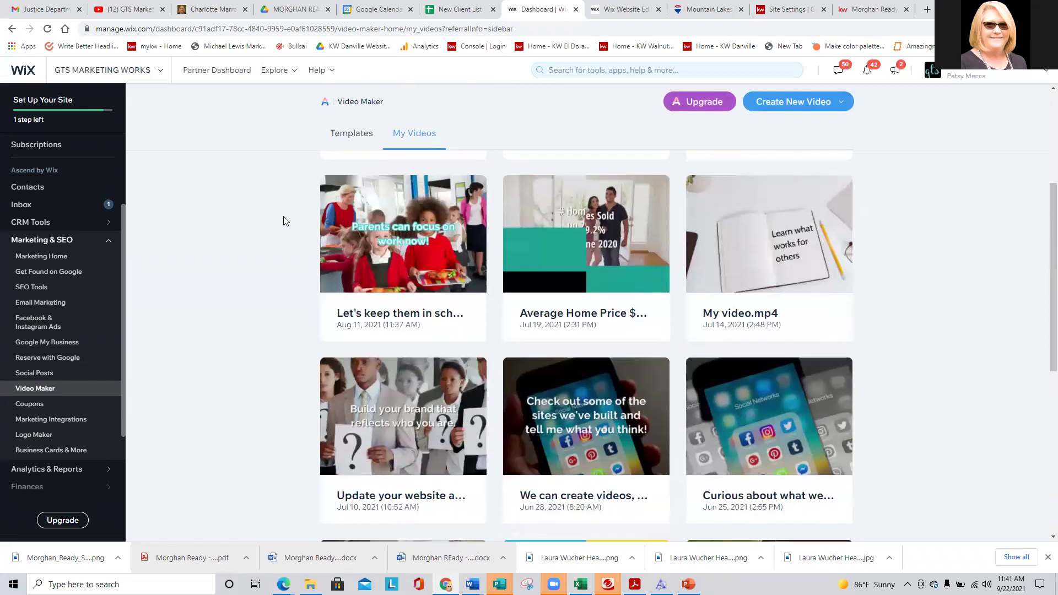
mouse_move(571, 229)
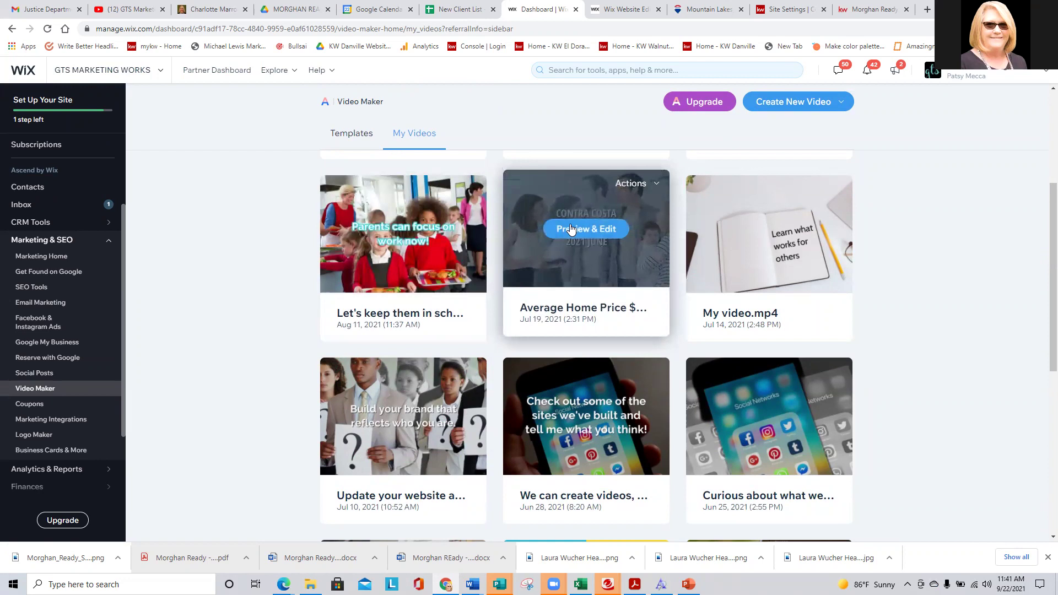
left_click(601, 235)
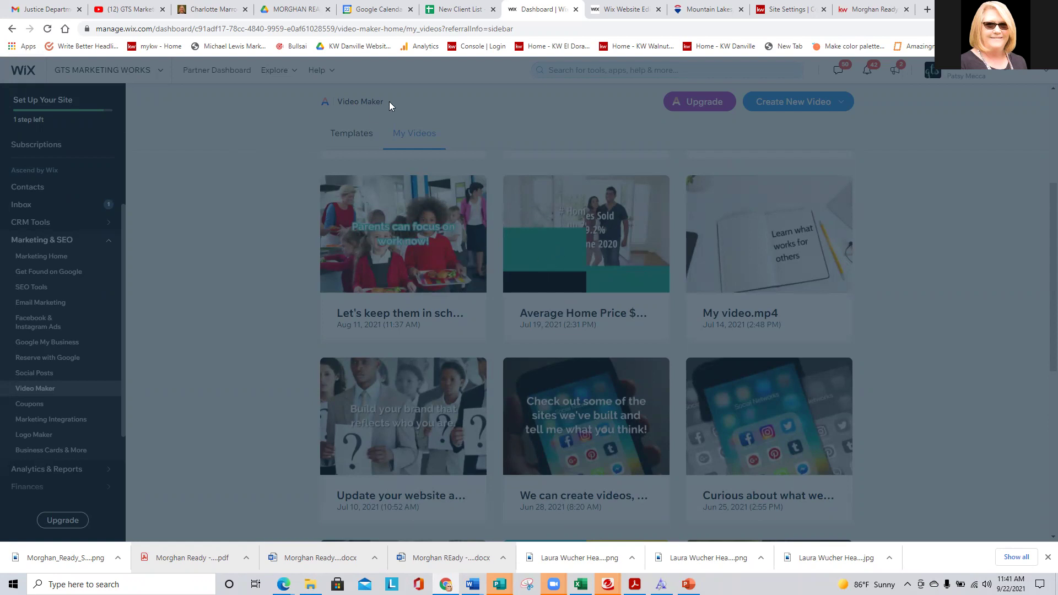
left_click(12, 29)
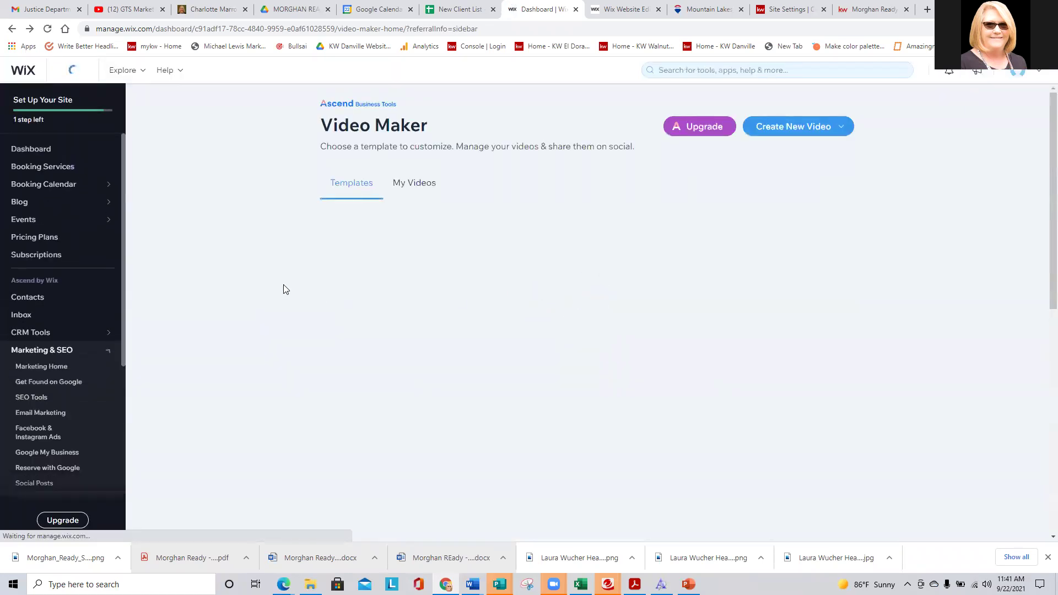
Play the Average Home Price video from the saved videos and close its preview
left_click(417, 184)
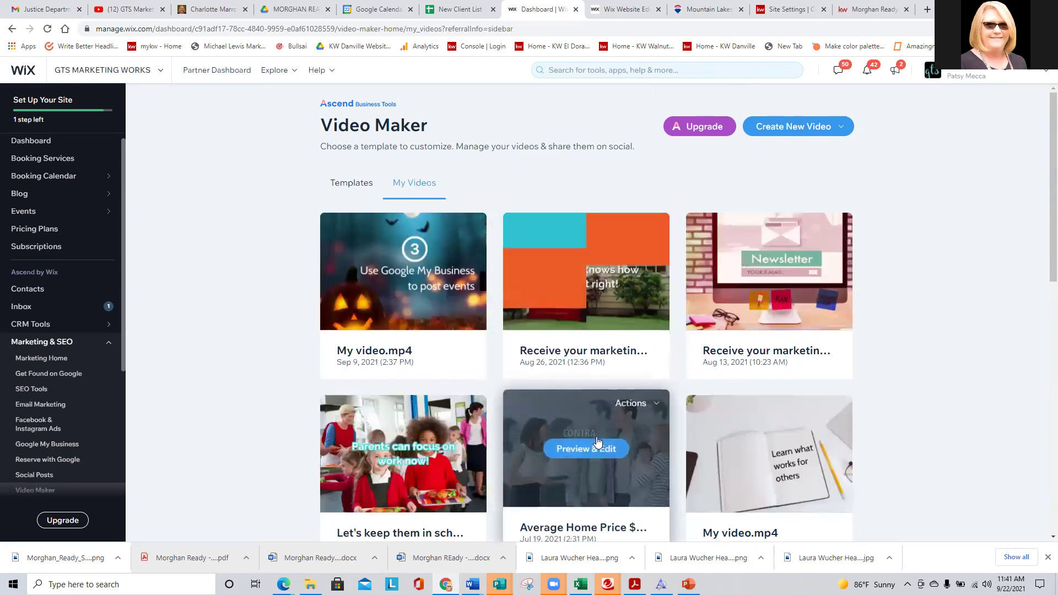
left_click(599, 446)
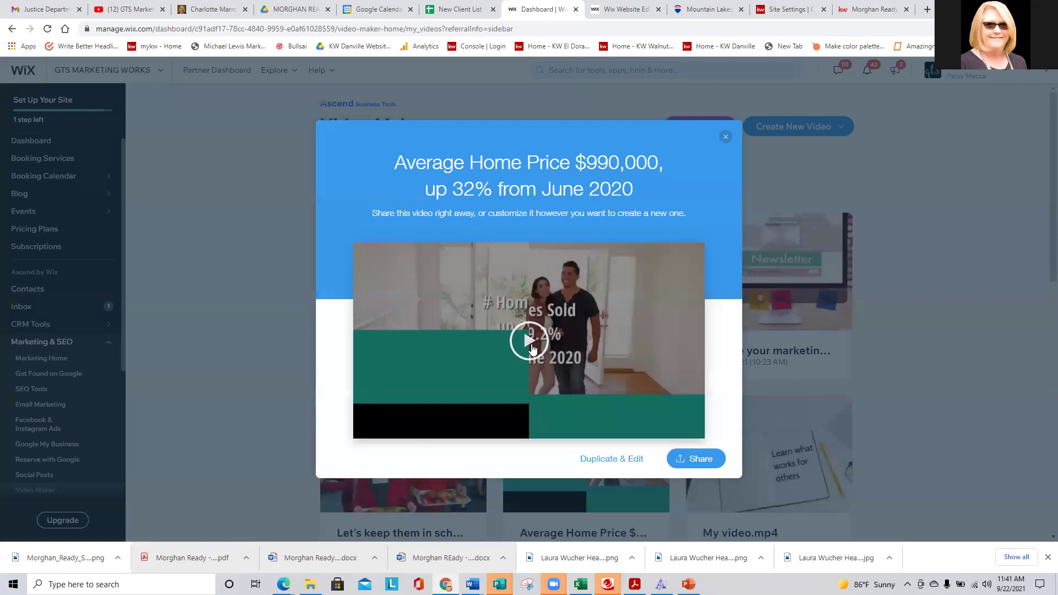
left_click(529, 342)
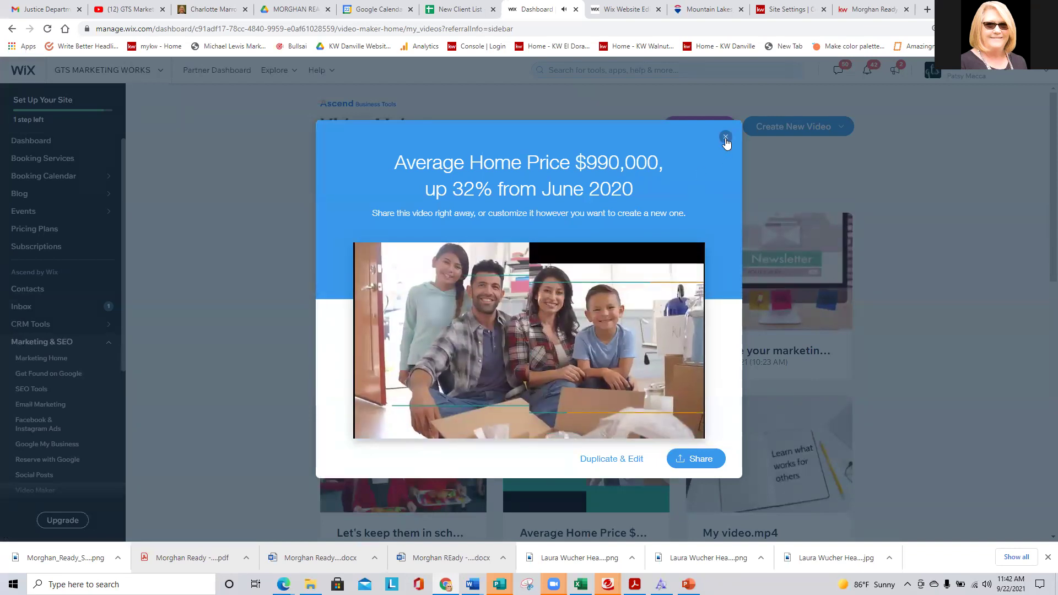
left_click(726, 137)
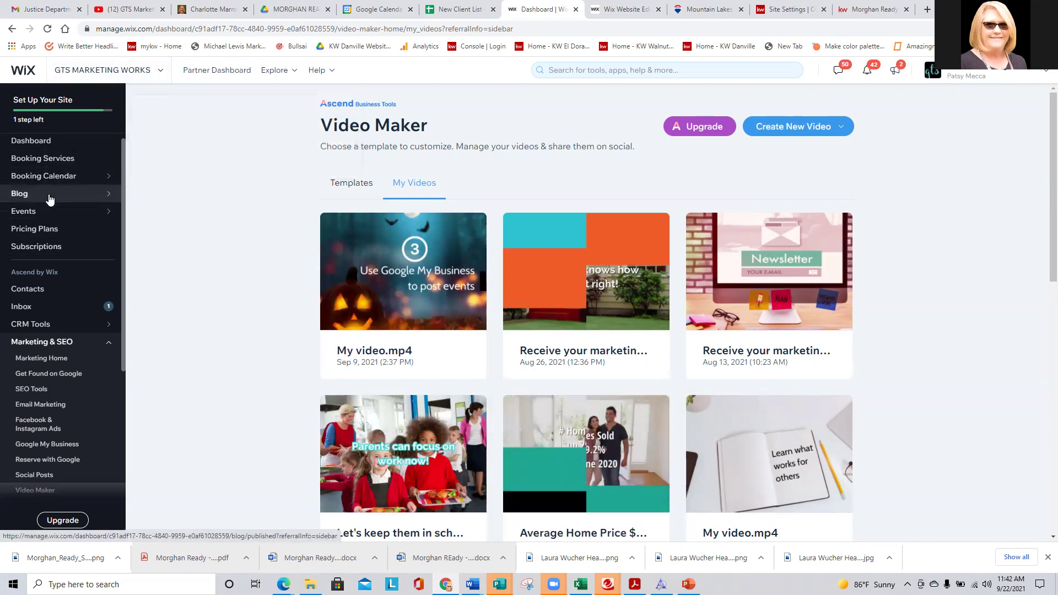
Create a new blog post titled "This is a catchy title"
left_click(19, 195)
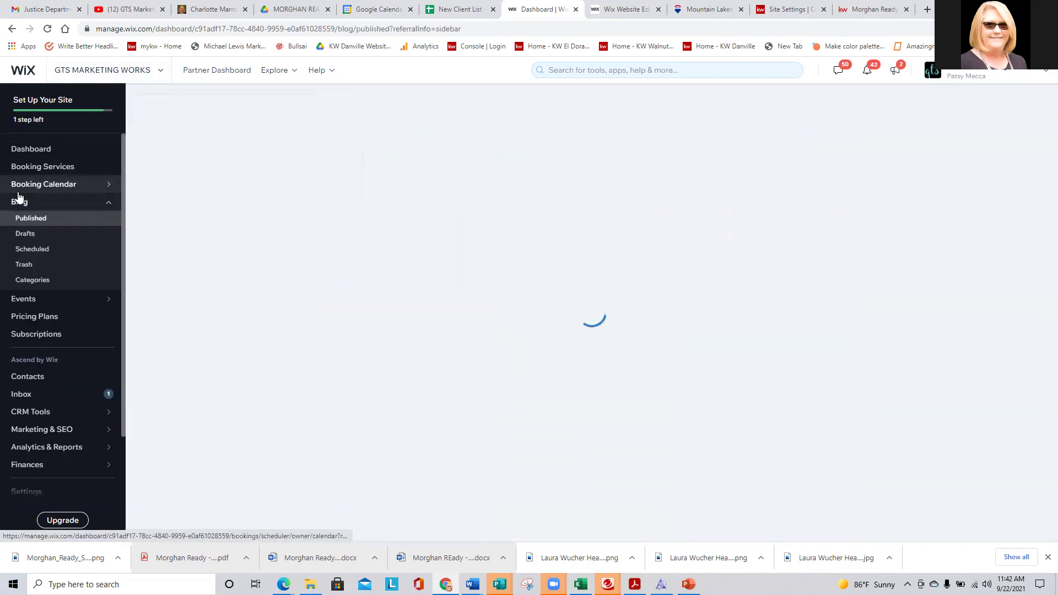
mouse_move(10, 207)
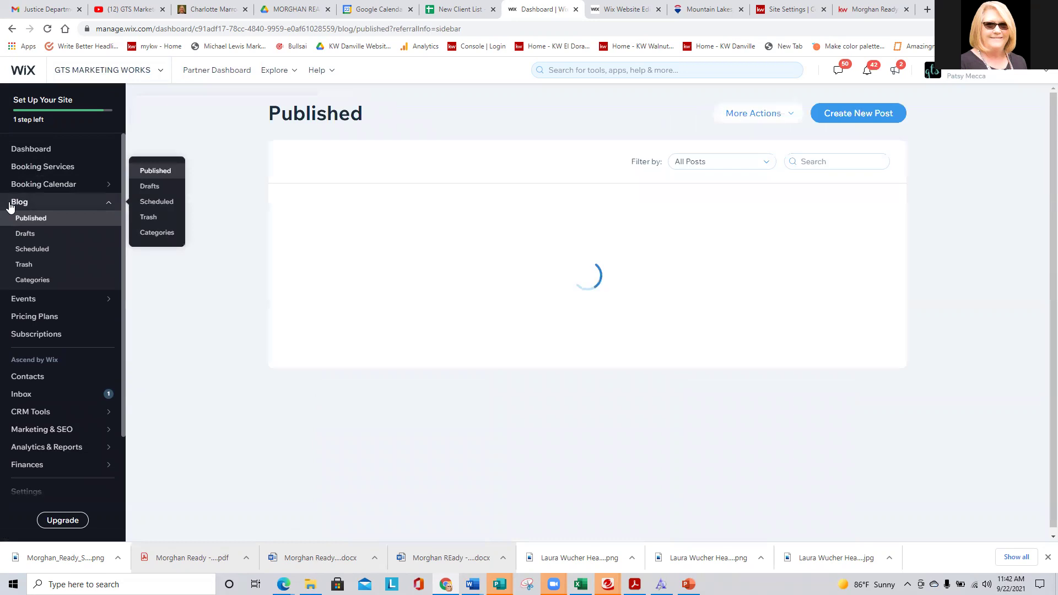
left_click(859, 113)
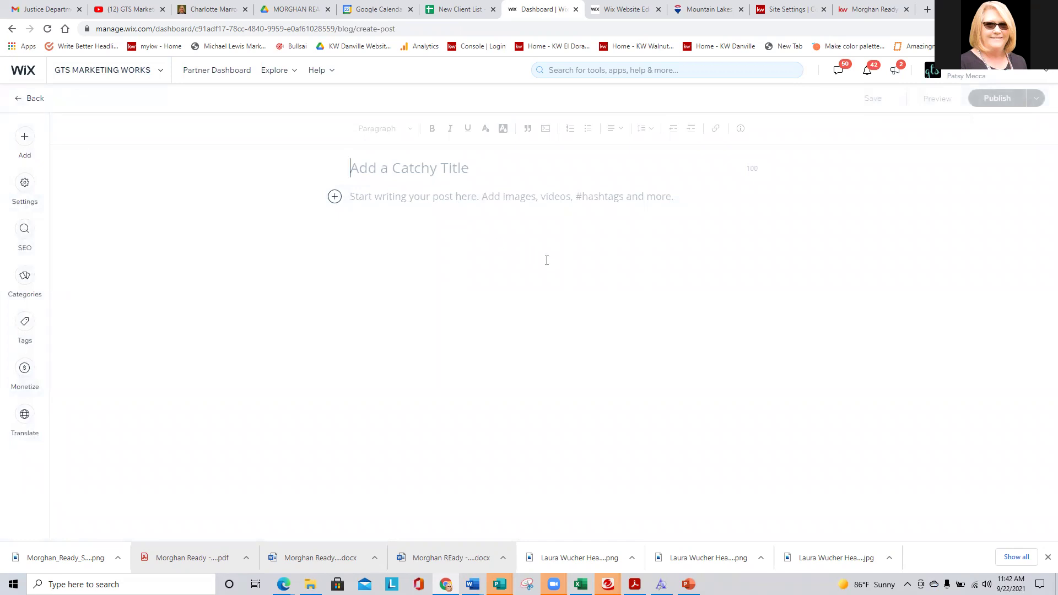
type("This is a catchy title")
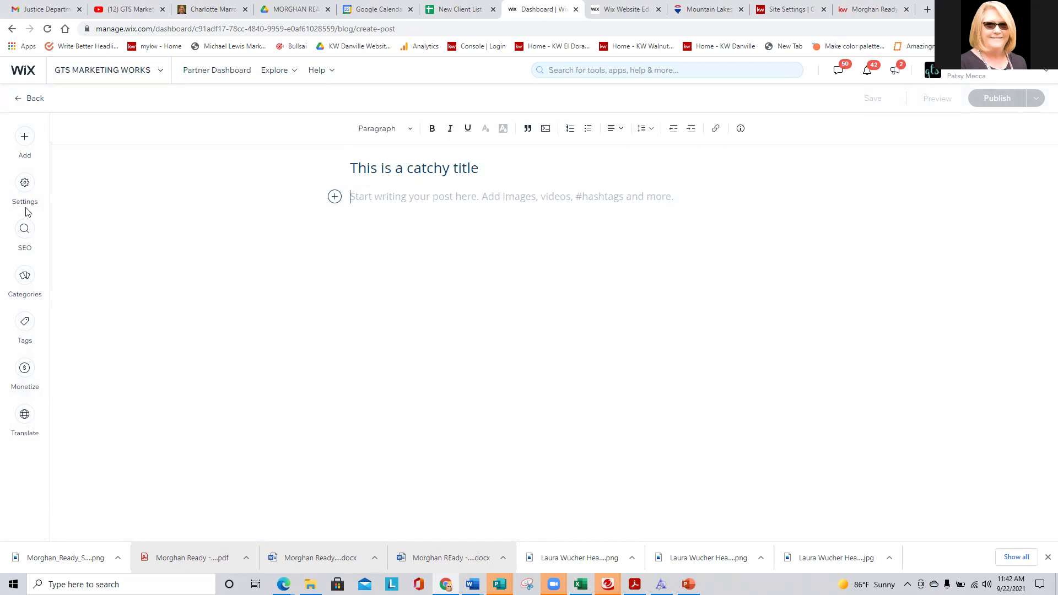
Insert the Average Home Price video from the site's Video Maker folder into the blog post
left_click(25, 138)
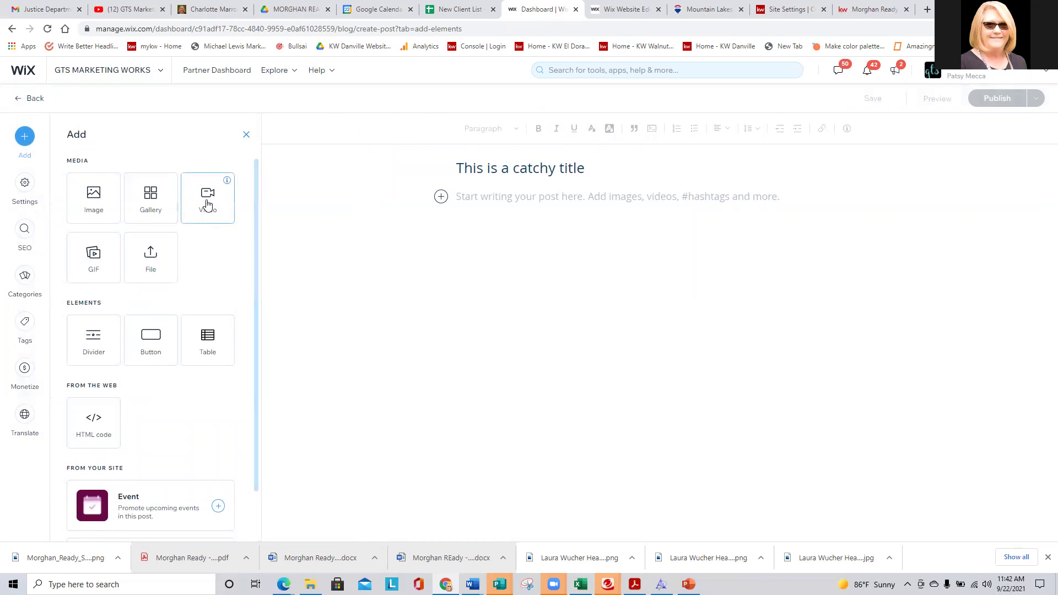
left_click(207, 198)
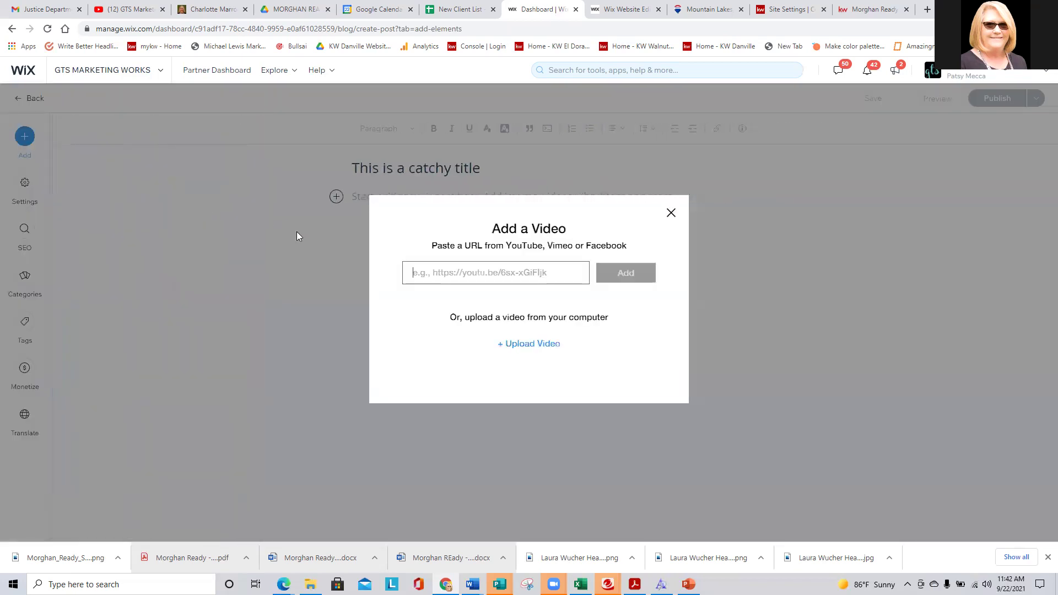
left_click(532, 345)
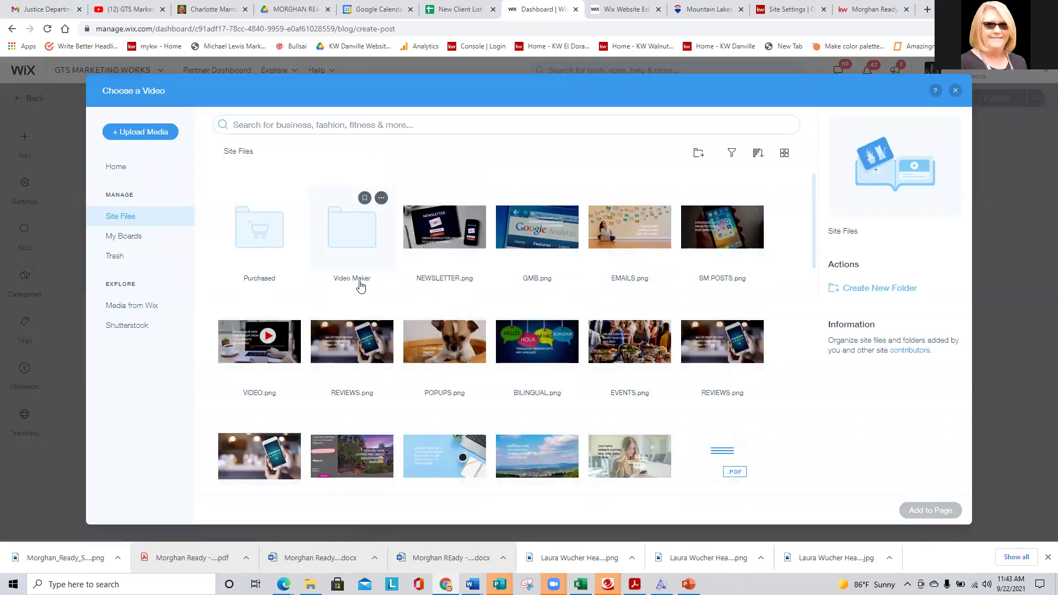
left_click(361, 236)
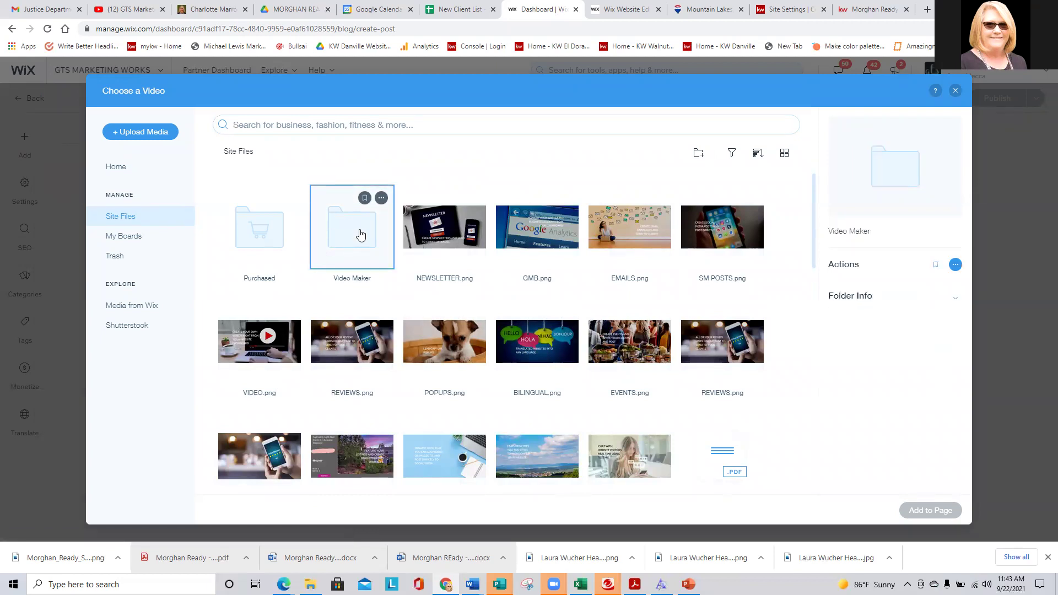
double_click(361, 235)
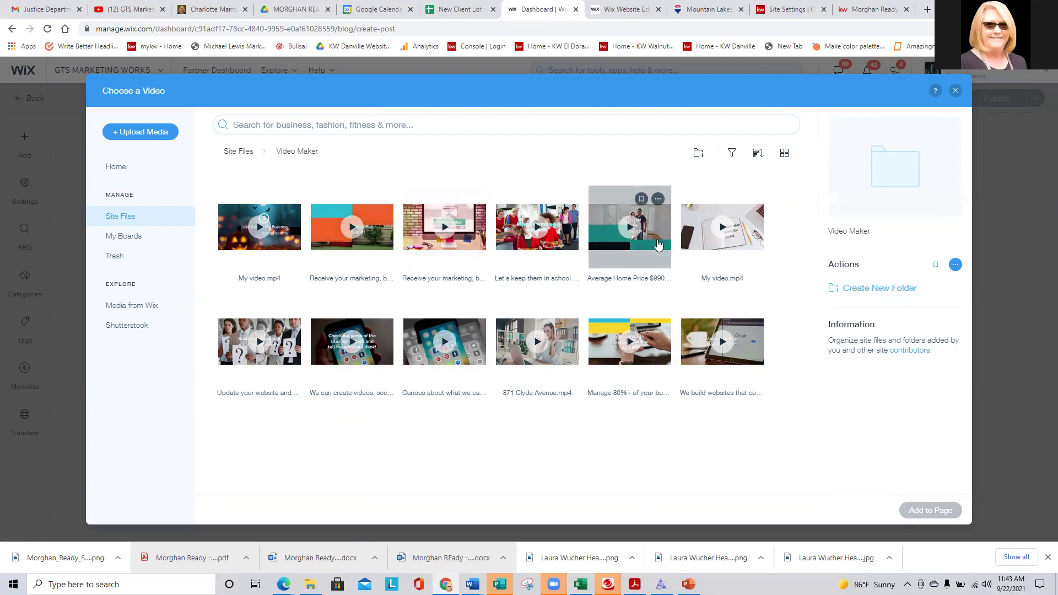
left_click(635, 226)
left_click(931, 511)
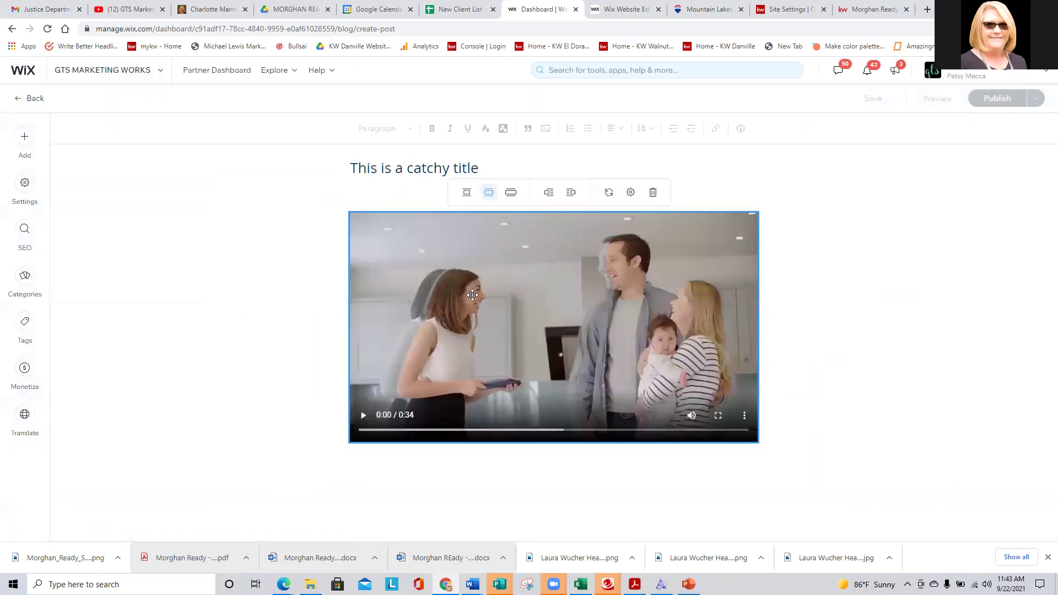
Add the placeholder text "djjdfjnkndfnkfkdskkd" below the video, then save and publish the post
left_click(405, 464)
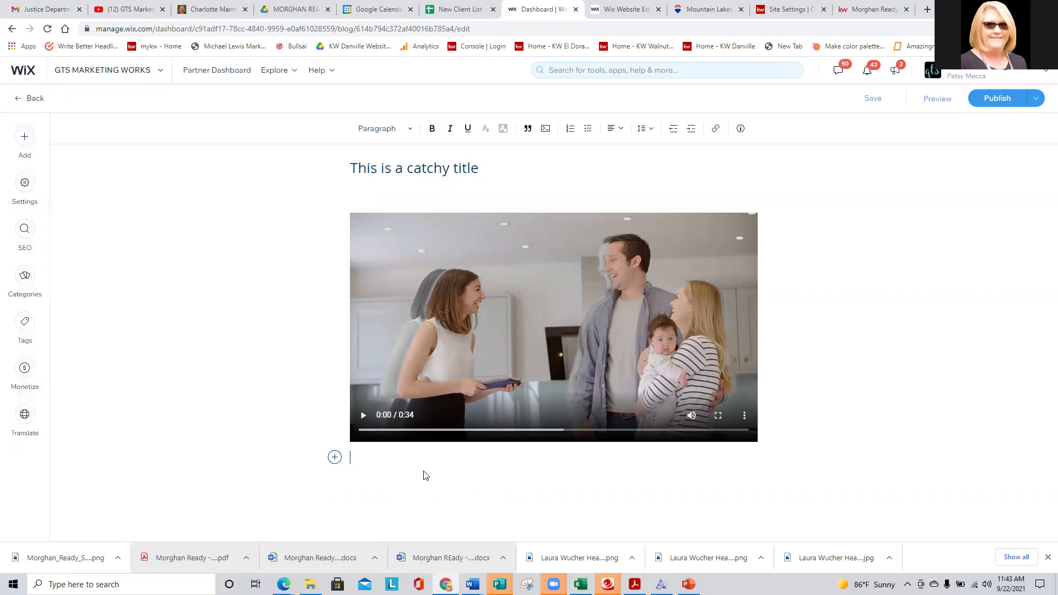
type("djjdfjnkndfnkfkdskkd")
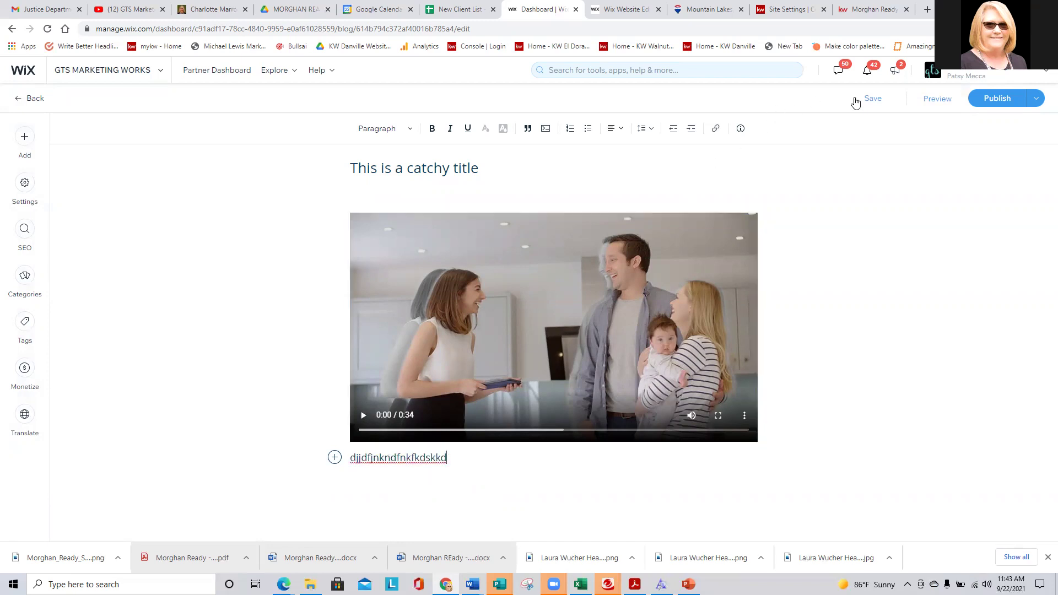
left_click(880, 104)
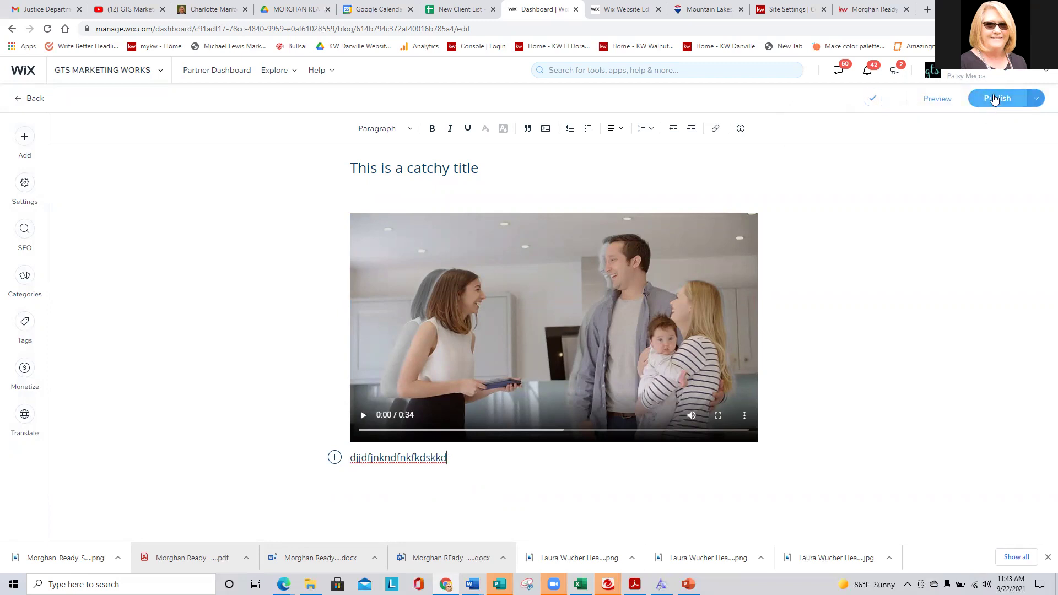
left_click(994, 100)
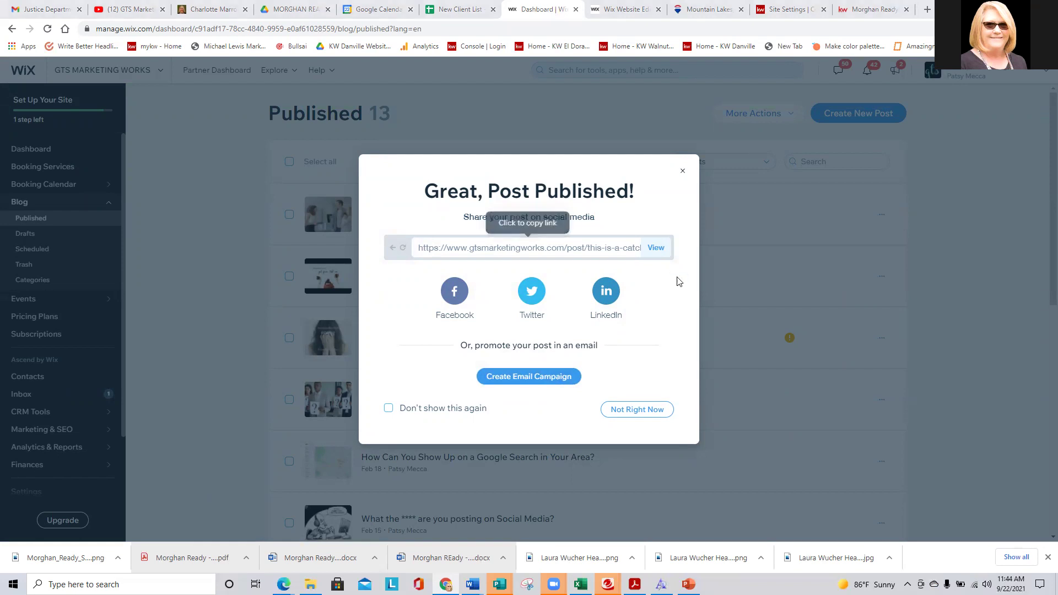
Dismiss the sharing prompt and move the published post "This is a catchy title" to the trash
left_click(686, 174)
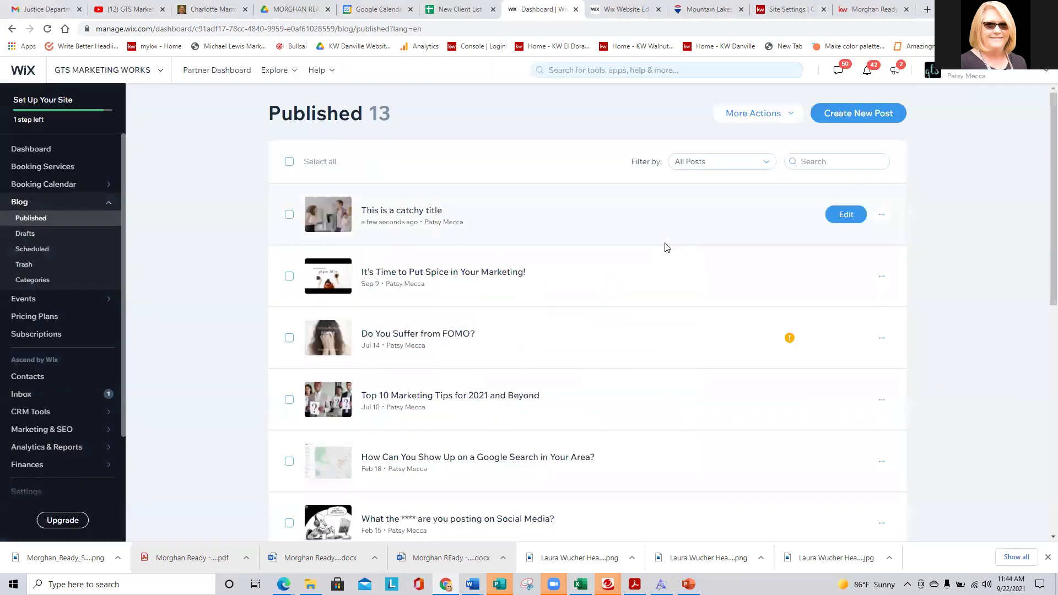
left_click(881, 216)
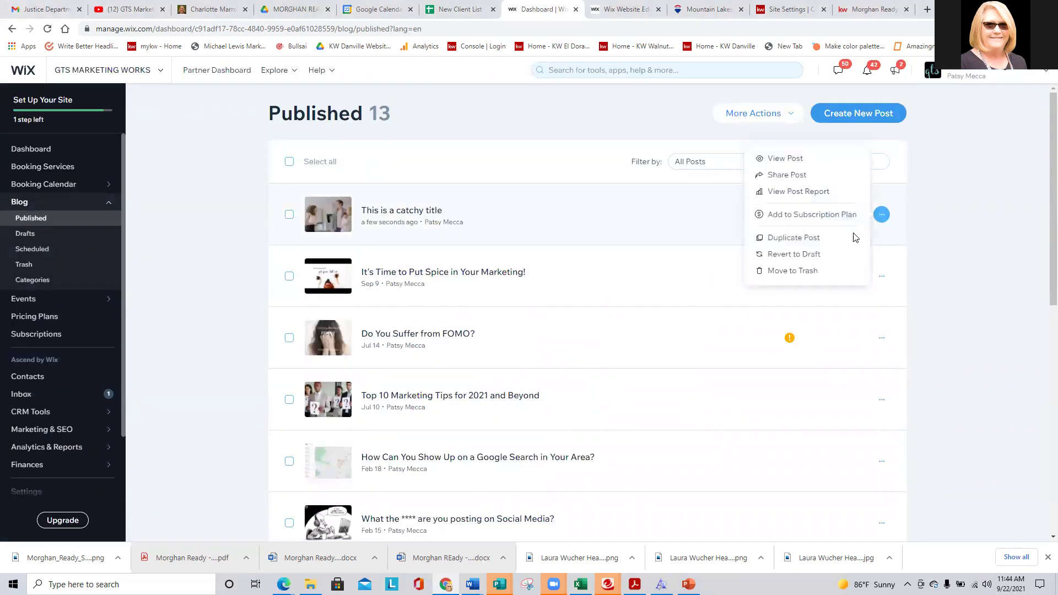
left_click(793, 271)
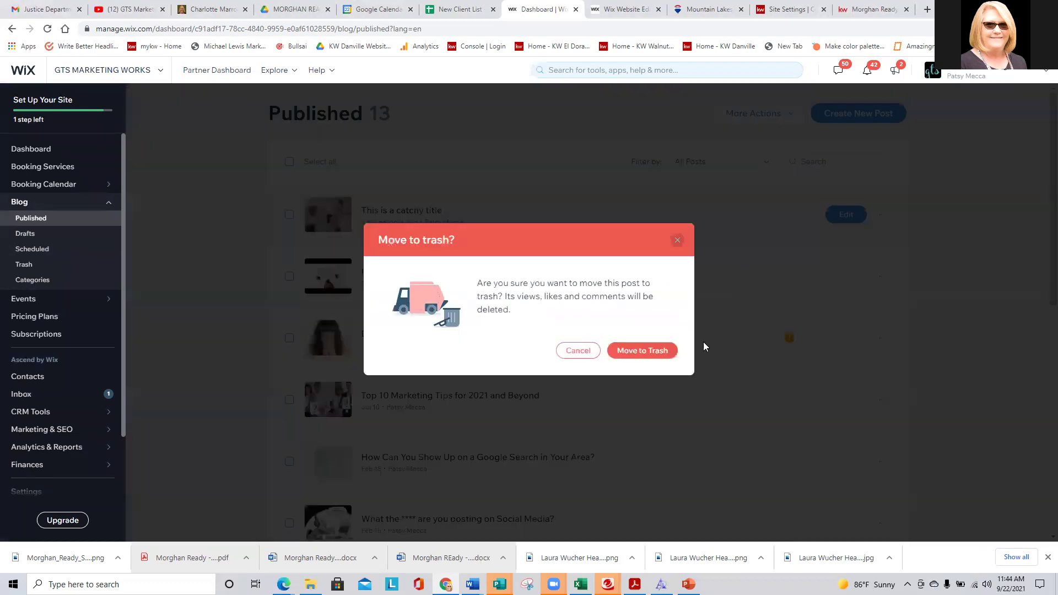
left_click(659, 352)
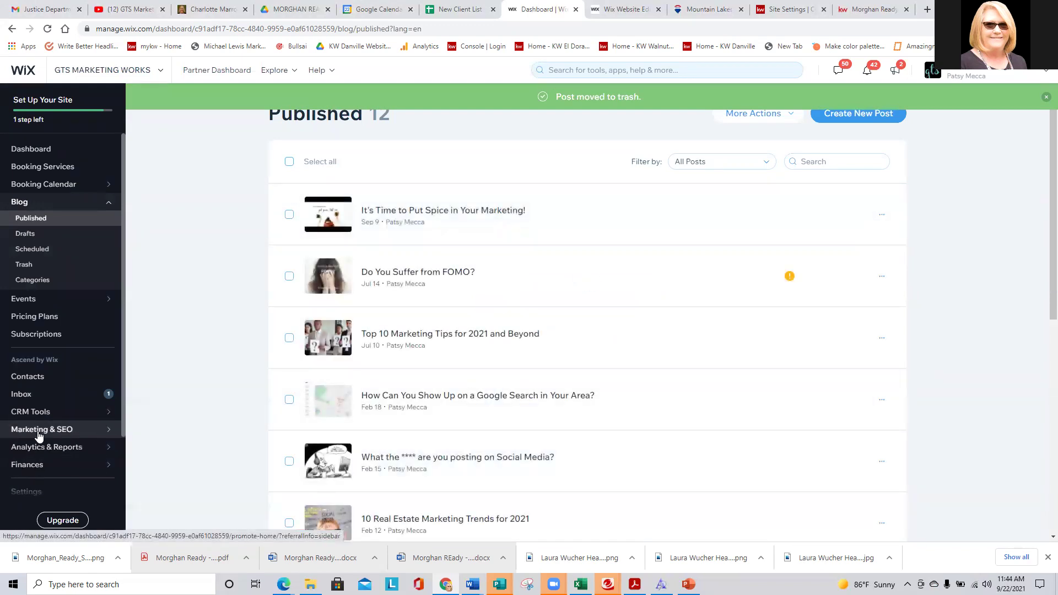
Switch to the Tanyaharveygroup Cop site's dashboard and bring up its HOME page in the website editor
left_click(81, 71)
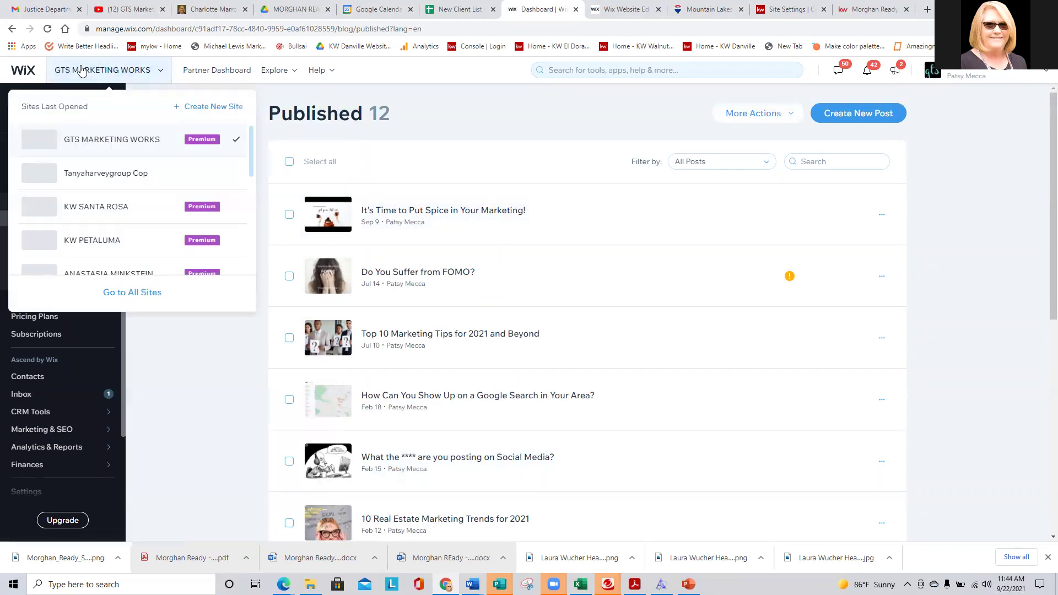
left_click(88, 175)
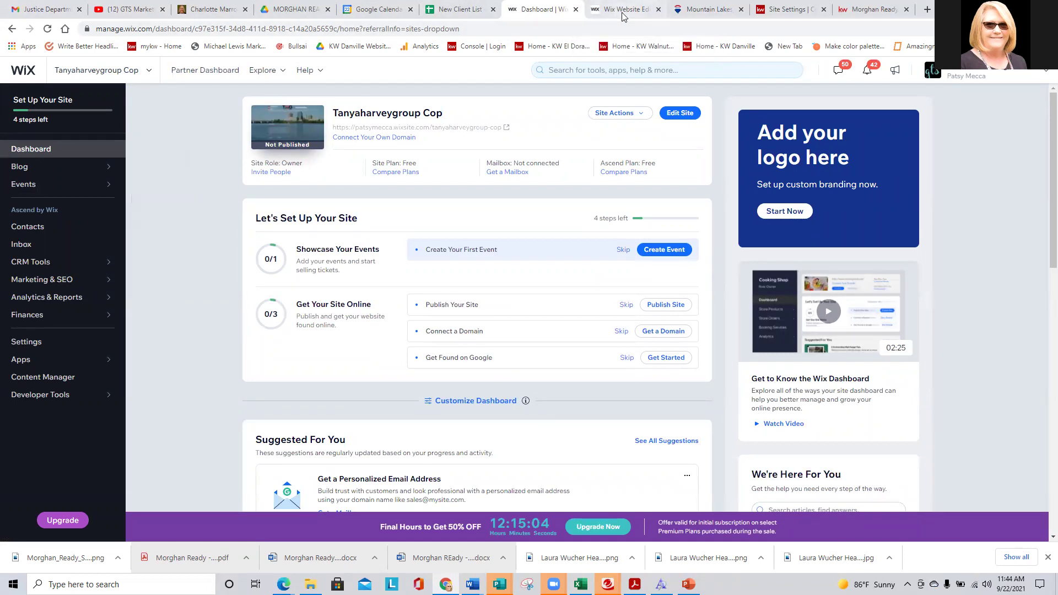
left_click(624, 12)
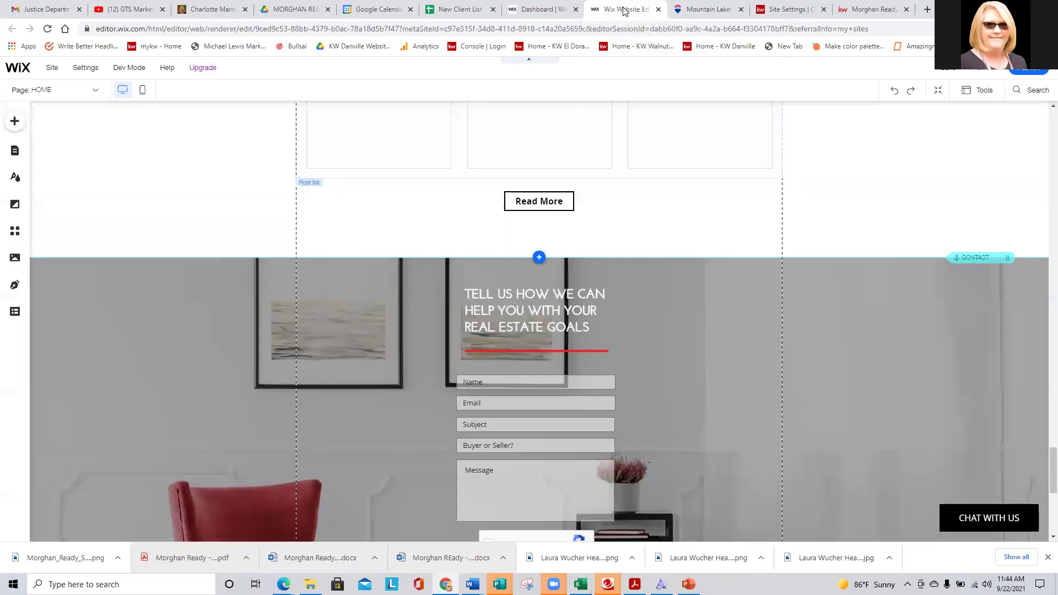
left_click(543, 9)
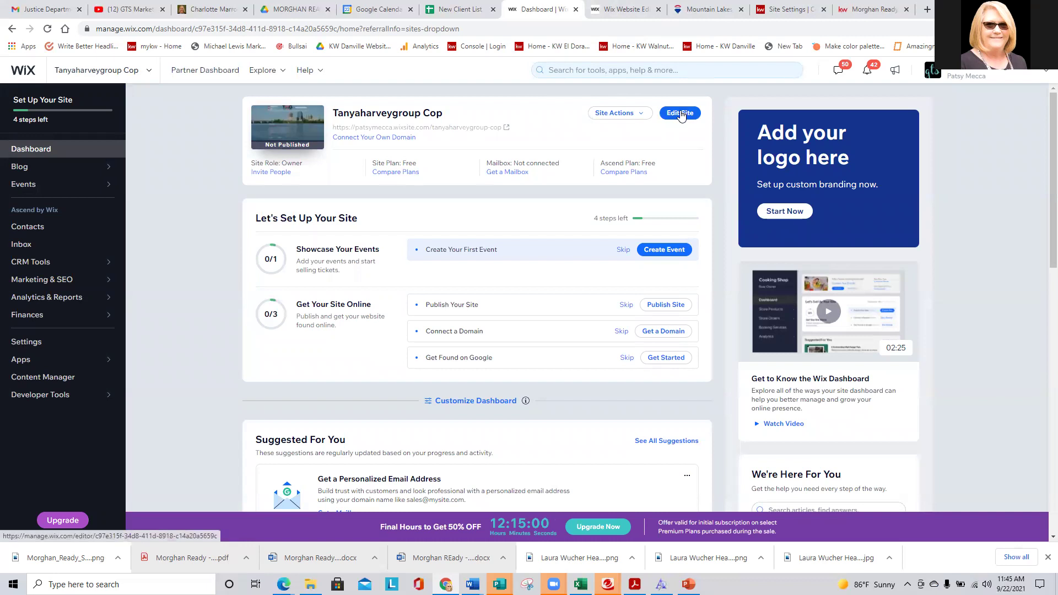
left_click(627, 9)
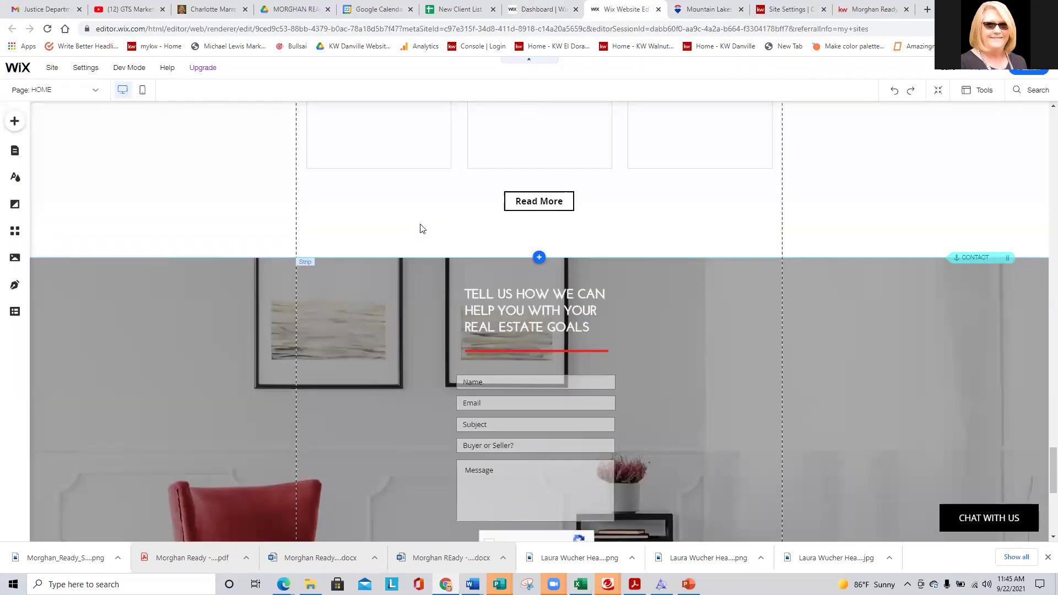
Review the HOME page up to its opening Mission strip and check the browser's zoom level
scroll(421, 229, "down", 5)
scroll(422, 227, "up", 15)
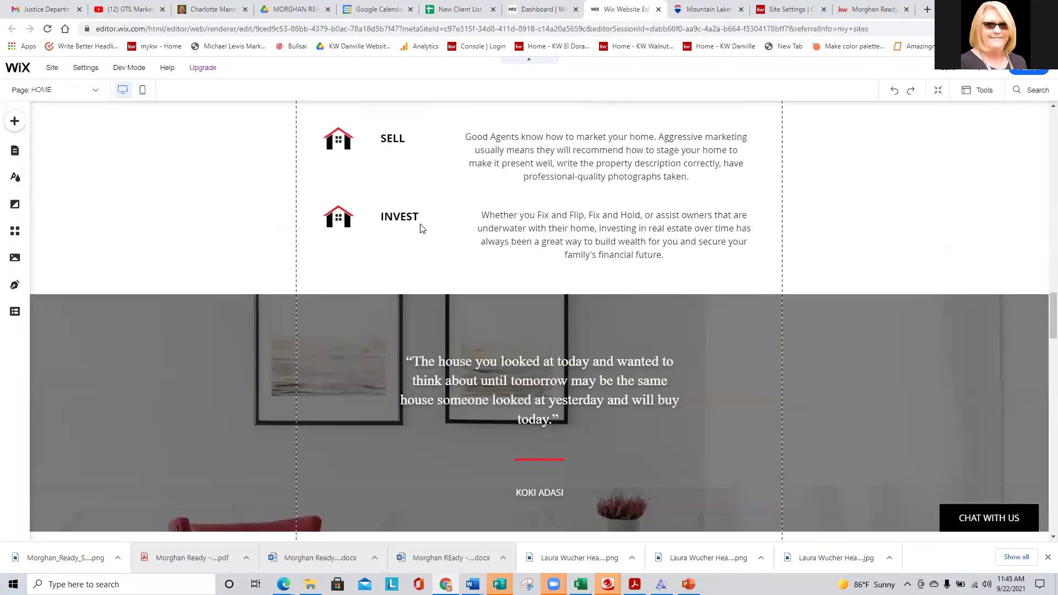
scroll(420, 225, "up", 12)
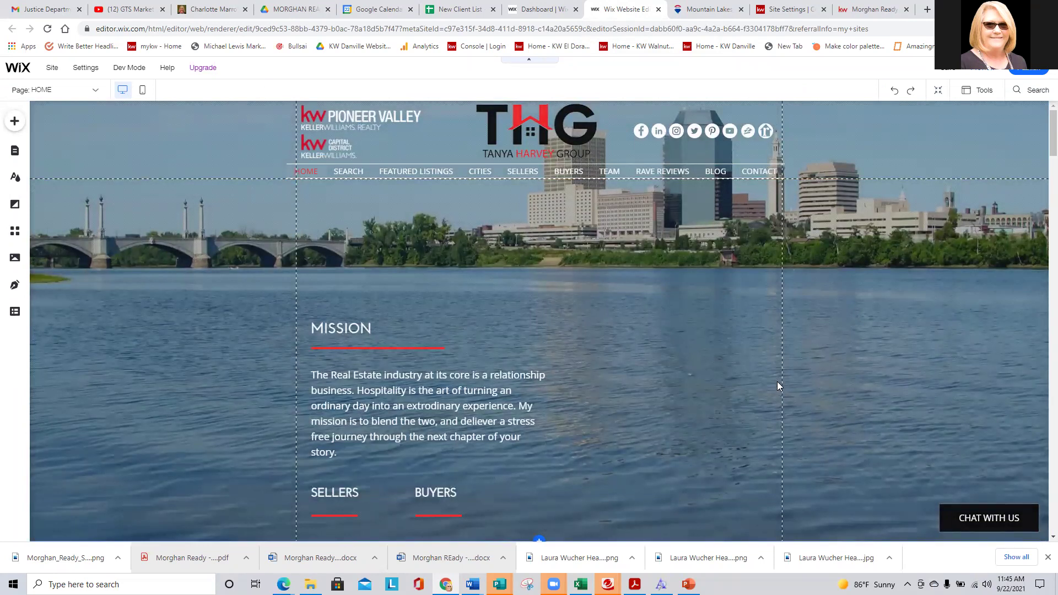
left_click(746, 340)
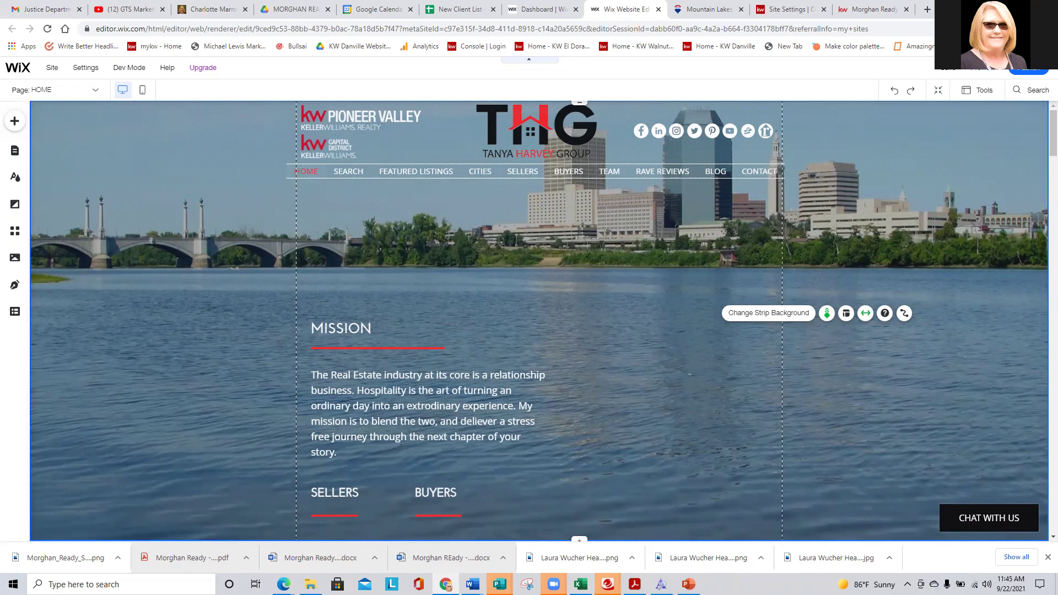
left_click(1050, 28)
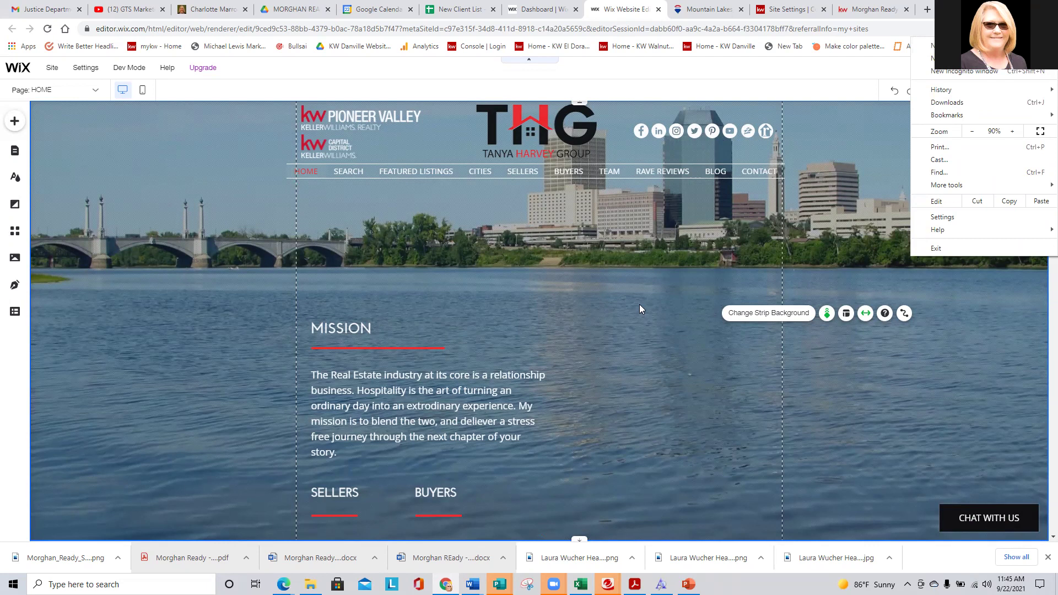
left_click(554, 282)
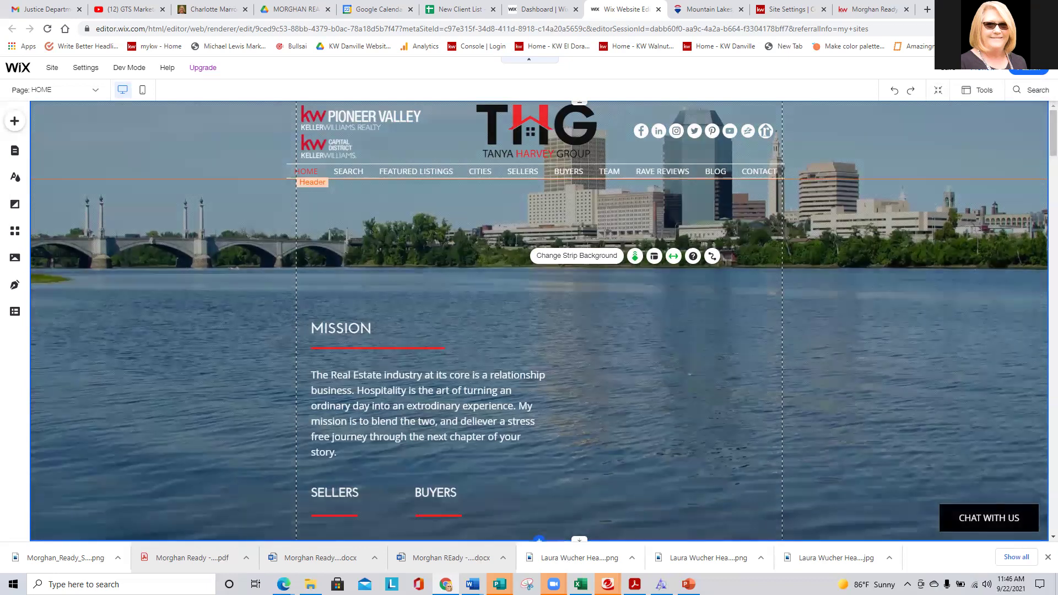
left_click(1050, 29)
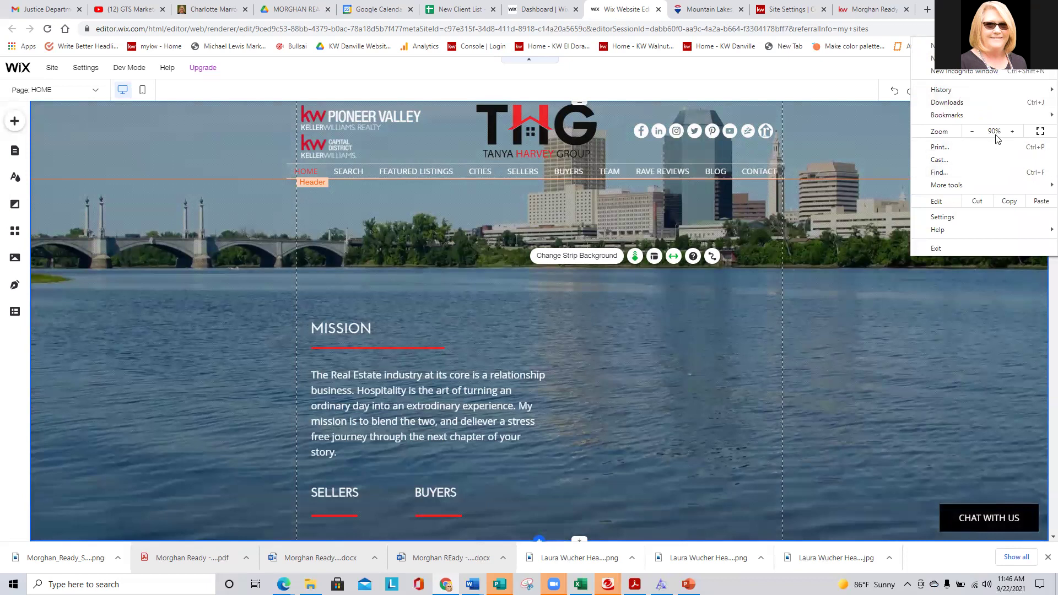
left_click(715, 232)
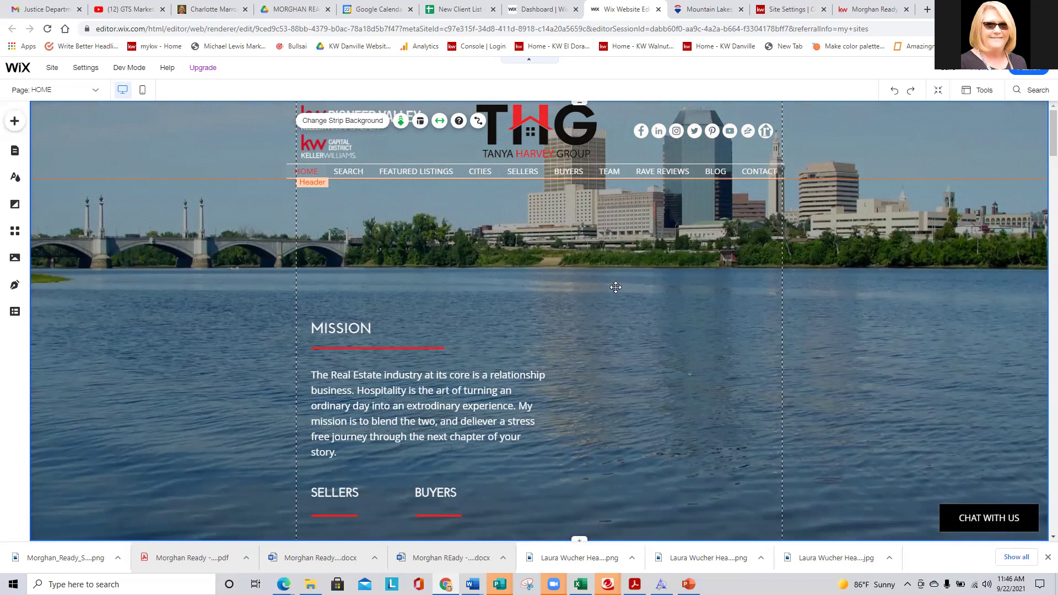
Review the stretch options of the Meet The Team strip on the HOME page without changing them
scroll(612, 284, "down", 2)
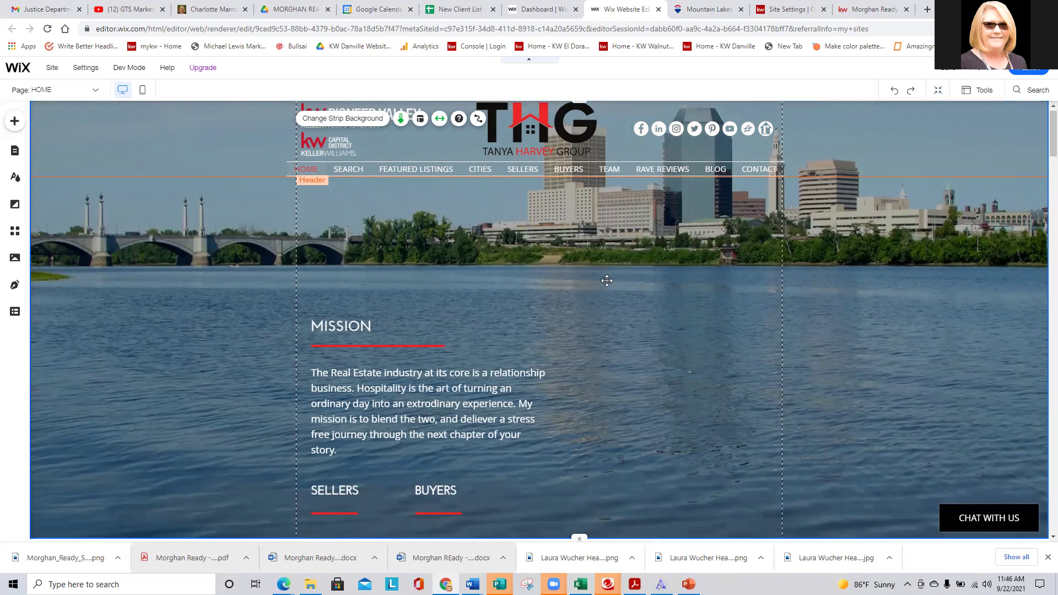
scroll(607, 281, "up", 2)
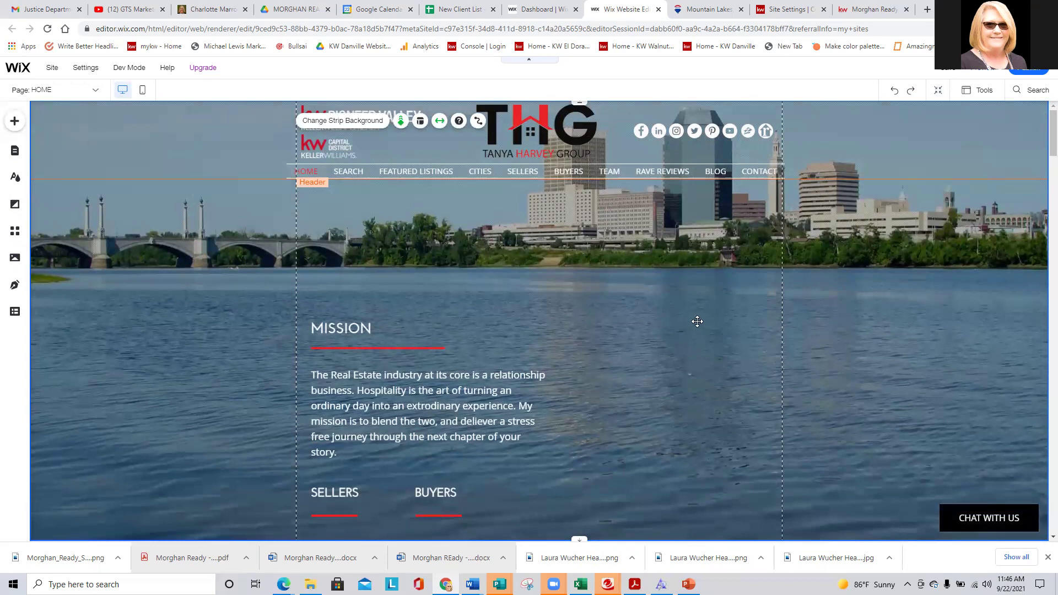
scroll(699, 322, "down", 5)
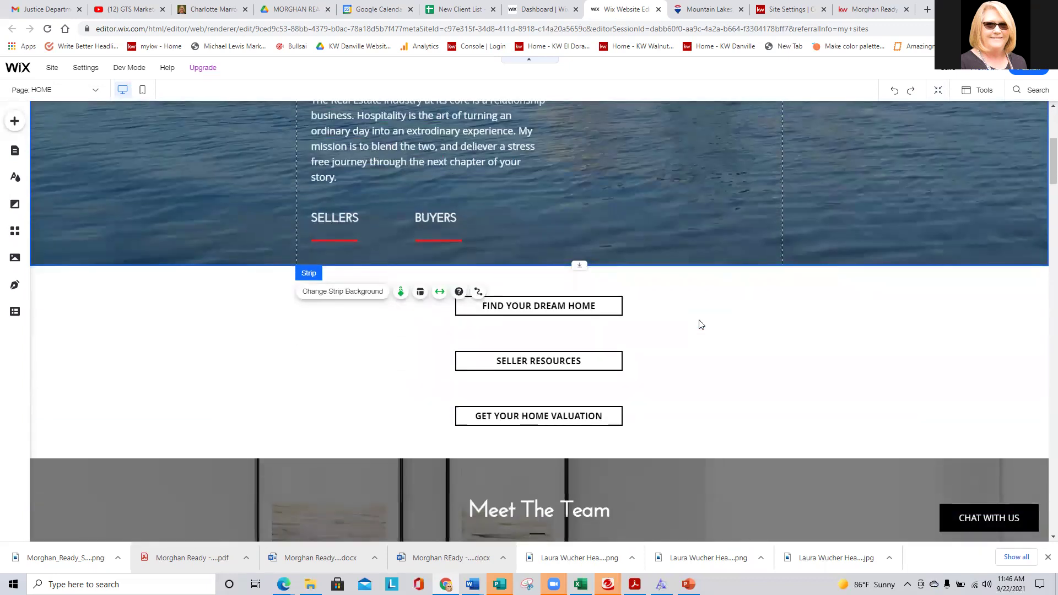
scroll(711, 326, "down", 3)
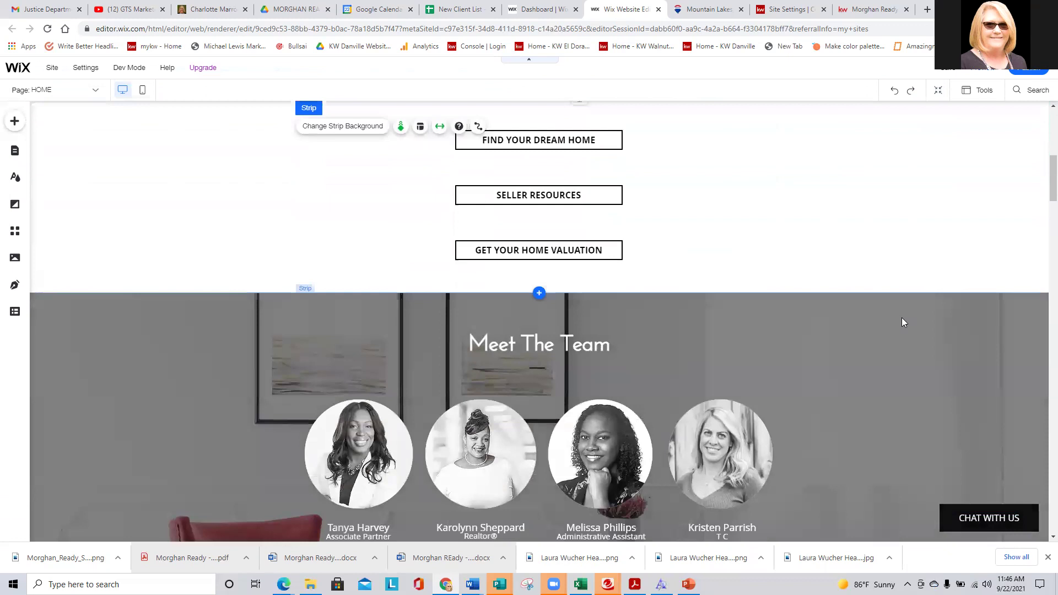
left_click(952, 314)
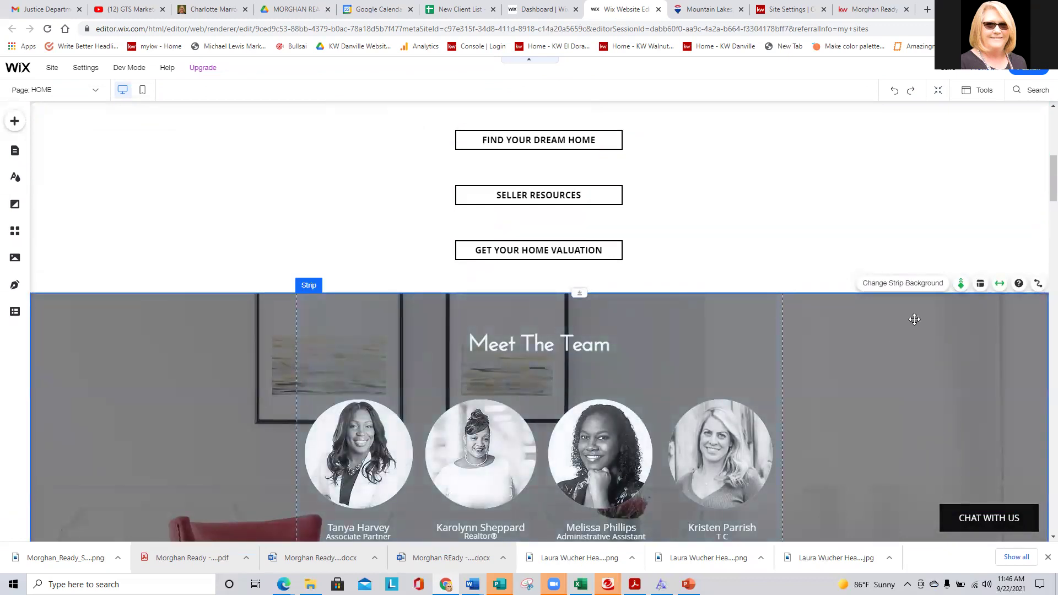
left_click(1001, 284)
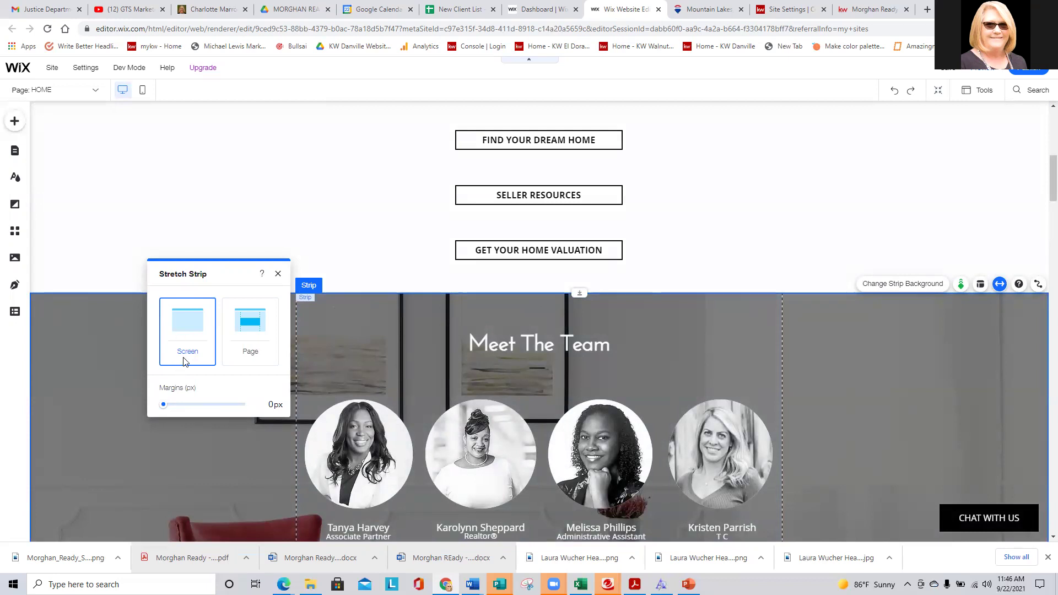
left_click(278, 274)
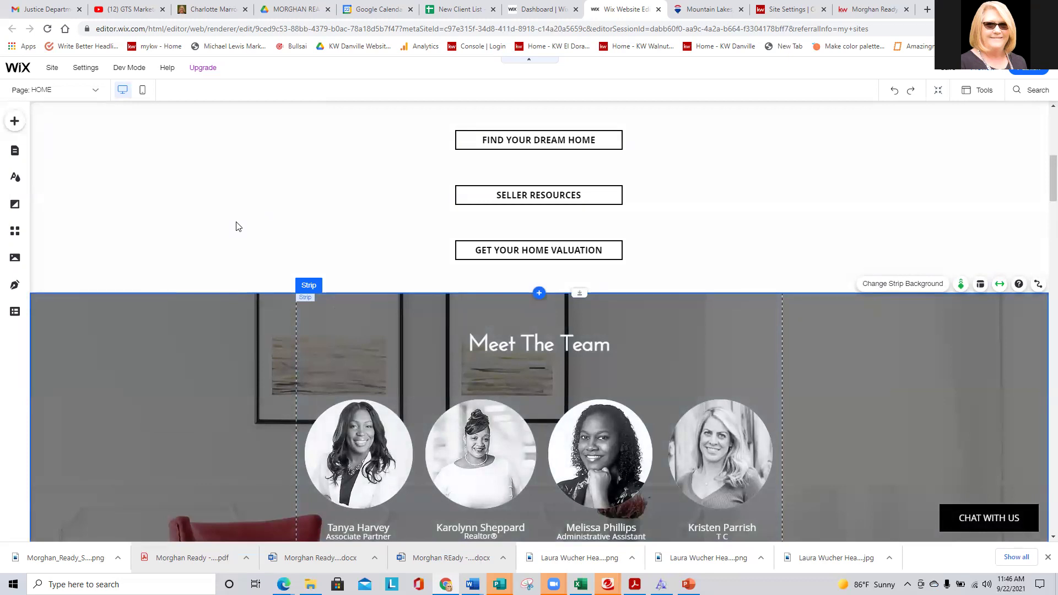
Look over the HOME page sections below the Meet The Team strip and return to the opening Mission strip
scroll(236, 226, "down", 9)
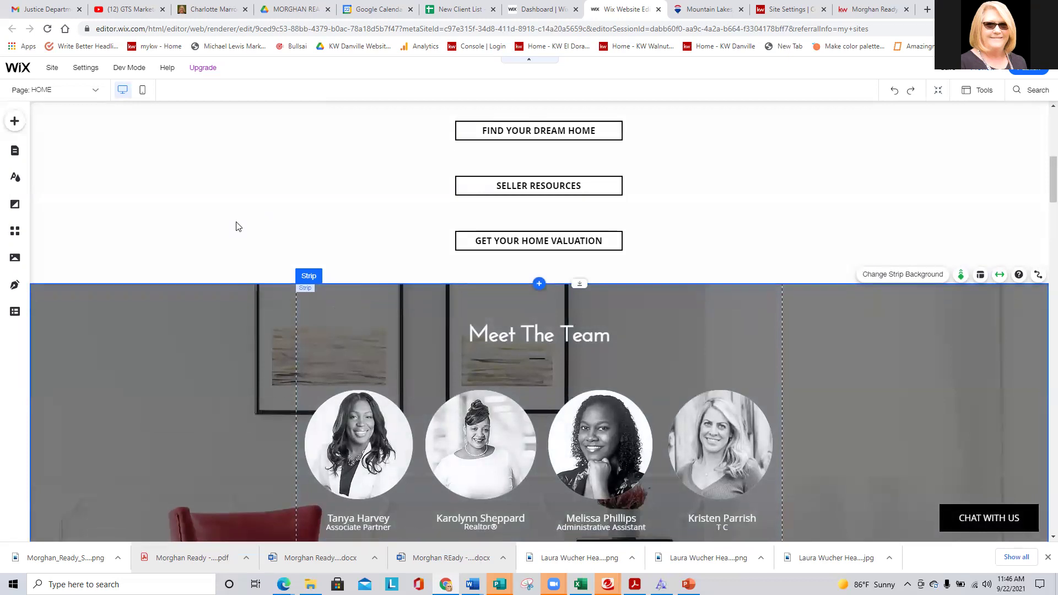
scroll(236, 221, "down", 6)
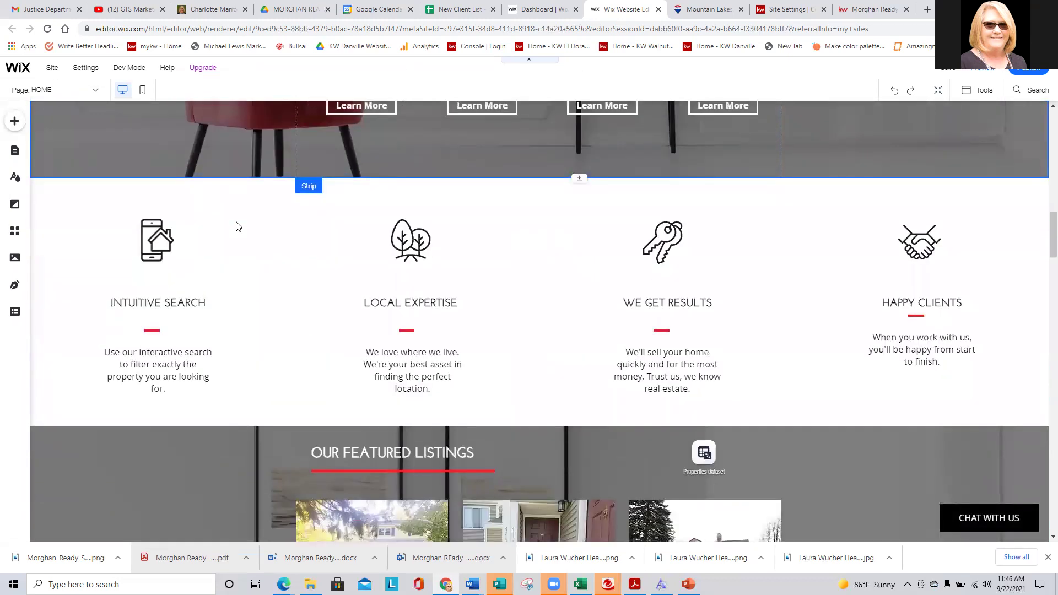
scroll(236, 222, "up", 8)
scroll(236, 222, "up", 10)
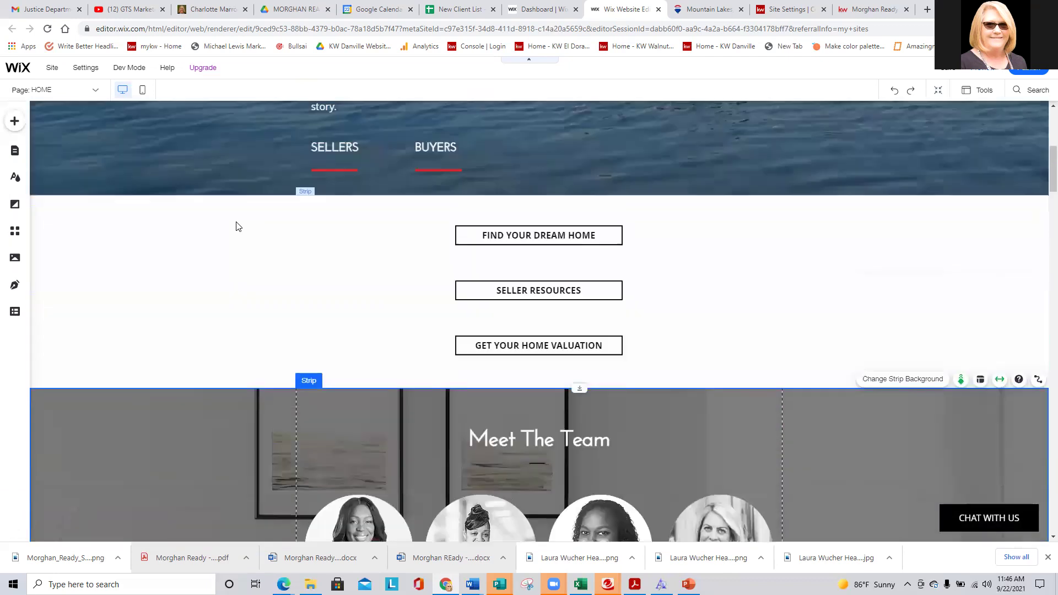
left_click(684, 269)
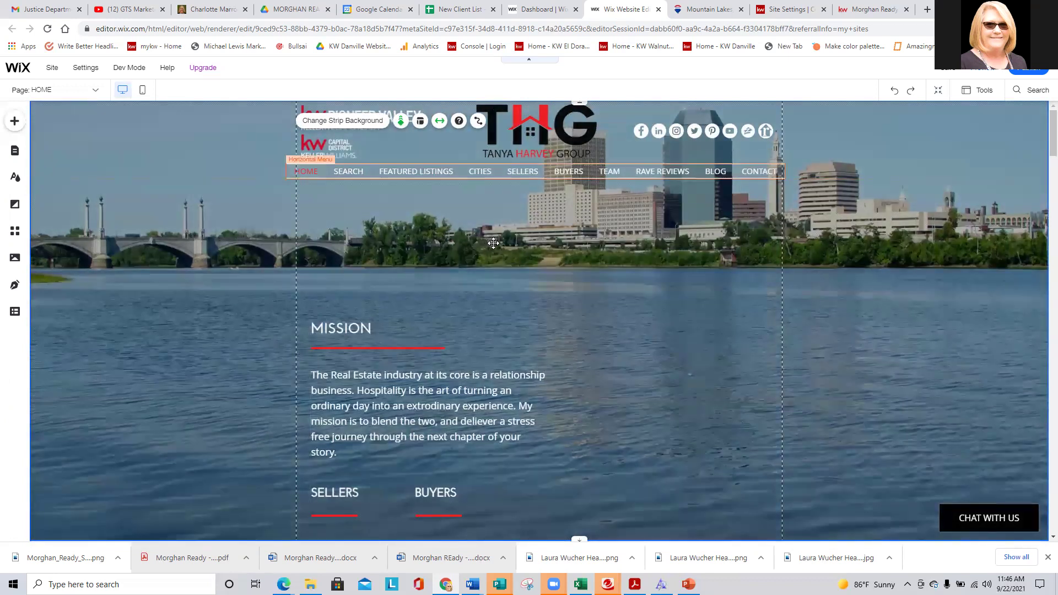
Review the mobile version of the HOME page through the Meet The Team section, and return to the desktop version
left_click(143, 93)
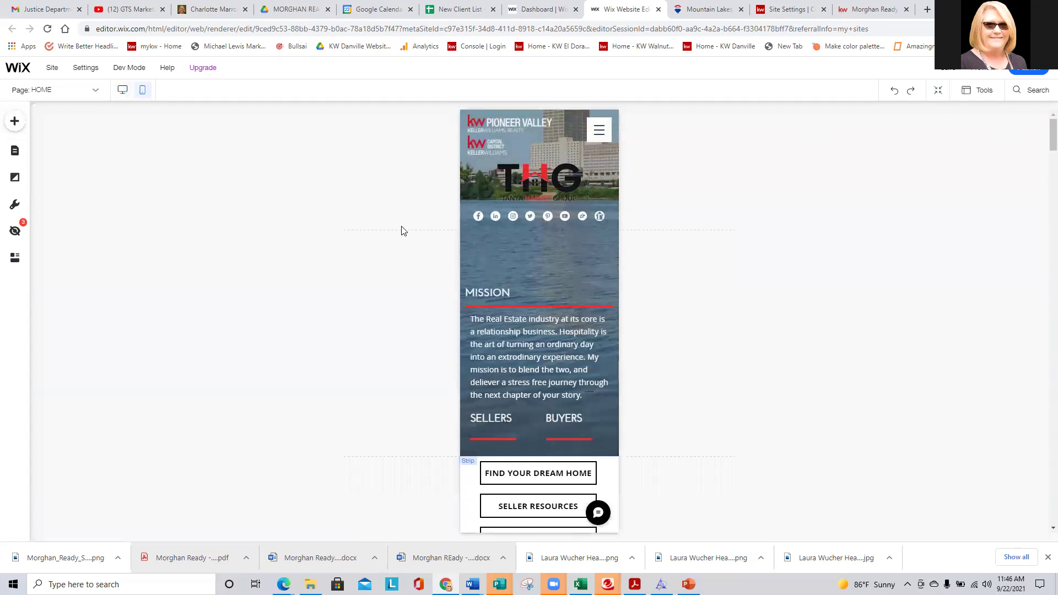
scroll(573, 268, "down", 15)
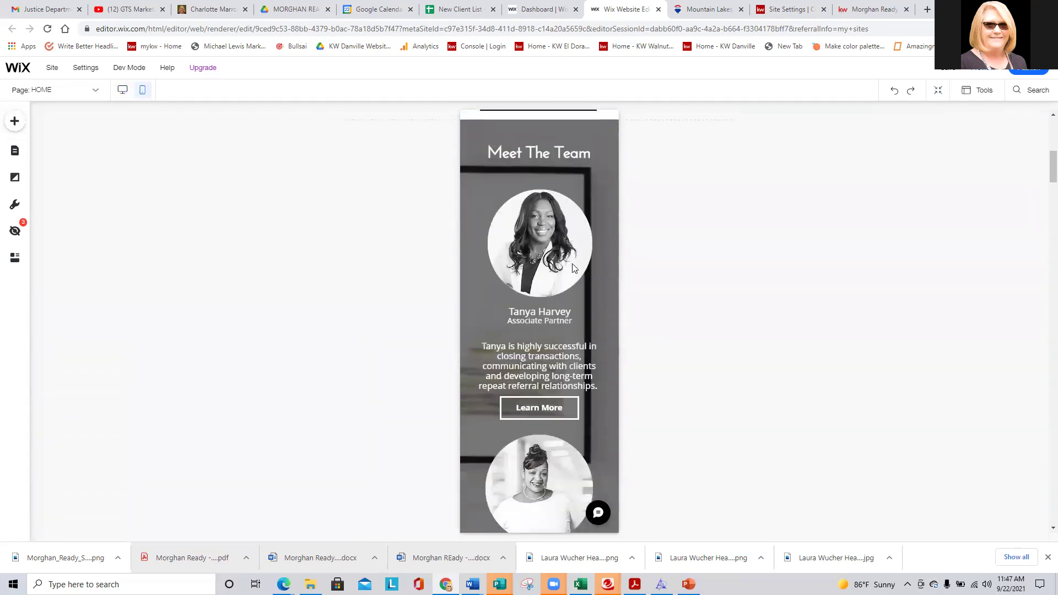
scroll(573, 268, "down", 7)
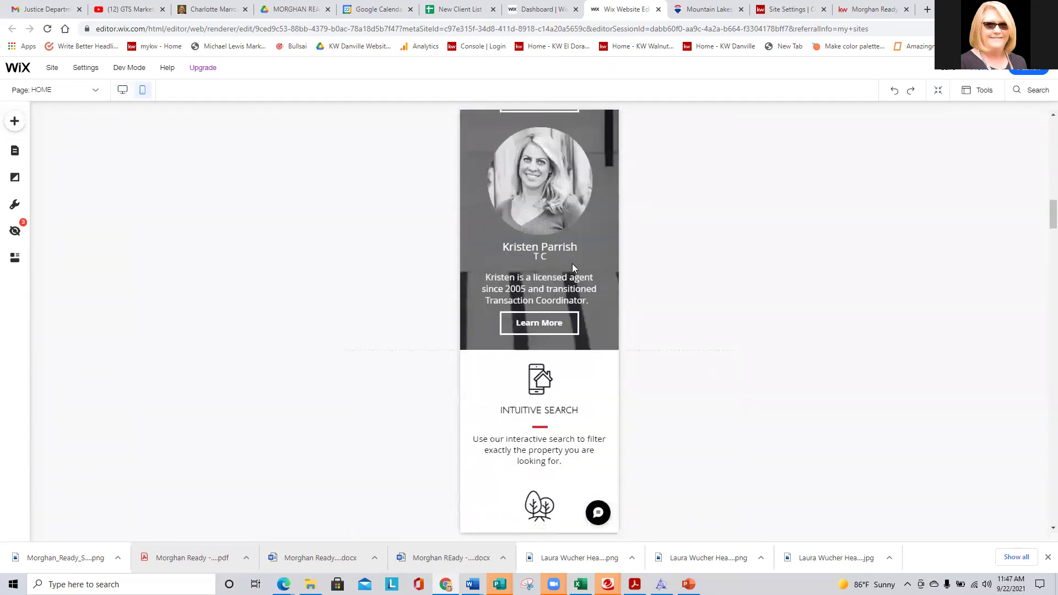
scroll(573, 264, "up", 13)
scroll(574, 264, "up", 10)
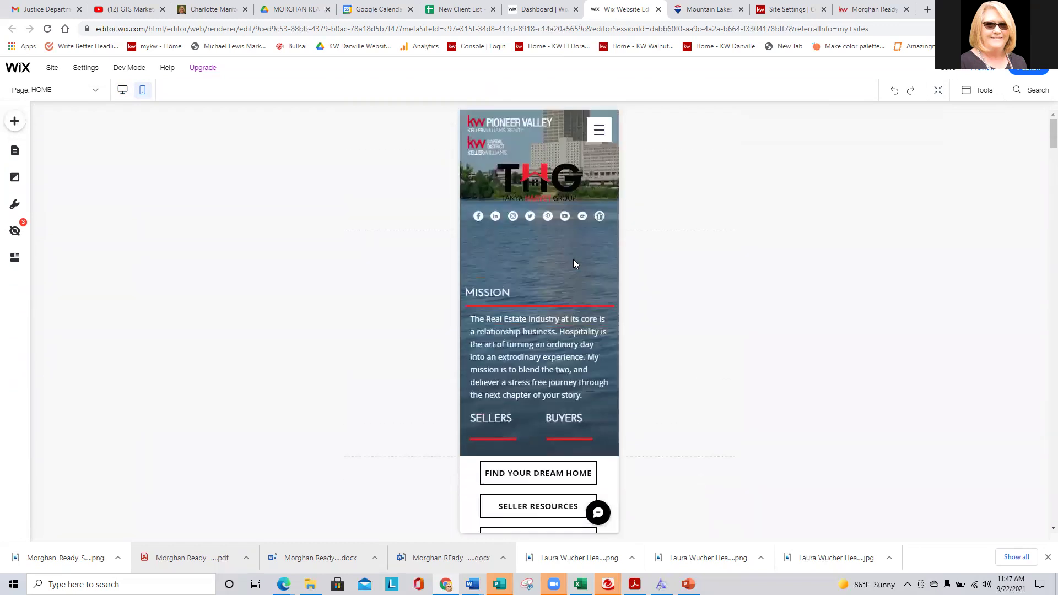
left_click(118, 90)
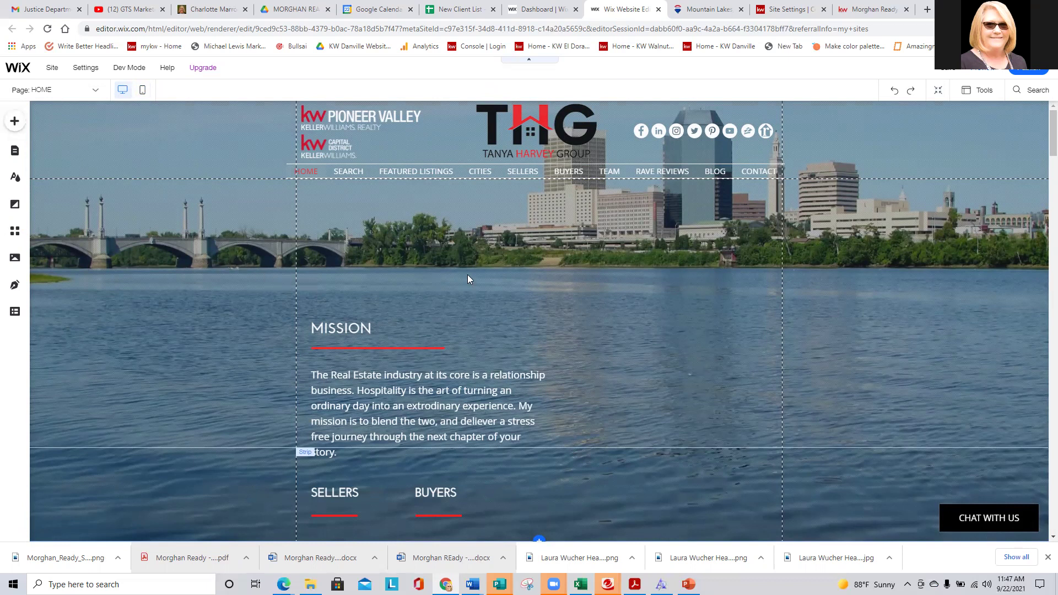
Correct the misspelled words in the HOME page's Mission paragraph to "extraordinary" and "deliver"
scroll(467, 274, "down", 2)
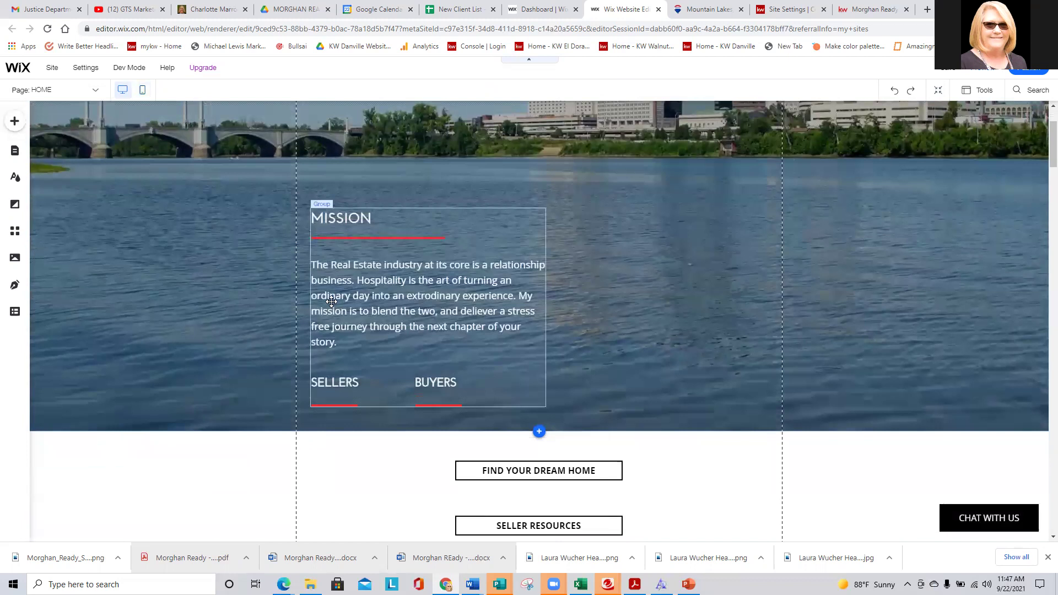
left_click(331, 302)
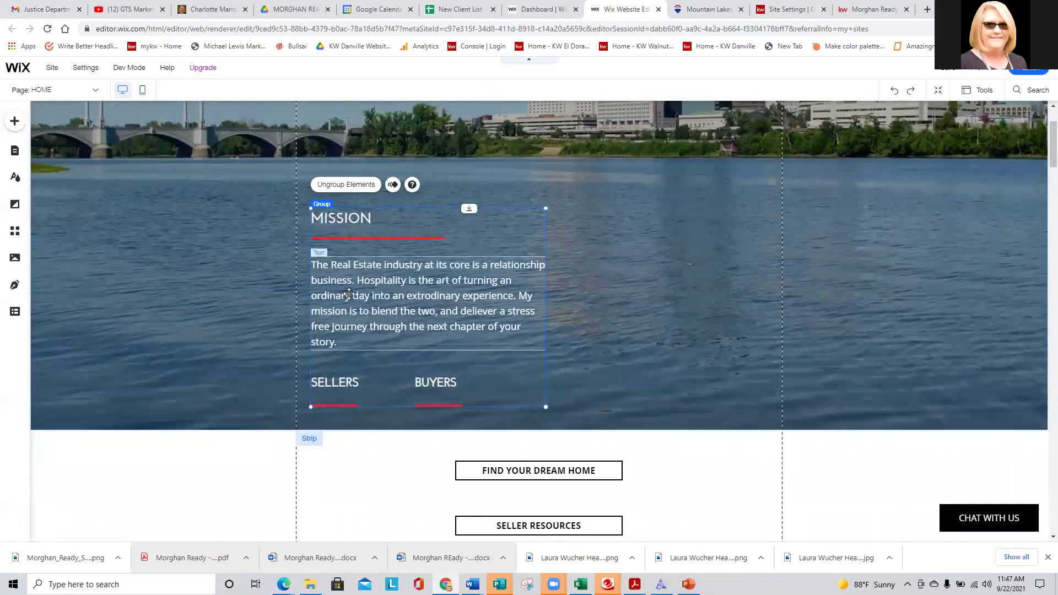
double_click(348, 294)
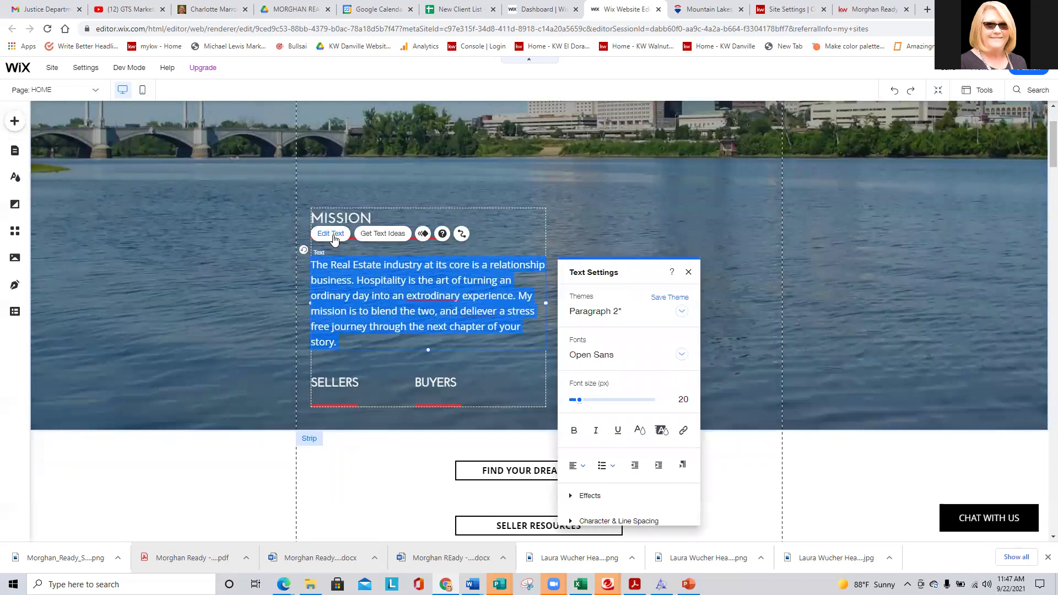
left_click(320, 269)
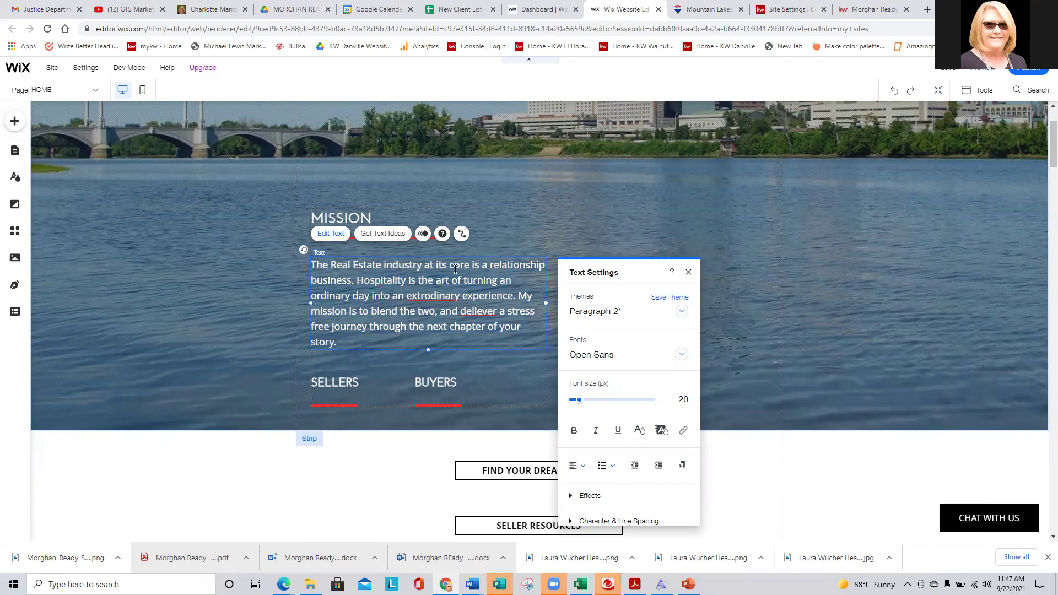
right_click(432, 302)
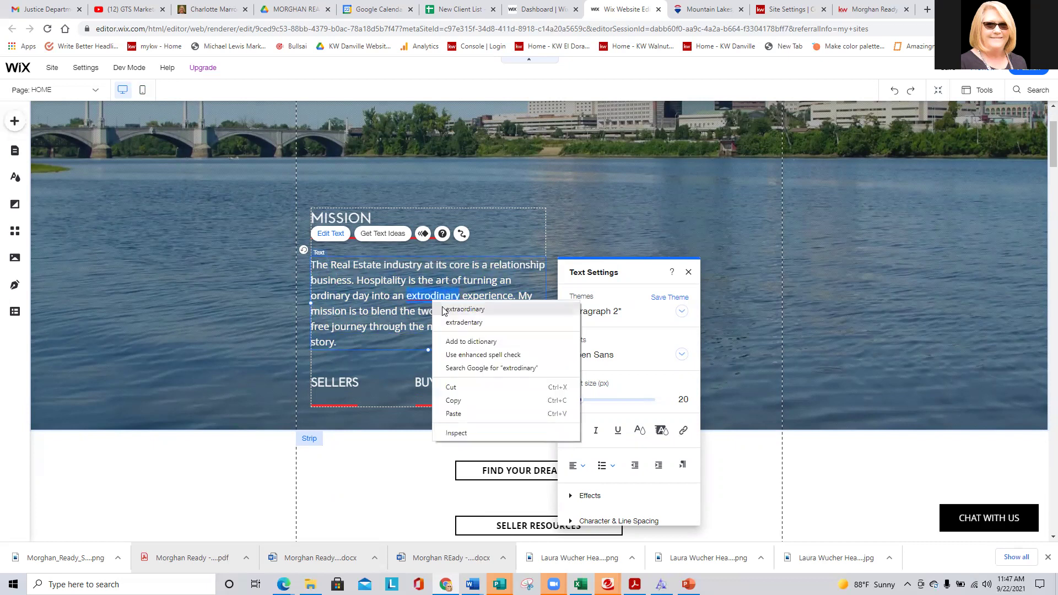
left_click(473, 309)
right_click(477, 302)
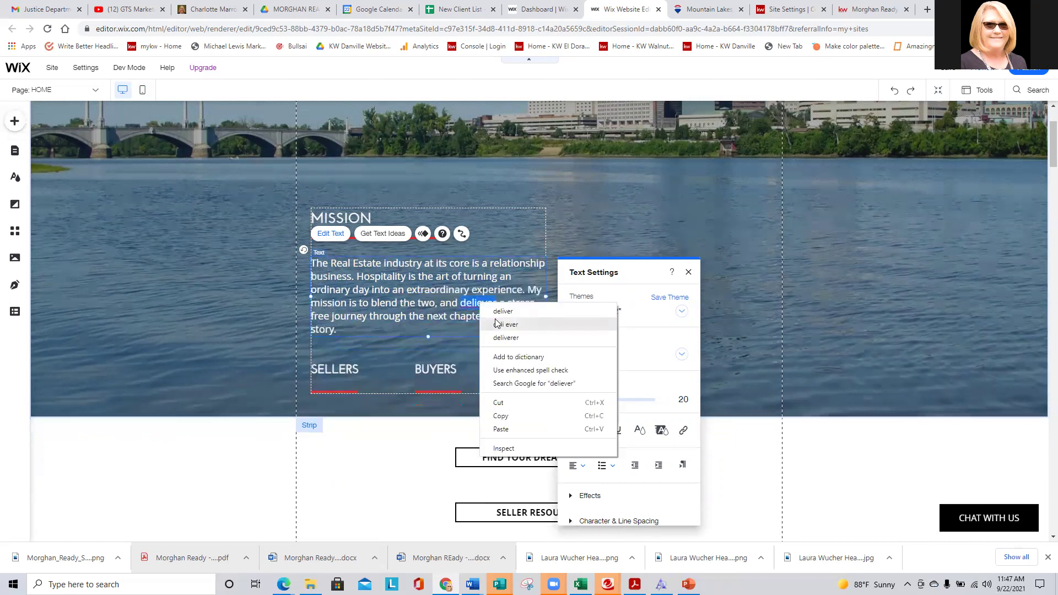
left_click(496, 309)
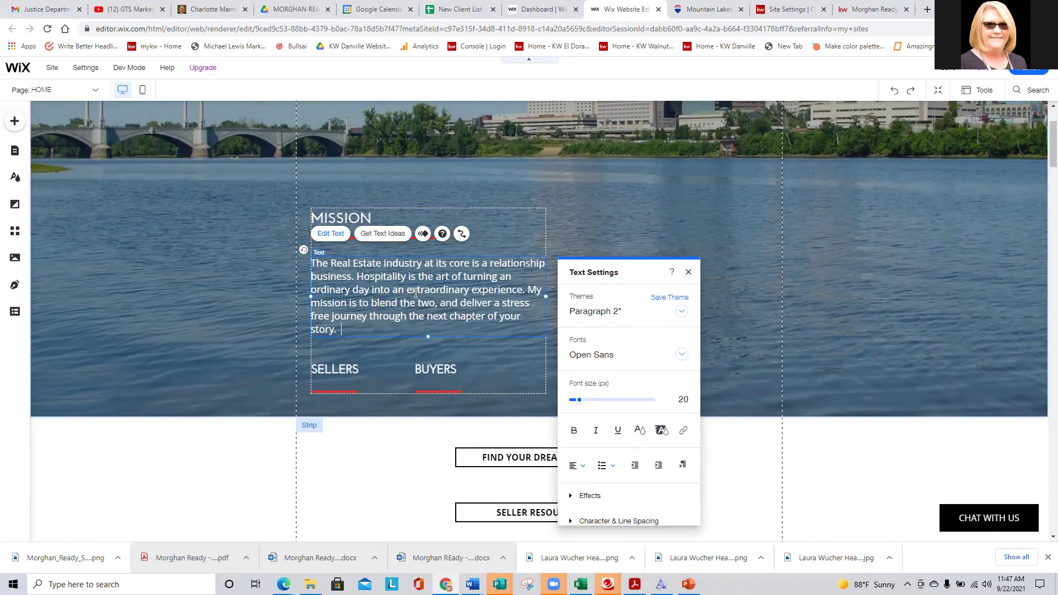
Add the sample text "Type whatever you want" at the end of the Mission paragraph and delete it again
type("pe whatever you want")
mouse_move(945, 74)
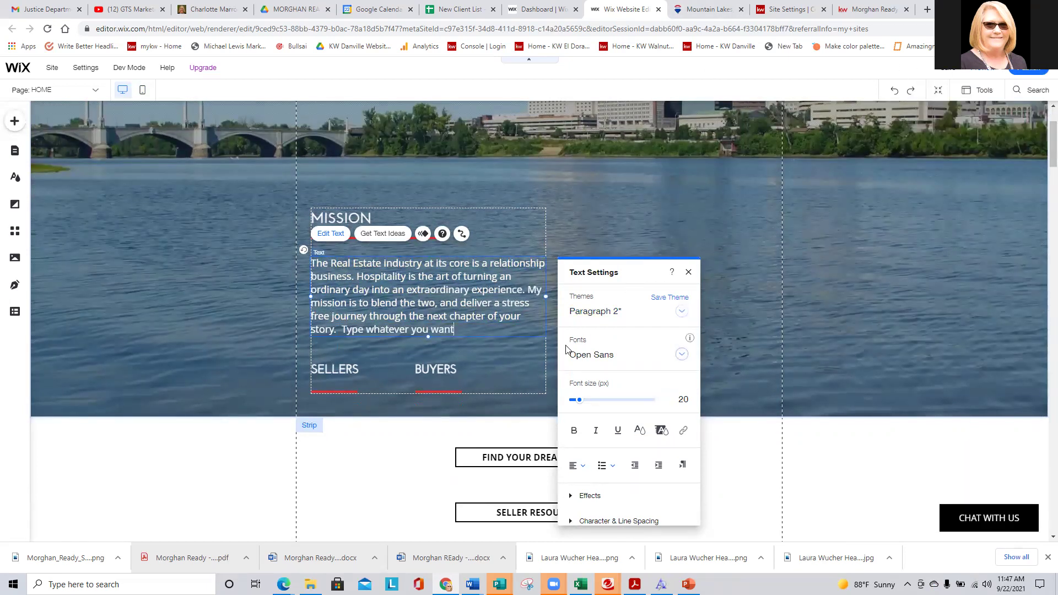
left_click_drag(483, 342, 340, 330)
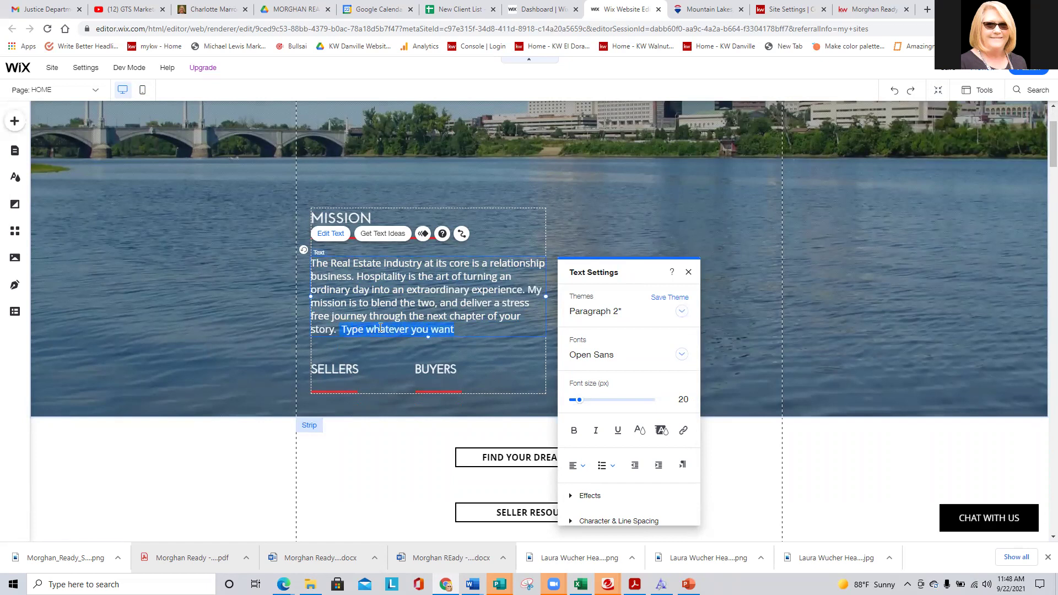
key("BackSpace")
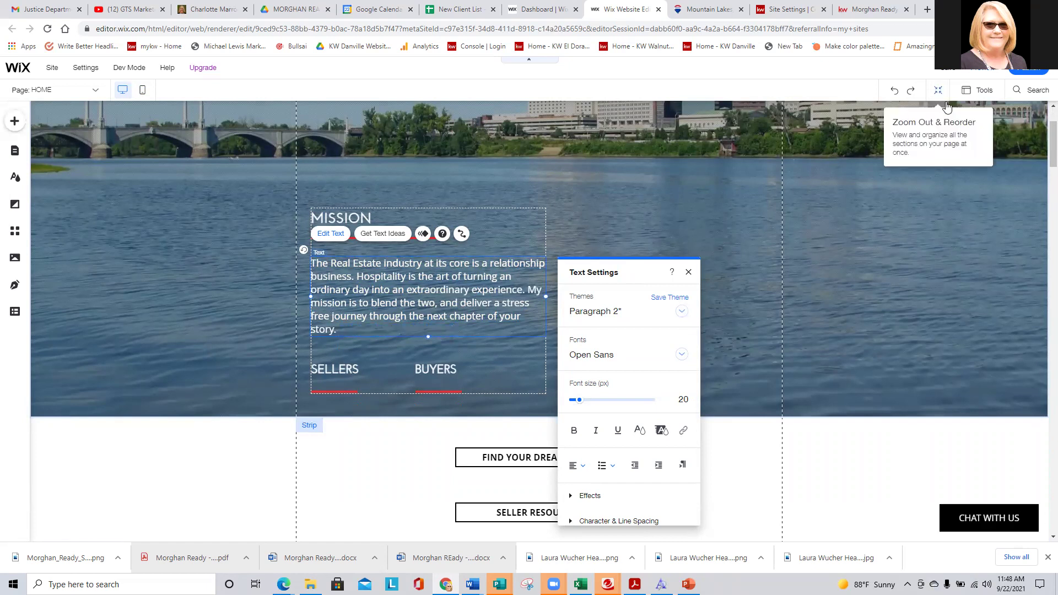
Save the site and dismiss the publishing prompt without publishing
left_click(947, 72)
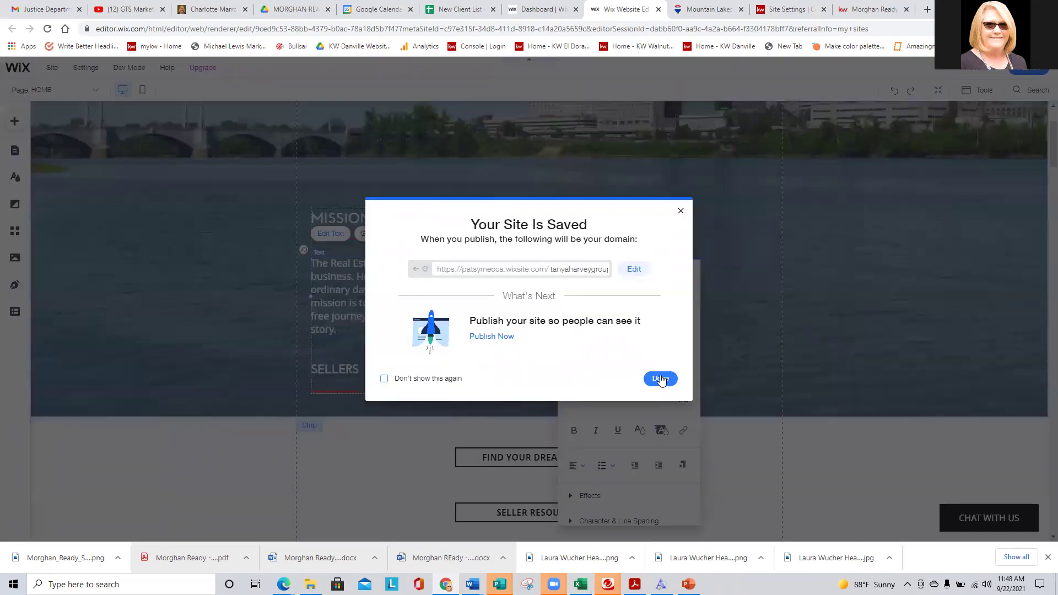
left_click(681, 210)
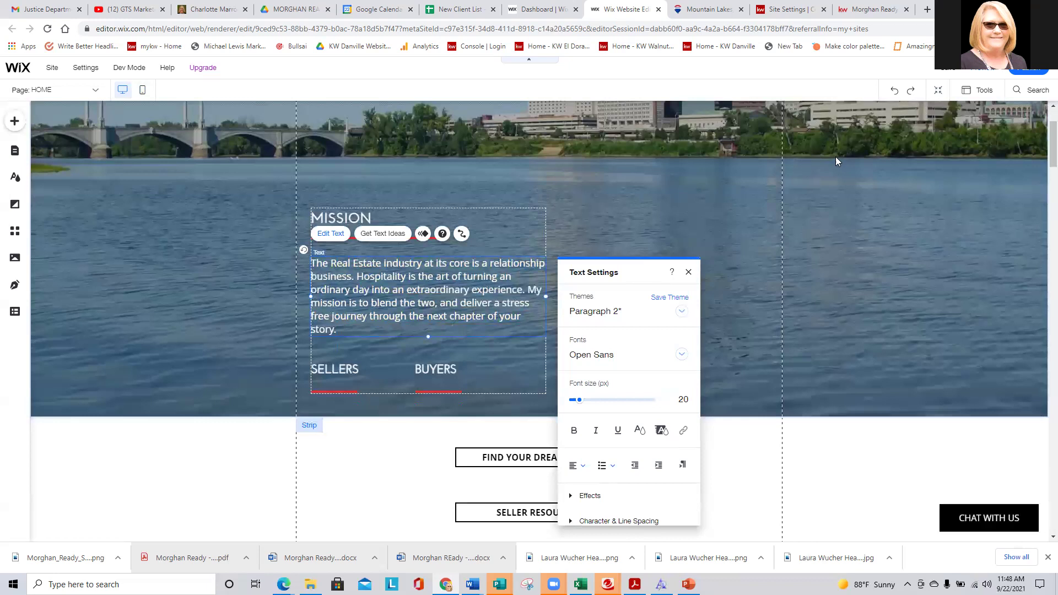
Review the saved revisions in the site's history, close it and return to the Mission strip in the editor
mouse_move(947, 71)
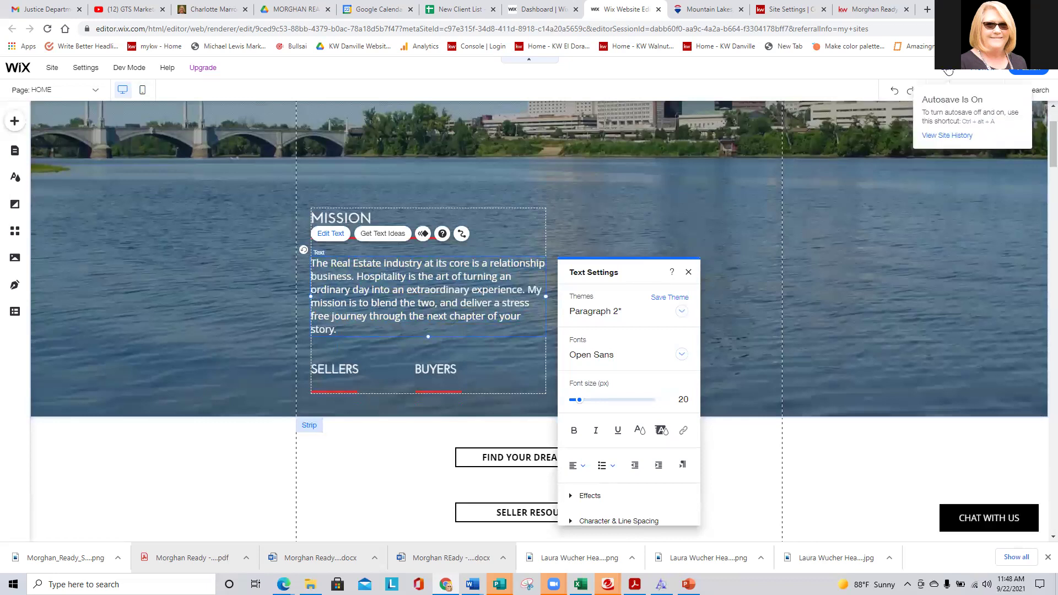
left_click(947, 135)
left_click(627, 338)
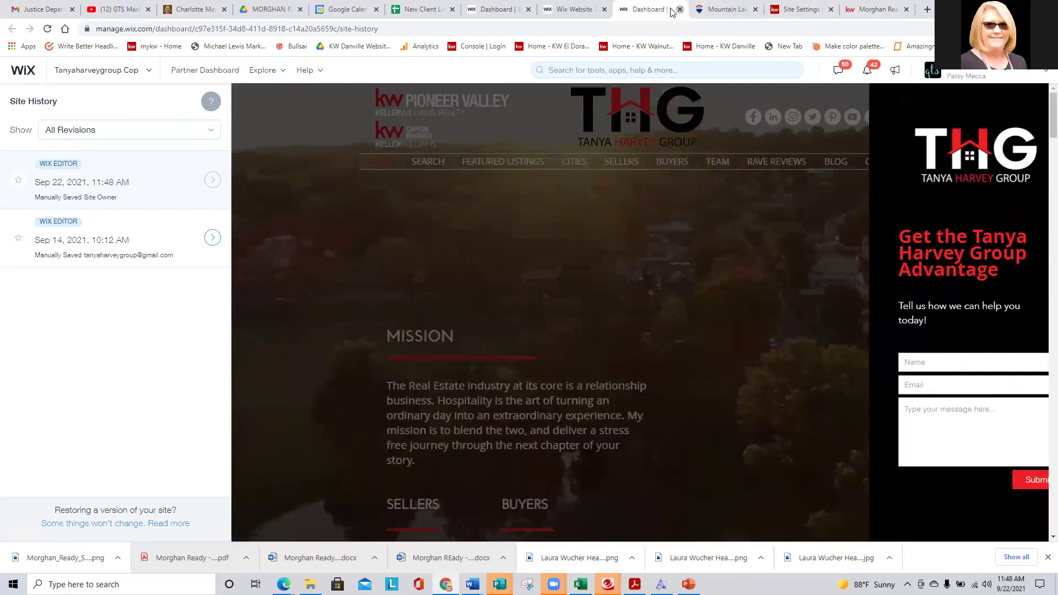
left_click(680, 8)
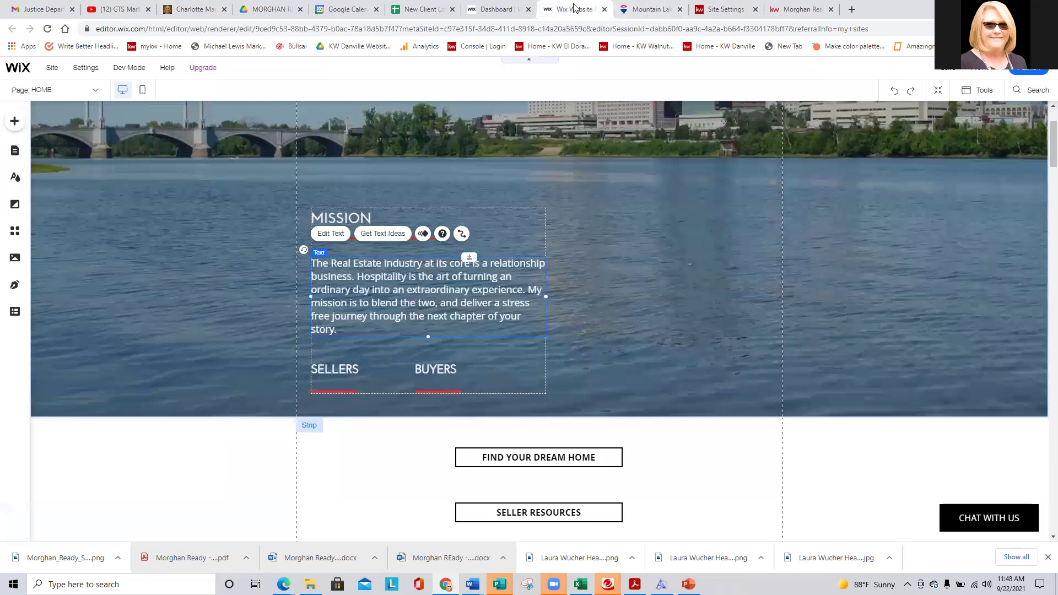
left_click(662, 230)
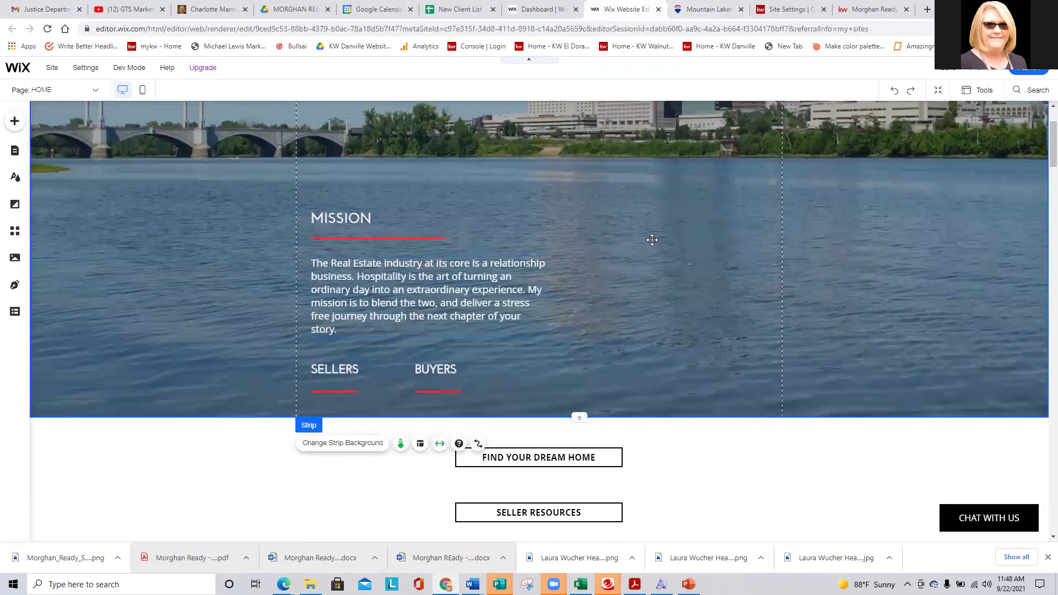
Examine the HOME page's action buttons, service highlights, Our Featured Listings strip and Realtors You Can Trust section
scroll(655, 240, "down", 5)
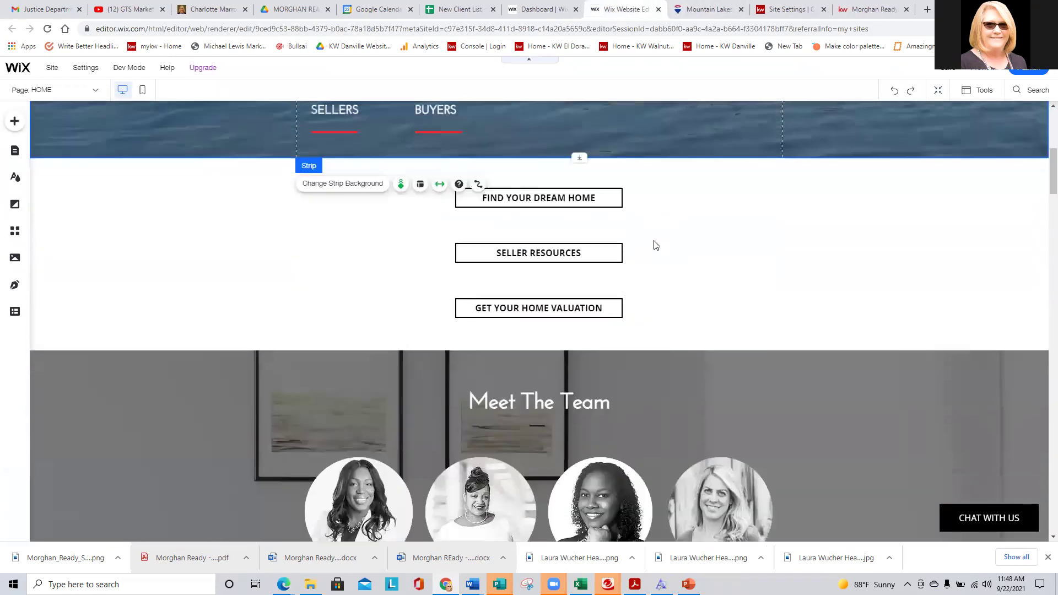
scroll(655, 242, "up", 2)
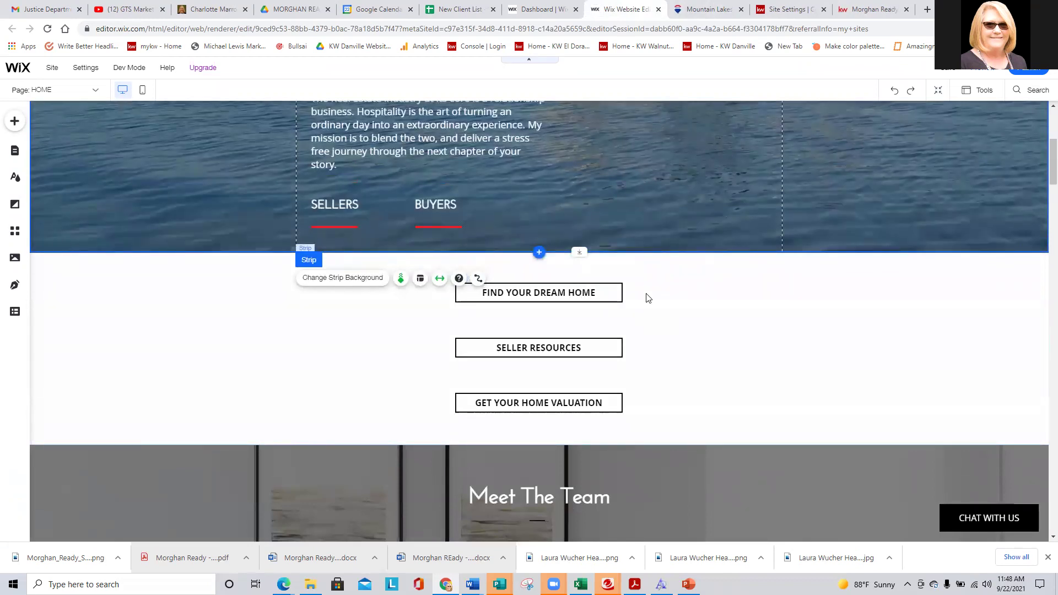
scroll(648, 297, "down", 14)
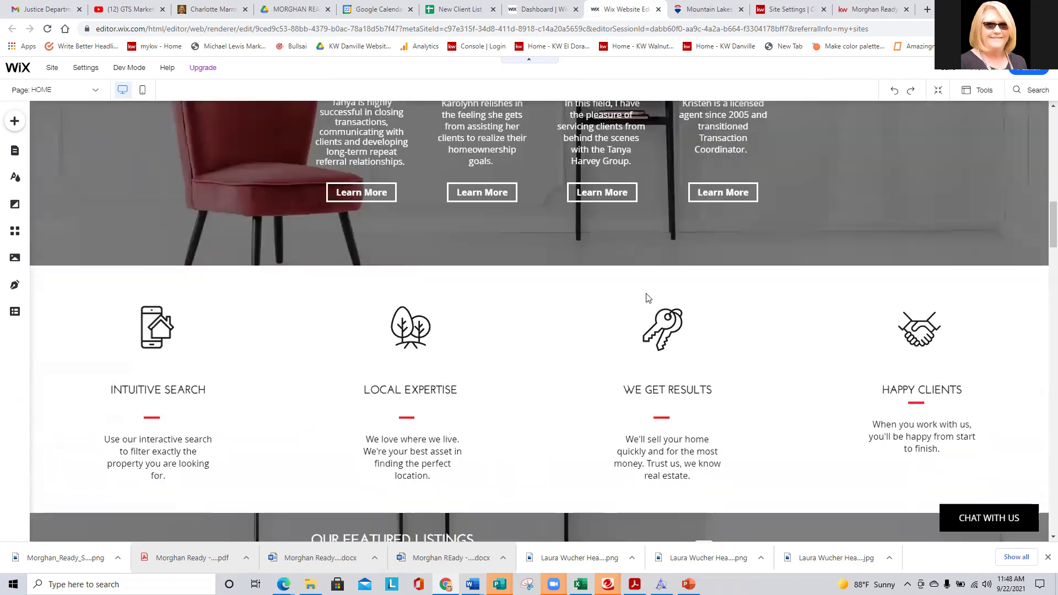
scroll(647, 298, "down", 8)
scroll(634, 295, "up", 5)
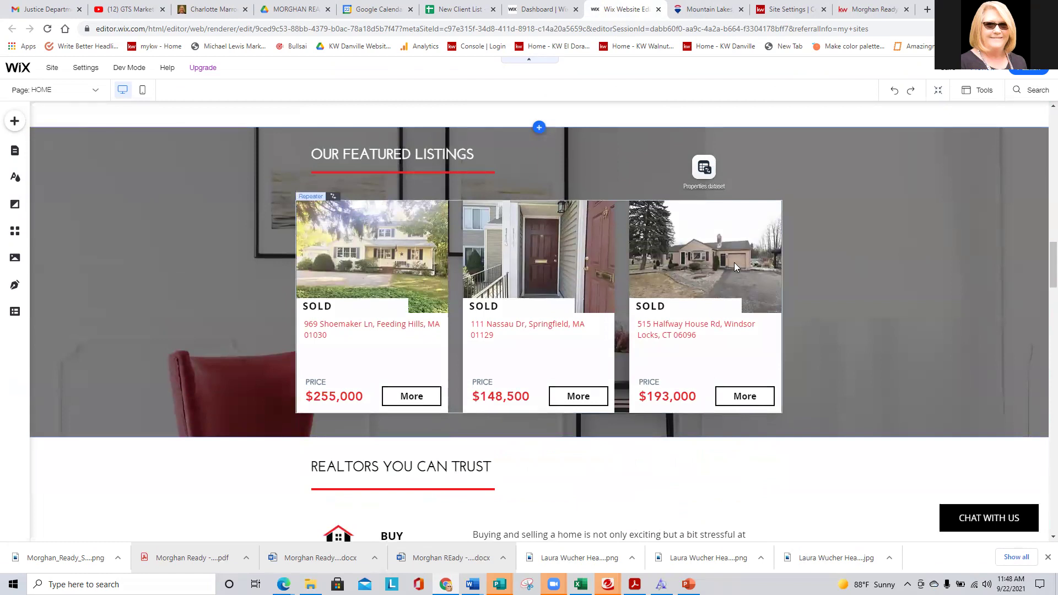
scroll(734, 262, "down", 4)
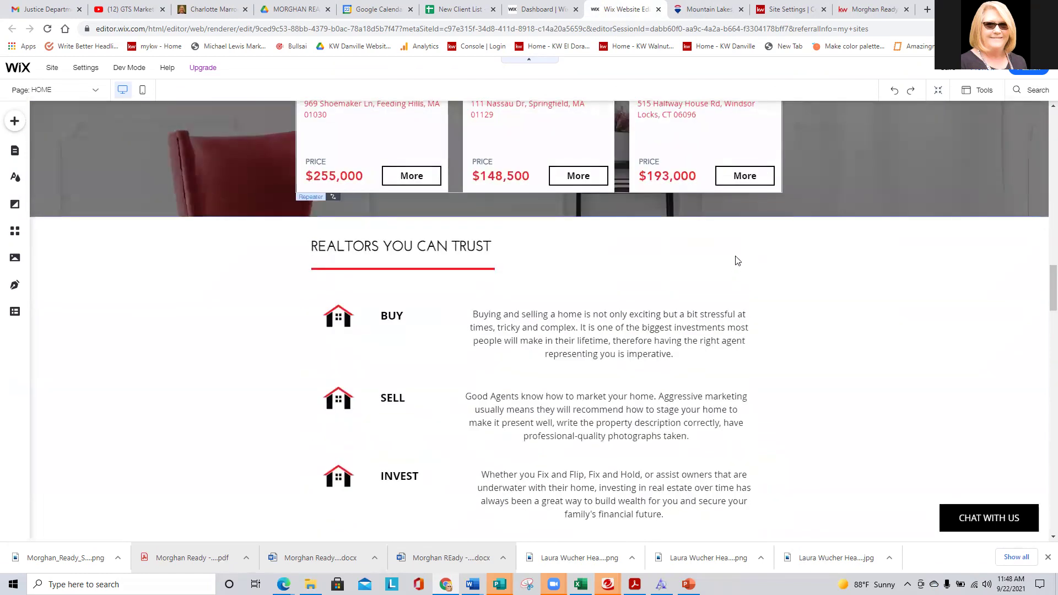
scroll(294, 254, "up", 12)
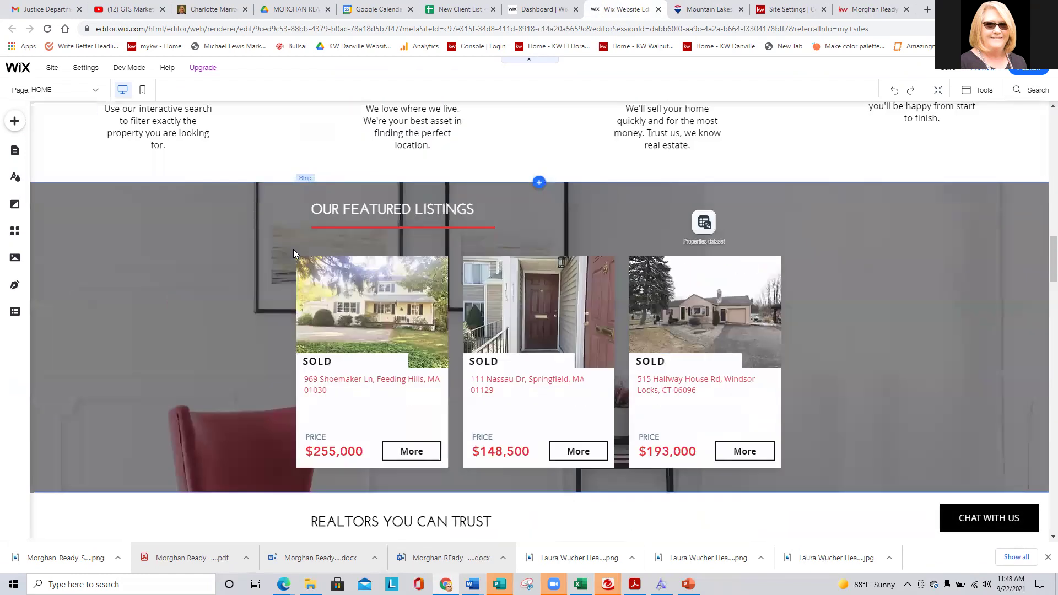
scroll(293, 249, "up", 6)
Check the Content Manager of the Tanyaharveygroup Cop site and return to the site's main dashboard
left_click(541, 7)
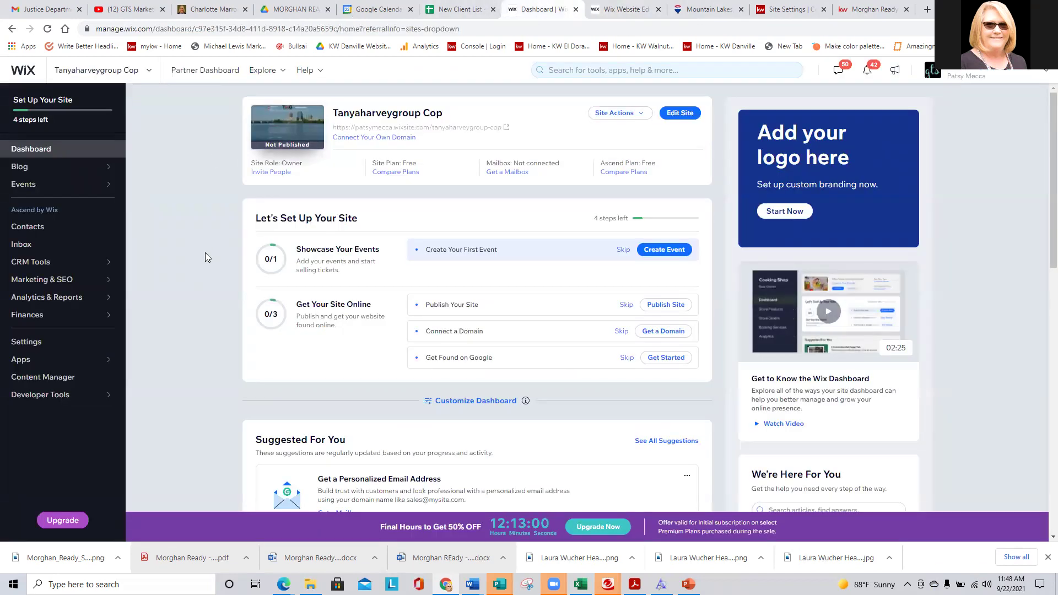
left_click(50, 380)
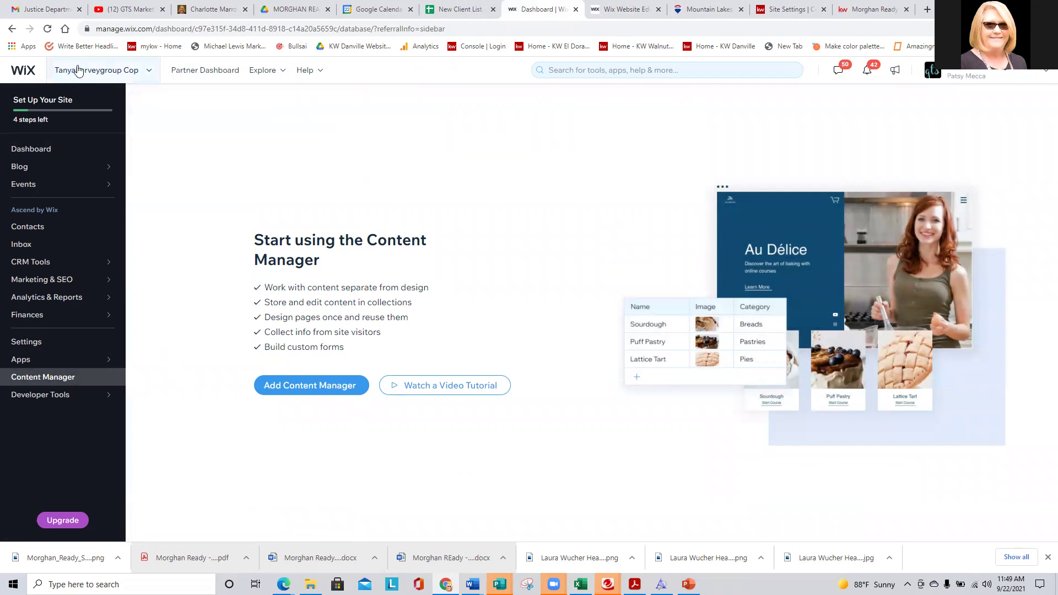
left_click(29, 149)
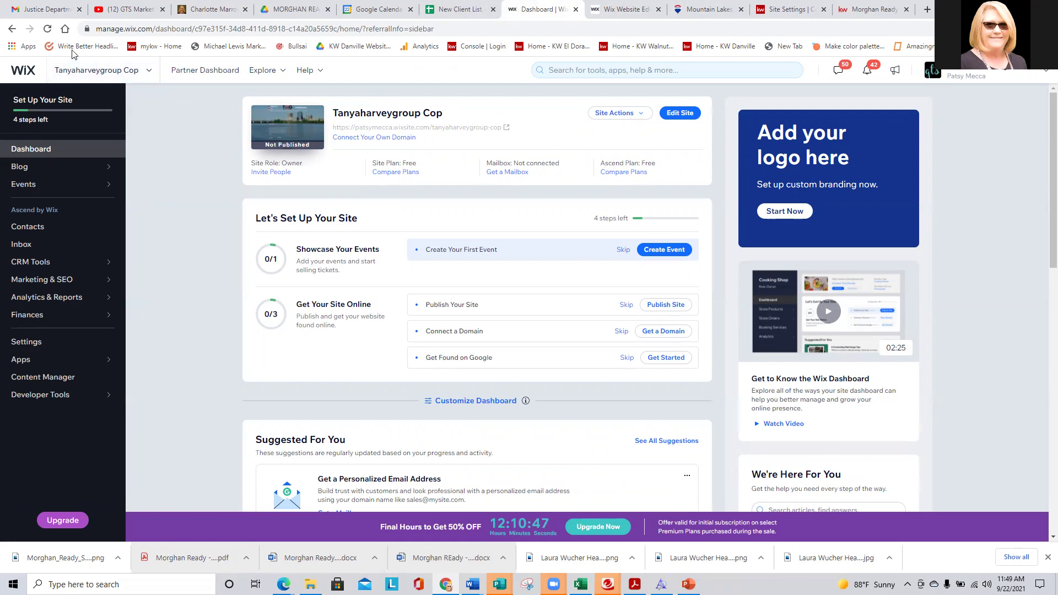
Switch to the realtor's Premium site listed directly below KW PETALUMA and open its Content Manager
left_click(57, 70)
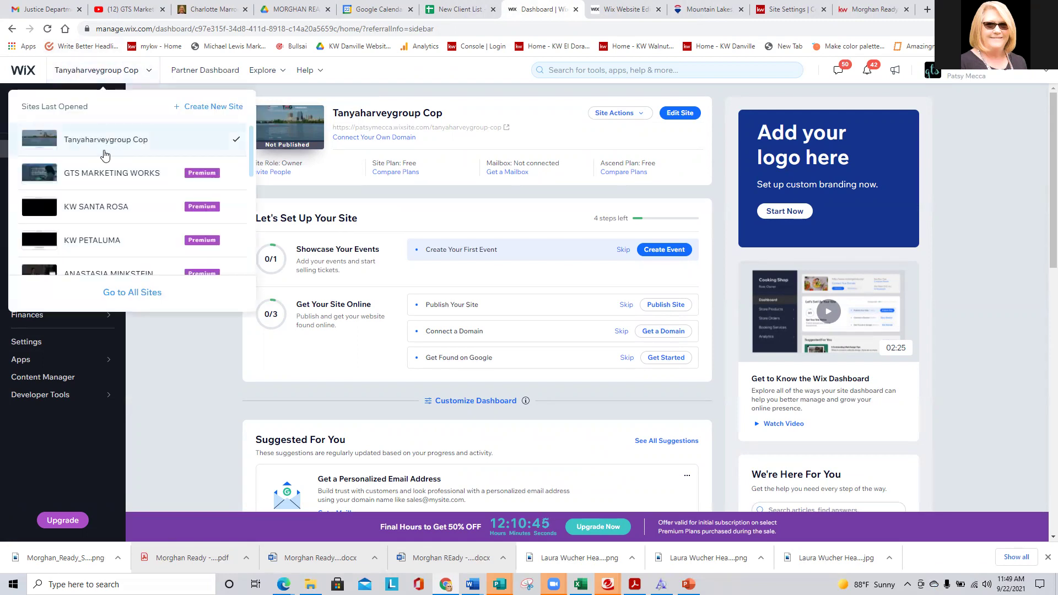
scroll(111, 166, "down", 2)
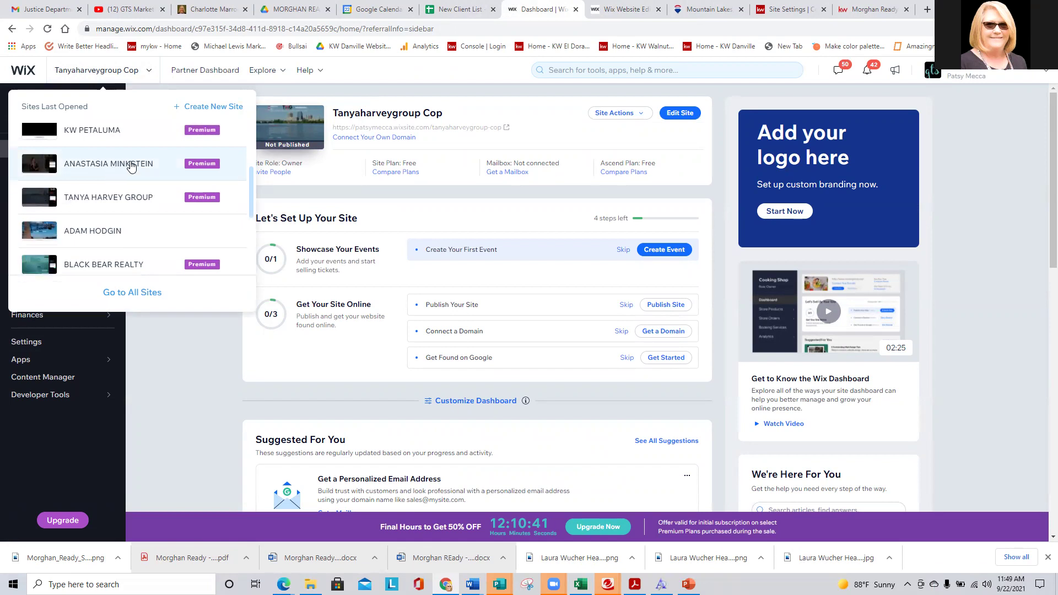
left_click(133, 166)
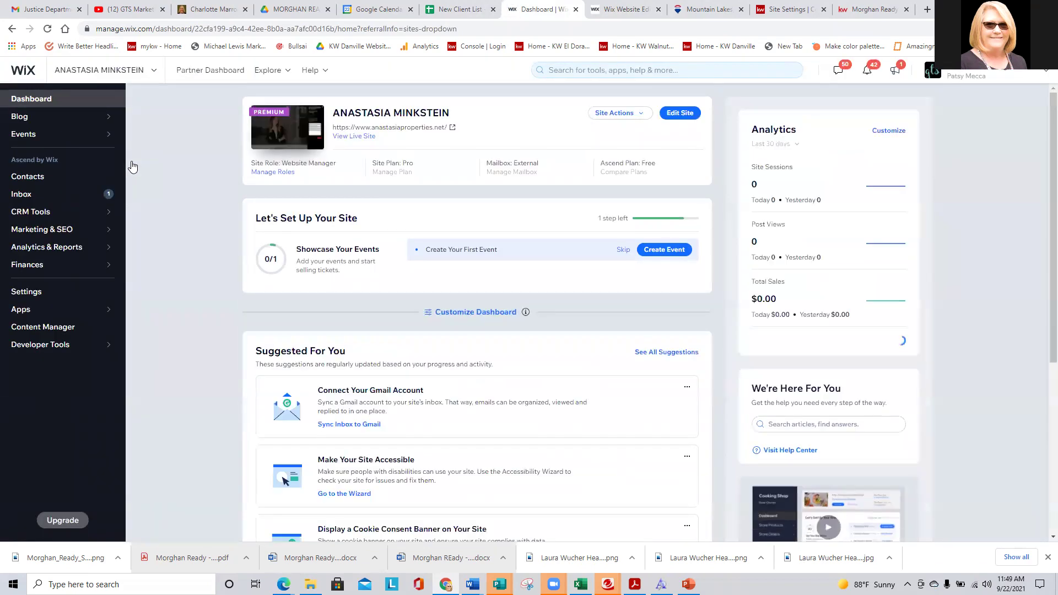
left_click(47, 330)
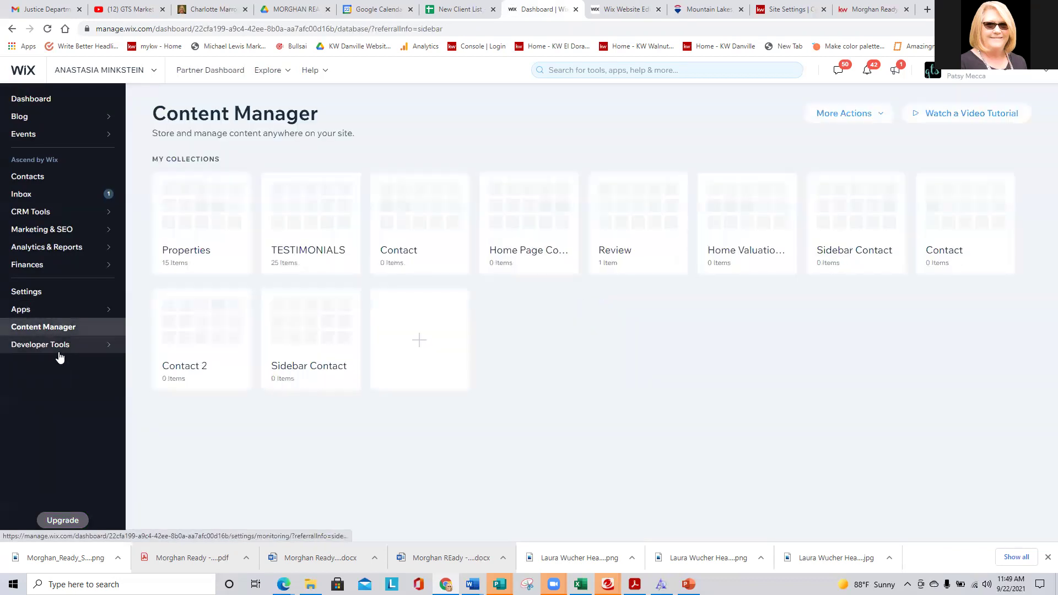
mouse_move(55, 230)
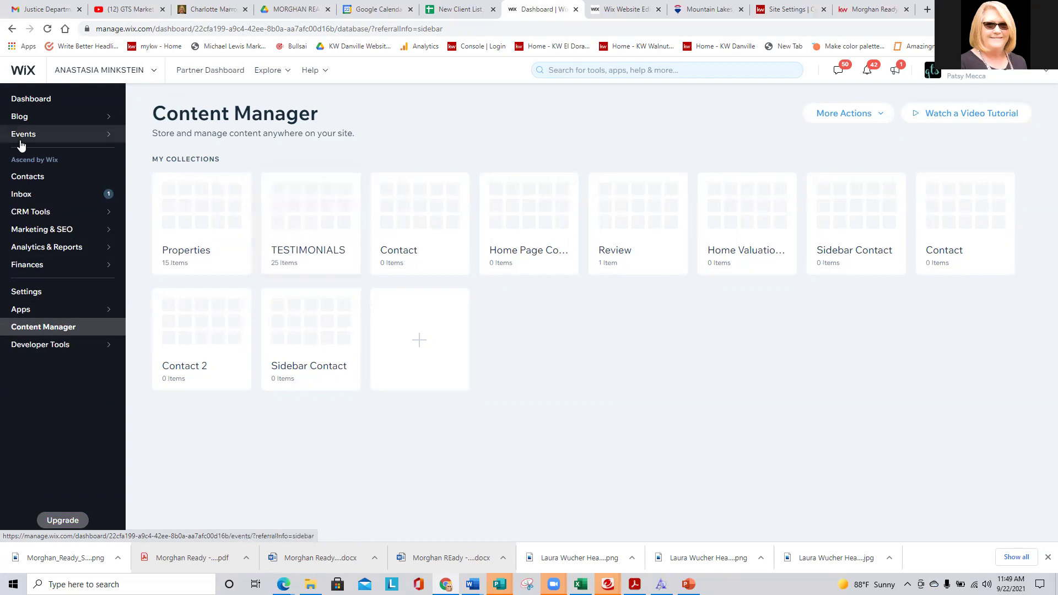
mouse_move(21, 118)
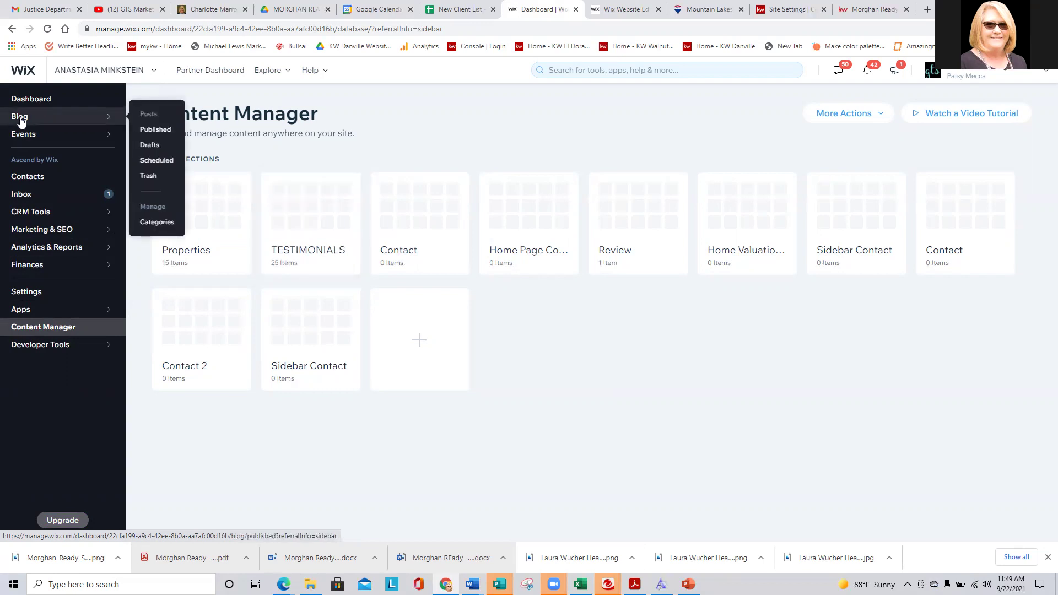
Add an item to the TESTIMONIALS collection, titled with the client's first name followed by "- Seller and Buyer", and open its REVIEW cell for editing
left_click(318, 220)
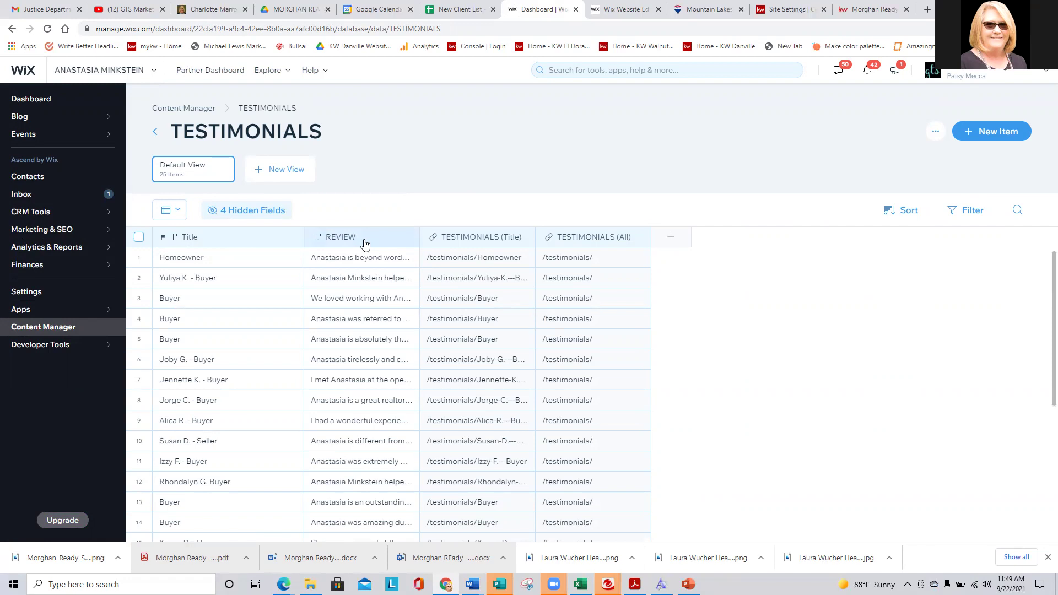
scroll(260, 263, "down", 5)
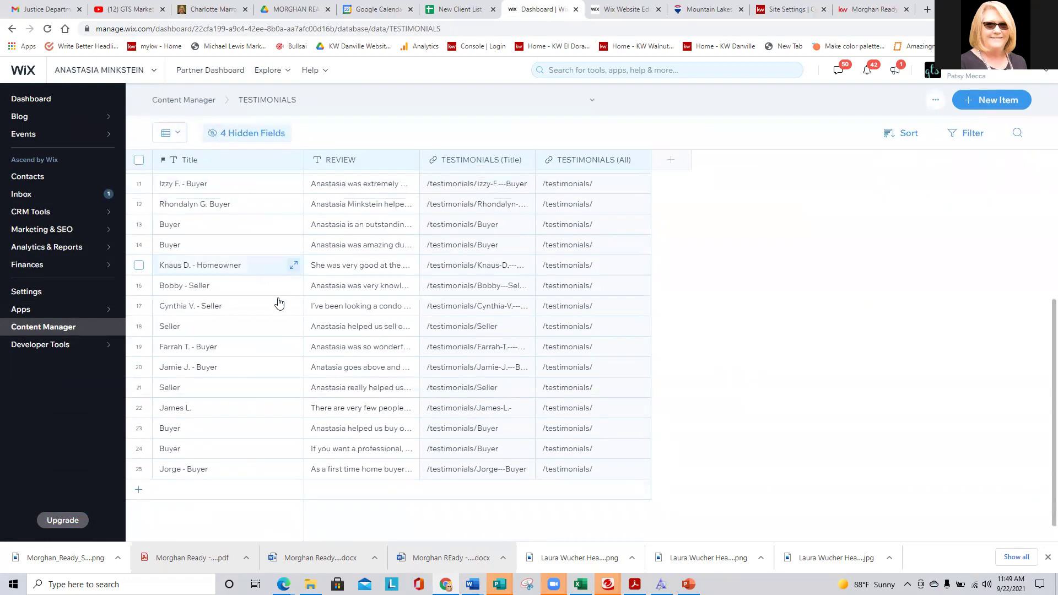
left_click(137, 493)
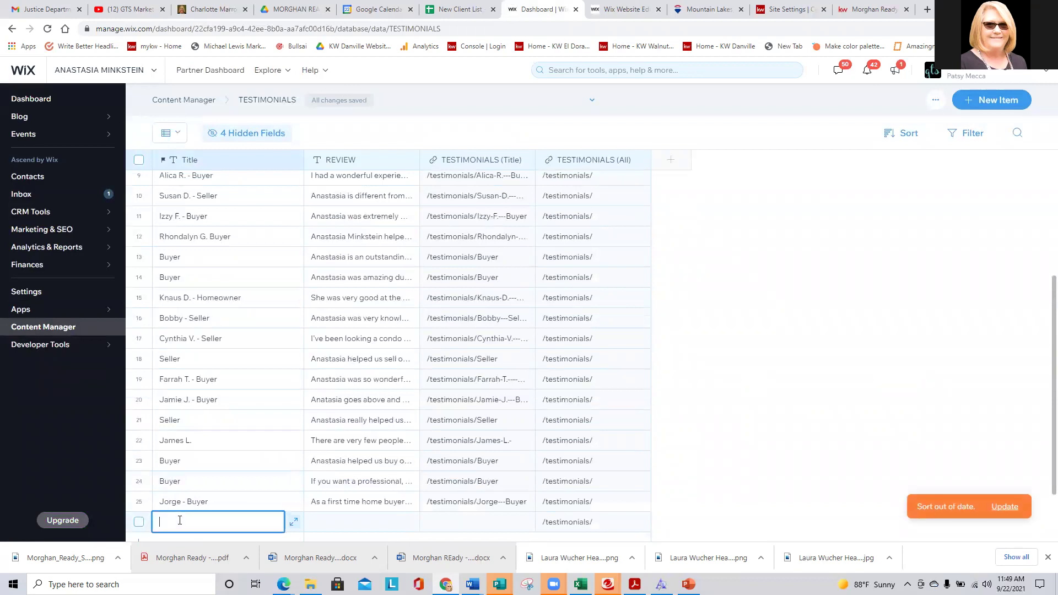
type("Pa")
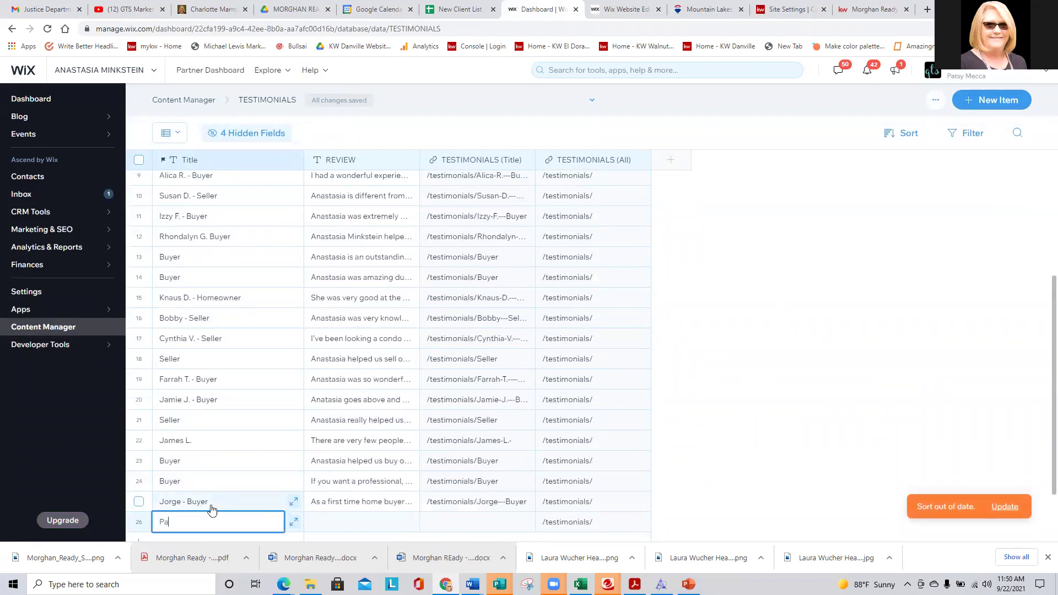
type("tsy - Seller and Buyer")
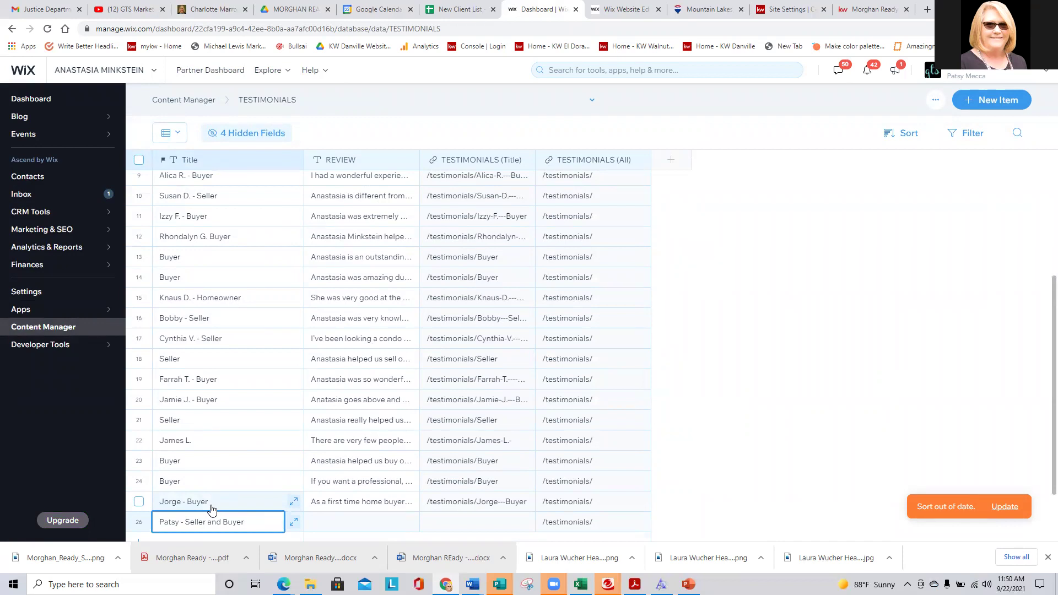
left_click(325, 519)
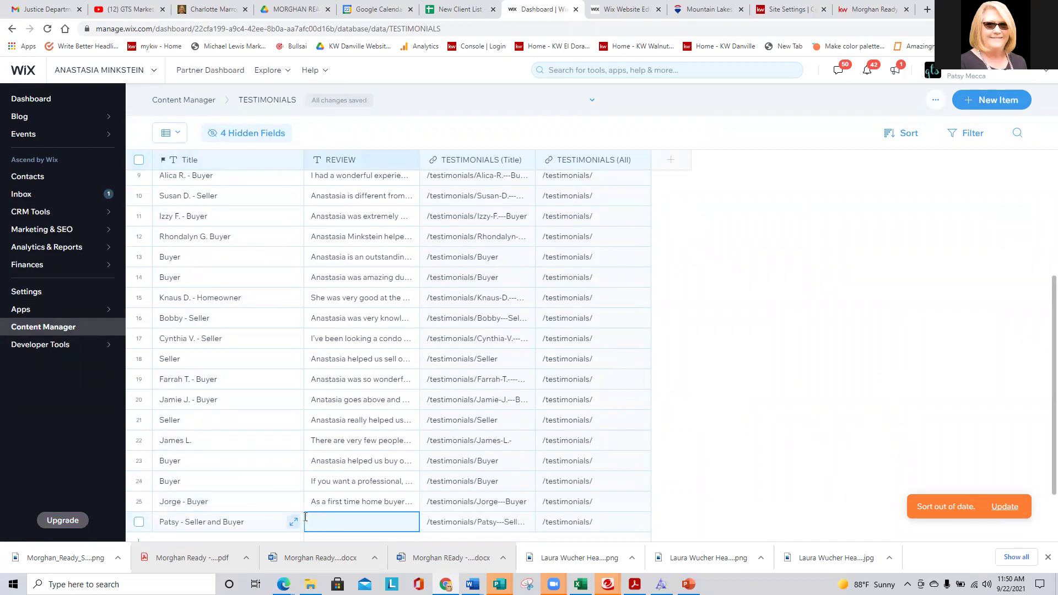
scroll(357, 441, "down", 1)
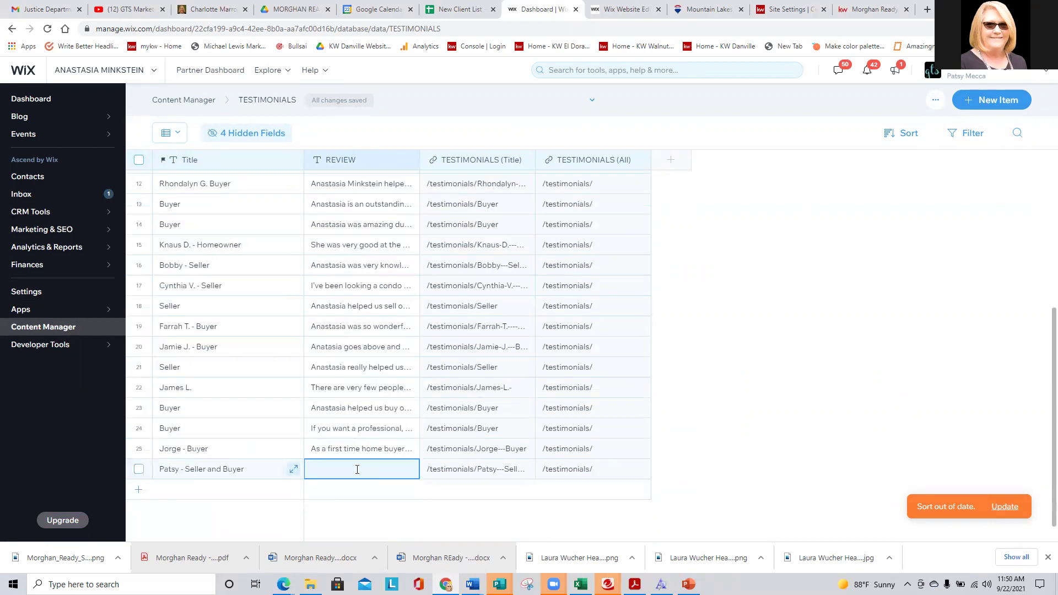
left_click(340, 464)
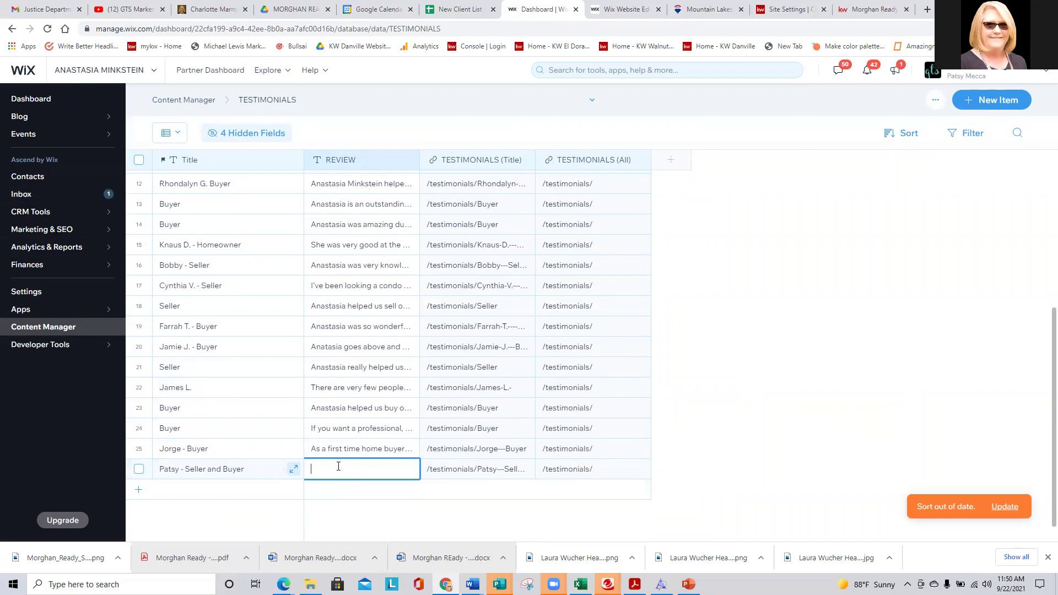
Delete the newly added Seller and Buyer testimonial, confirm the deletion and update the collection's sort order
left_click(138, 470)
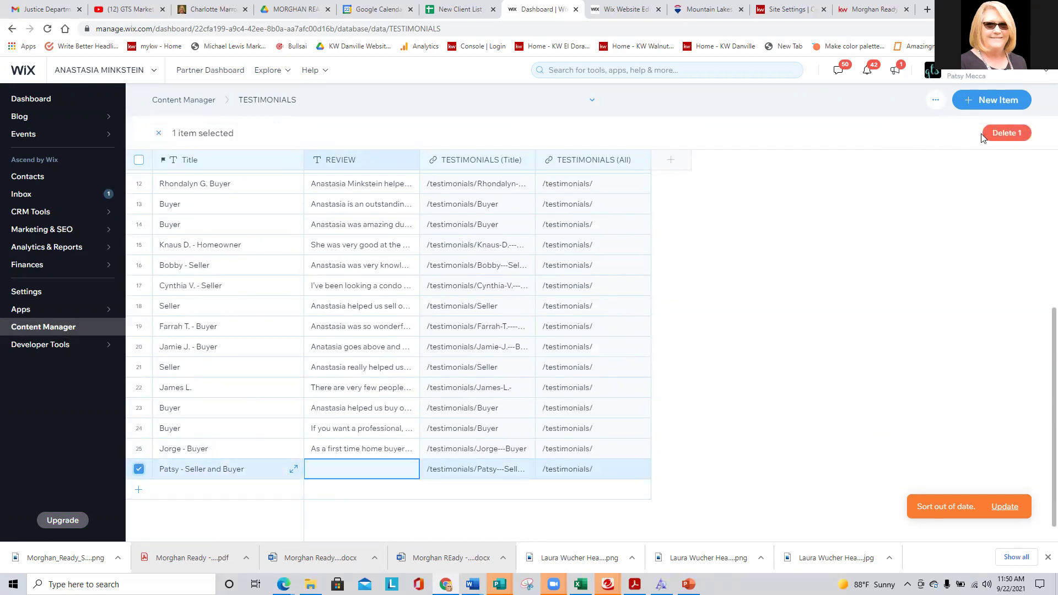
left_click(1006, 133)
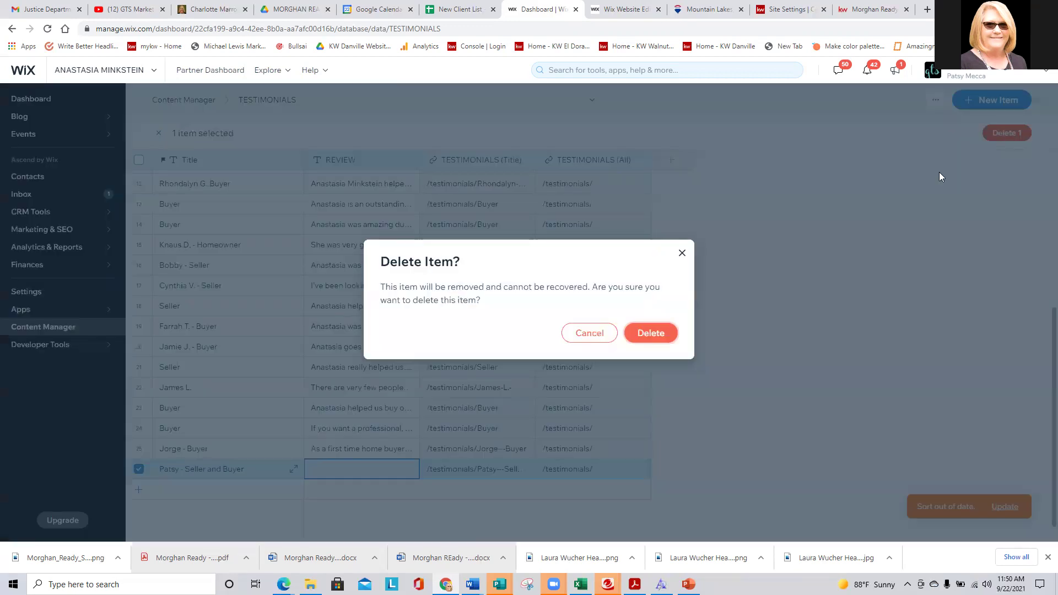
left_click(656, 333)
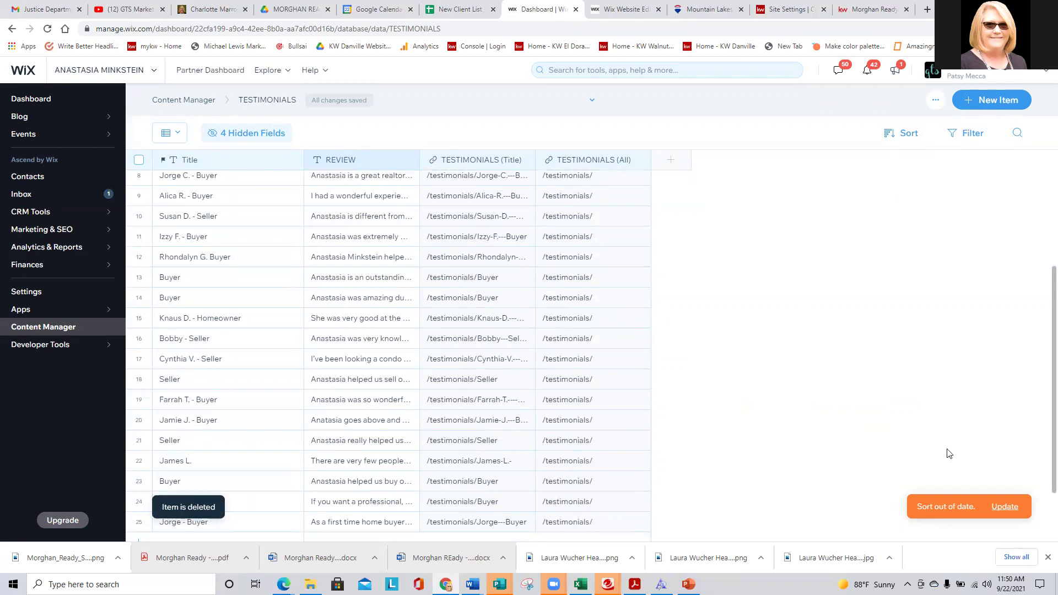
left_click(1012, 509)
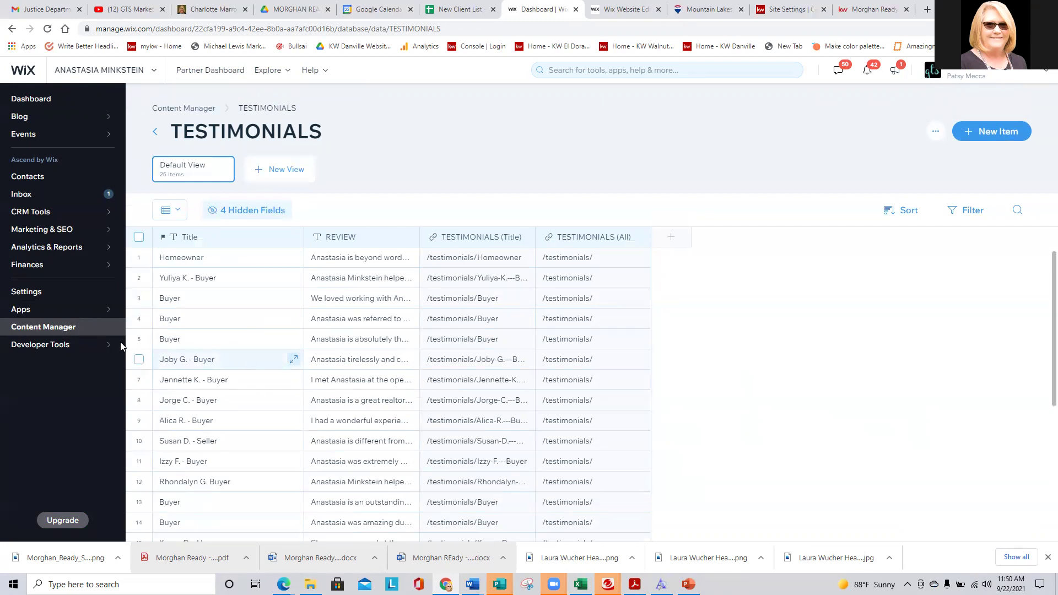
Return to the Content Manager's collections and open the Properties collection to view its listings
left_click(48, 328)
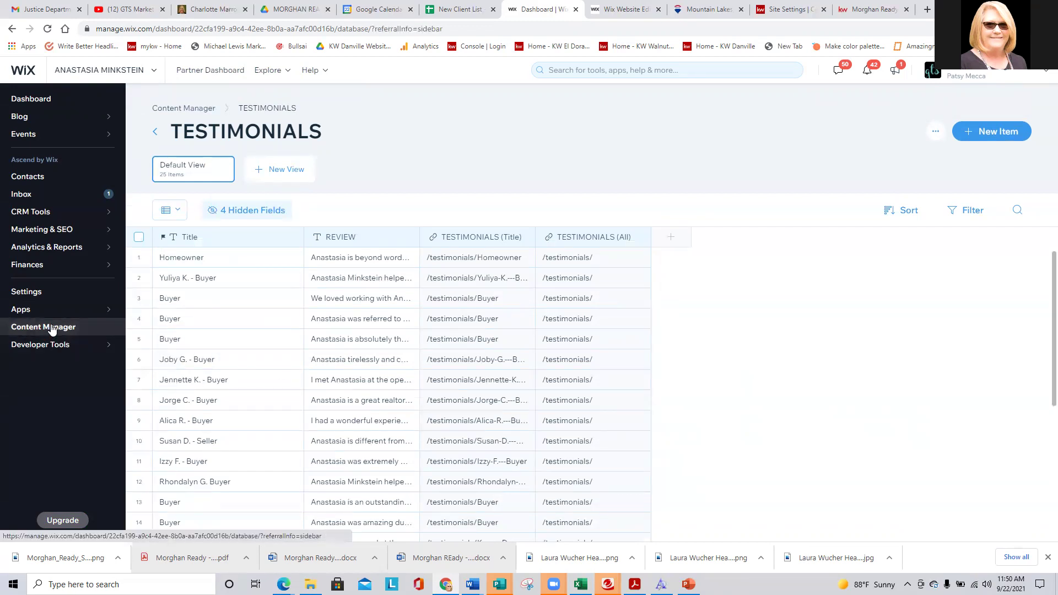
left_click(180, 108)
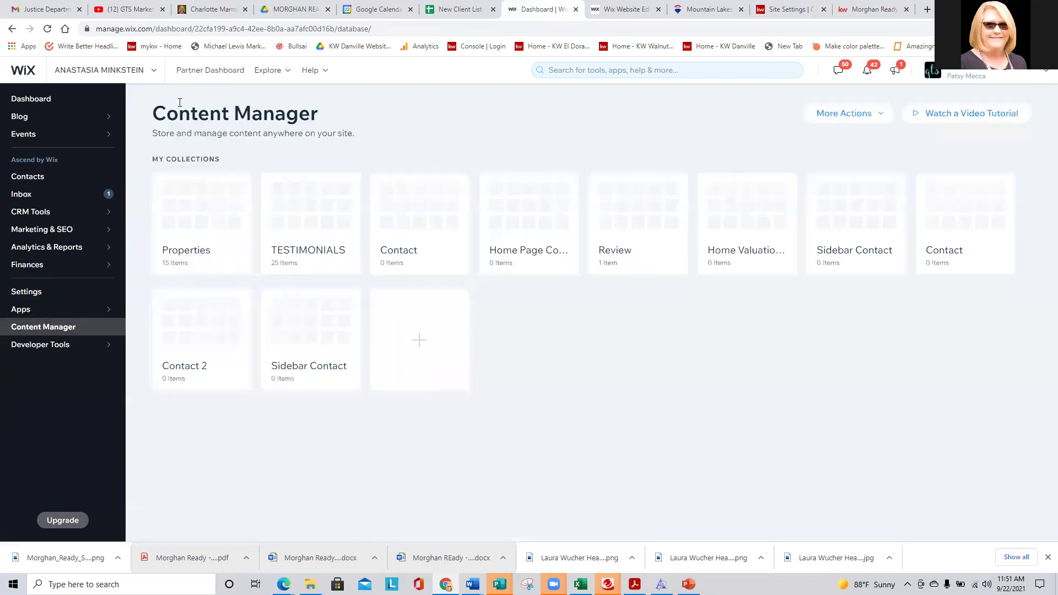
left_click(200, 203)
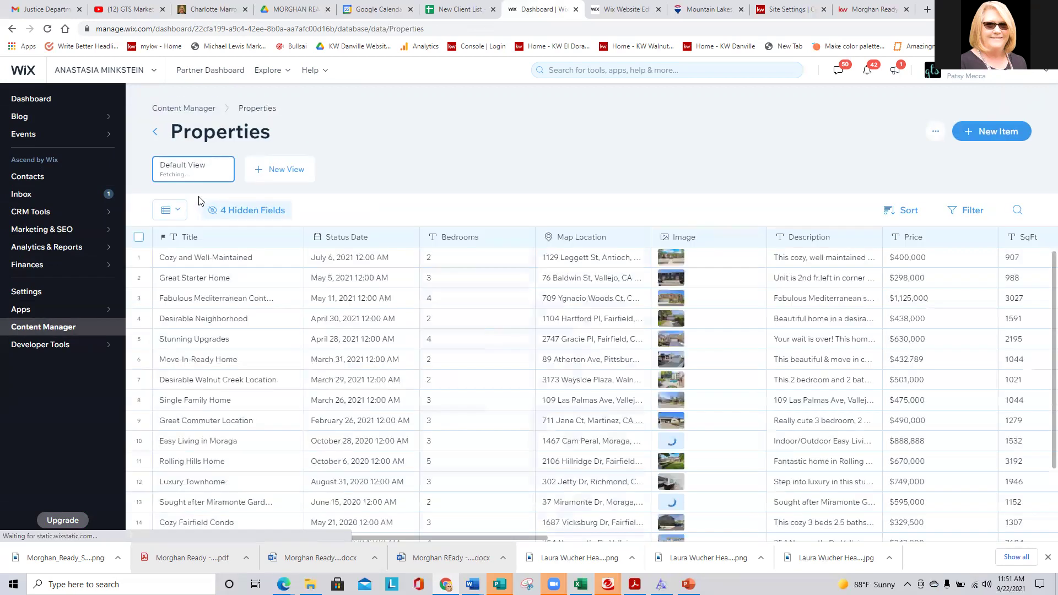
scroll(236, 325, "down", 3)
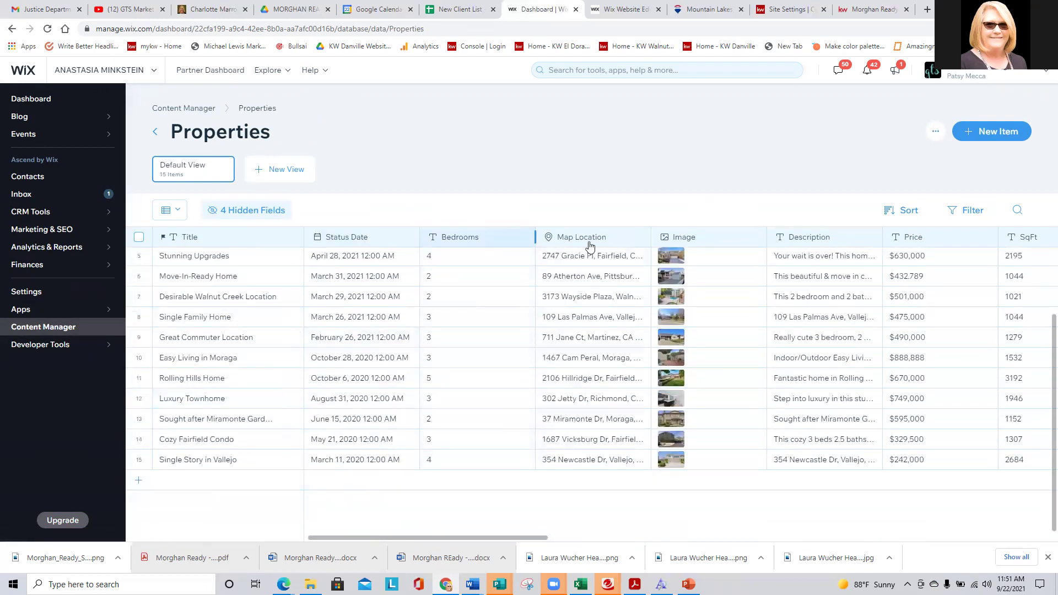
Narrow the Bedrooms, Image, Price, SqFt and Gallery columns of the Properties table
left_click_drag(412, 539, 253, 549)
left_click_drag(533, 236, 488, 237)
left_click_drag(720, 237, 659, 237)
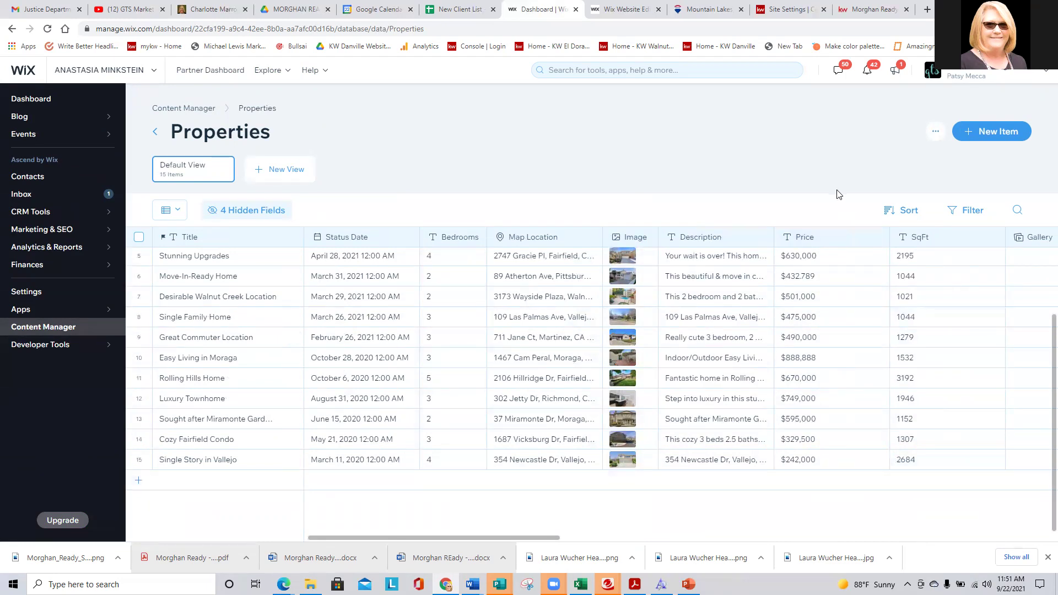
left_click_drag(891, 237, 828, 237)
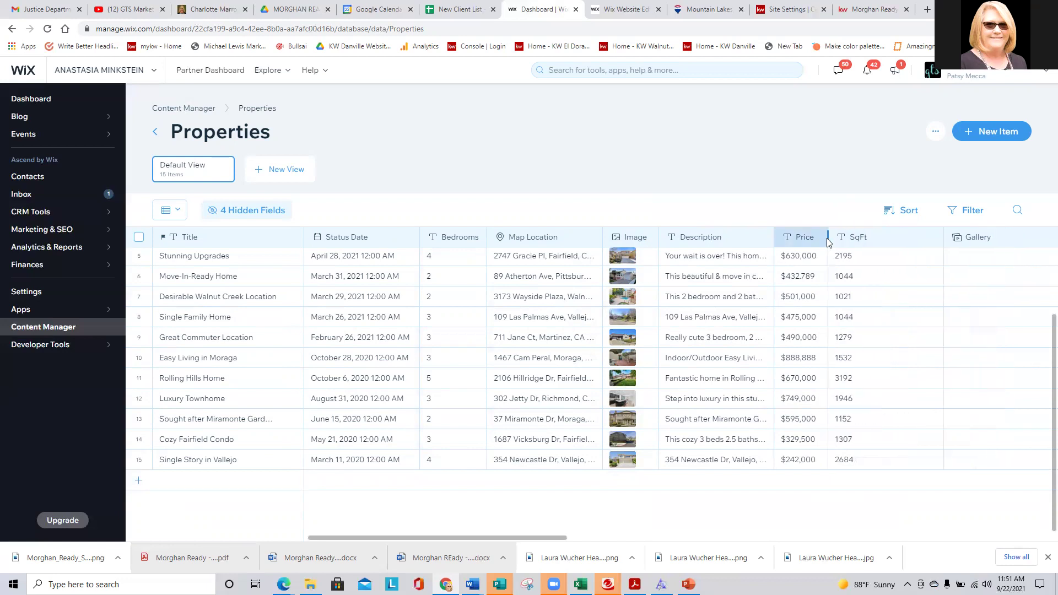
left_click_drag(945, 237, 883, 237)
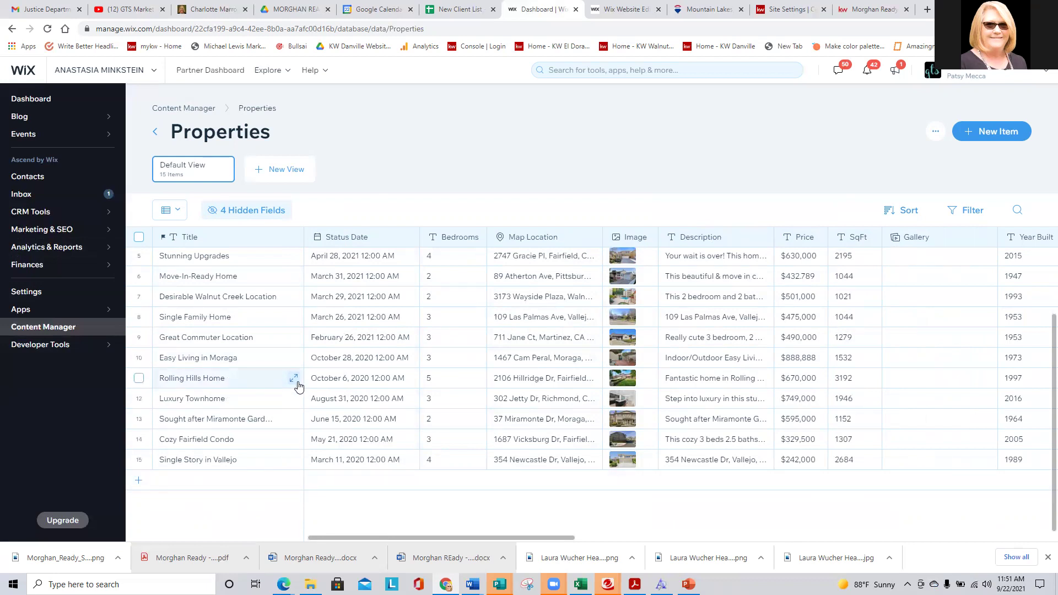
scroll(298, 374, "up", 2)
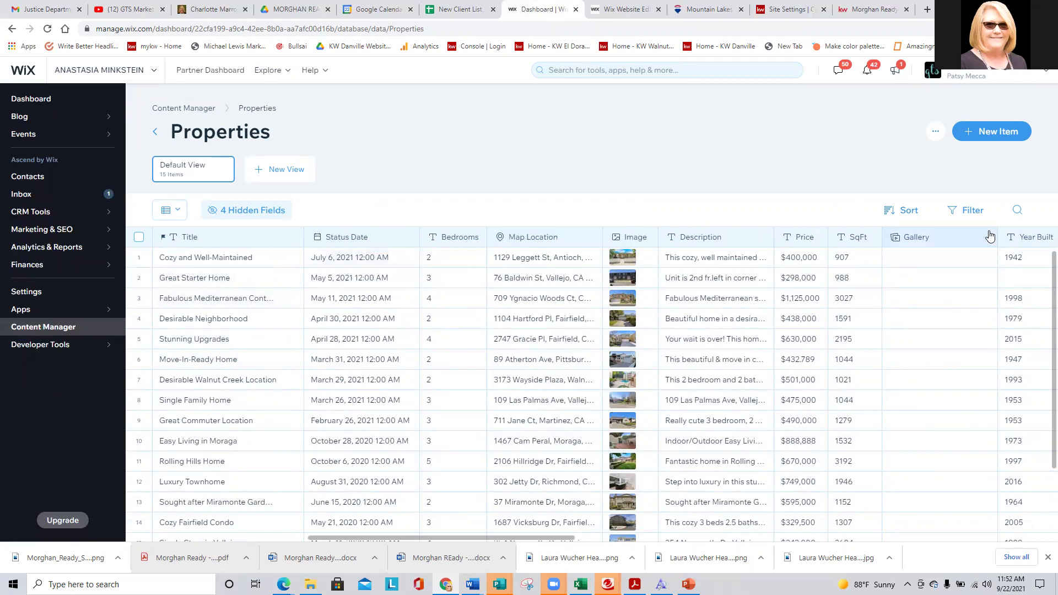
left_click_drag(997, 238, 944, 240)
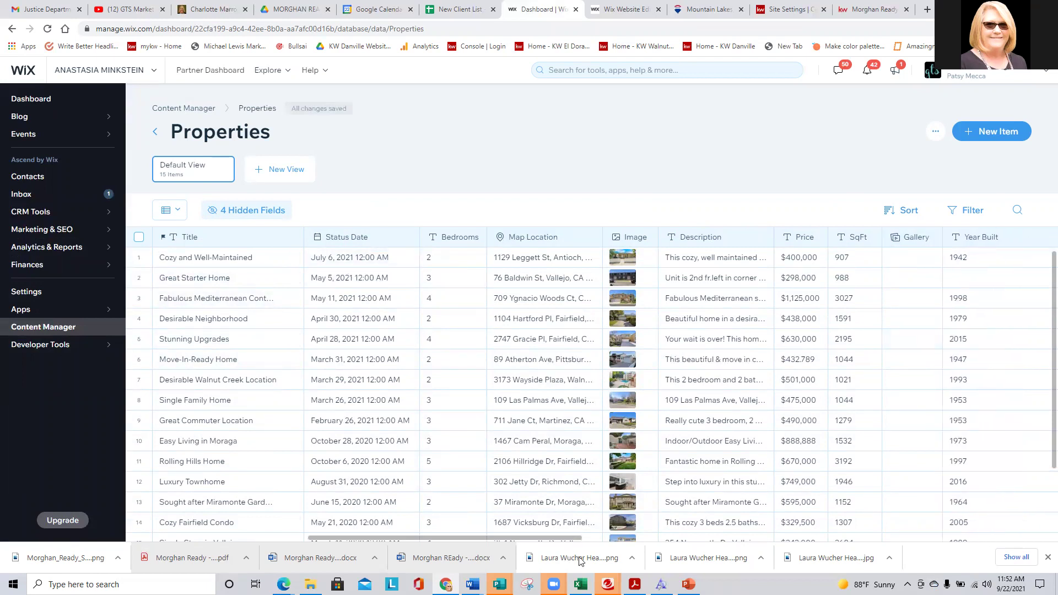
Examine the remaining property columns and open the Status value of the Cozy and Well-Maintained listing for editing
scroll(559, 530, "down", 3)
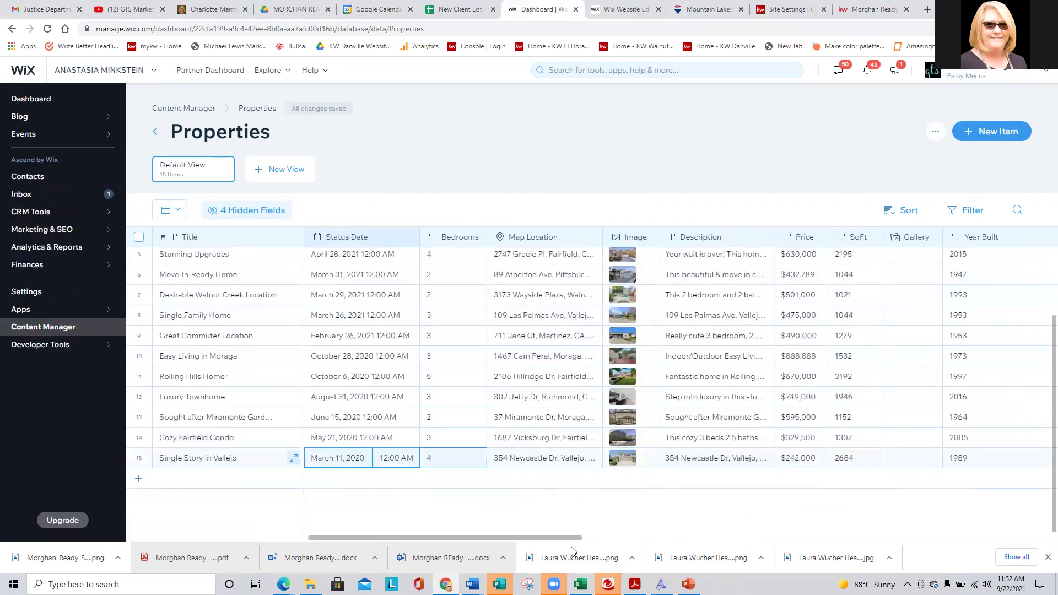
scroll(588, 544, "right", 2)
left_click_drag(588, 541, 779, 540)
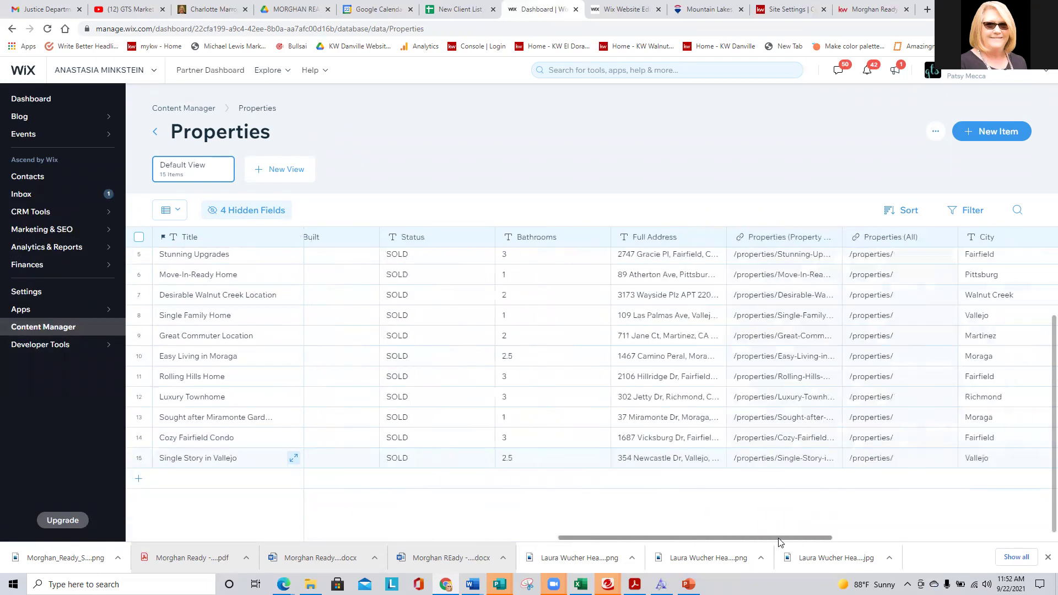
scroll(780, 542, "left", 1)
scroll(463, 463, "up", 5)
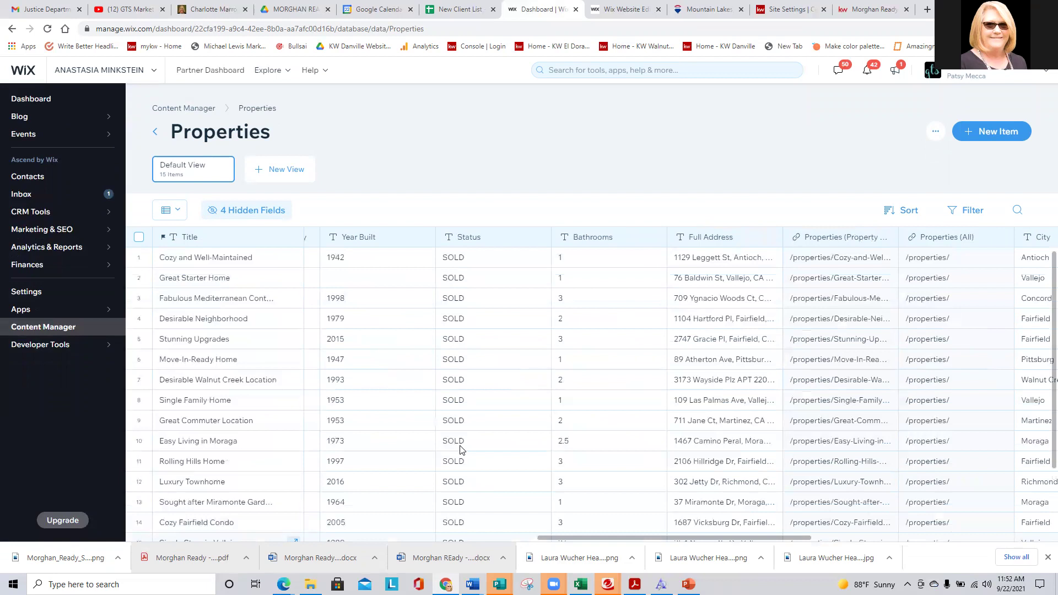
left_click(459, 259)
left_click(471, 255)
double_click(457, 257)
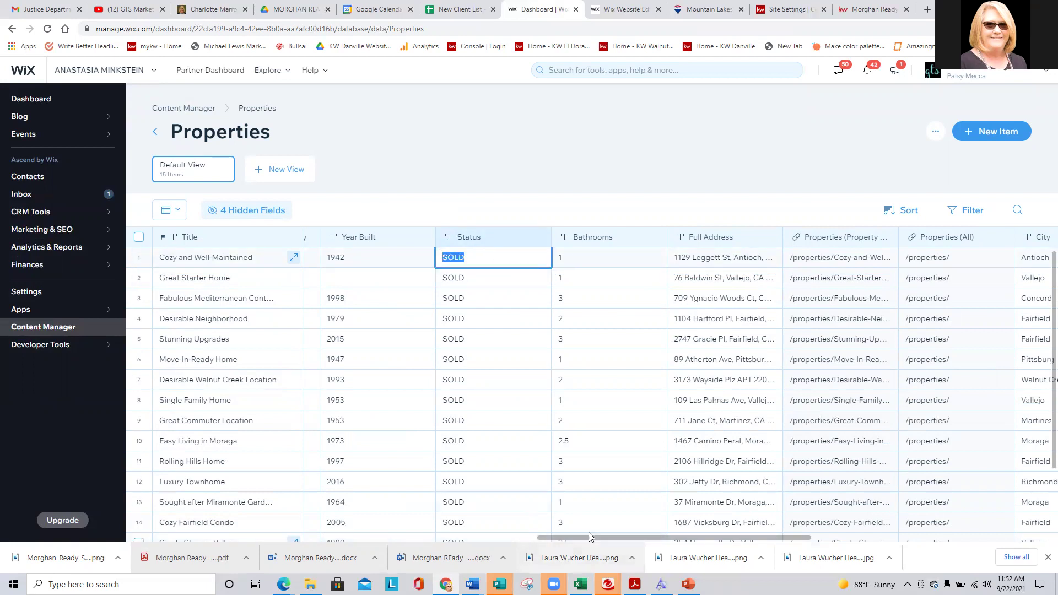
Check the Status Date calendar of the Cozy and Well-Maintained listing and switch to the website editor's HOME page
left_click_drag(587, 539, 308, 551)
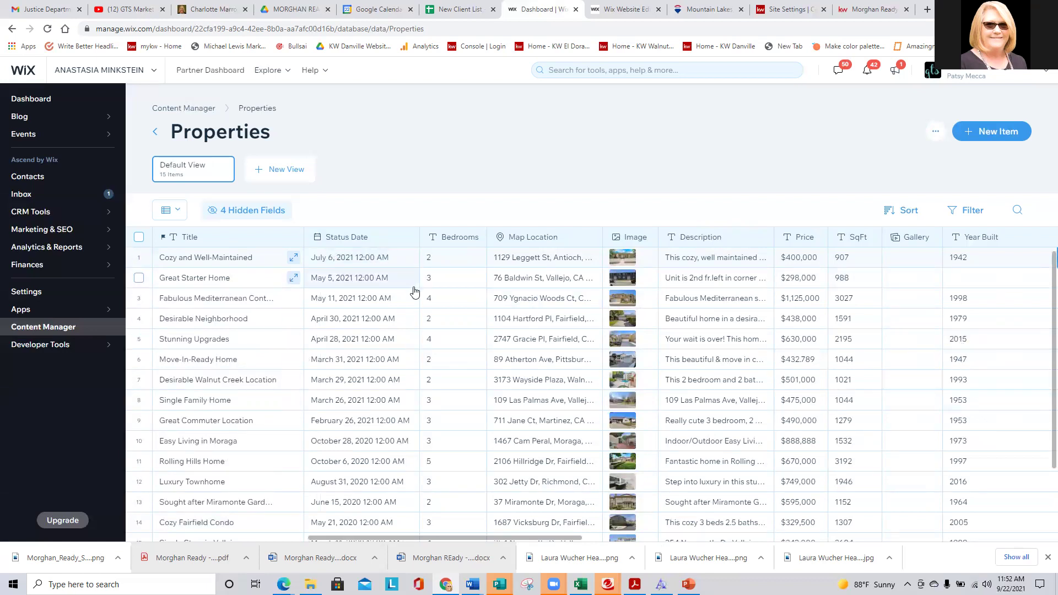
left_click(323, 261)
left_click(323, 258)
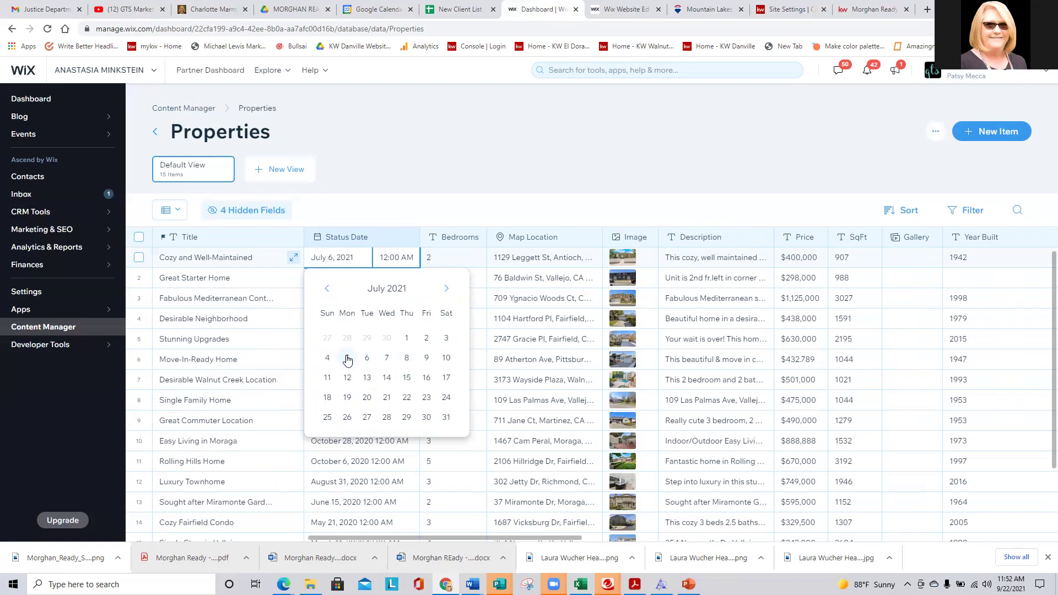
left_click(357, 253)
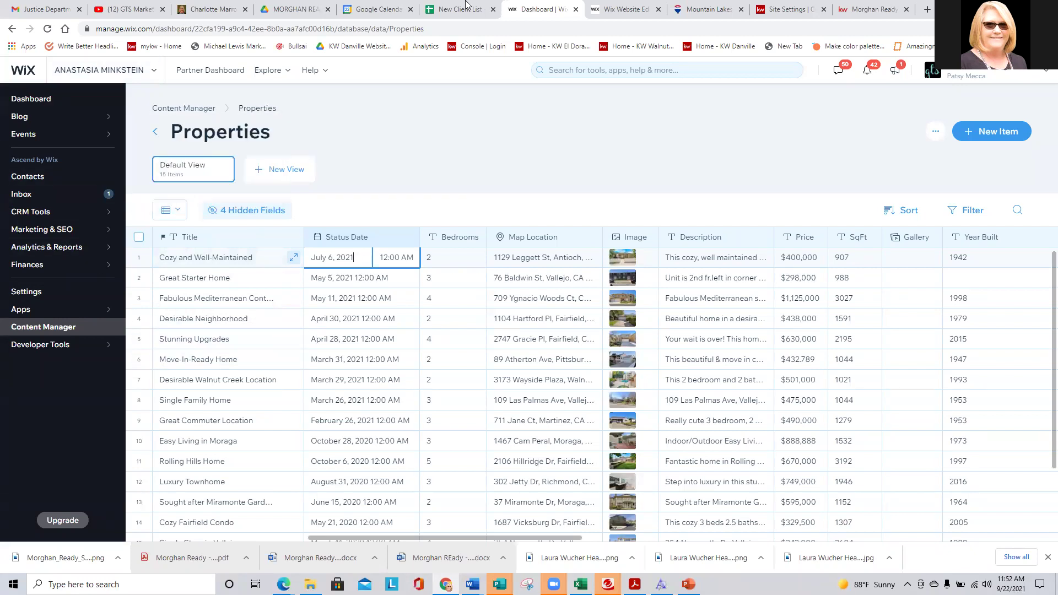
left_click(622, 9)
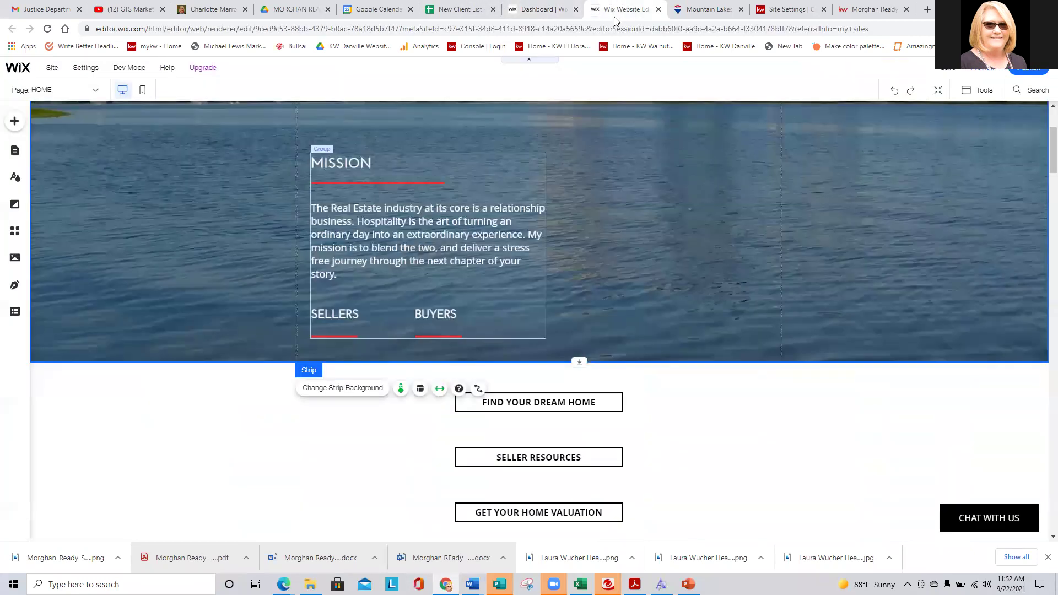
Preview the home page from its Our Featured Listings section and open the Featured Listings page through the $255,000 property
scroll(638, 238, "down", 16)
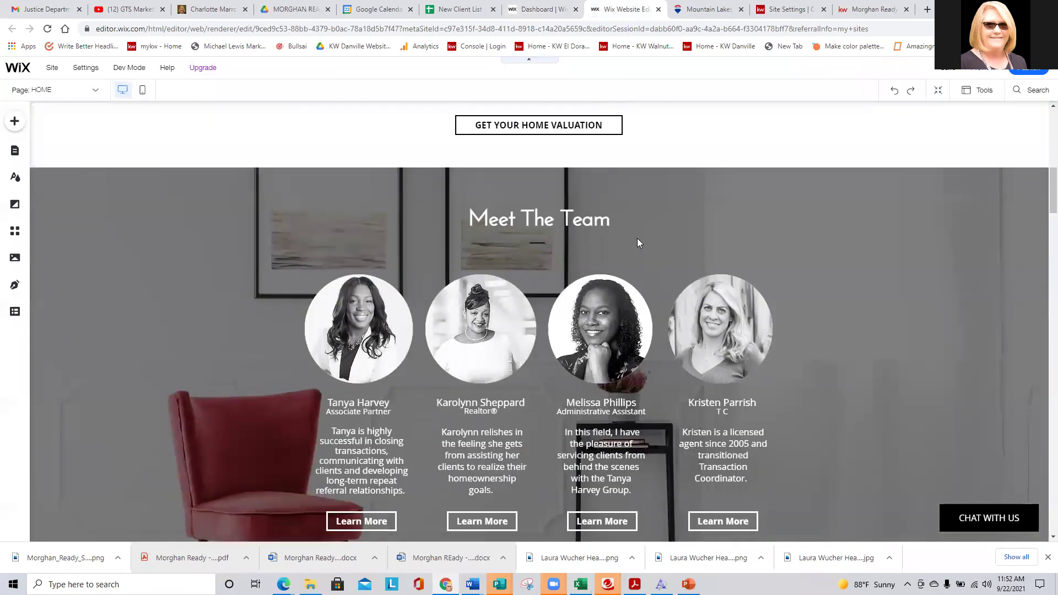
scroll(638, 242, "down", 4)
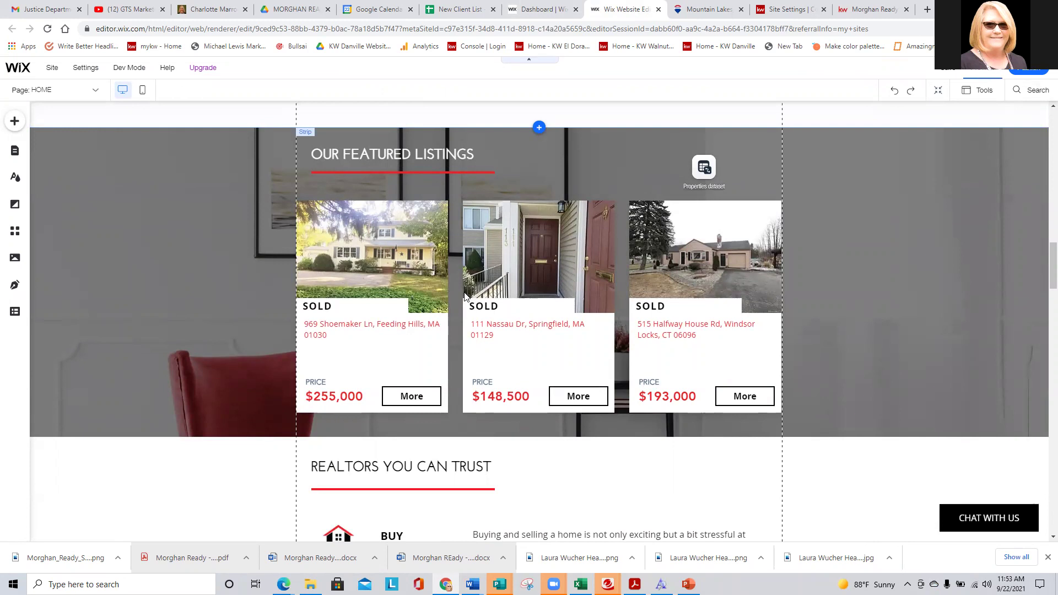
key("ctrl+p")
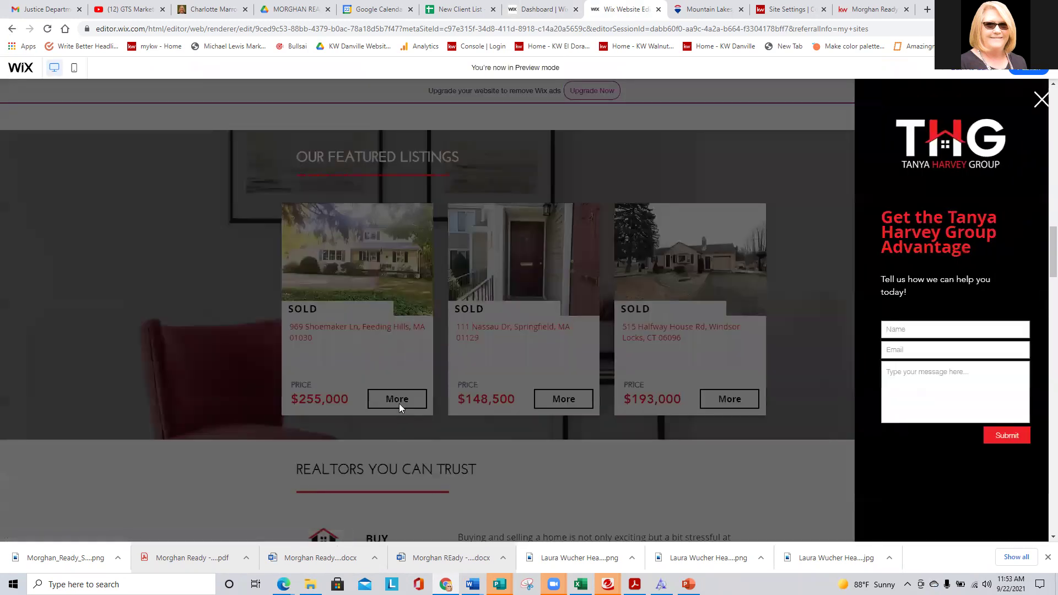
left_click(380, 396)
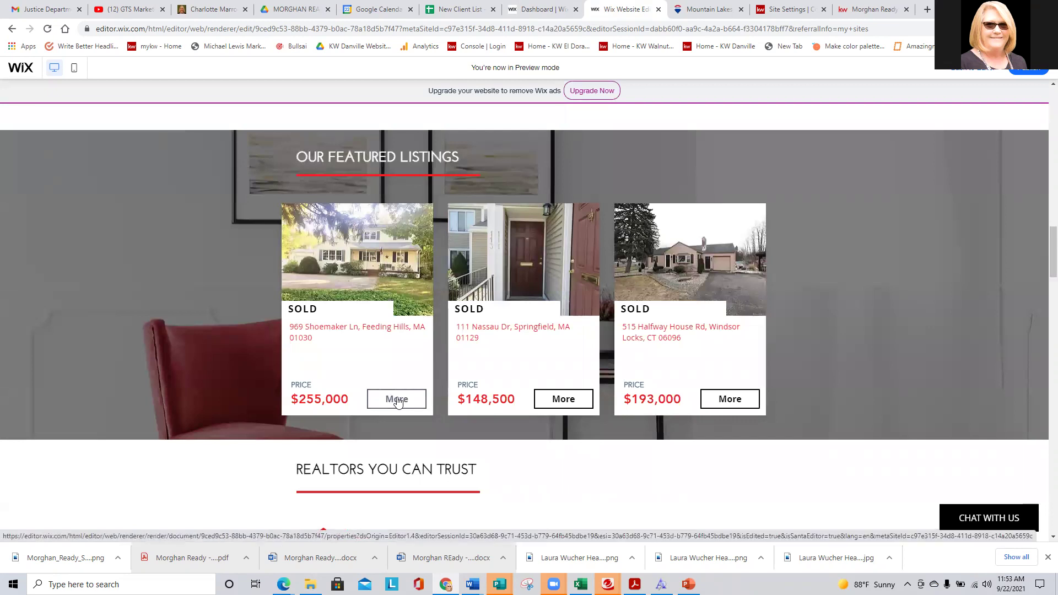
left_click(397, 399)
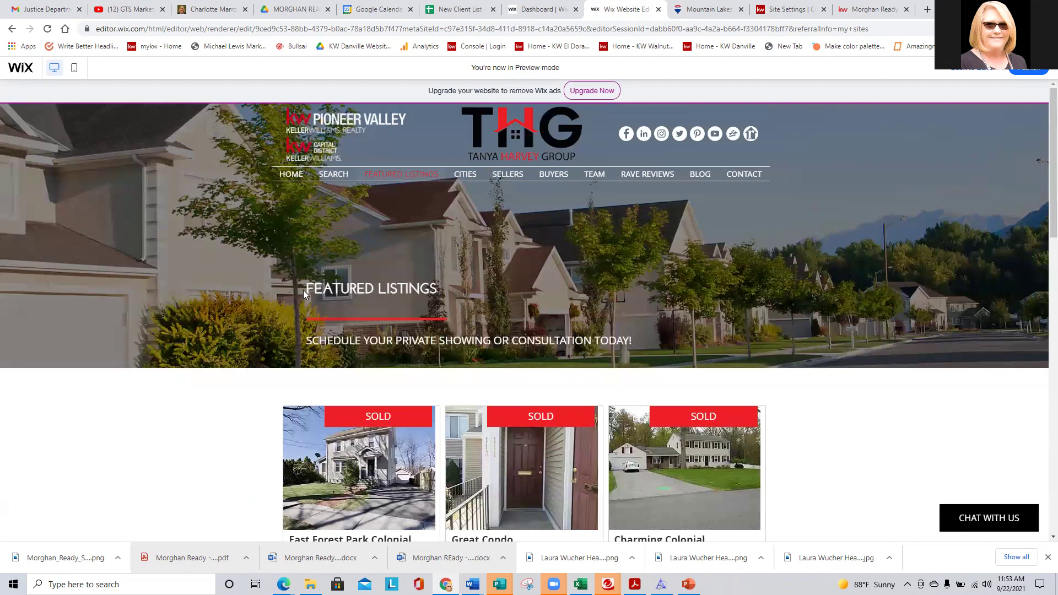
Open the East Forest Park Colonial listing and review its property description, agent contact section and location map
scroll(409, 297, "down", 5)
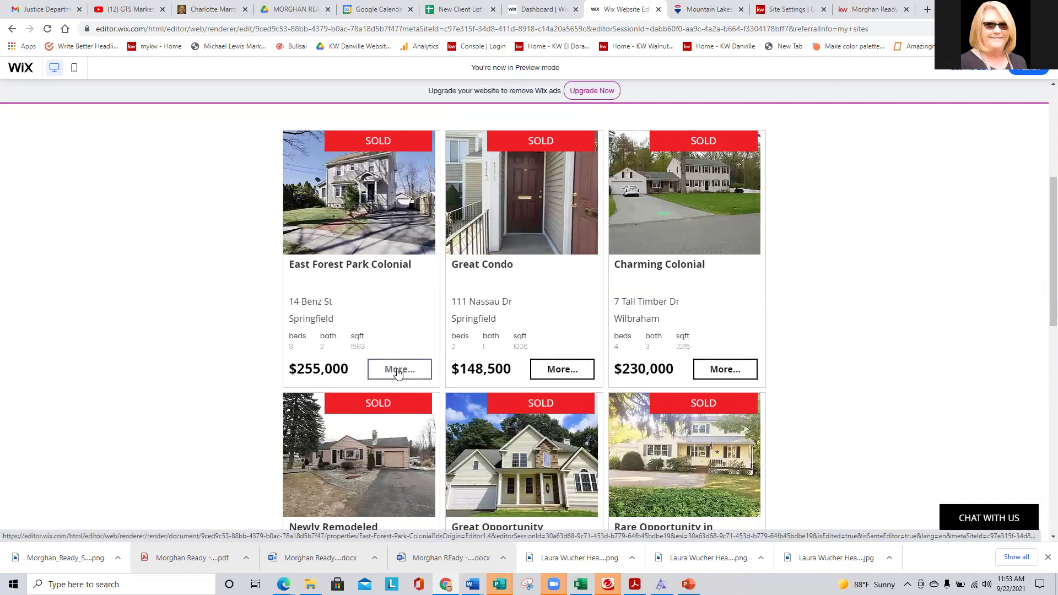
left_click(400, 371)
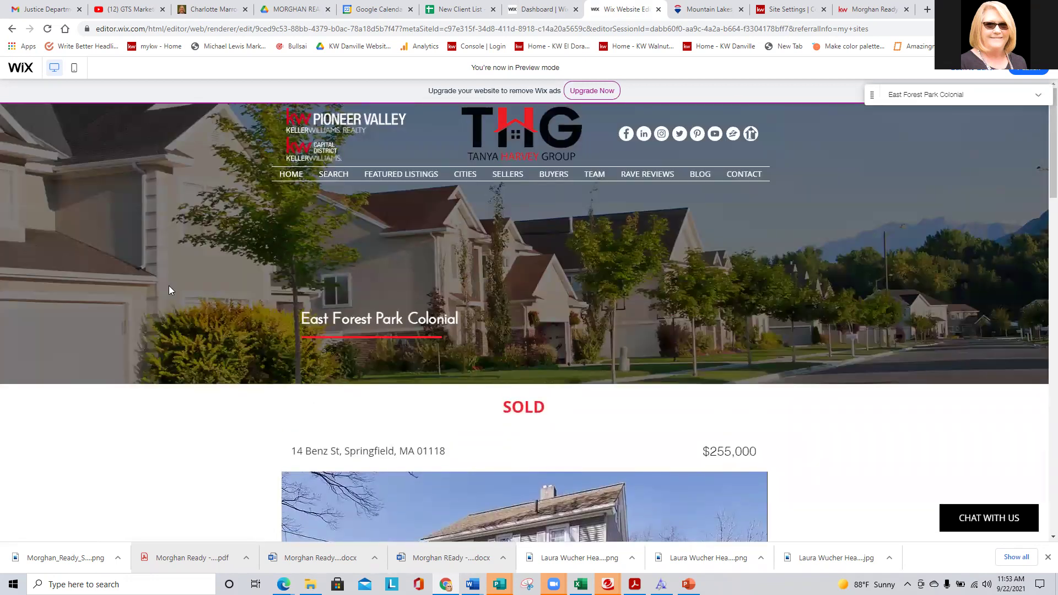
scroll(168, 286, "down", 8)
scroll(171, 287, "down", 13)
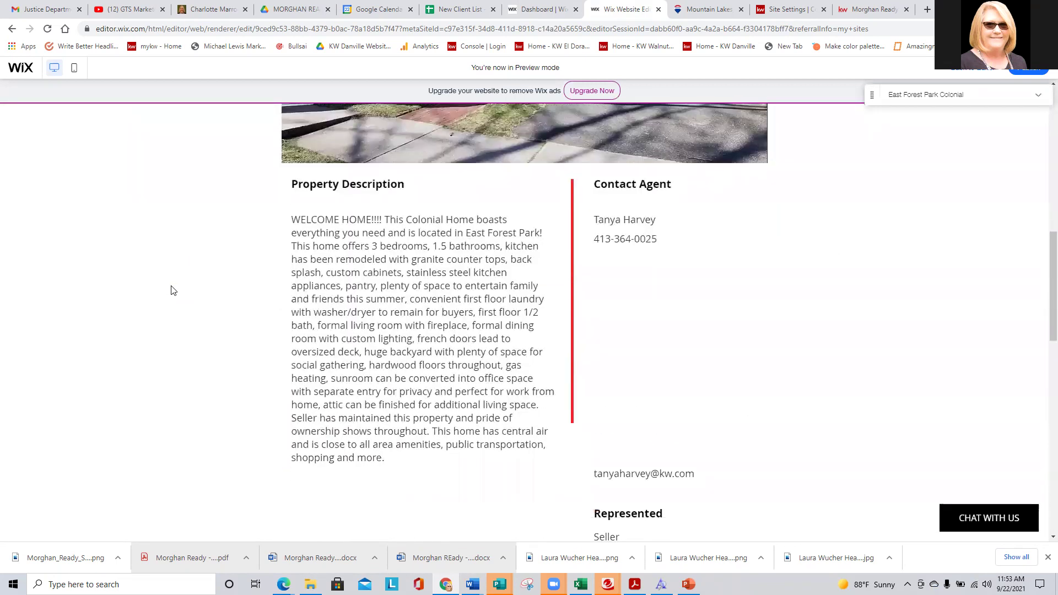
scroll(170, 288, "down", 3)
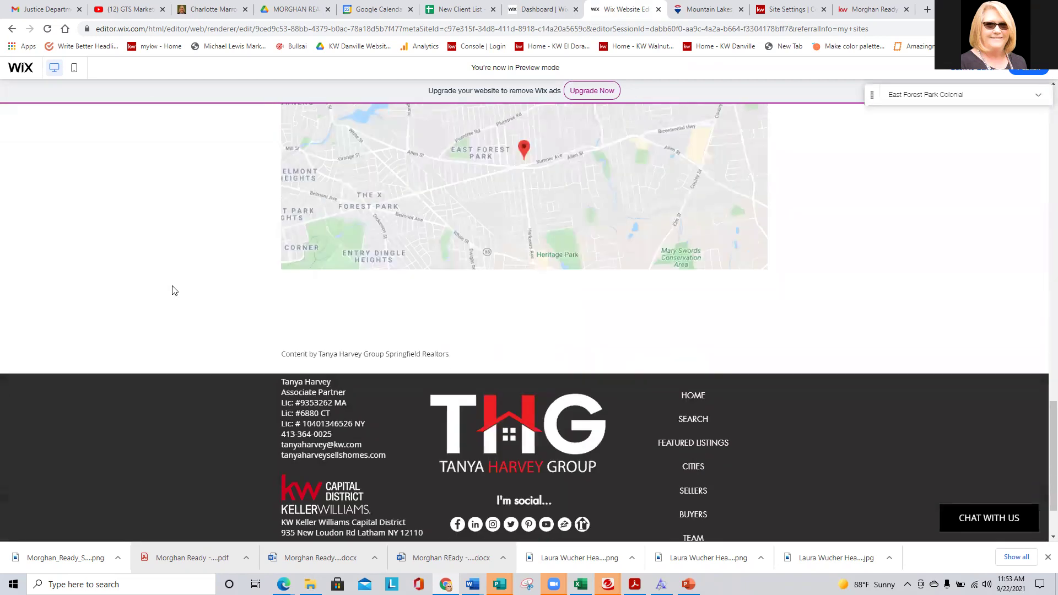
scroll(176, 286, "down", 2)
scroll(176, 285, "up", 5)
scroll(177, 289, "up", 20)
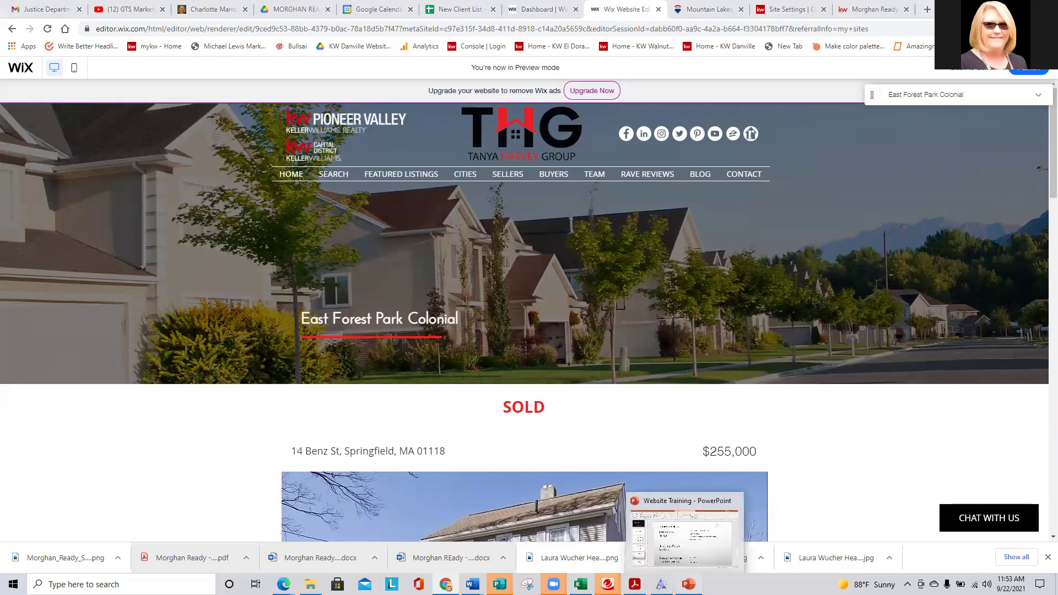
Switch to the Website Training presentation in PowerPoint and review the two Today's Goal slides, 4 and 3
left_click(688, 584)
left_click(60, 364)
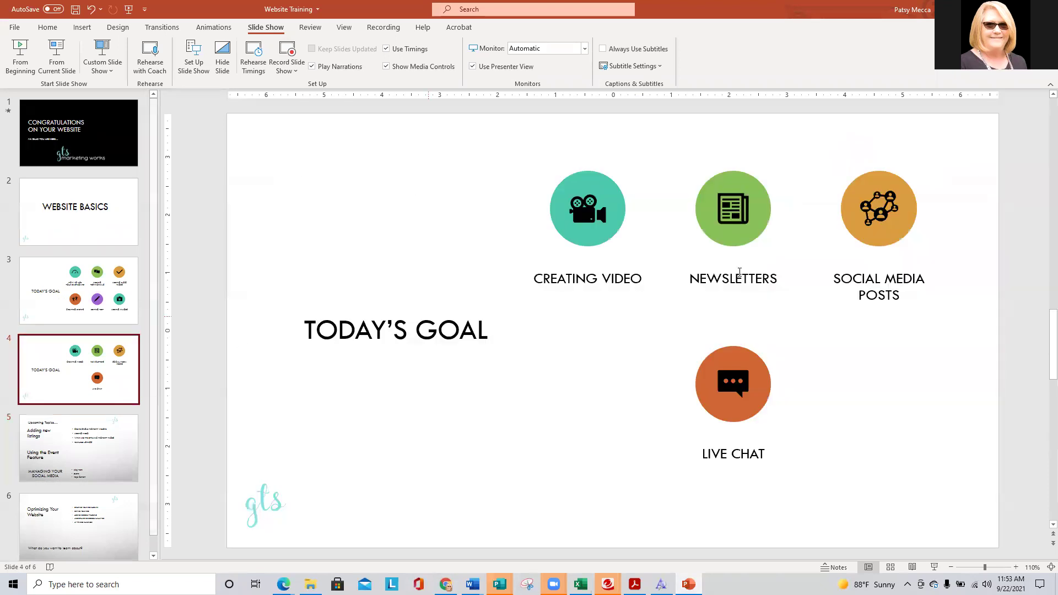
left_click(118, 322)
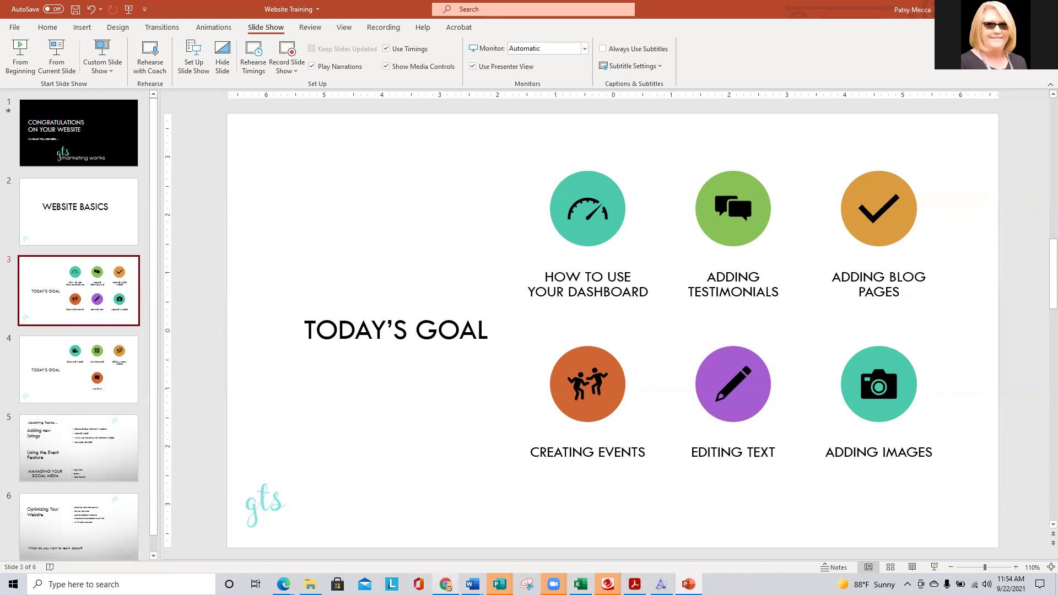
Switch back to the Wix site in Chrome, go to its HOME page and leave preview mode
left_click(446, 584)
mouse_move(297, 179)
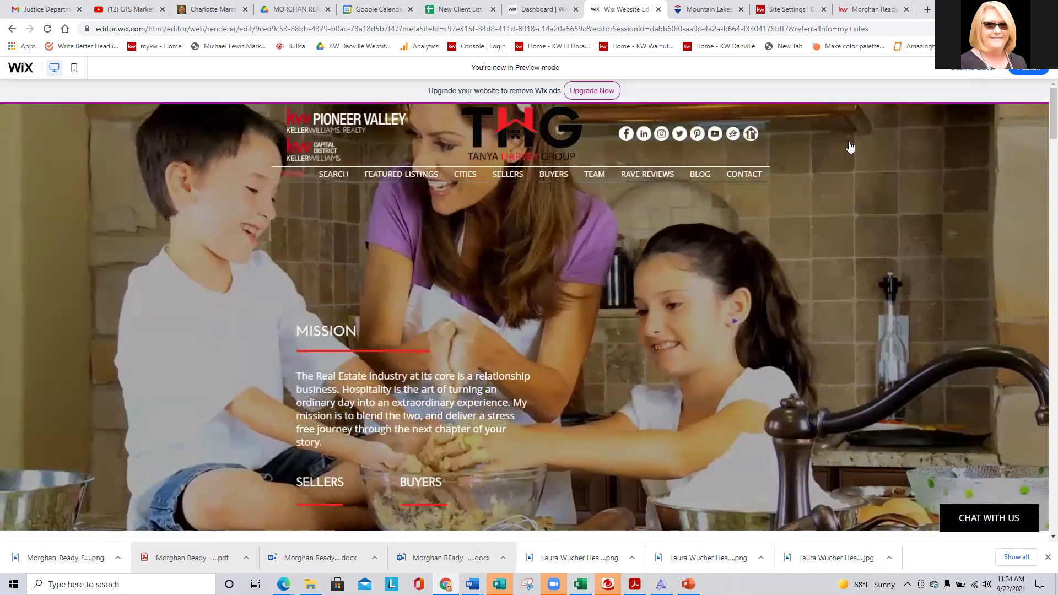
key("ctrl+shift+p")
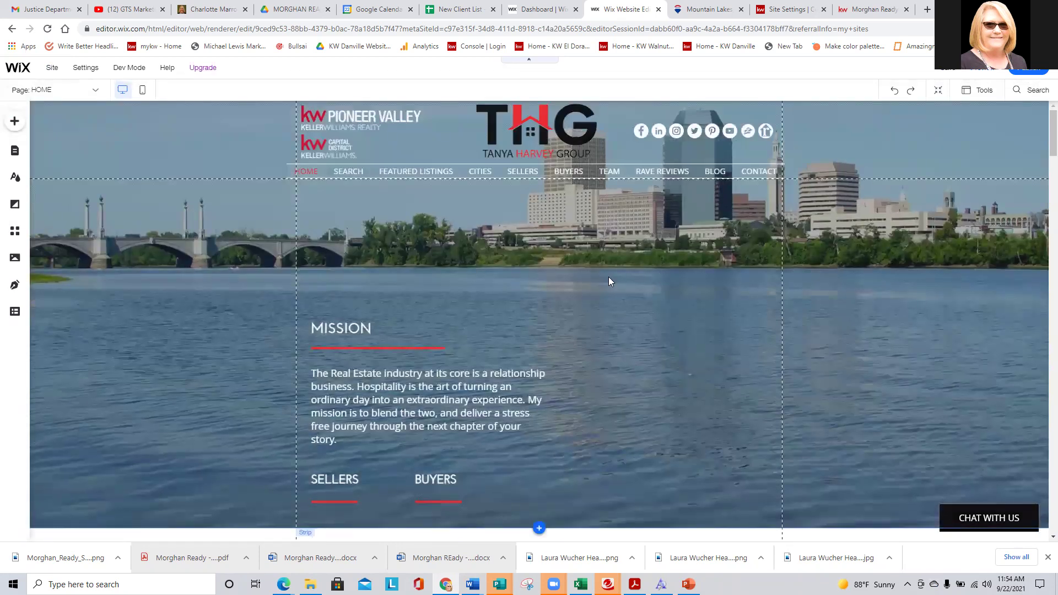
Select the HOME page's top Mission strip and open the video library for changing its background
left_click(666, 270)
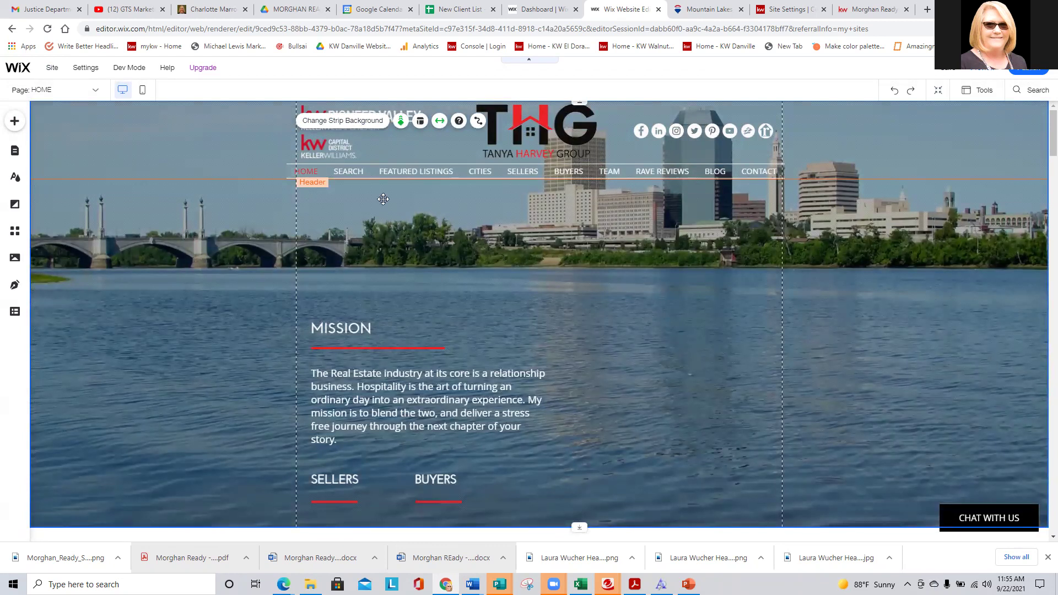
scroll(504, 262, "down", 4)
scroll(504, 265, "up", 4)
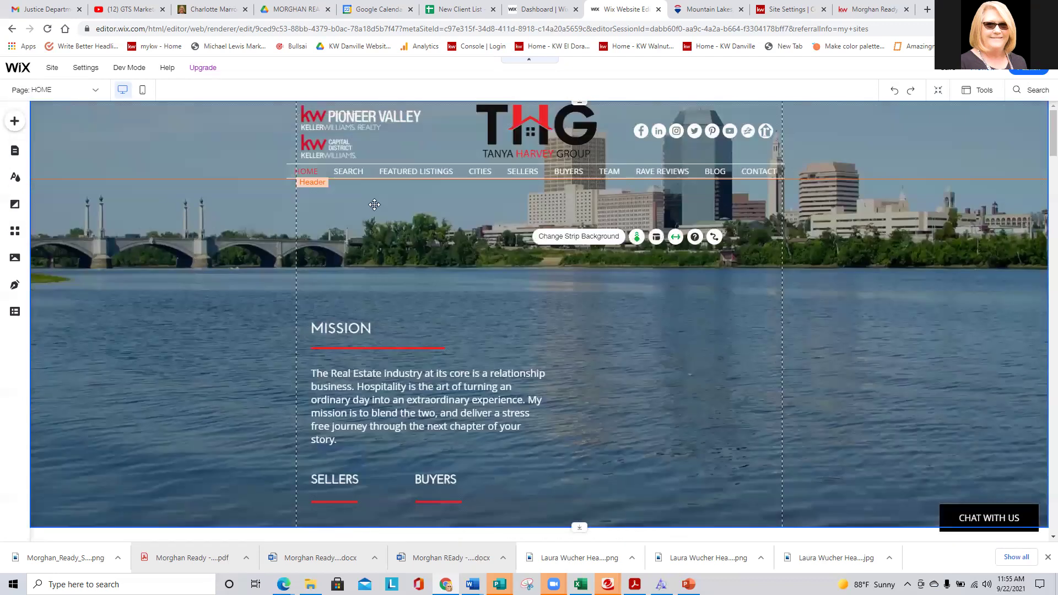
left_click(589, 236)
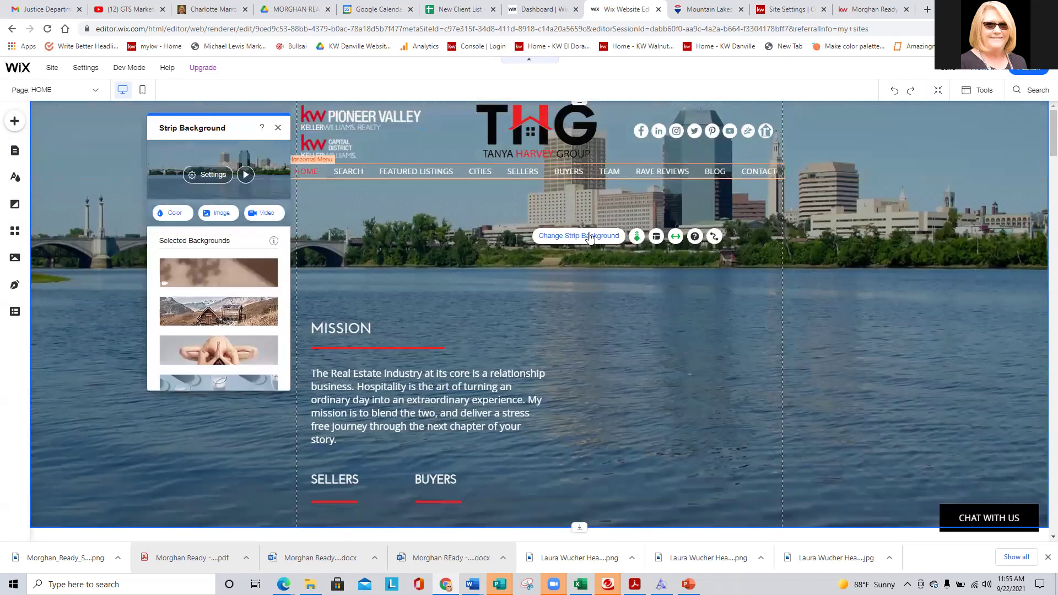
left_click(265, 214)
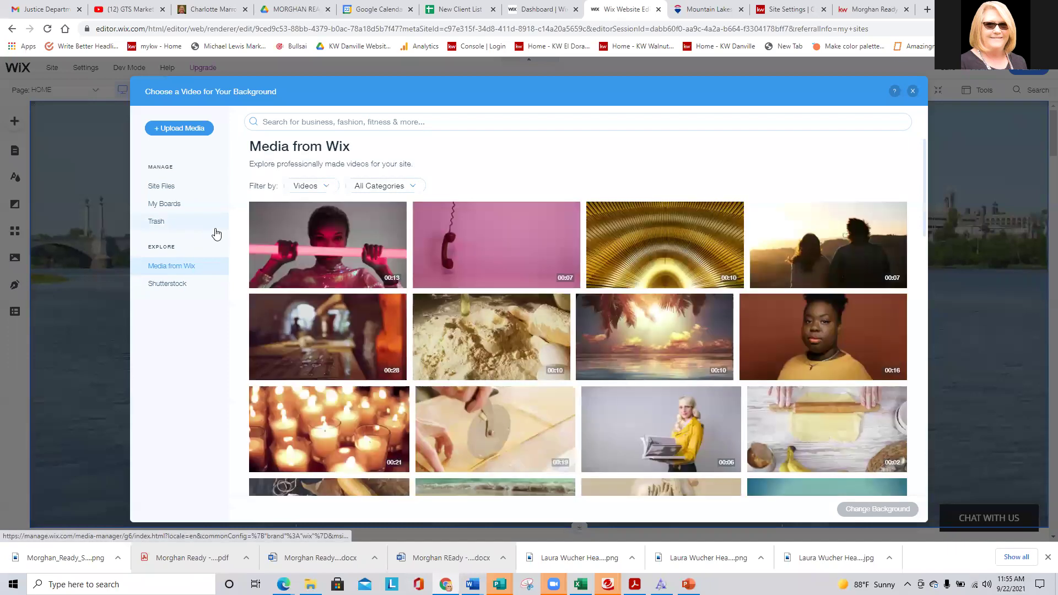
Look through the site files and boards, and open the Purchased folder to view its videos
left_click(163, 188)
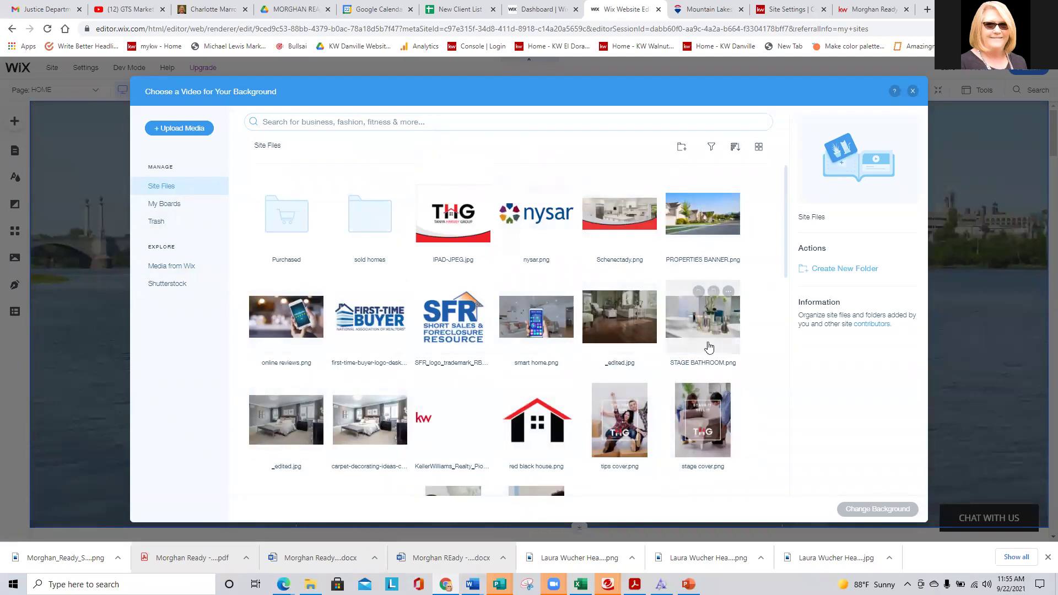
left_click(168, 206)
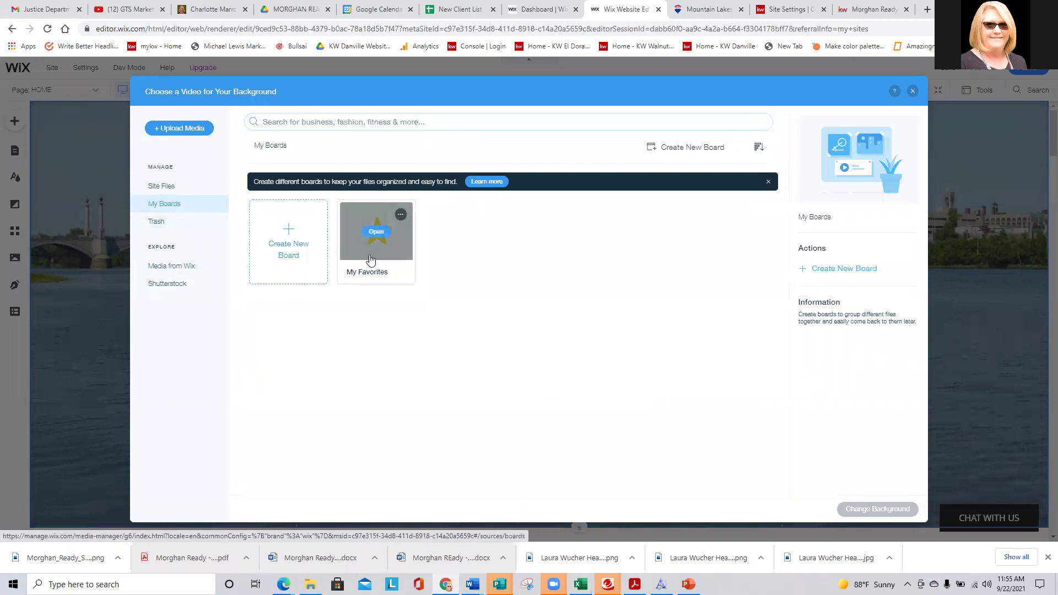
left_click(157, 188)
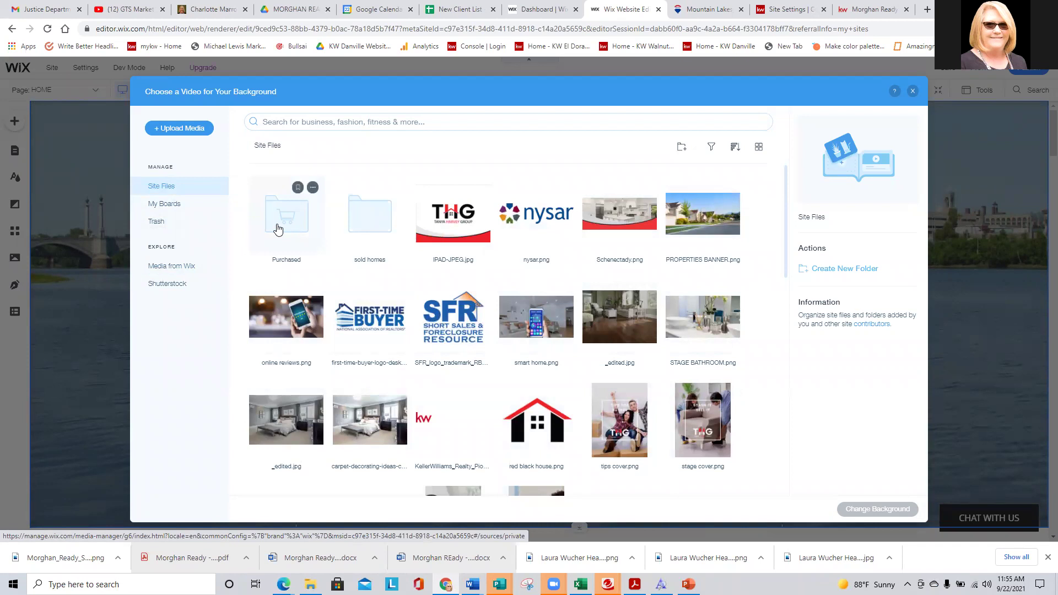
left_click(278, 229)
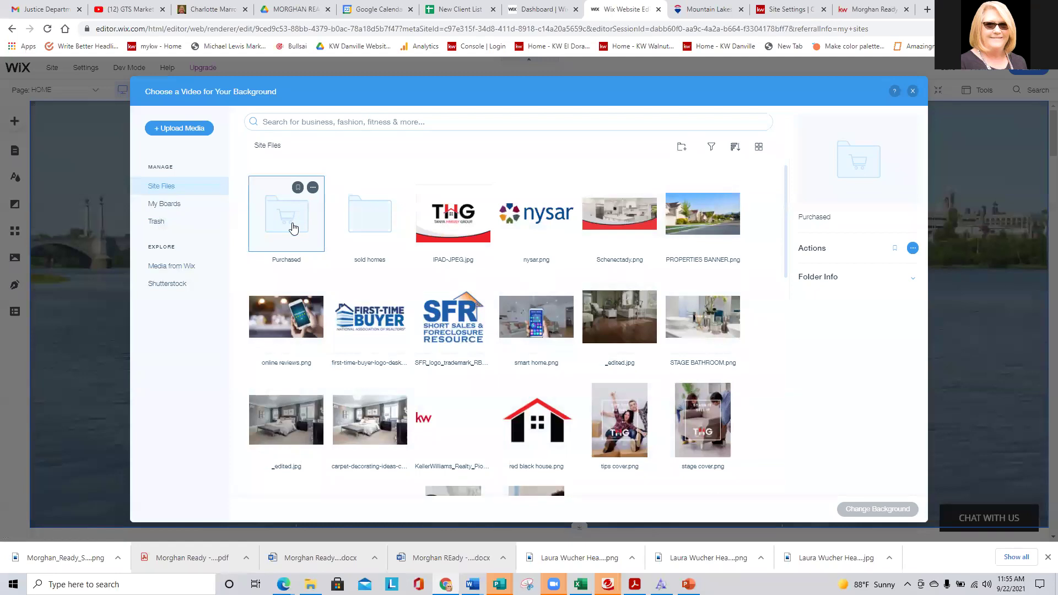
double_click(293, 228)
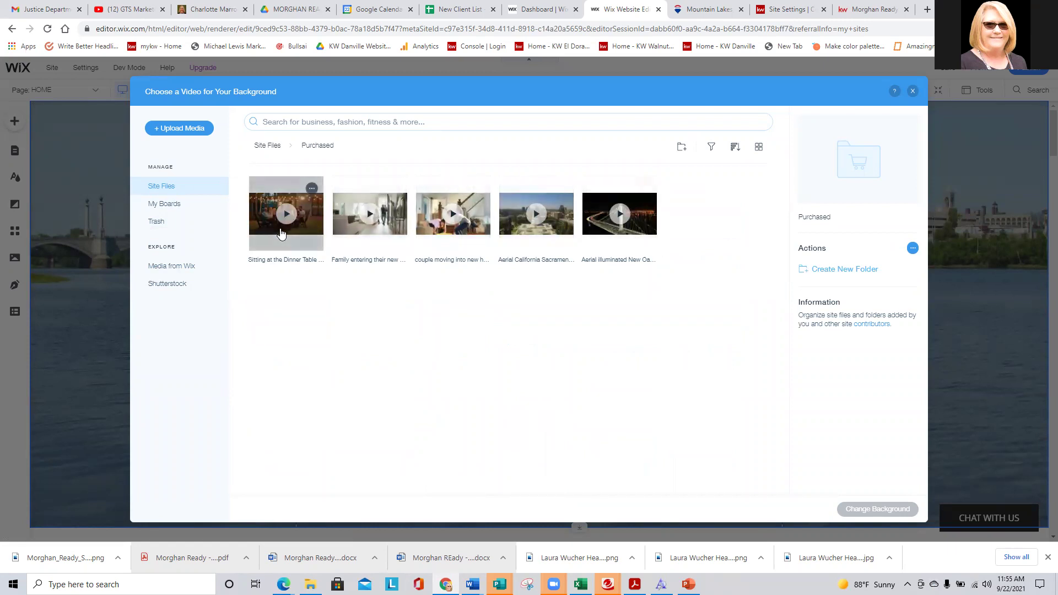
Search the Shutterstock video collection for "holidays"
left_click(171, 286)
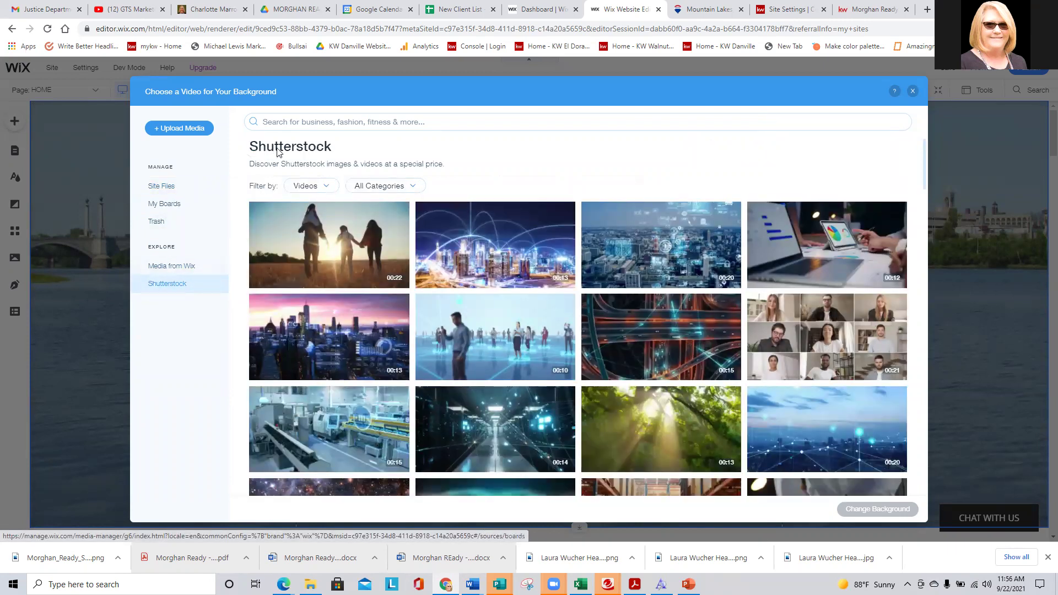
left_click(299, 121)
type("holidays")
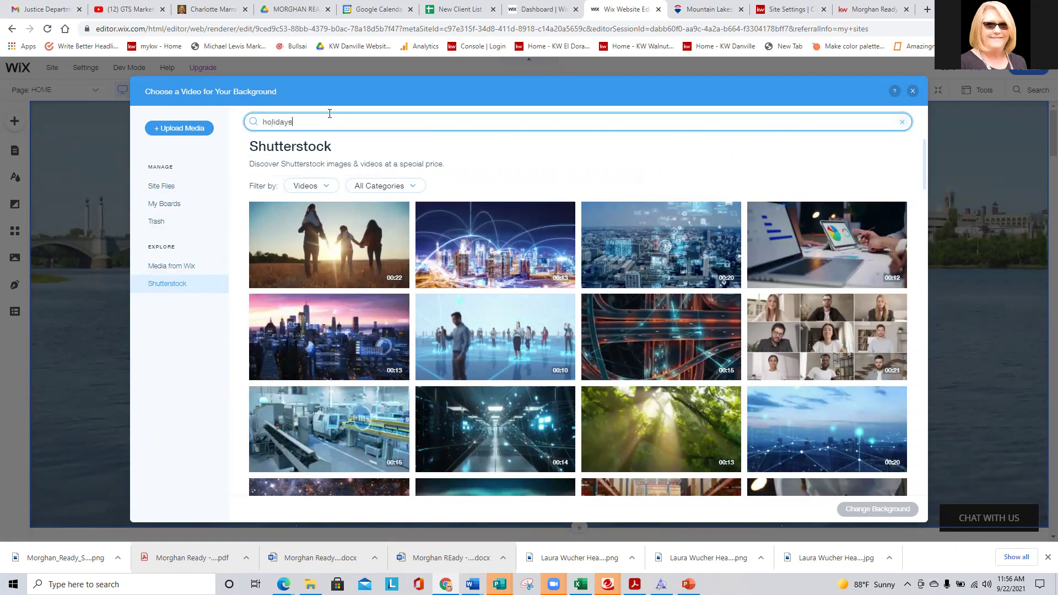
key("Return")
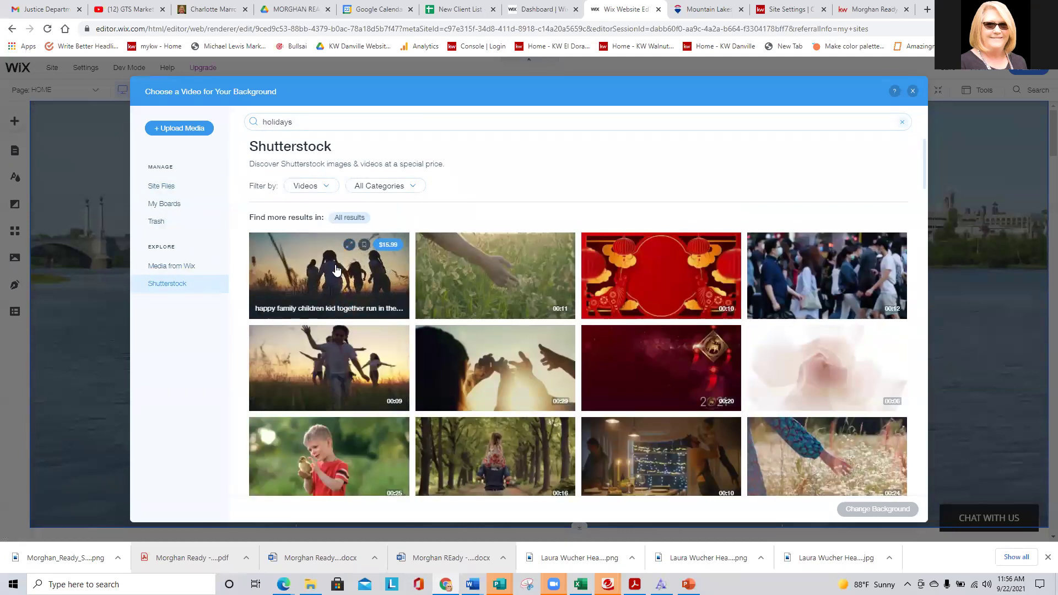
Browse the "holidays" video results and select the clip of a mother and child jumping on a bed
scroll(346, 265, "down", 5)
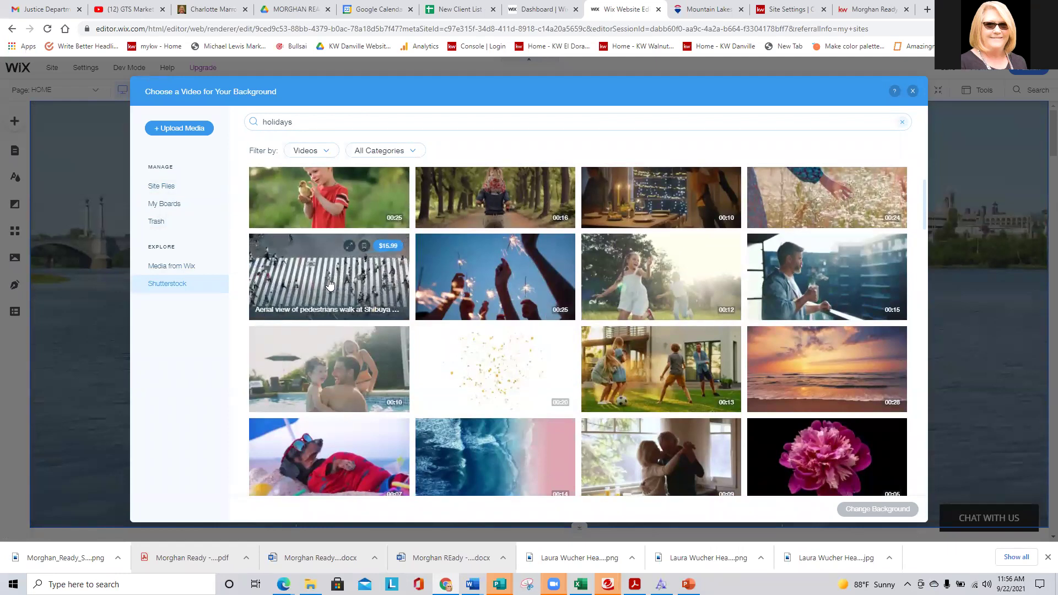
scroll(386, 244, "down", 4)
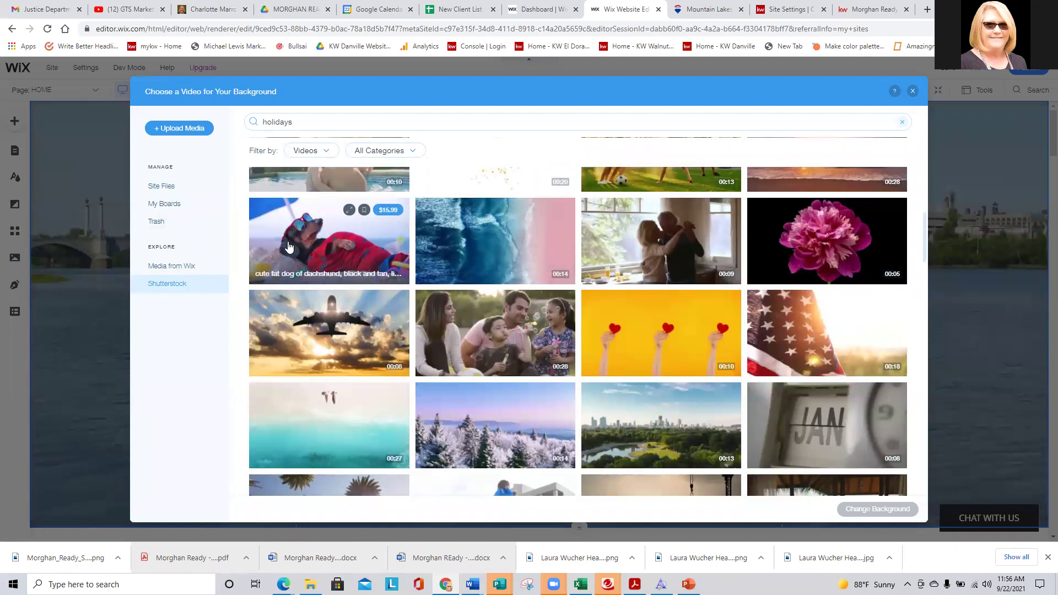
scroll(483, 255, "down", 5)
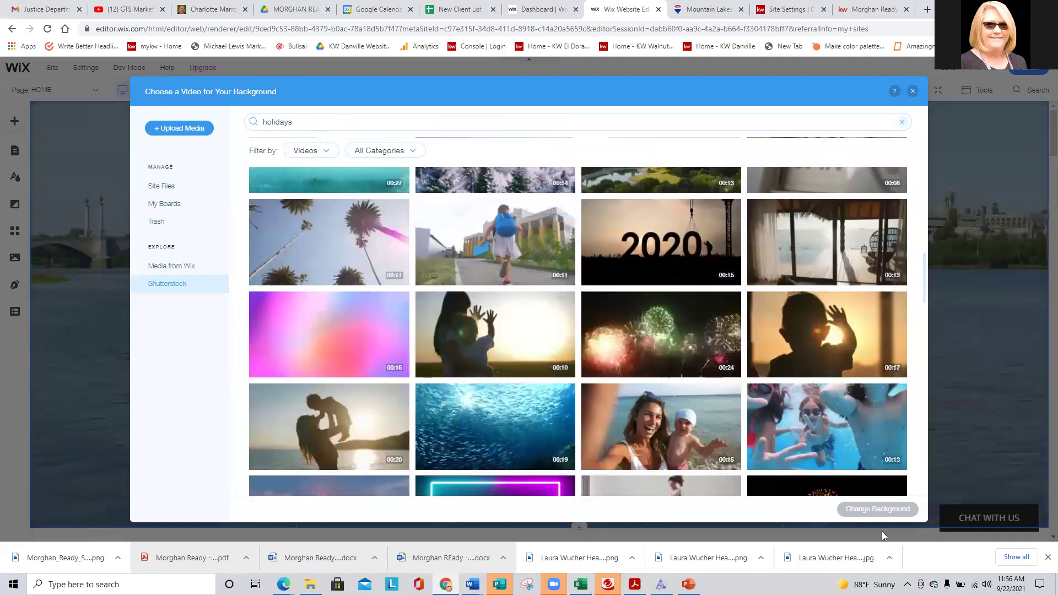
scroll(518, 412, "down", 2)
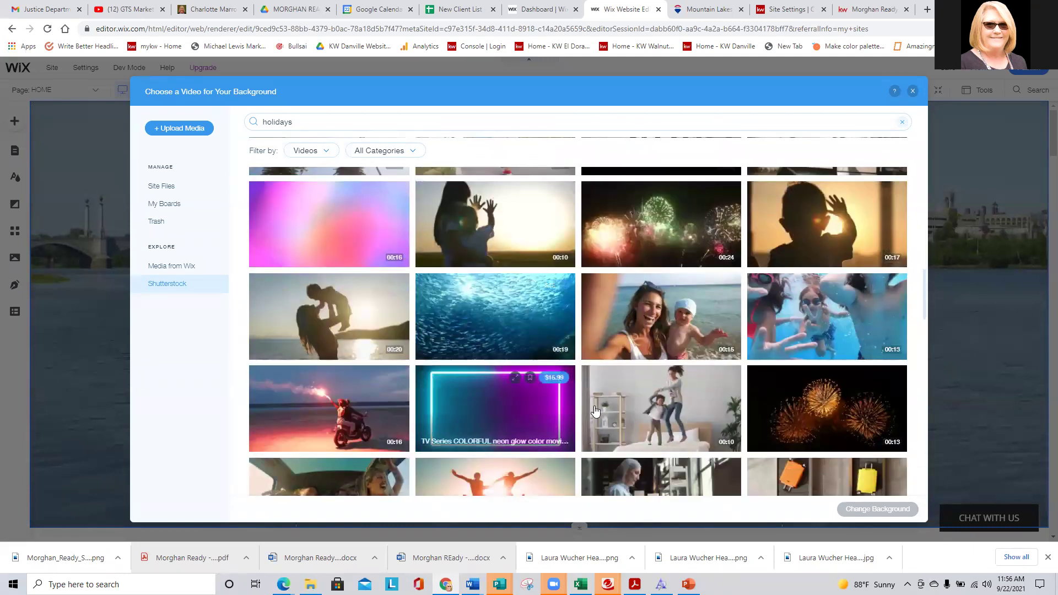
left_click(629, 412)
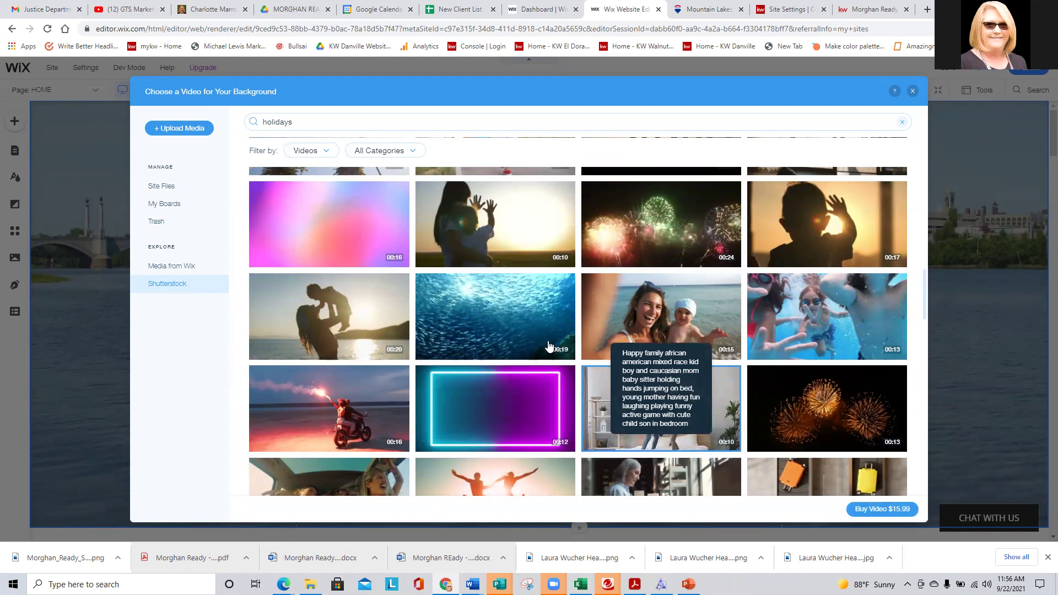
scroll(523, 312, "down", 2)
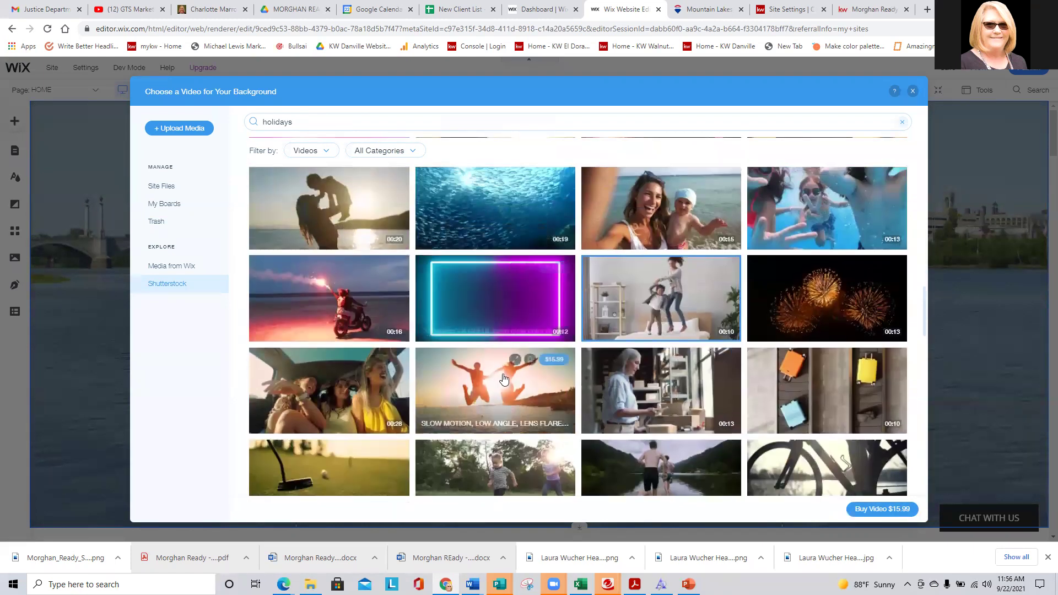
scroll(525, 331, "down", 2)
scroll(526, 384, "down", 2)
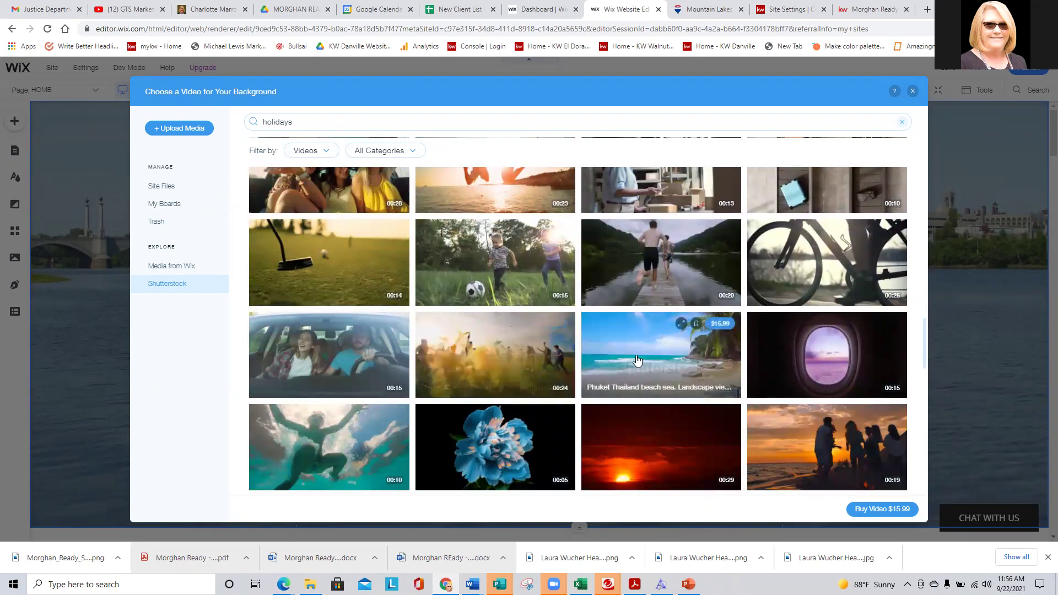
scroll(641, 358, "down", 2)
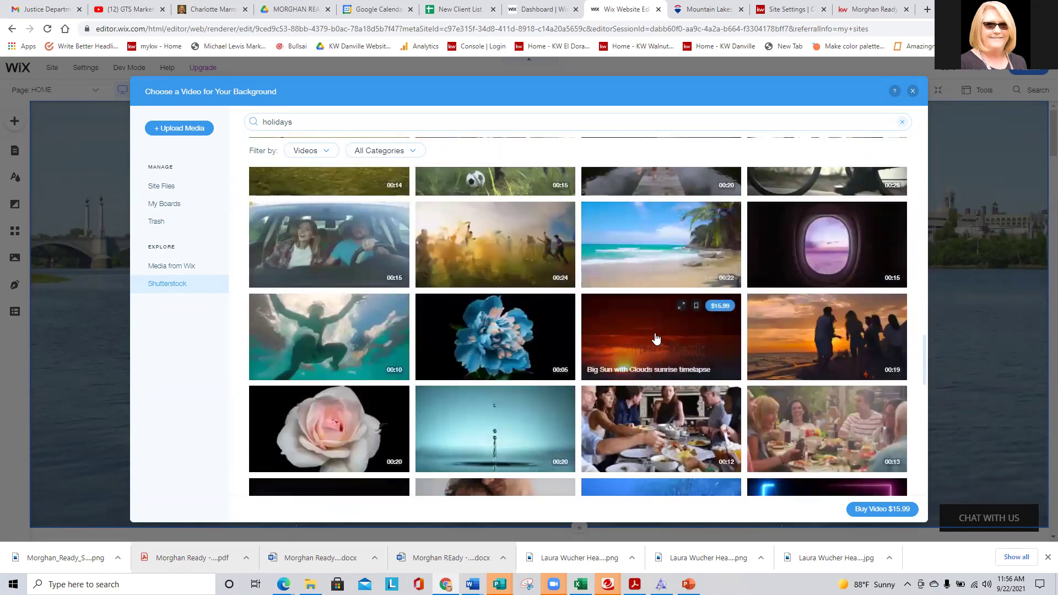
scroll(656, 338, "down", 2)
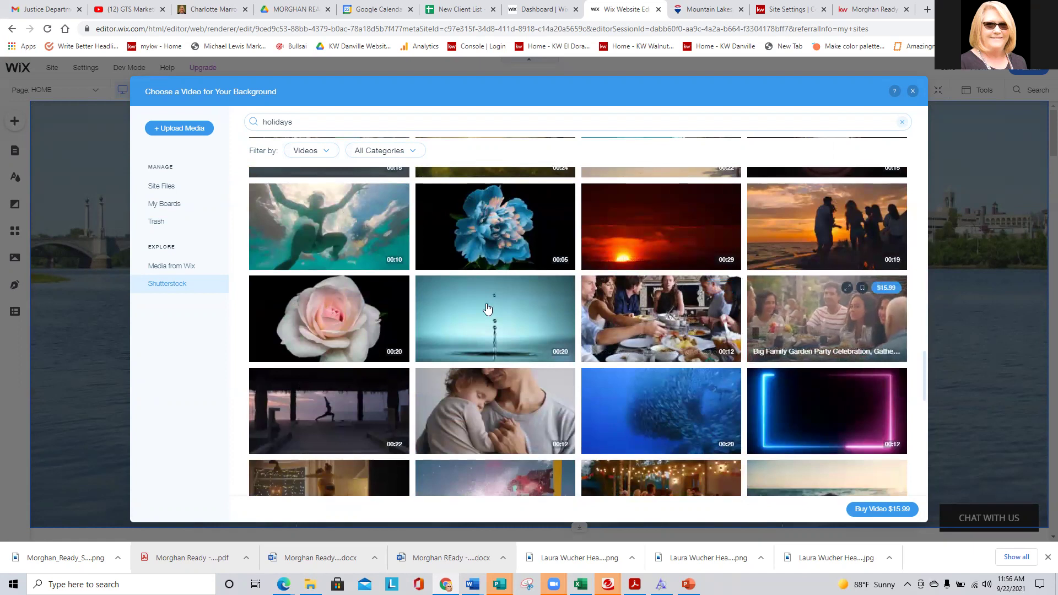
scroll(455, 312, "down", 8)
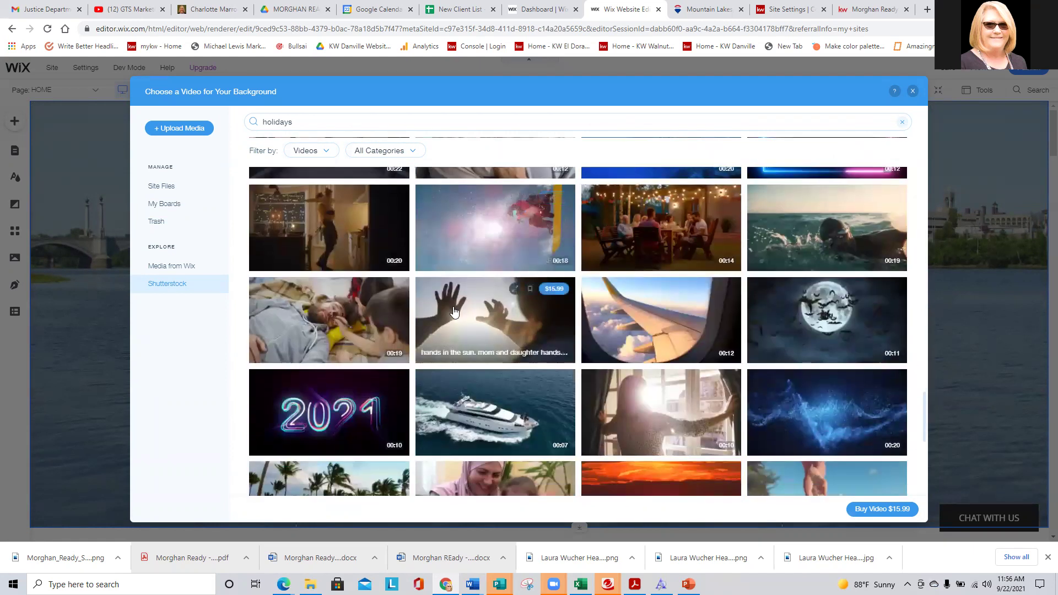
scroll(455, 312, "down", 2)
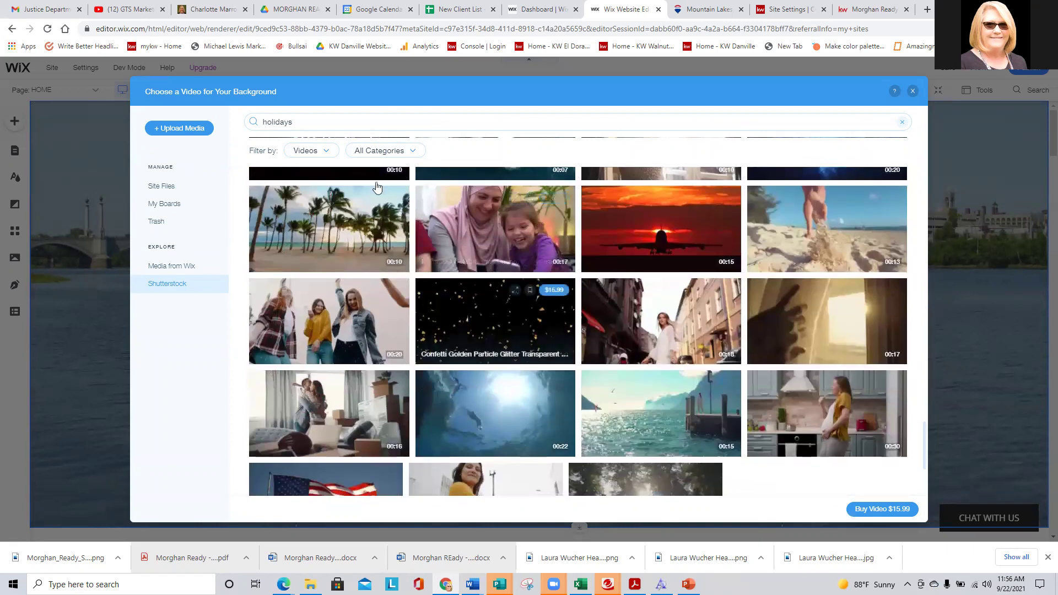
Search the Shutterstock video collection for "real estate"
left_click(319, 125)
key("ctrl+a")
type("re")
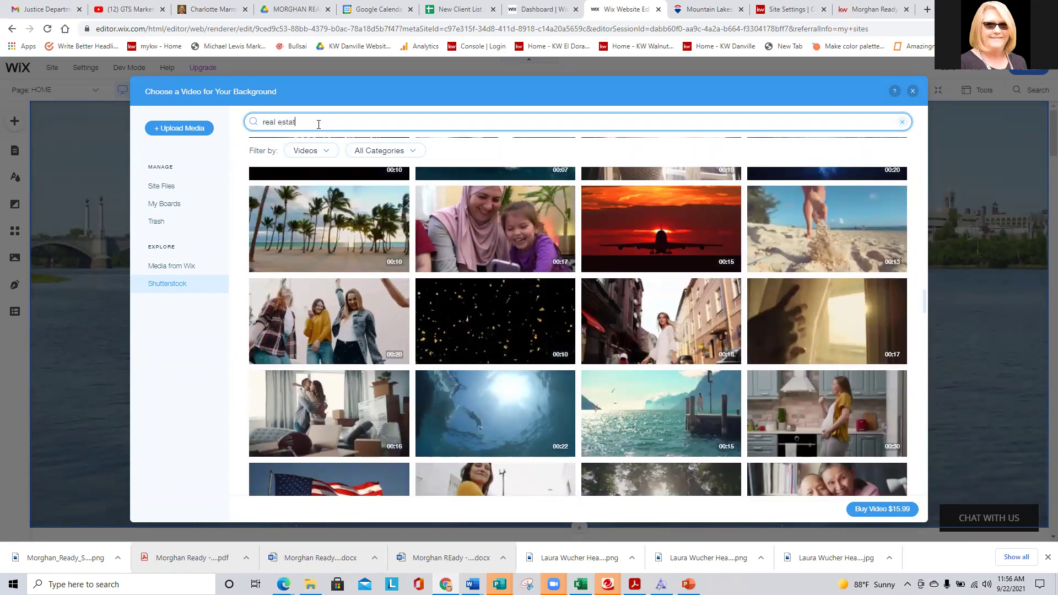
type("e")
key("Return")
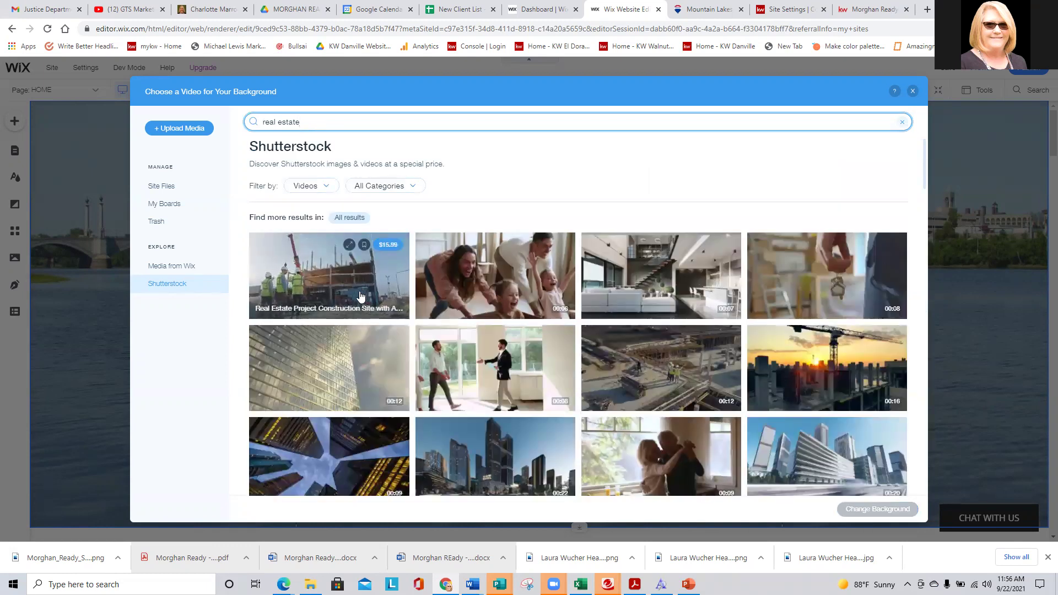
Browse the "real estate" video results and close the video library without changing the strip background
scroll(335, 354, "down", 2)
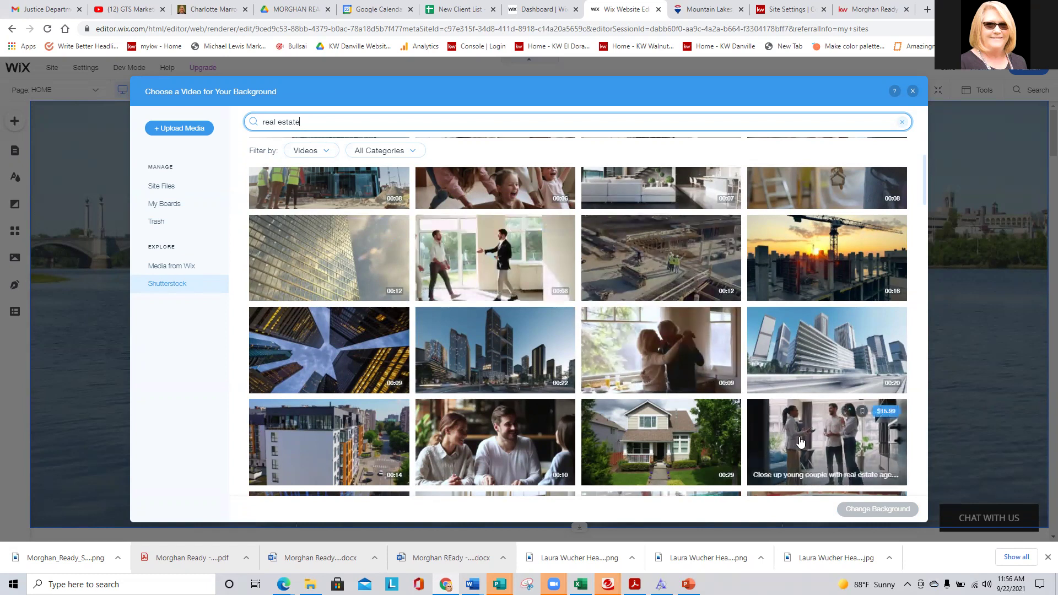
scroll(670, 346, "down", 1)
scroll(670, 346, "down", 3)
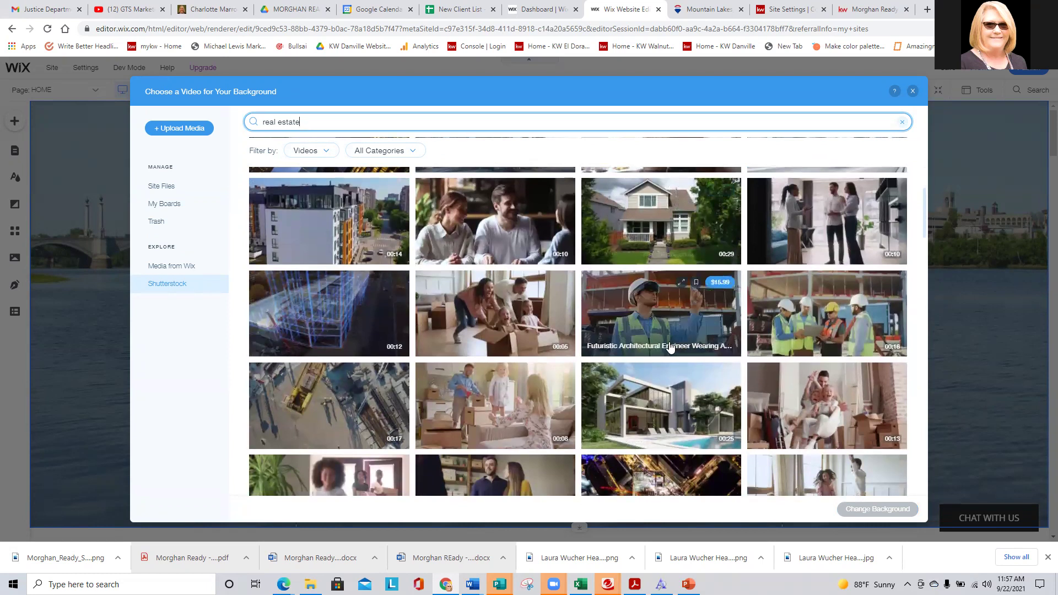
scroll(670, 346, "down", 4)
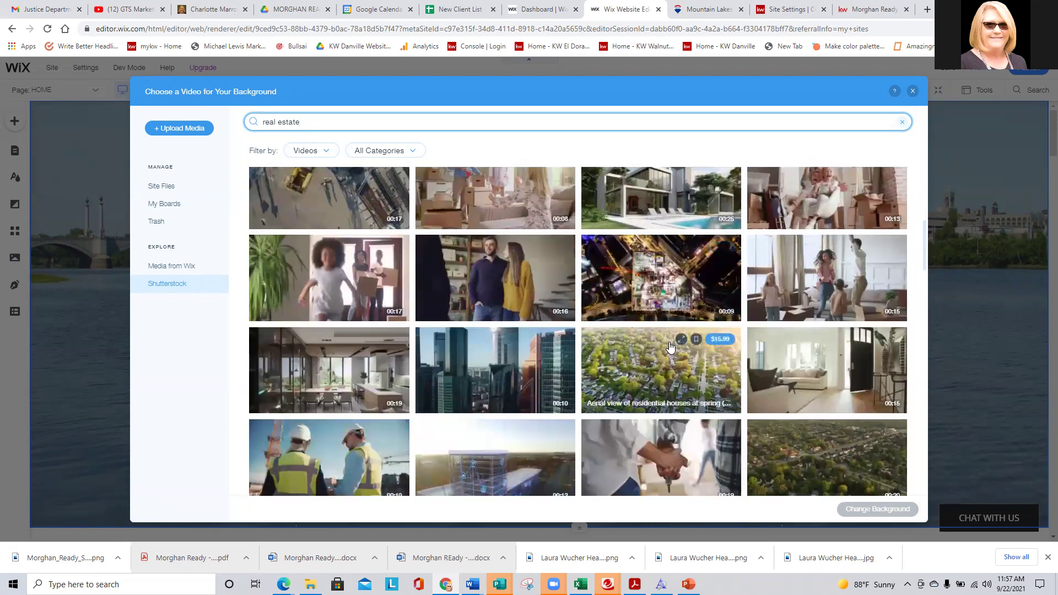
scroll(670, 346, "down", 2)
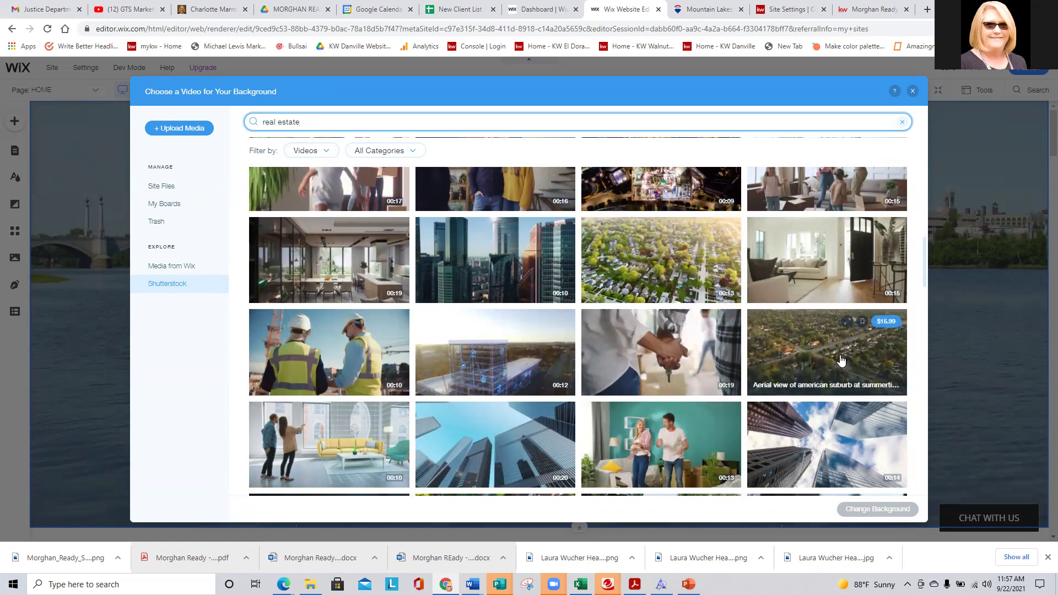
scroll(682, 331, "down", 3)
scroll(683, 345, "down", 10)
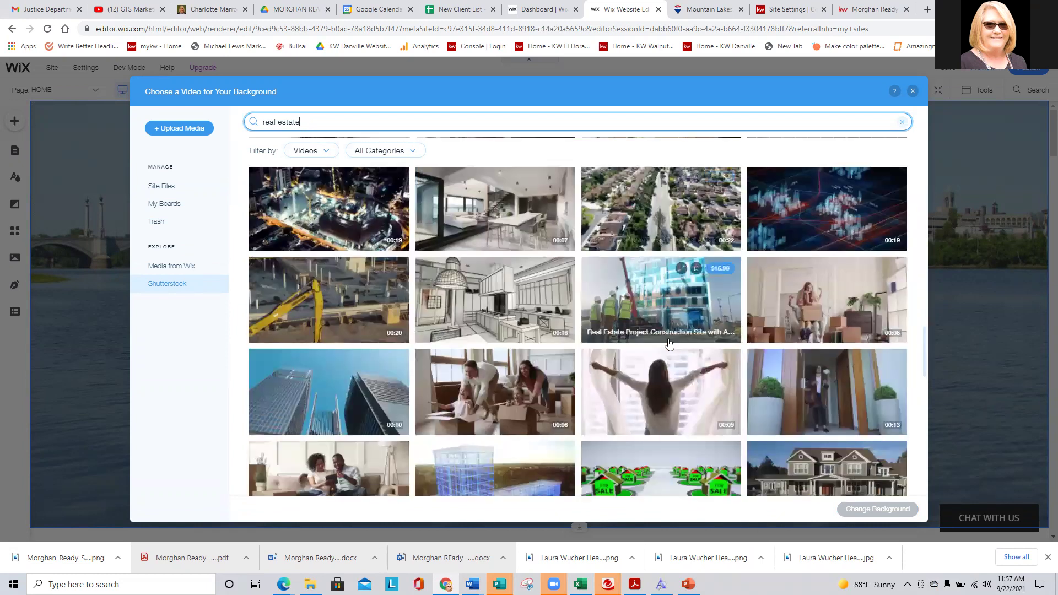
left_click(912, 90)
left_click(278, 128)
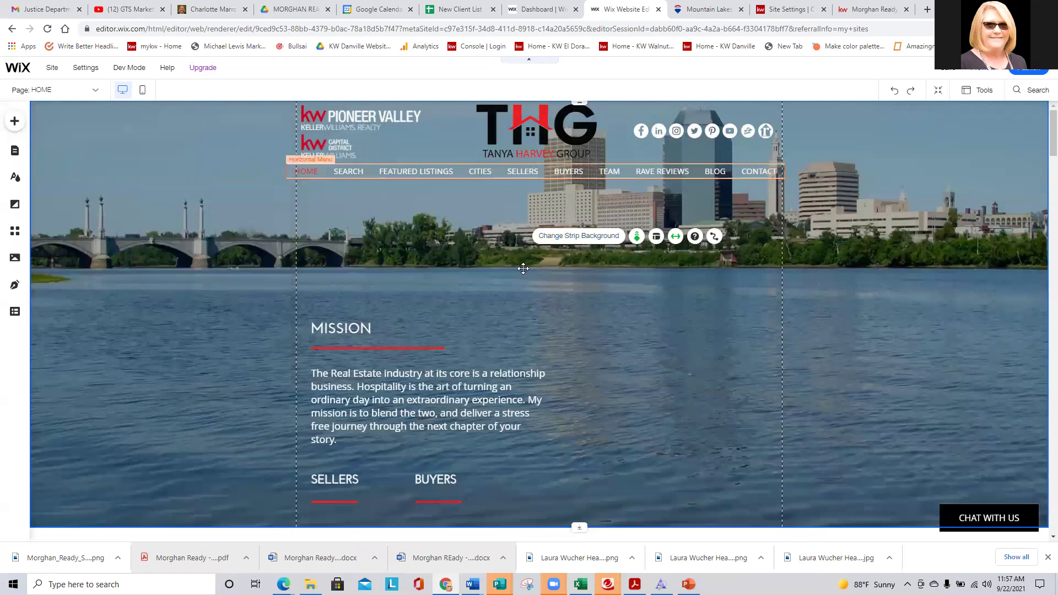
Browse the site files for the fourth Meet The Team photo, select another team member's edited portrait, and close the library without replacing the photo
scroll(523, 279, "down", 10)
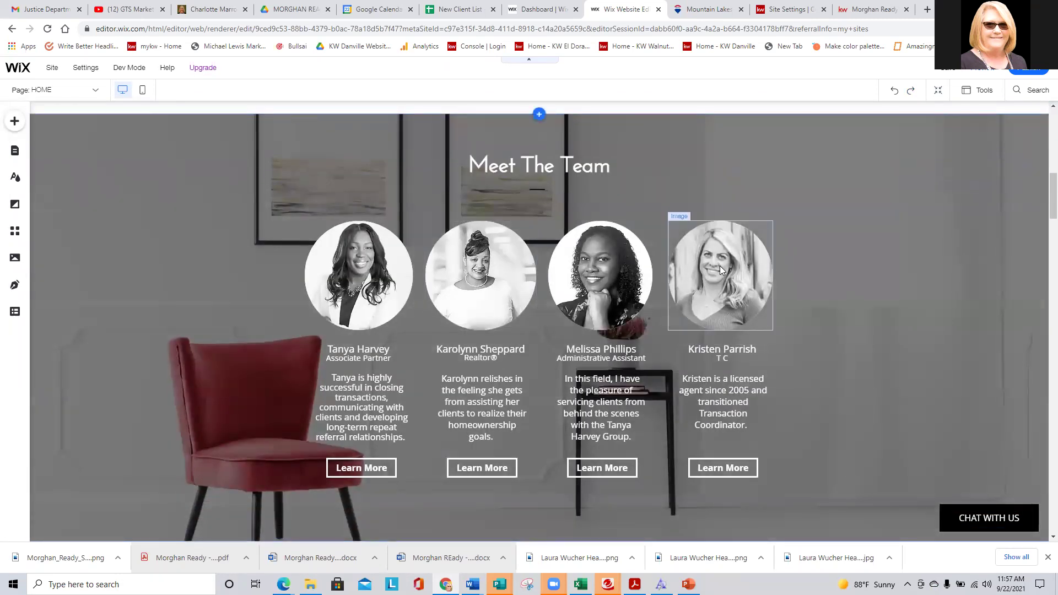
left_click(720, 266)
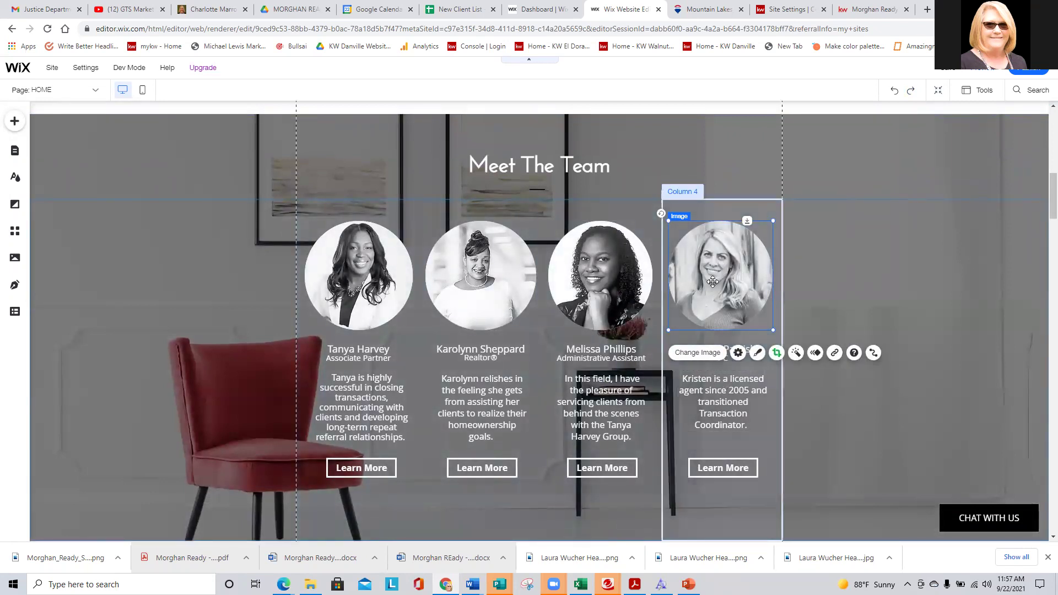
left_click(697, 352)
scroll(342, 266, "down", 1)
scroll(342, 266, "down", 10)
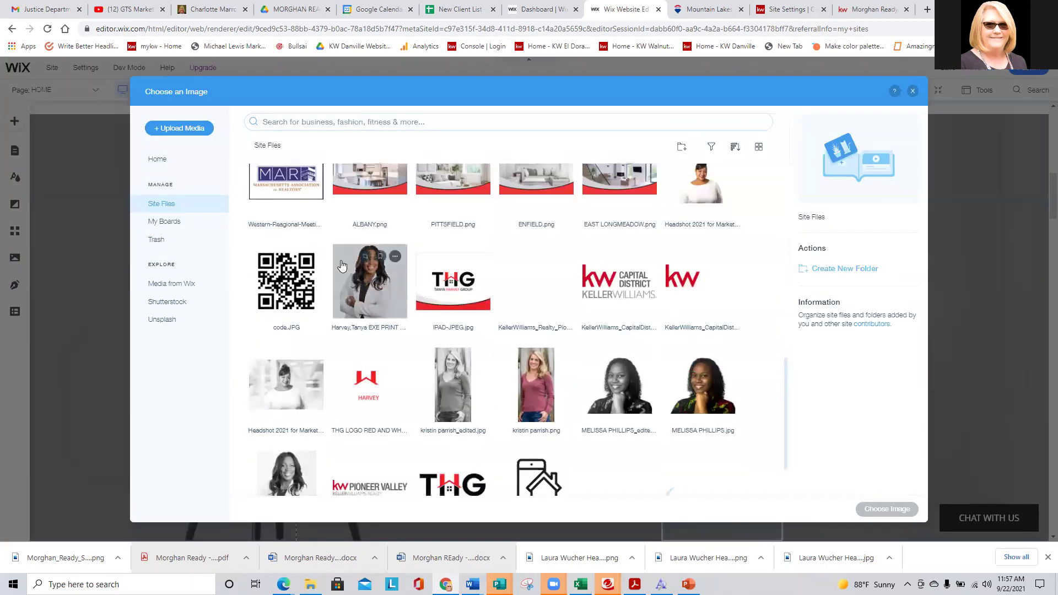
left_click(615, 405)
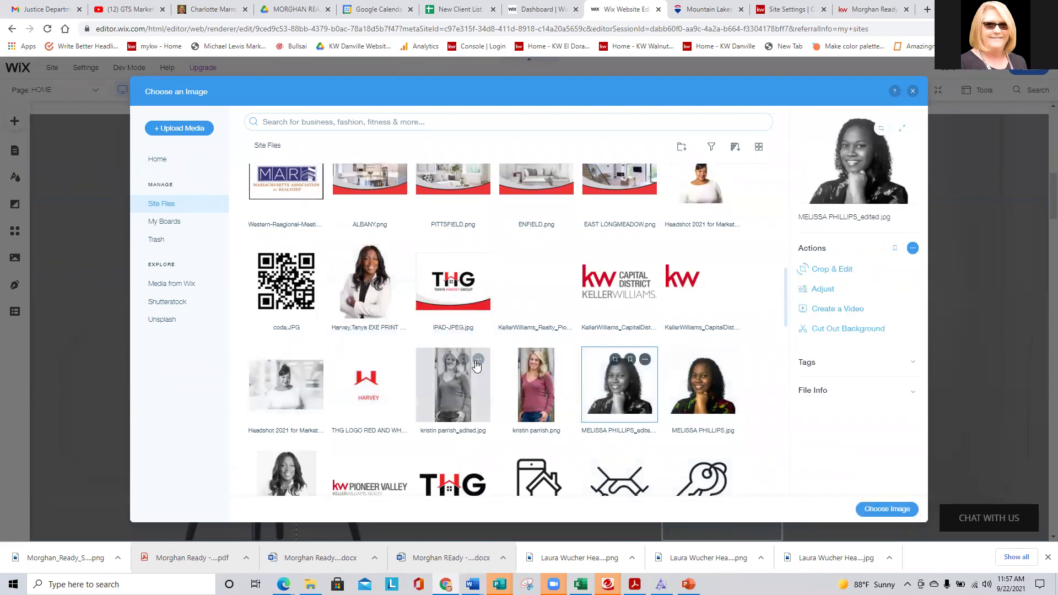
scroll(475, 400, "down", 3)
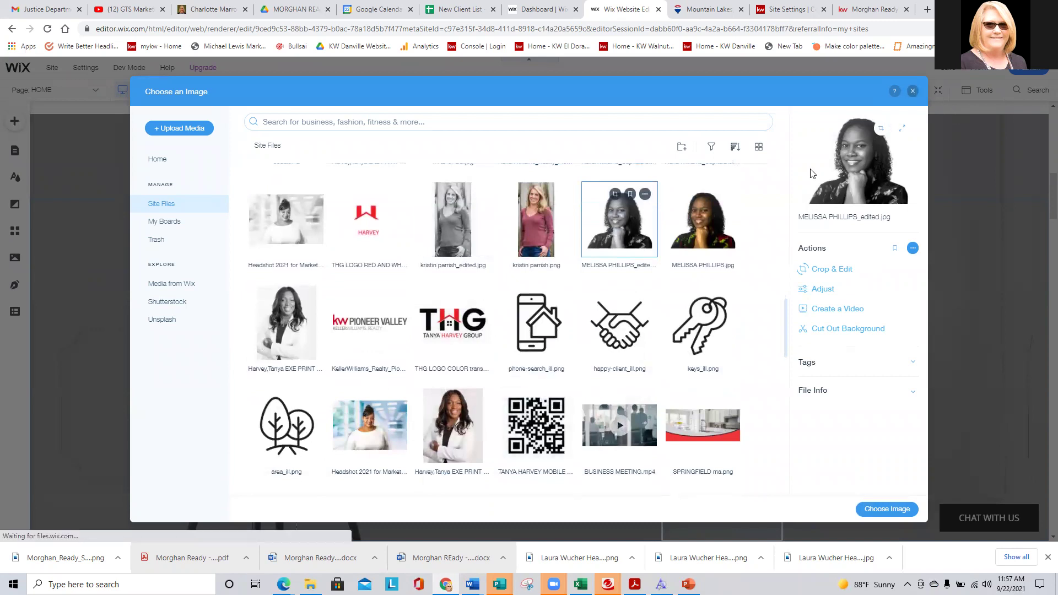
left_click(914, 92)
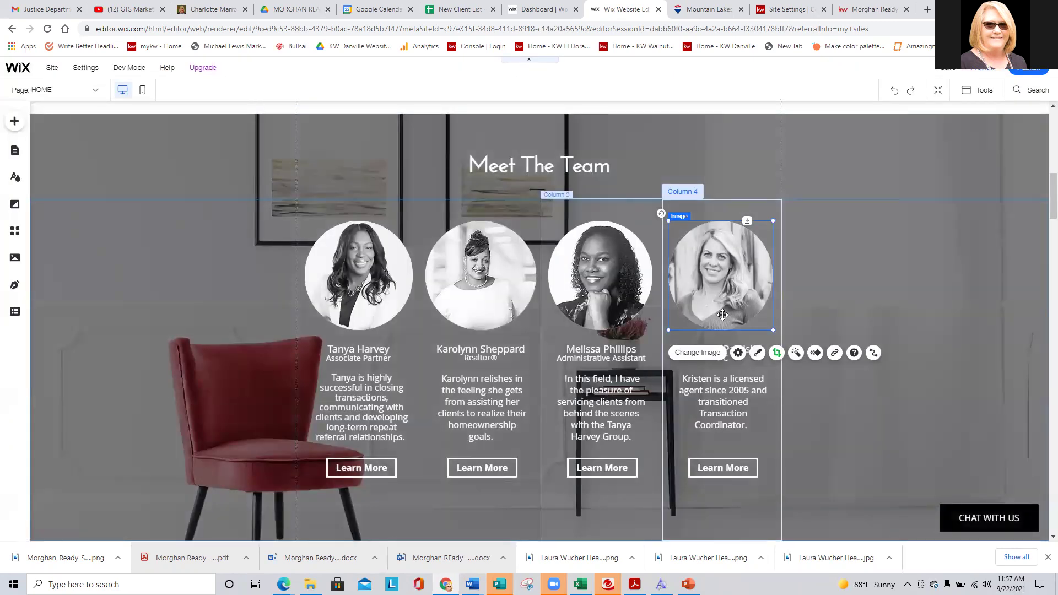
Open the fourth team member's bio and name texts for editing, and select the photo above without changing any text
double_click(709, 390)
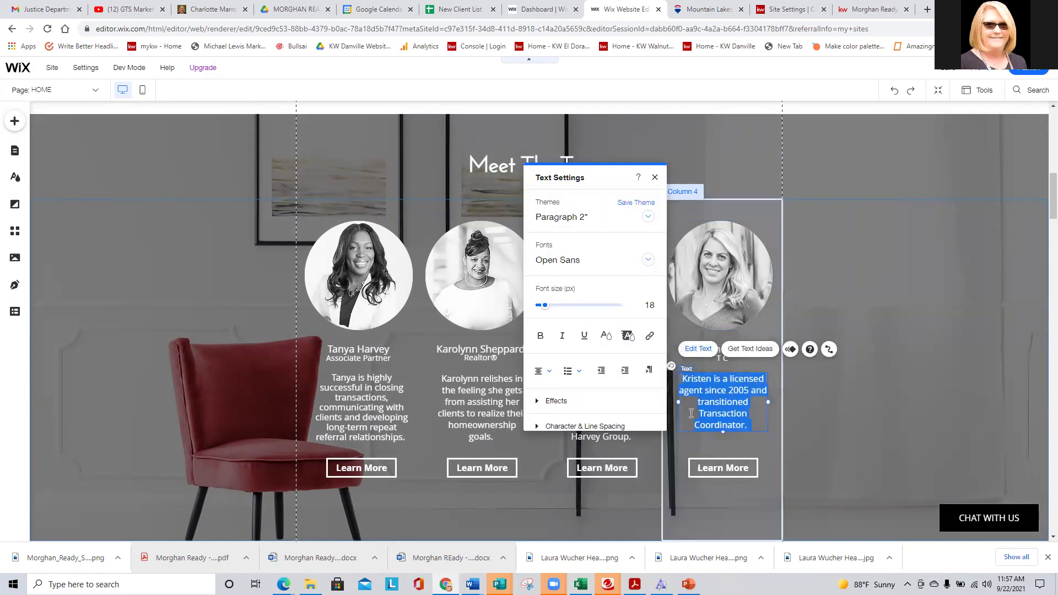
left_click(725, 361)
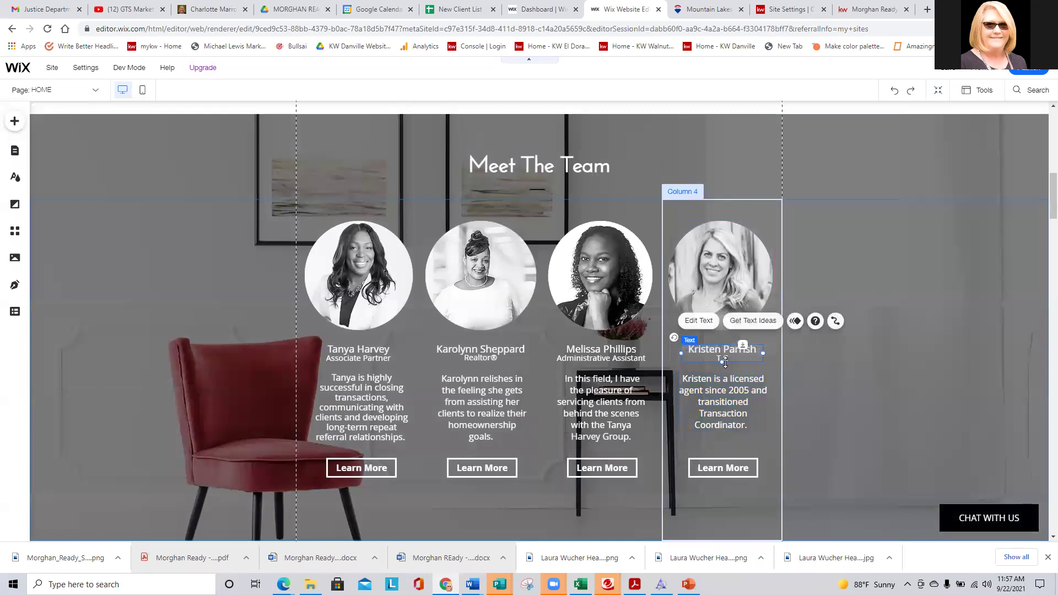
double_click(709, 350)
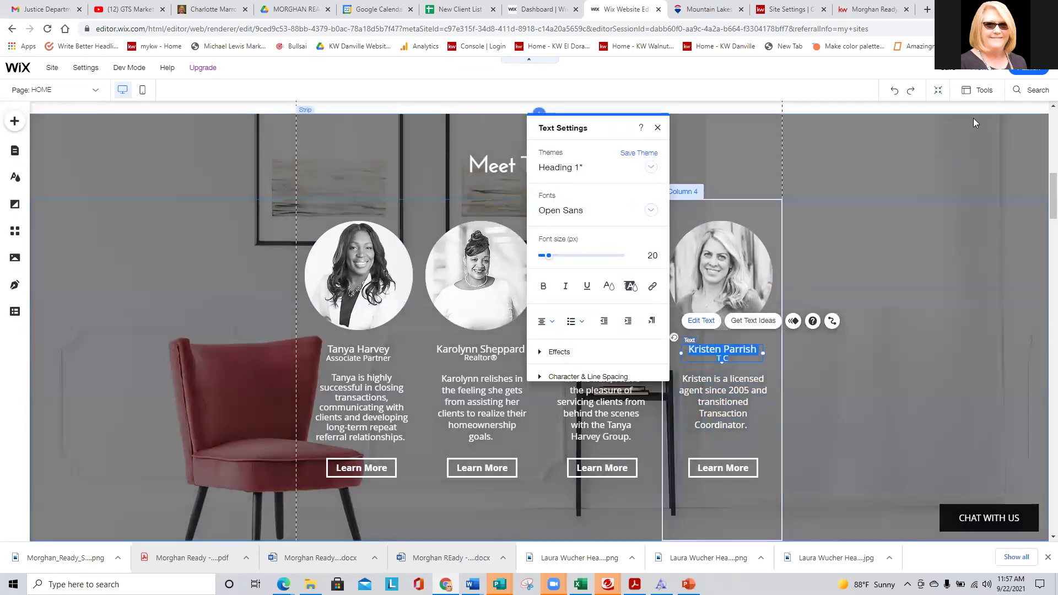
left_click(695, 274)
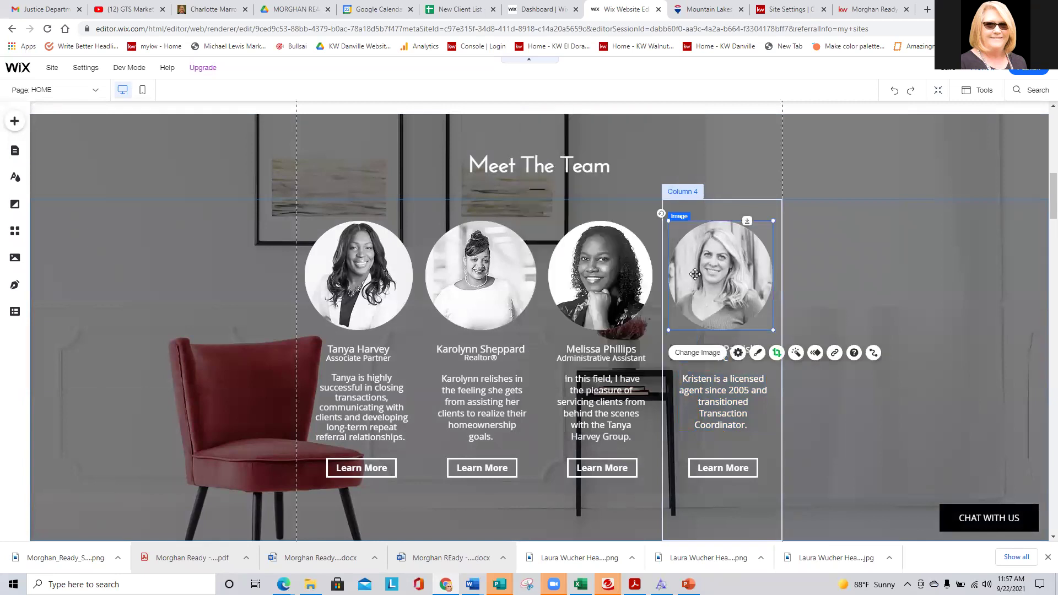
Move the short red lines under LOCAL EXPERTISE and WE GET RESULTS so they are centred beneath their column icons
scroll(172, 283, "down", 4)
scroll(170, 285, "down", 3)
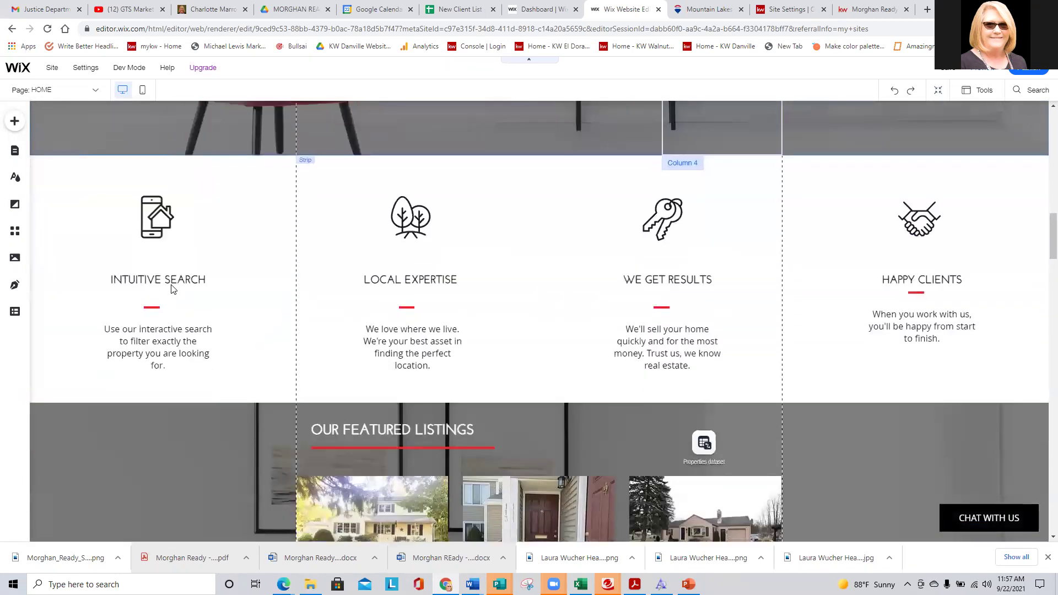
left_click(407, 307)
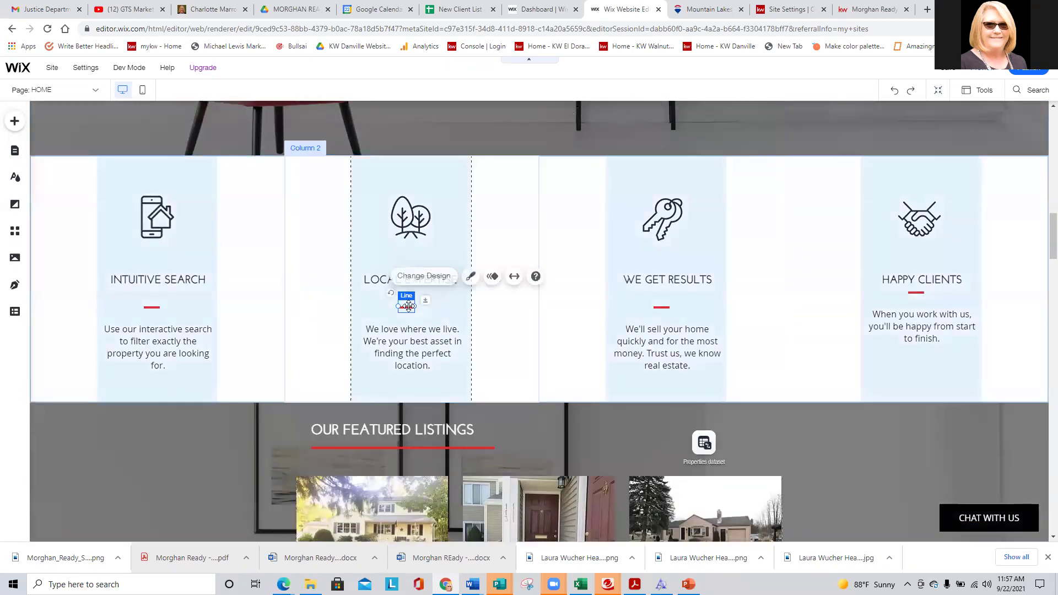
left_click_drag(407, 307, 423, 325)
left_click(664, 308)
left_click_drag(665, 307, 669, 307)
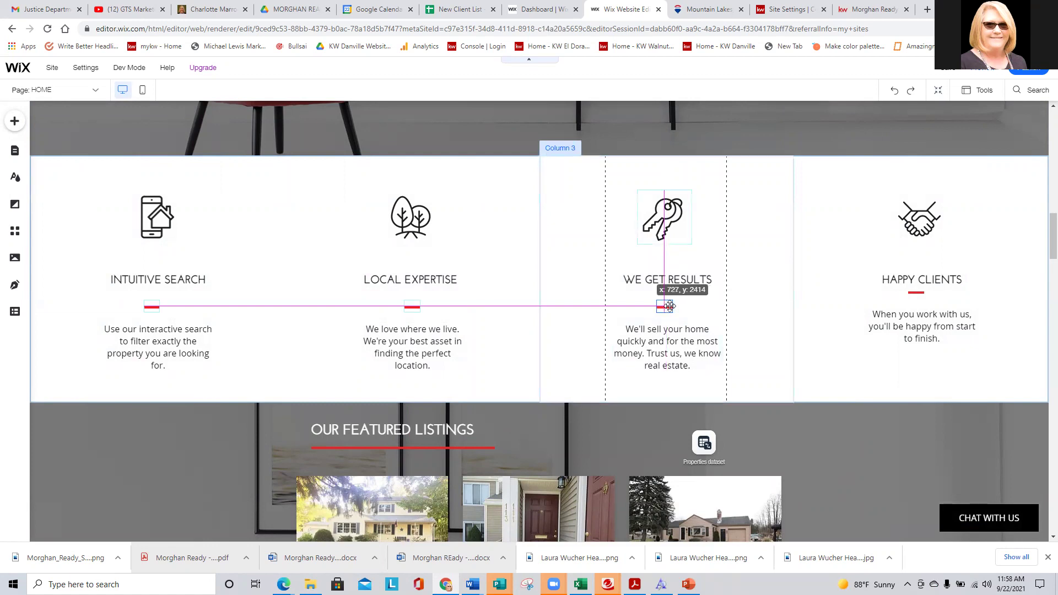
Reposition the description text and short red line under HAPPY CLIENTS to match the neighbouring columns
left_click_drag(906, 315, 919, 336)
left_click(916, 292)
left_click(920, 326)
Remove the final letter from the third team member's surname in the Meet The Team section
scroll(691, 323, "up", 6)
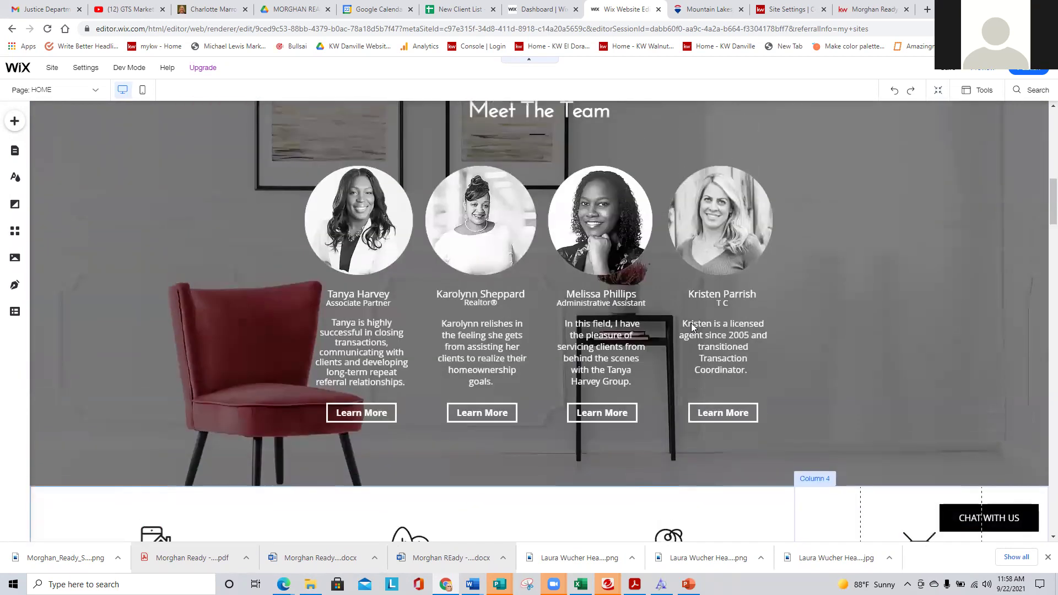
left_click(622, 296)
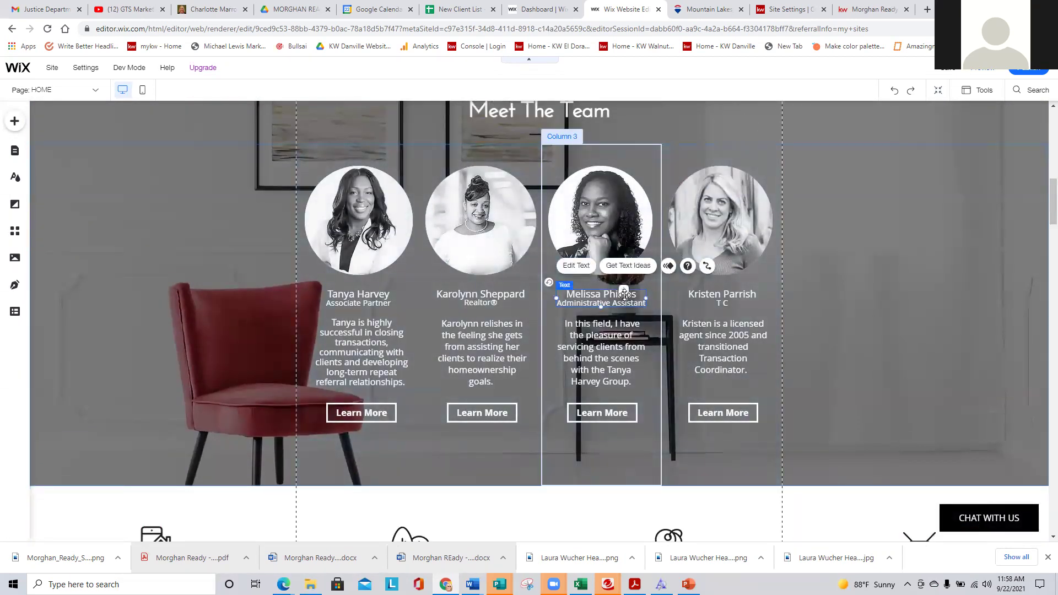
left_click(577, 266)
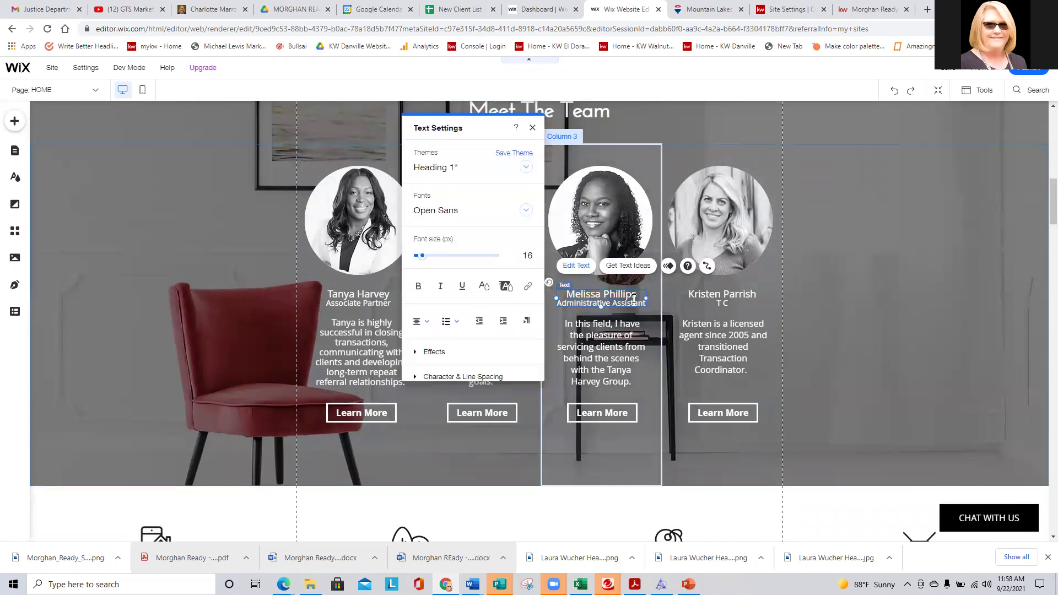
key("BackSpace")
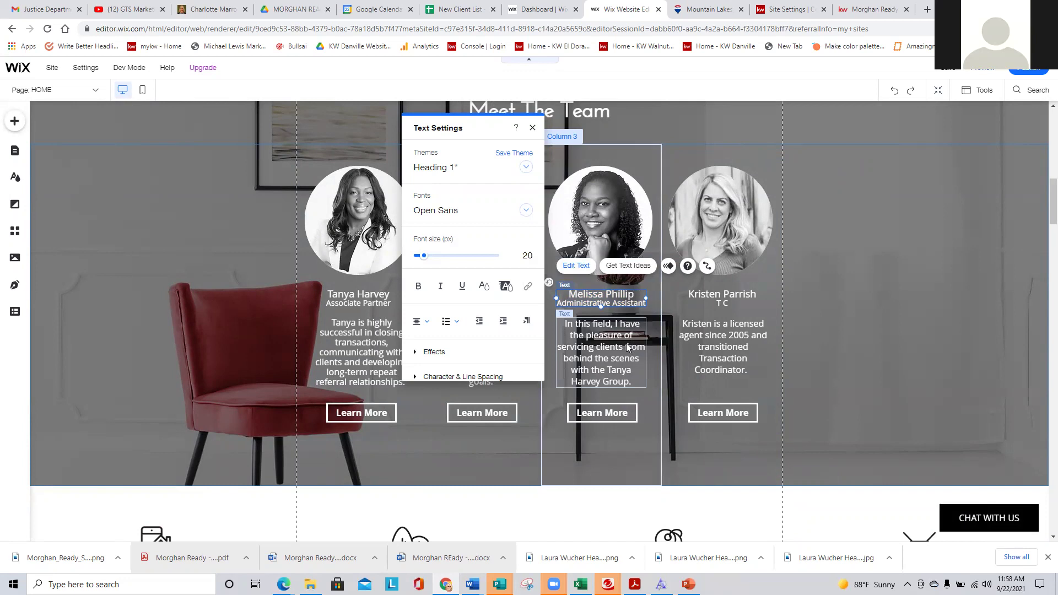
left_click(640, 324)
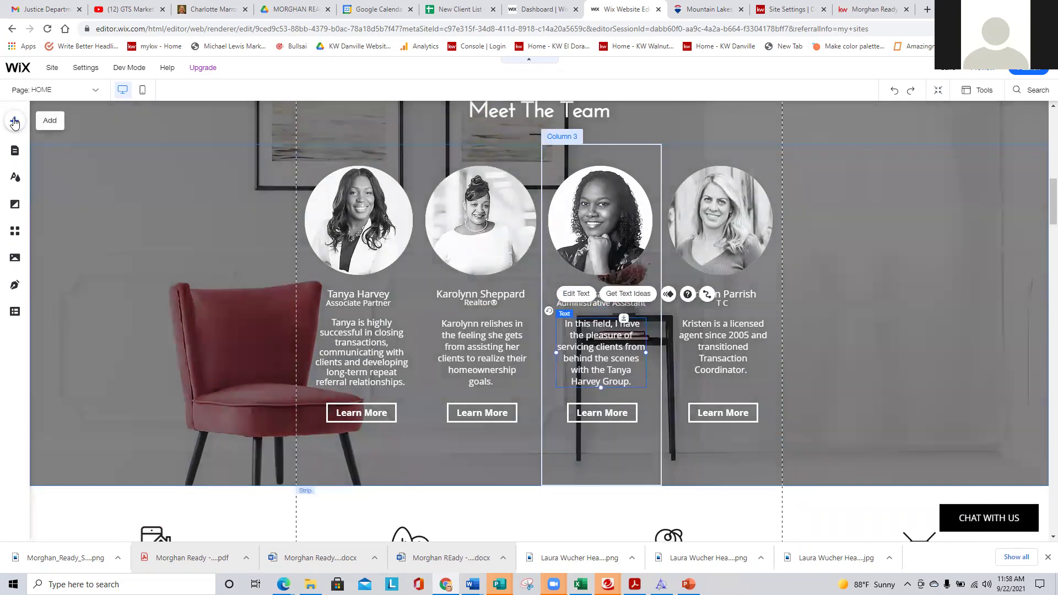
Rename the third team member's page under TEAM in the site pages, removing the final letter of the surname
left_click(15, 122)
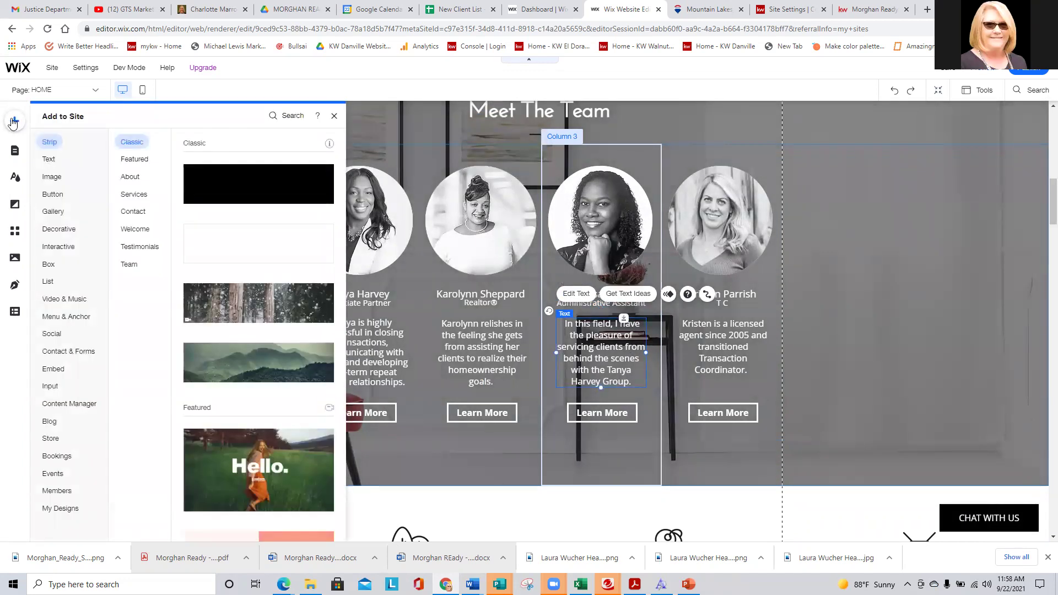
left_click(14, 152)
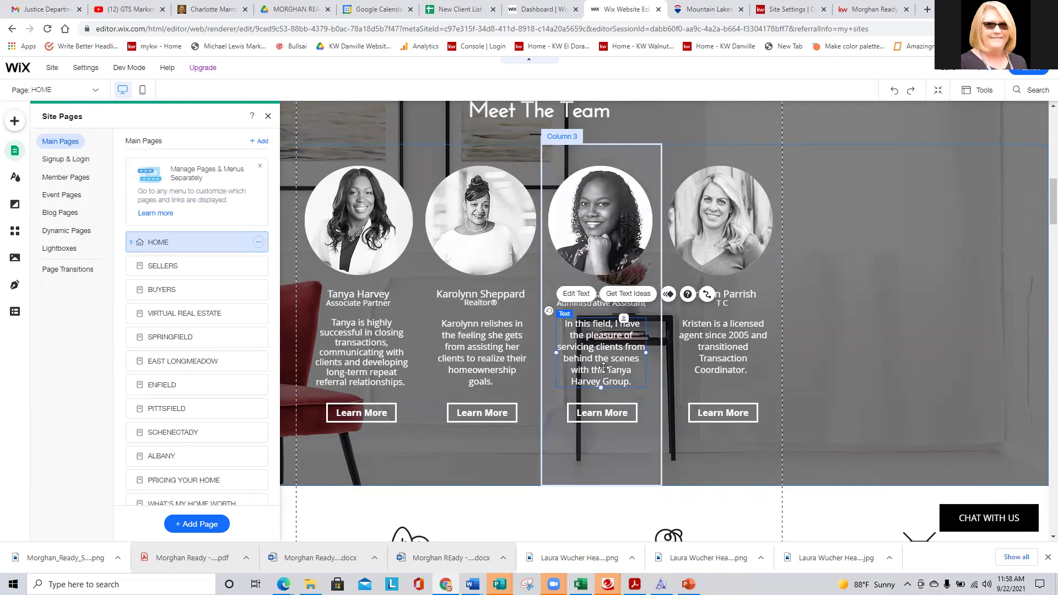
scroll(171, 303, "down", 5)
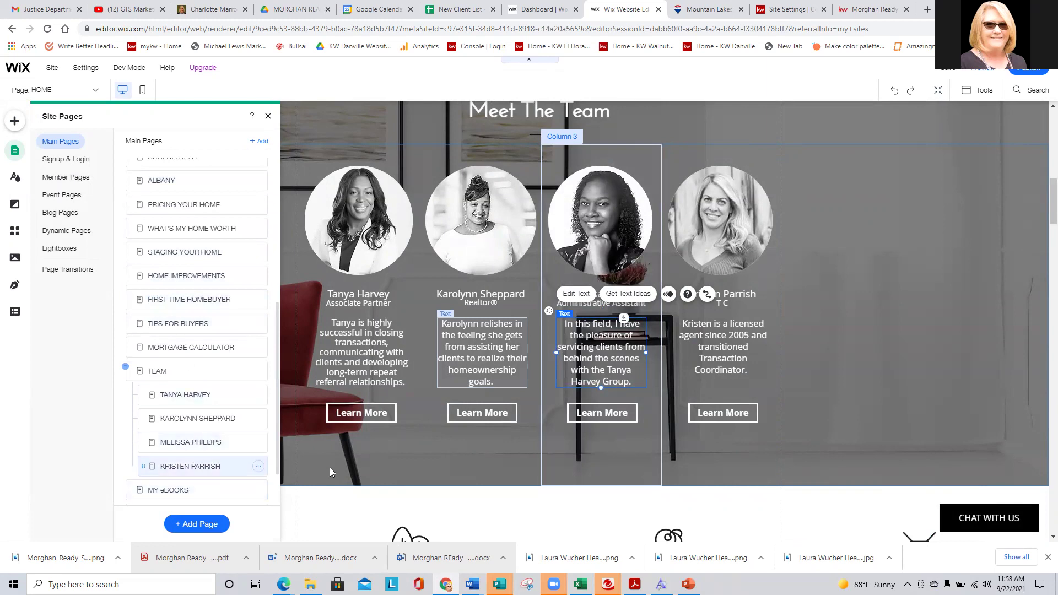
left_click(258, 444)
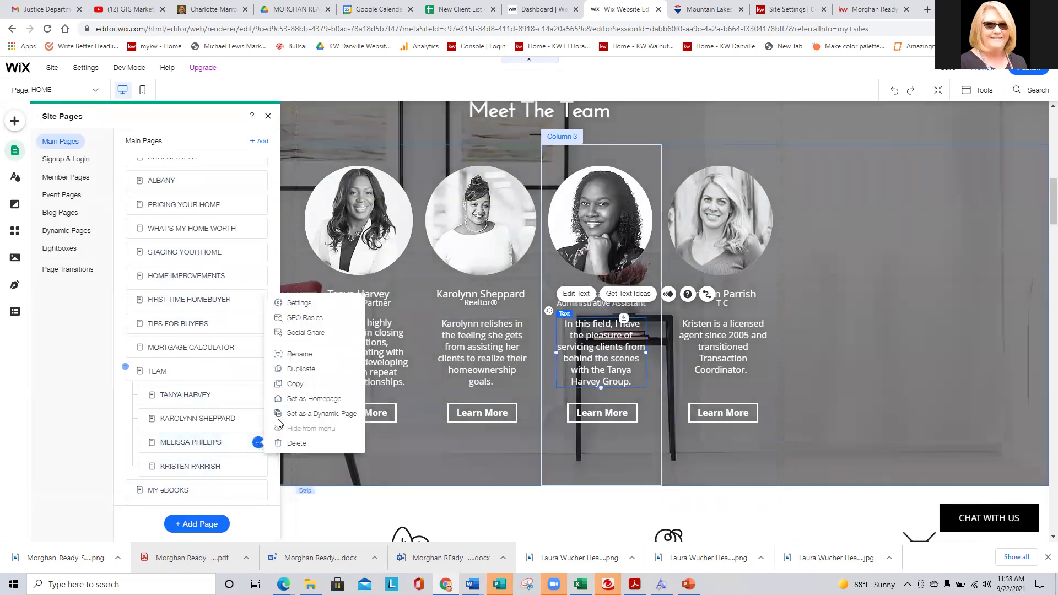
left_click(293, 356)
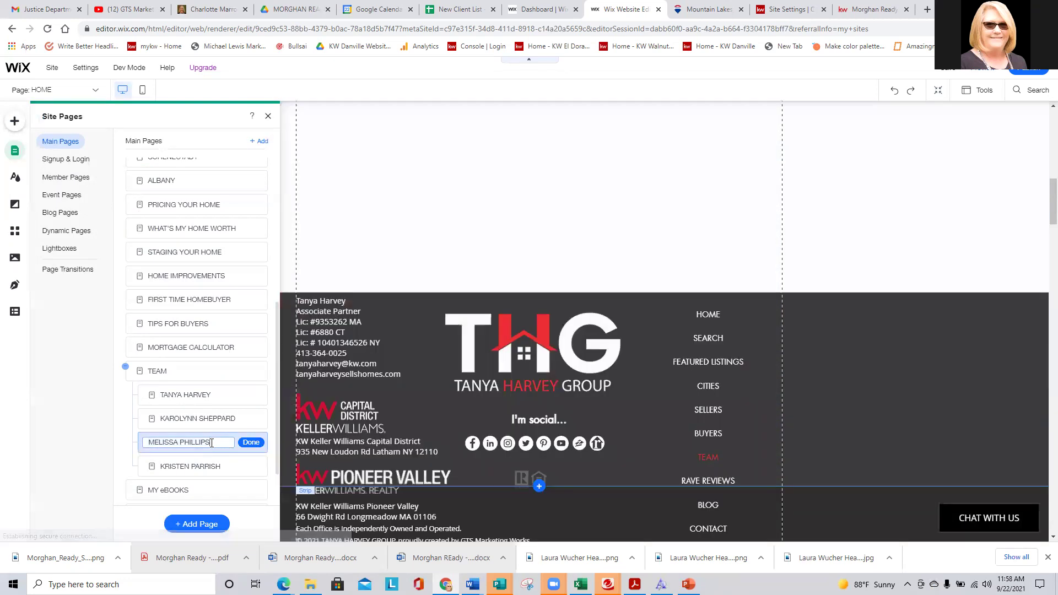
key("BackSpace")
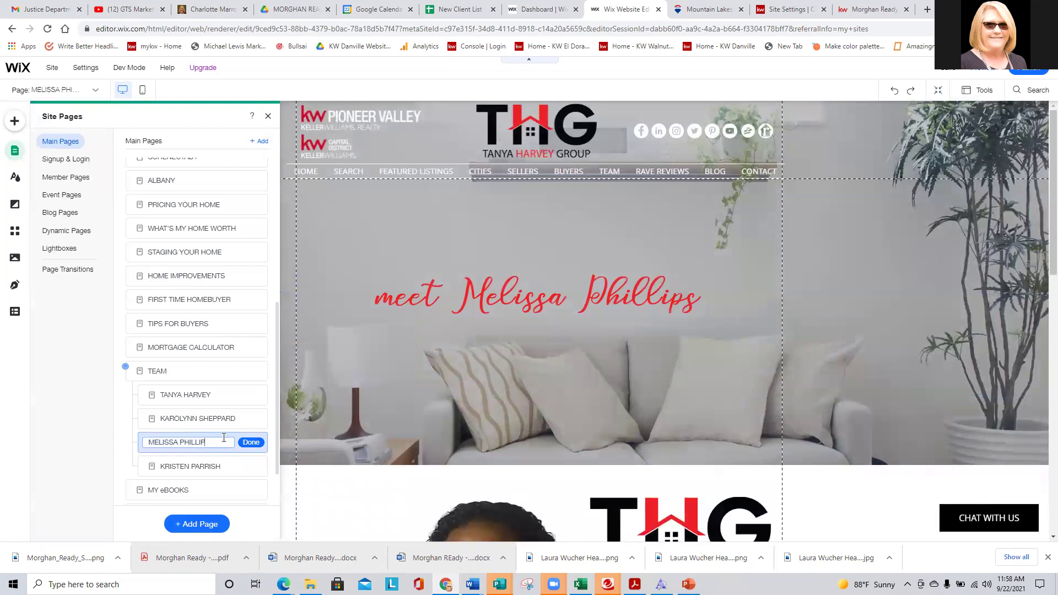
left_click(252, 442)
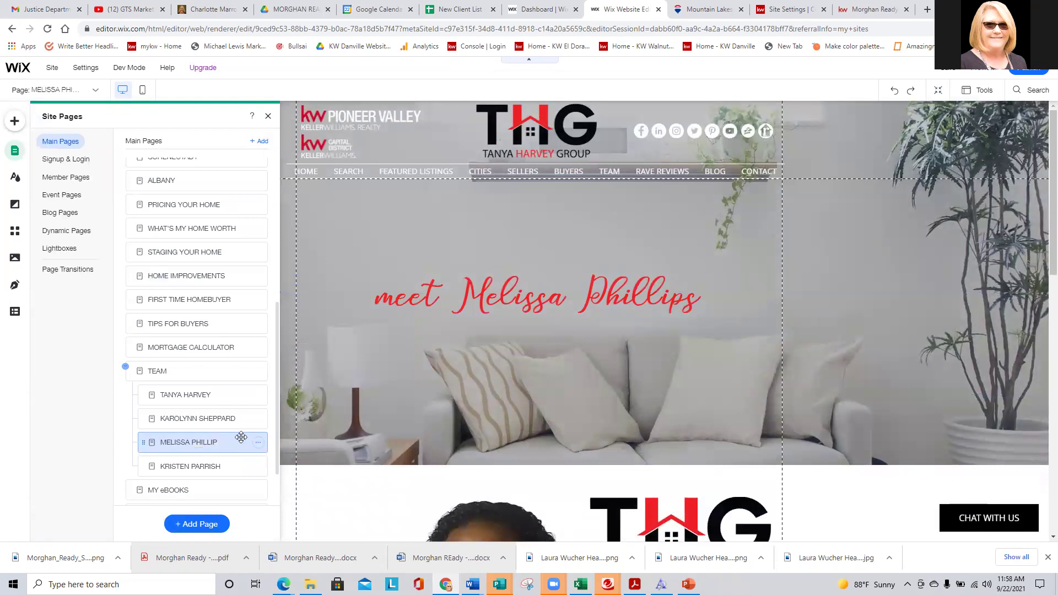
Correct the red "meet" heading on the team member's page by removing the surname's final letter
left_click(268, 116)
left_click(533, 290)
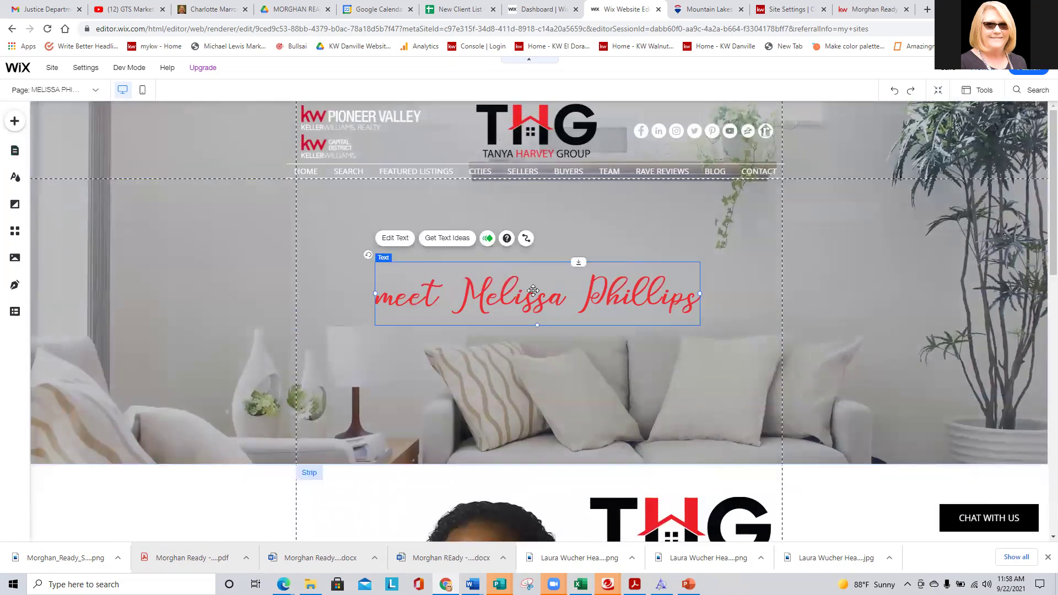
double_click(625, 300)
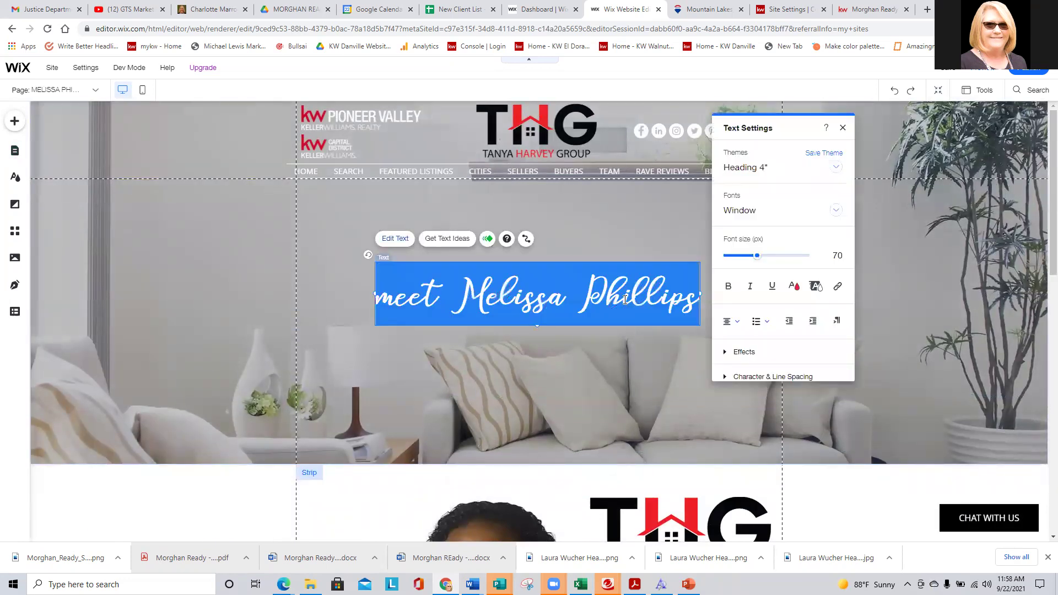
left_click(685, 308)
key("BackSpace")
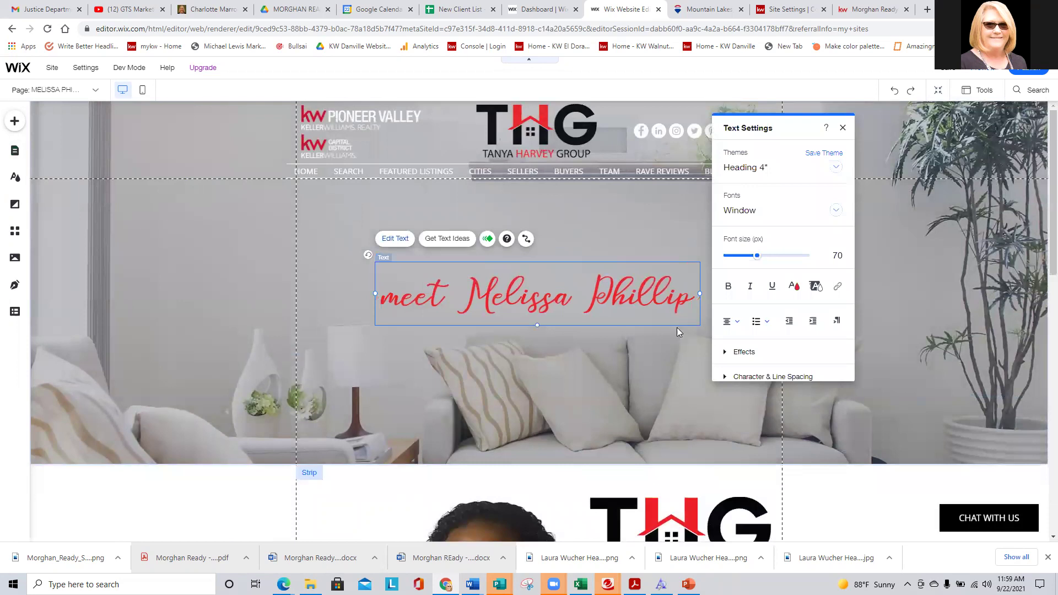
left_click(584, 345)
Remove the surname's final letter from the bold name above Administrative Assistant beside the portrait
scroll(585, 347, "down", 5)
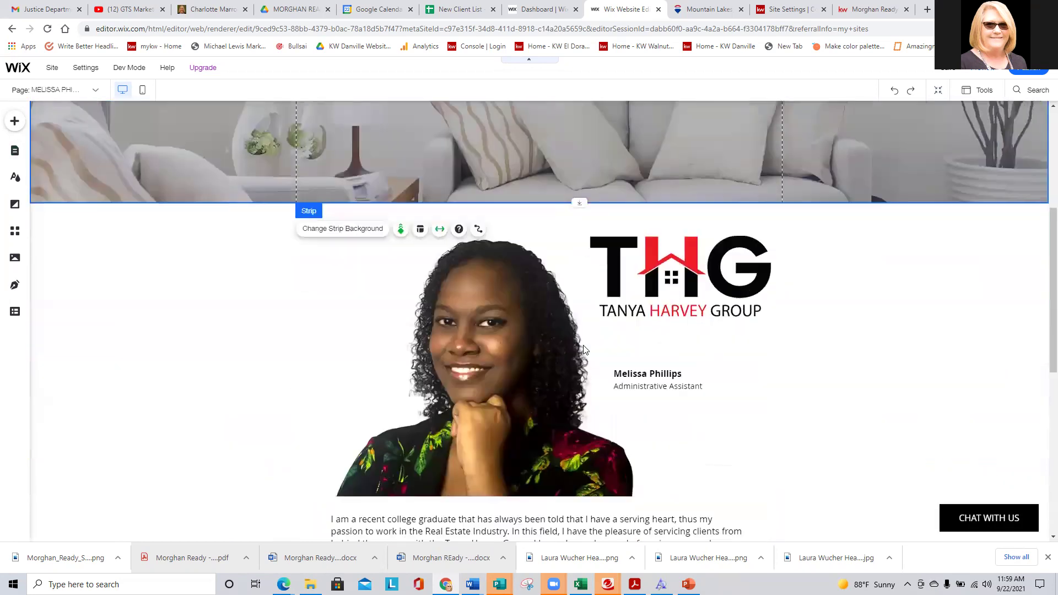
scroll(584, 350, "down", 1)
left_click(662, 300)
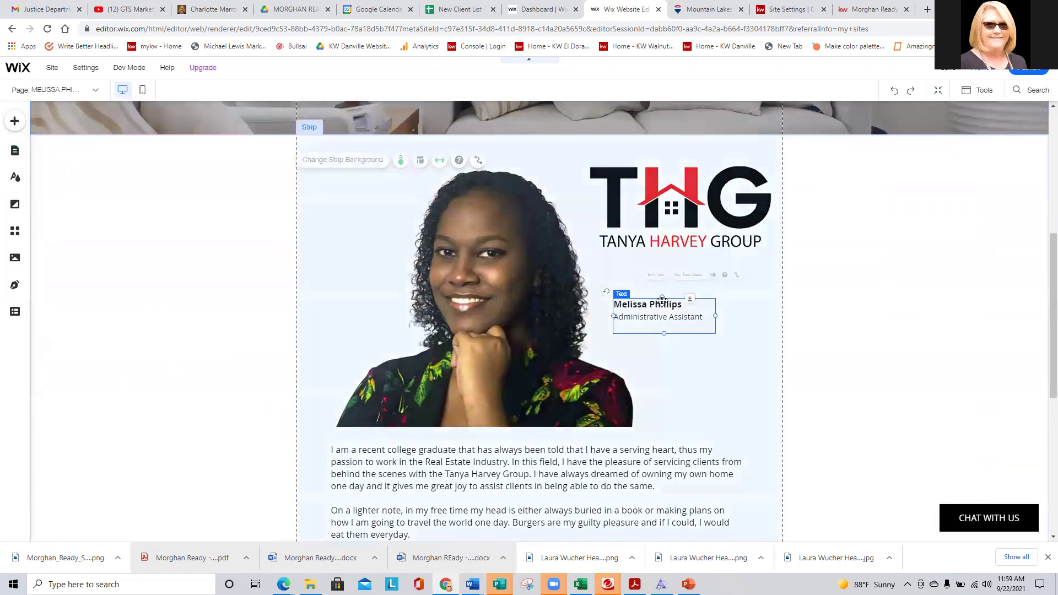
double_click(662, 300)
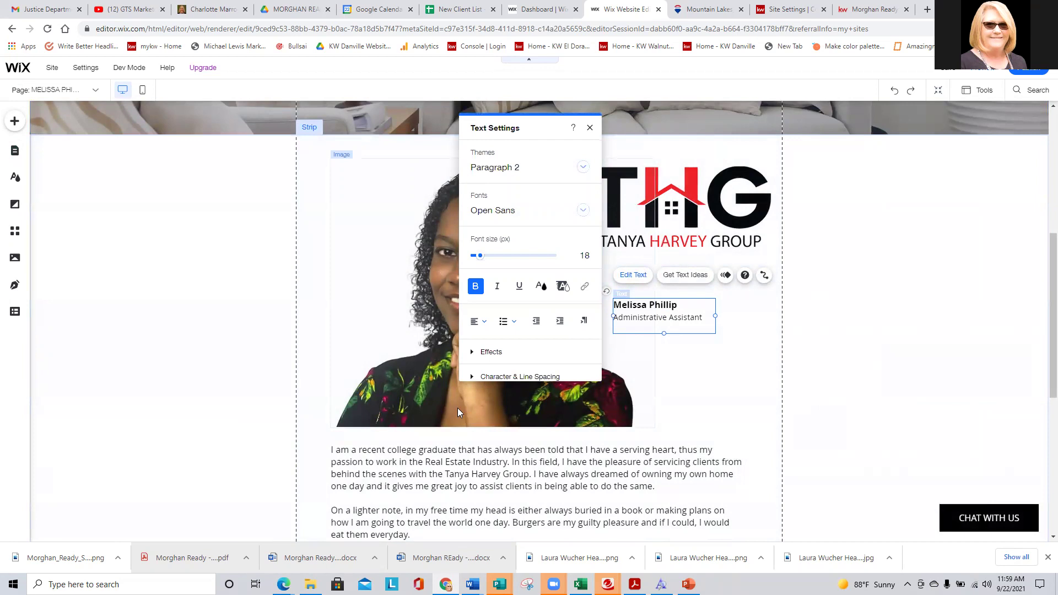
left_click(430, 480)
Save the site and publish it online, dismissing the confirmation dialogs
scroll(430, 473, "down", 4)
scroll(430, 473, "down", 1)
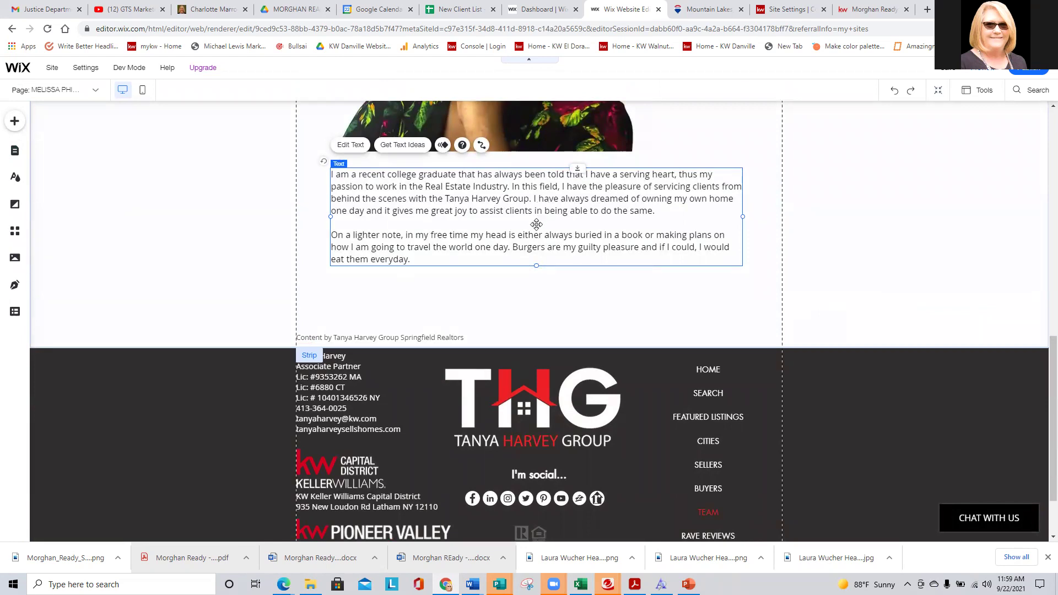
scroll(515, 254, "up", 4)
scroll(528, 348, "up", 7)
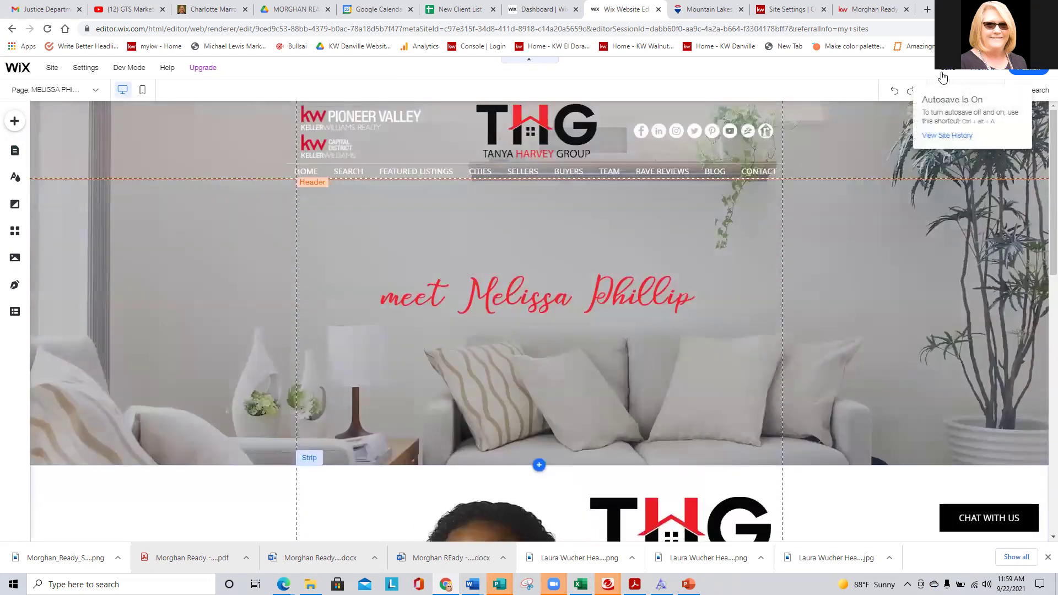
left_click(944, 76)
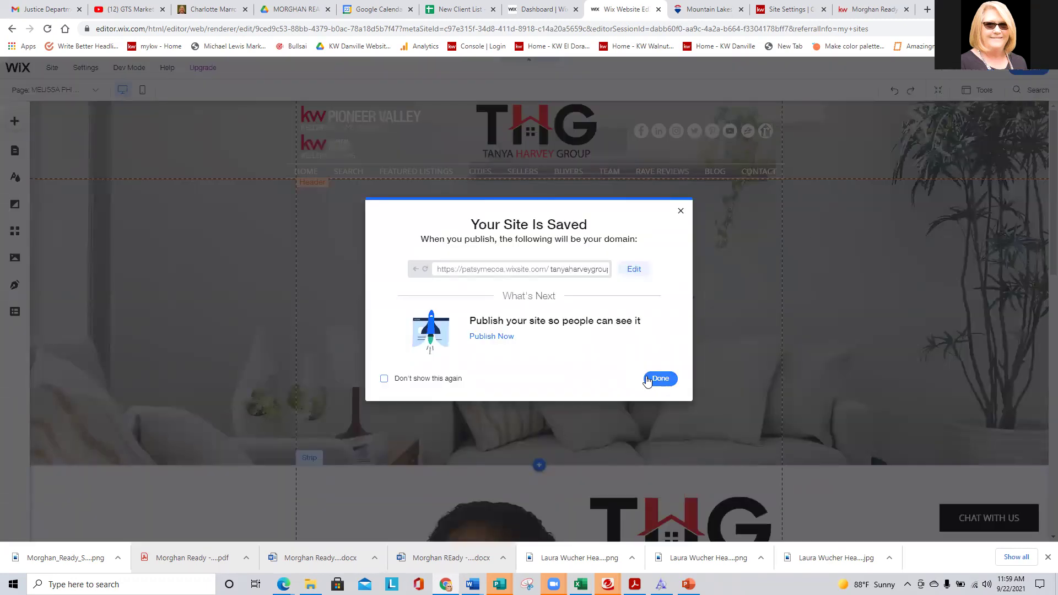
left_click(500, 340)
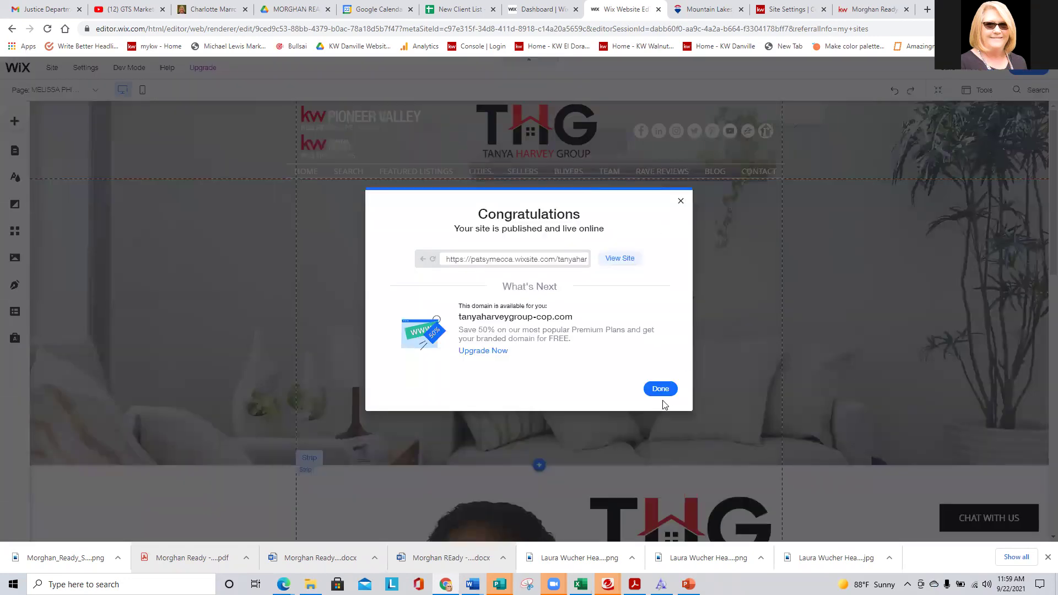
left_click(661, 391)
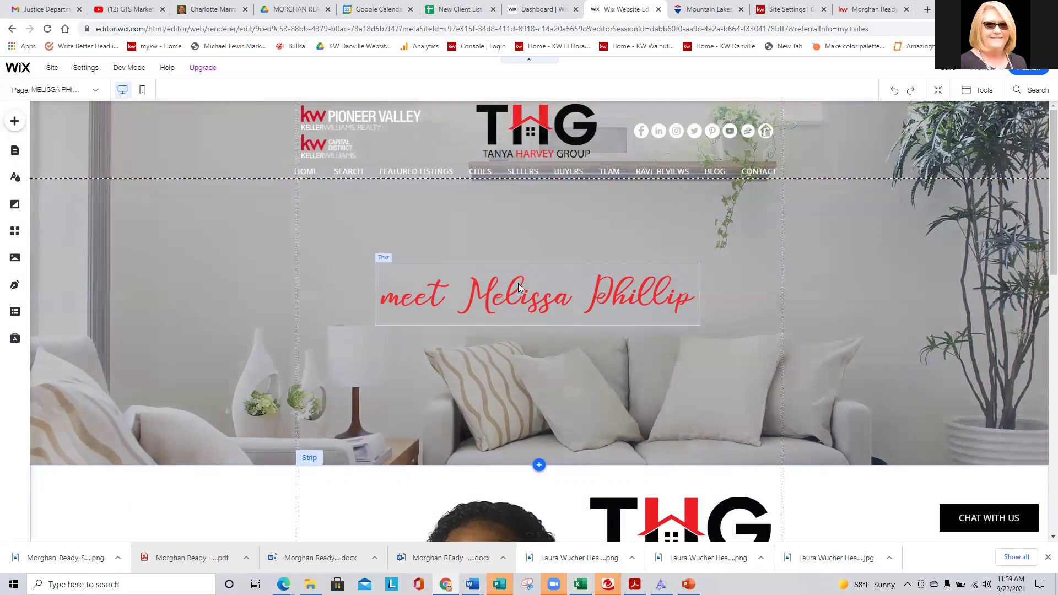
Nudge the team member's large portrait slightly to the left and down
scroll(518, 327, "down", 6)
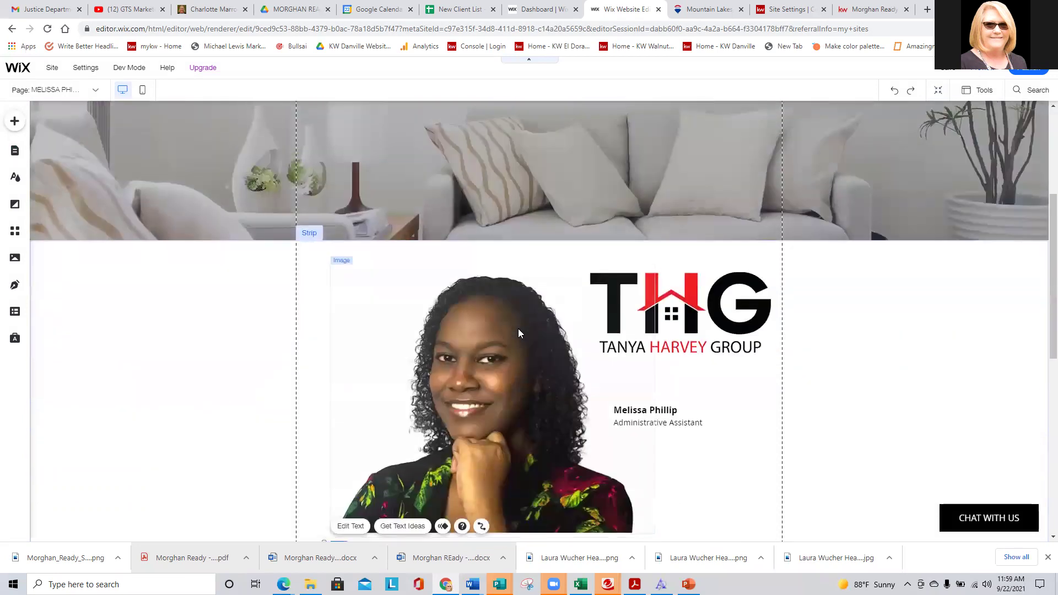
left_click(508, 291)
left_click_drag(505, 291, 498, 296)
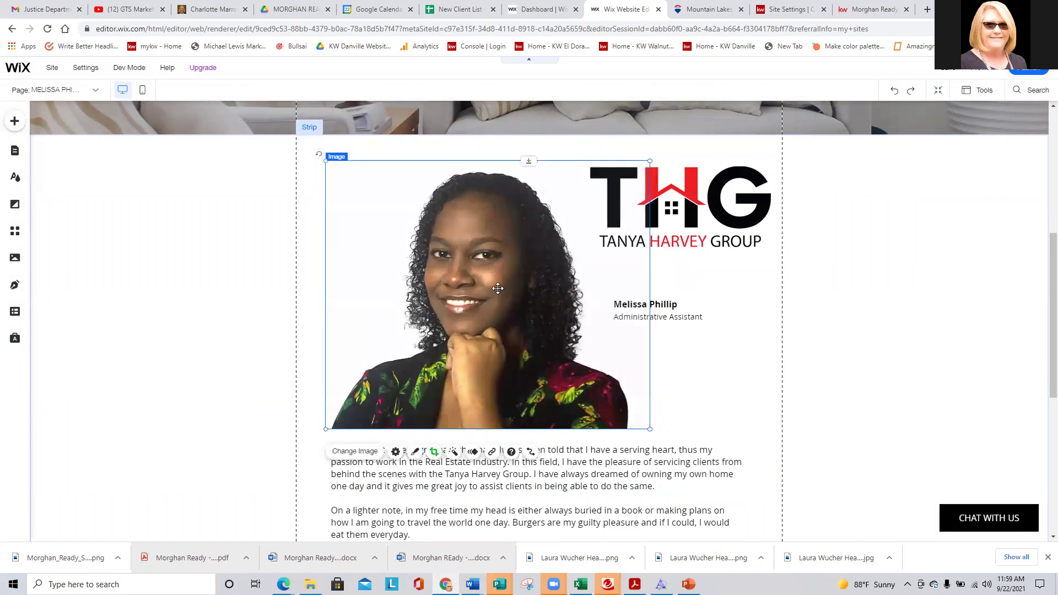
View the site files and media upload options for replacing the portrait, closing both without choosing an image
left_click(498, 281)
left_click(504, 264)
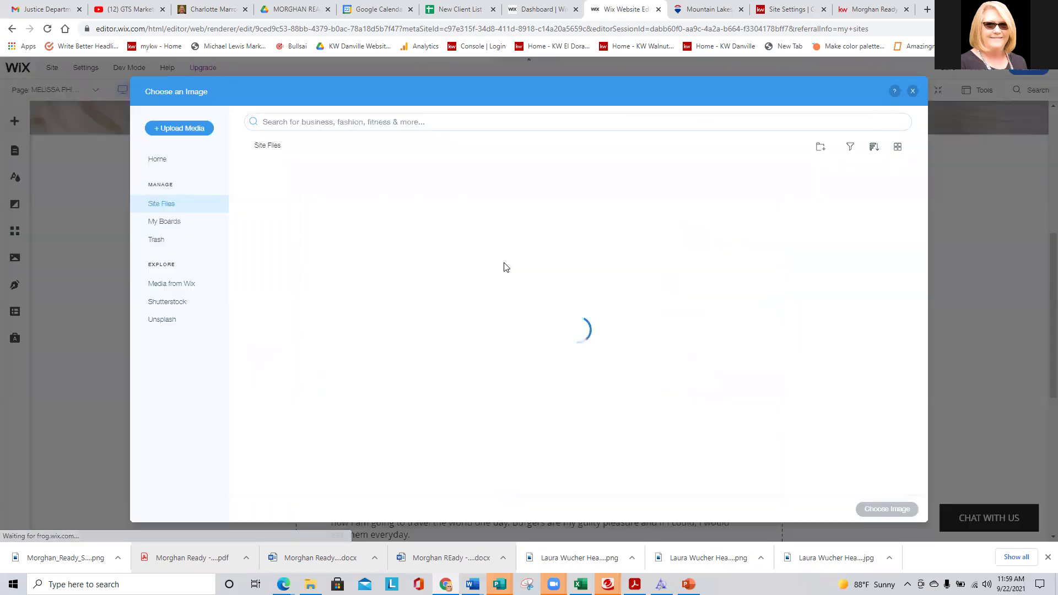
left_click(157, 129)
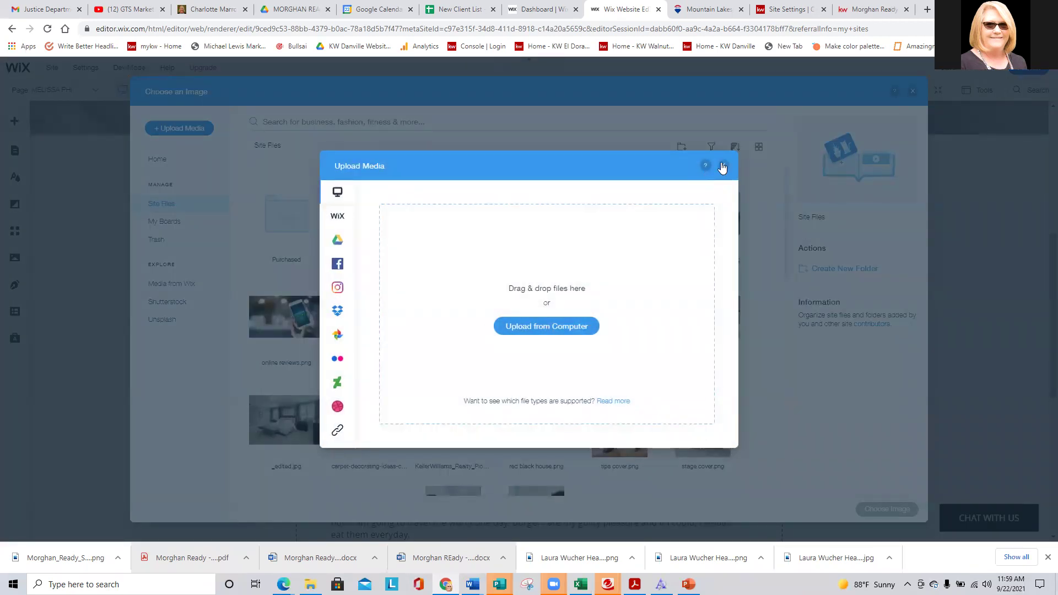
left_click(723, 165)
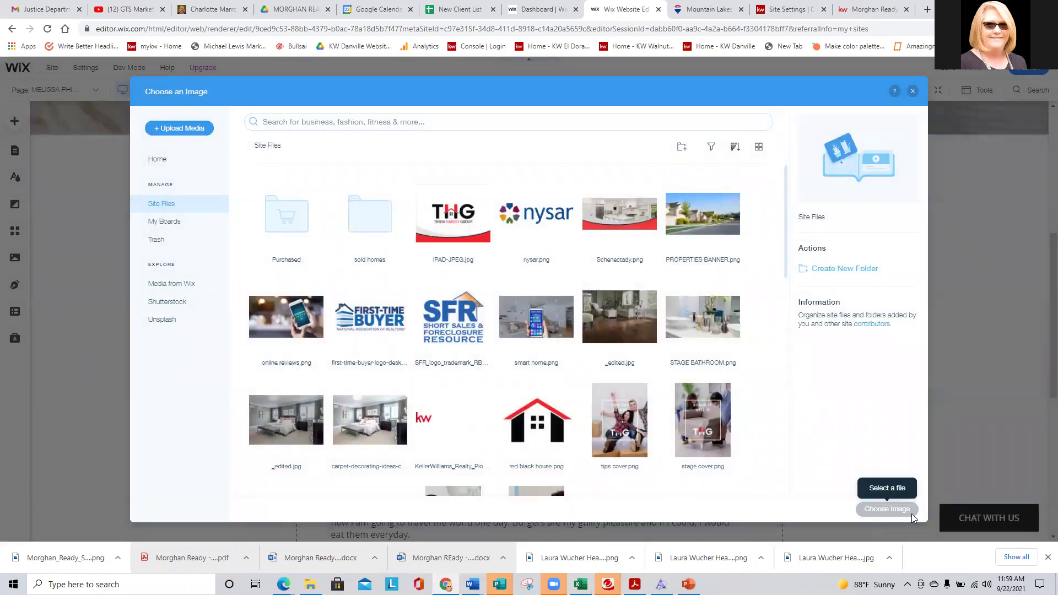
left_click(912, 92)
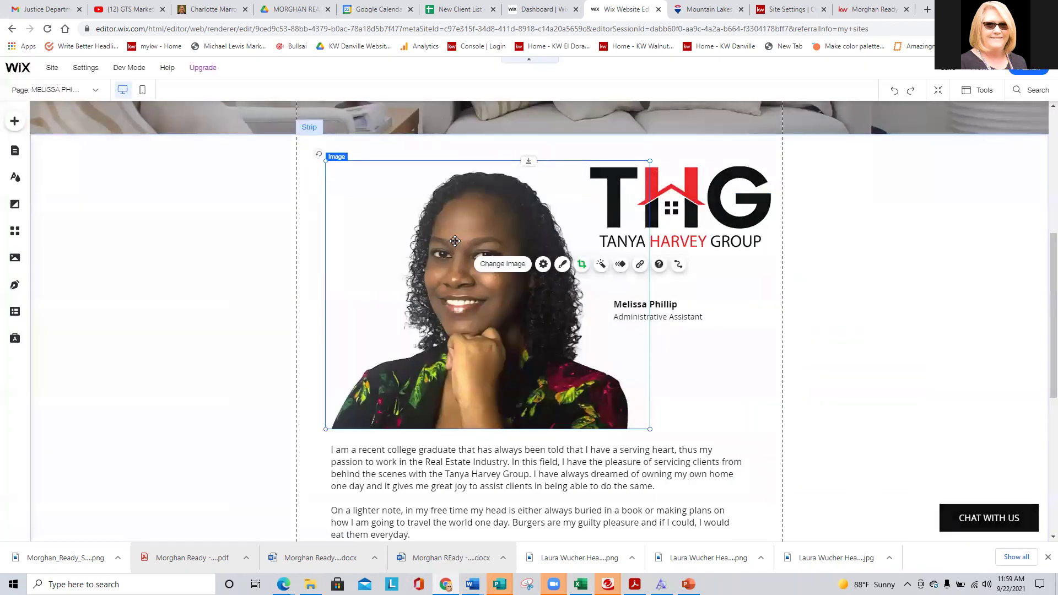
Add a line with a placeholder phone number beneath Administrative Assistant beside the portrait
left_click(439, 258)
scroll(440, 258, "down", 3)
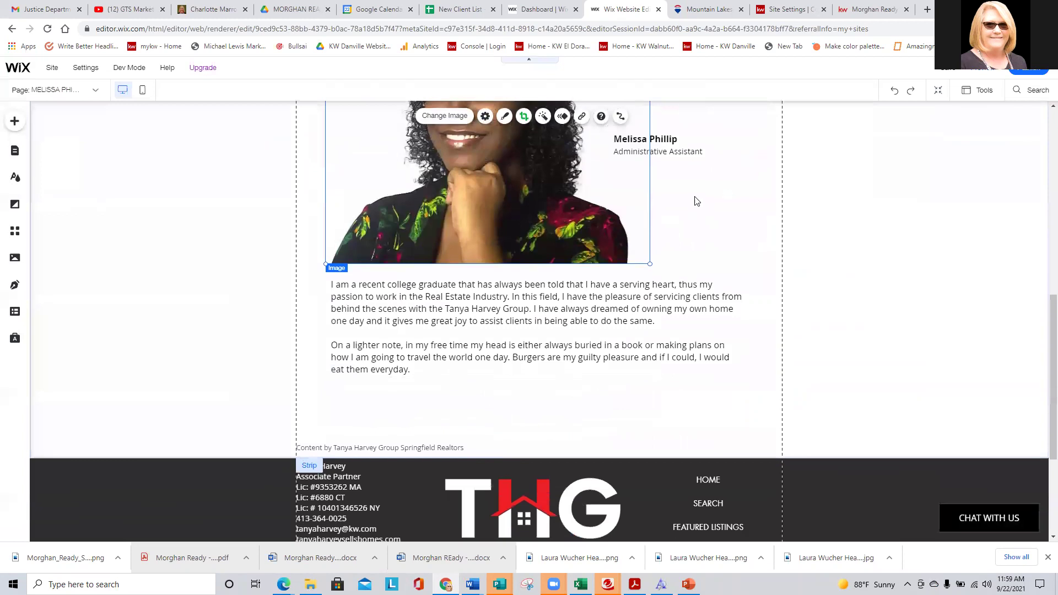
left_click(664, 141)
left_click(661, 142)
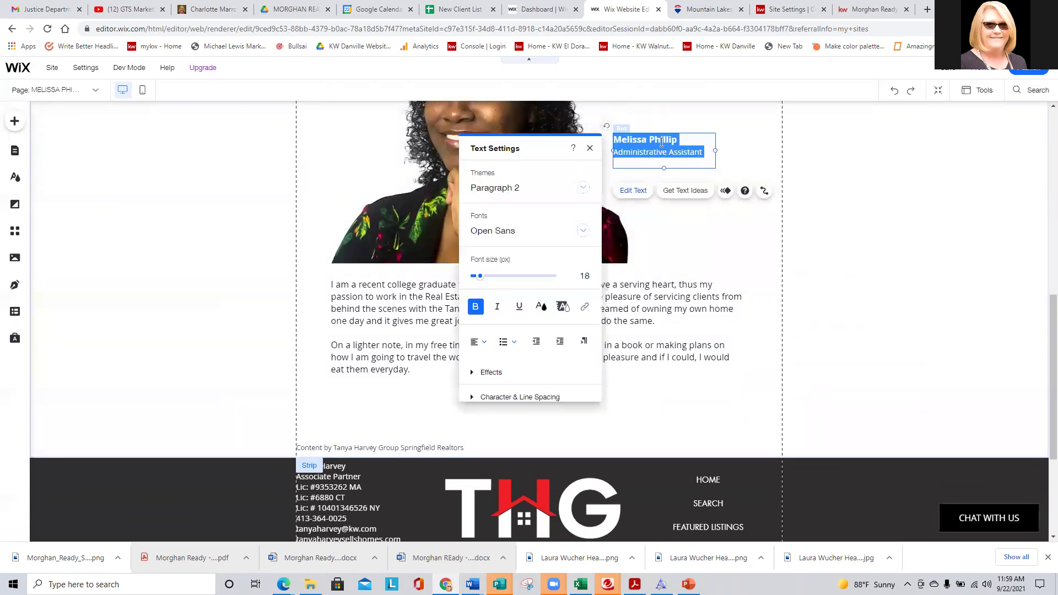
left_click(637, 160)
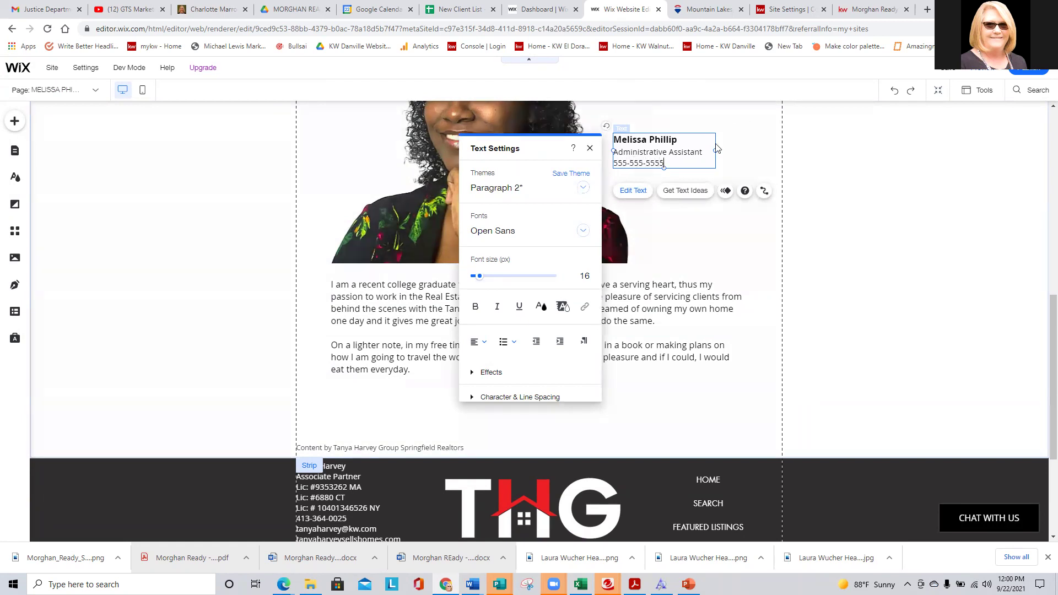
left_click(732, 165)
Reopen the contact text for editing and select the portrait without changing either, reviewing the page
left_click(638, 157)
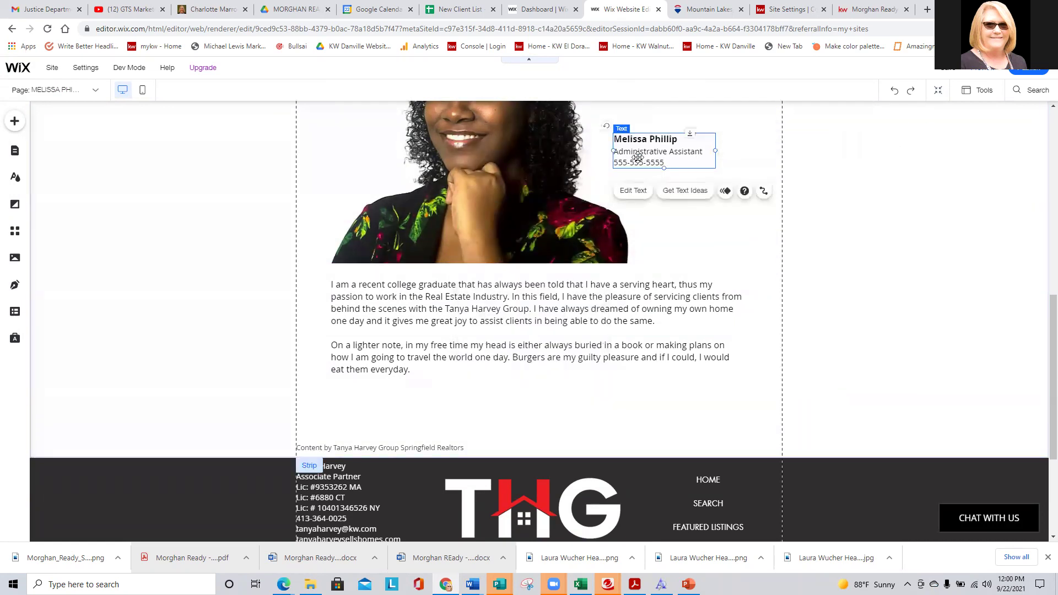
left_click(633, 189)
left_click(404, 131)
scroll(404, 131, "down", 4)
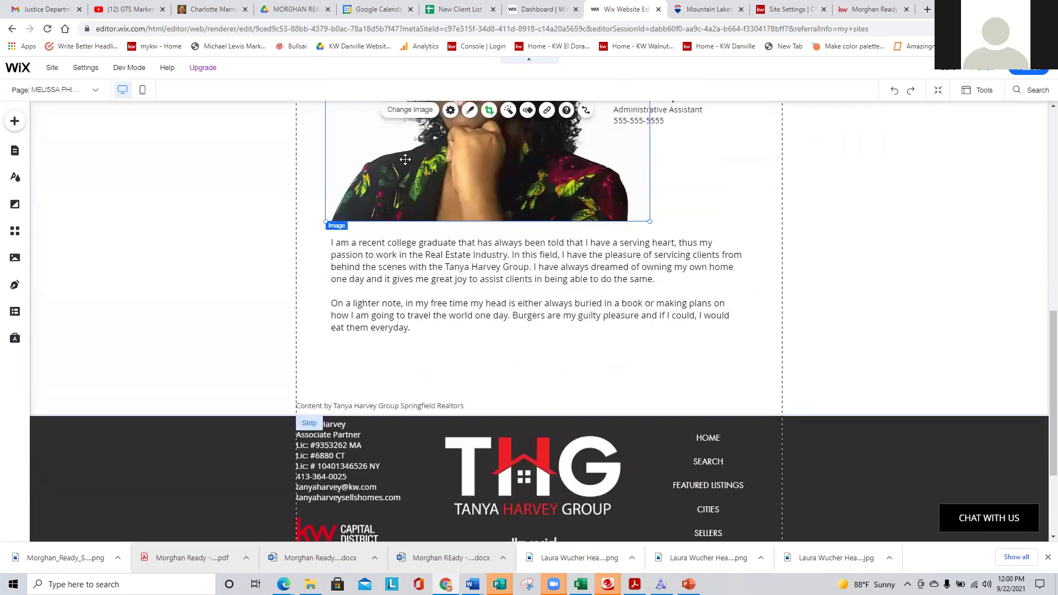
scroll(404, 131, "up", 6)
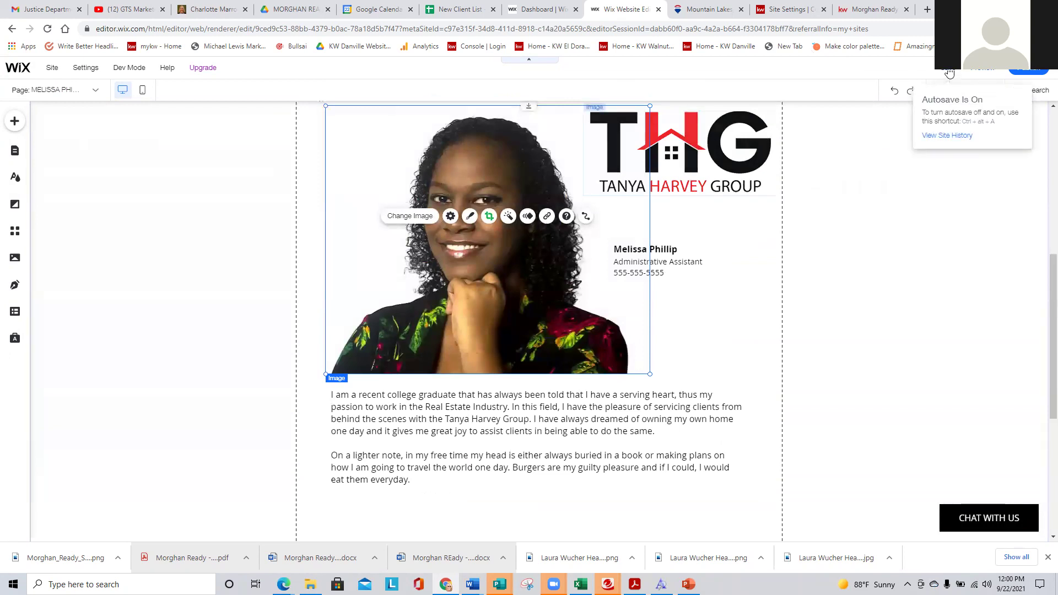